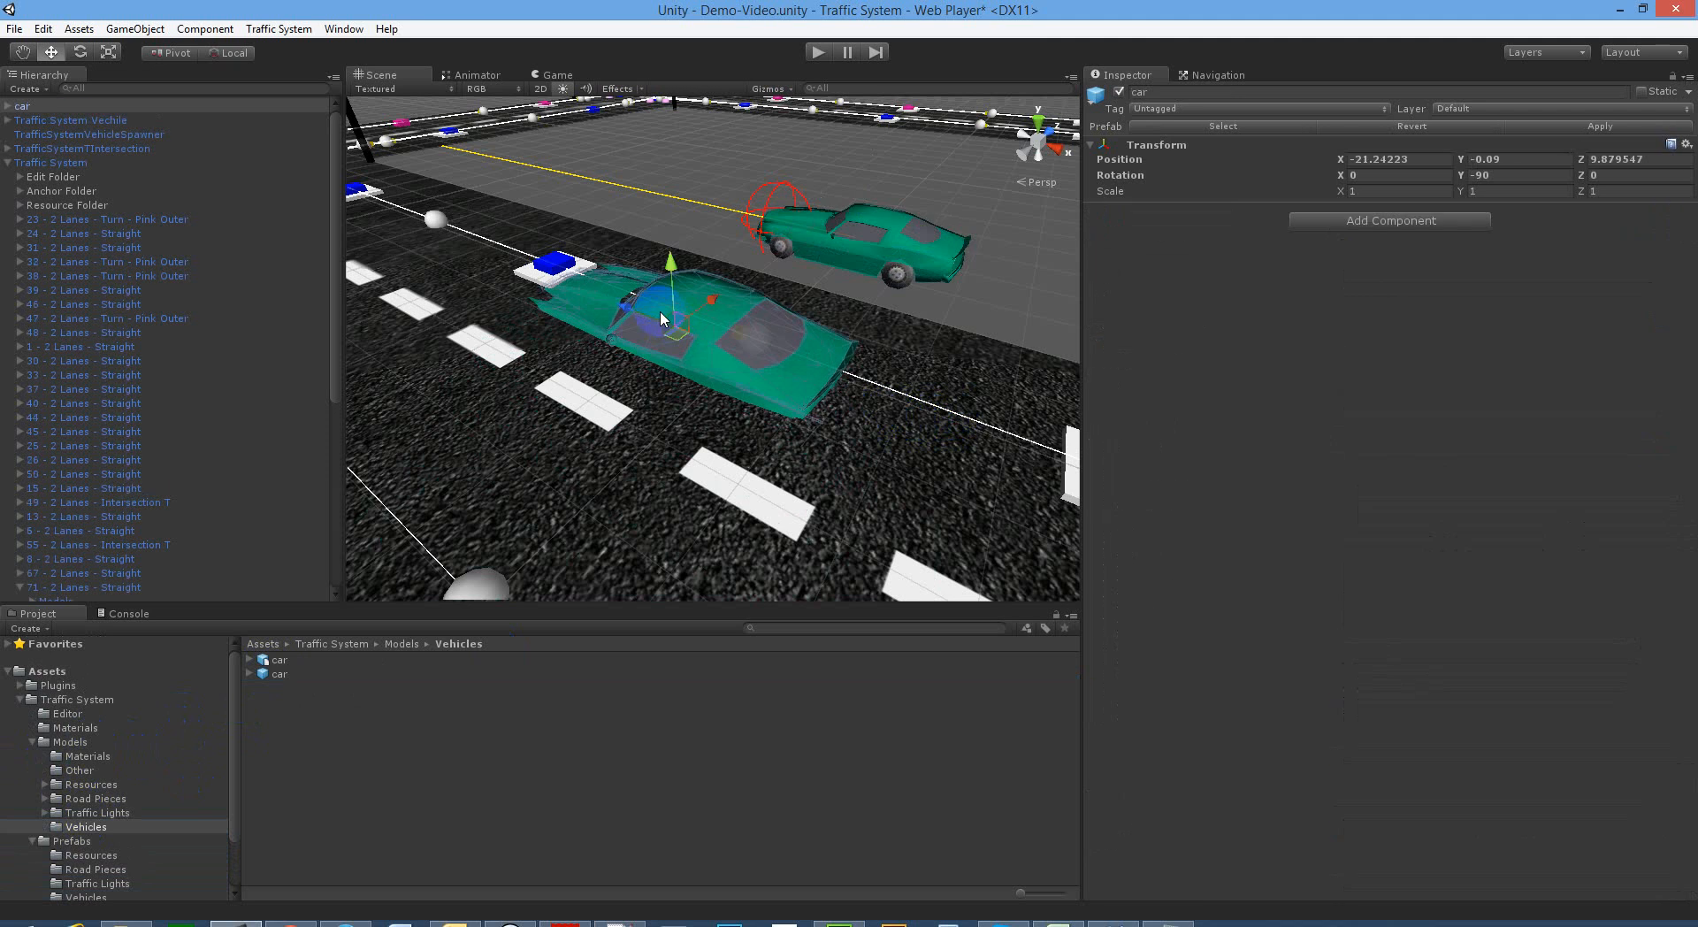
Step: Raise the car to a Y position of about 0.65 and check its left wheels against the road surface
left_click_drag(671, 263, 545, 184)
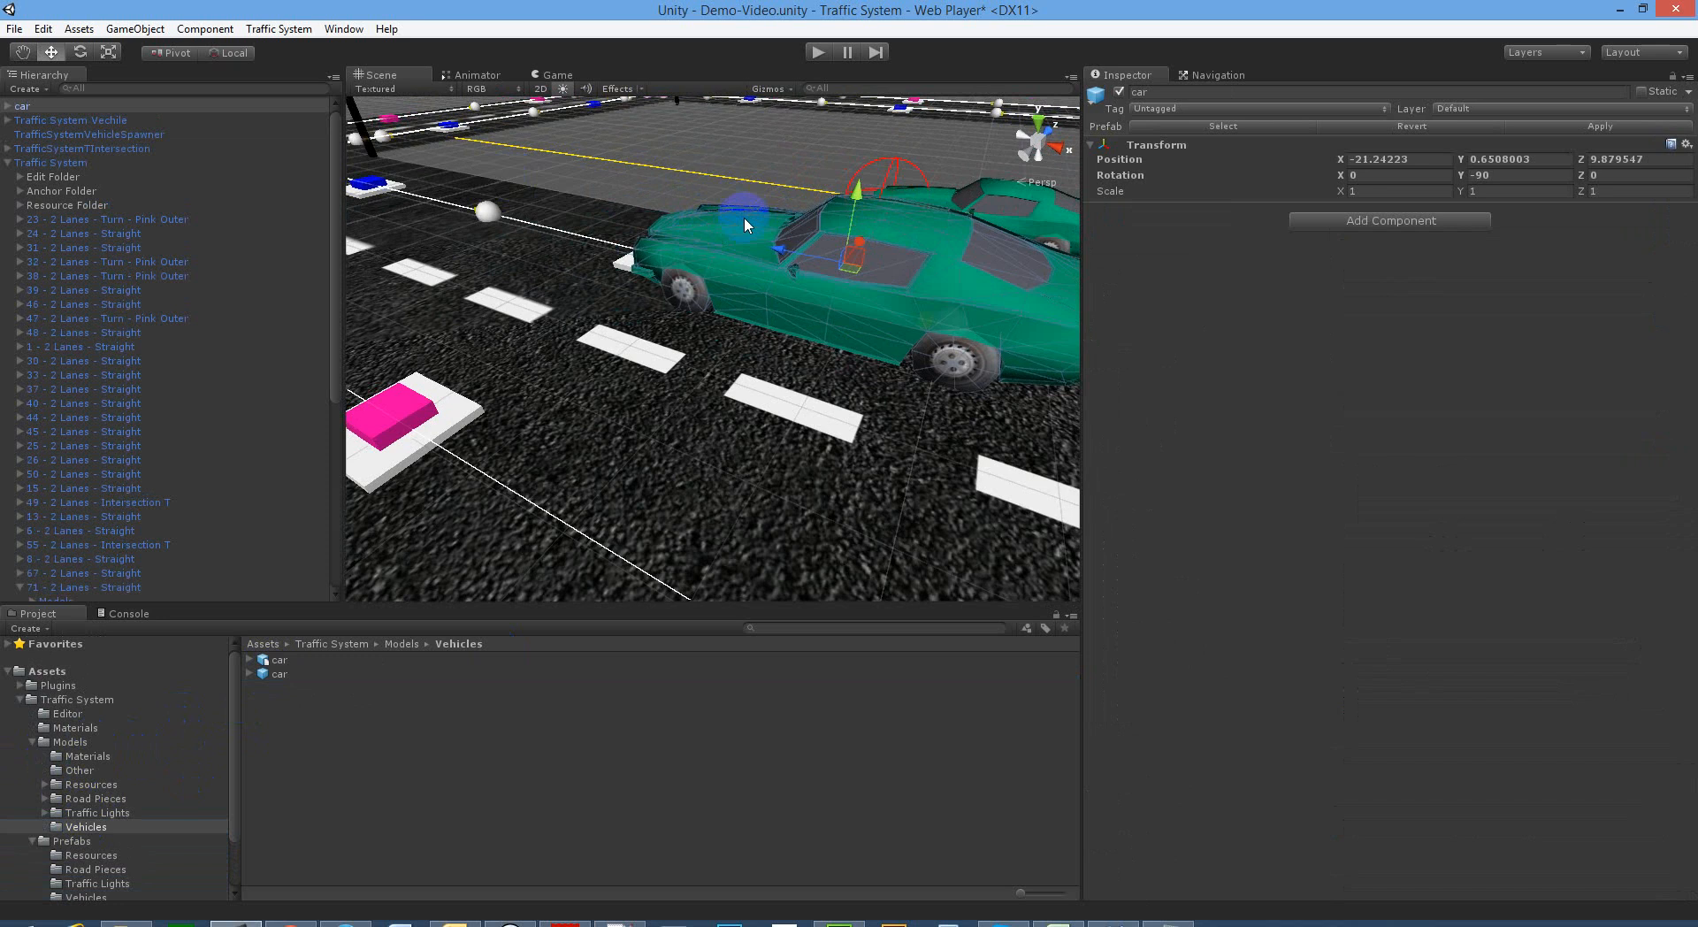
left_click(691, 301)
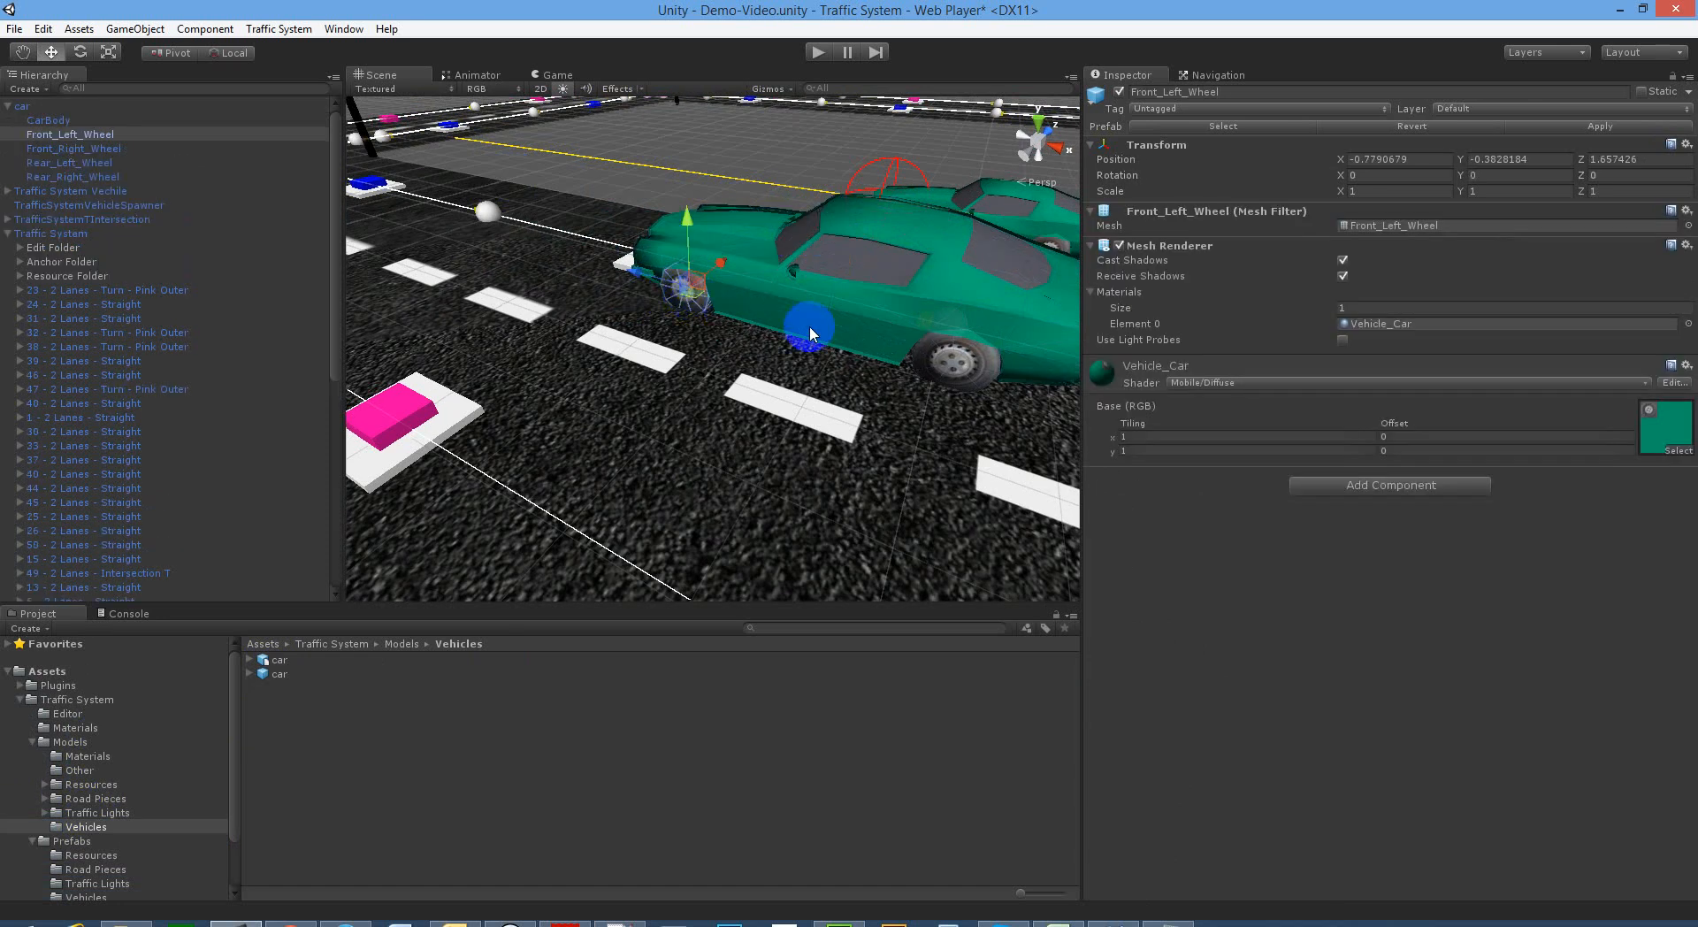
left_click(937, 347)
left_click_drag(899, 336, 713, 273, "alt")
scroll(745, 322, "down", 5)
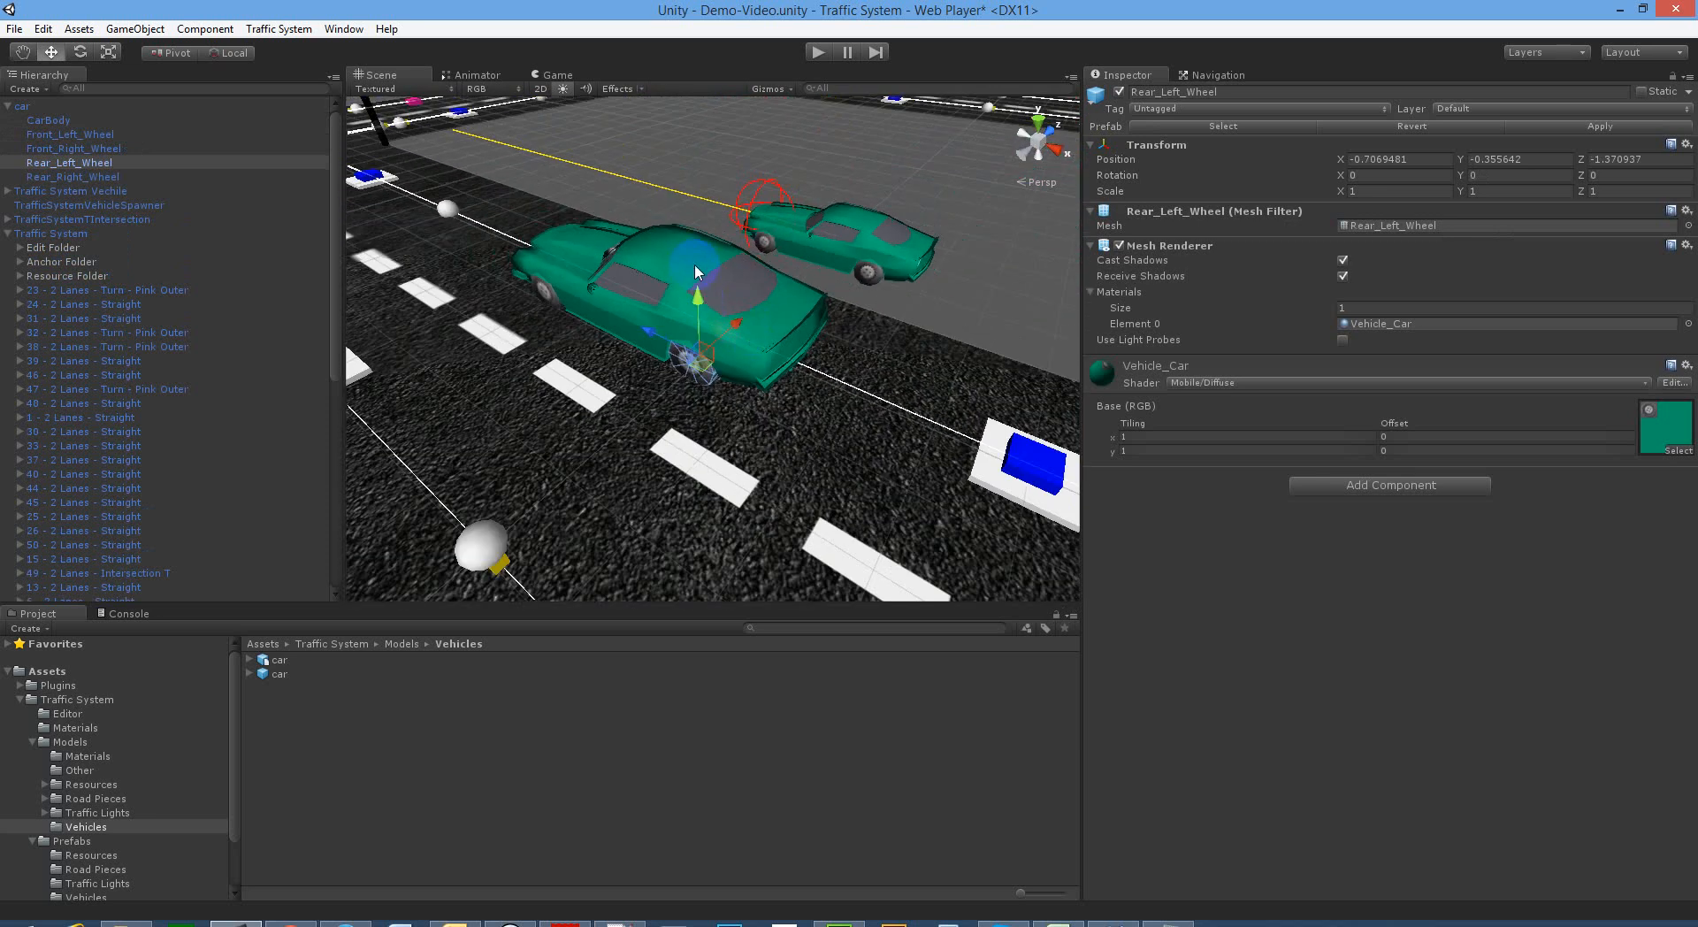
Step: Add the Traffic System Vehicle script to the car's root object
left_click(695, 264)
left_click(37, 105)
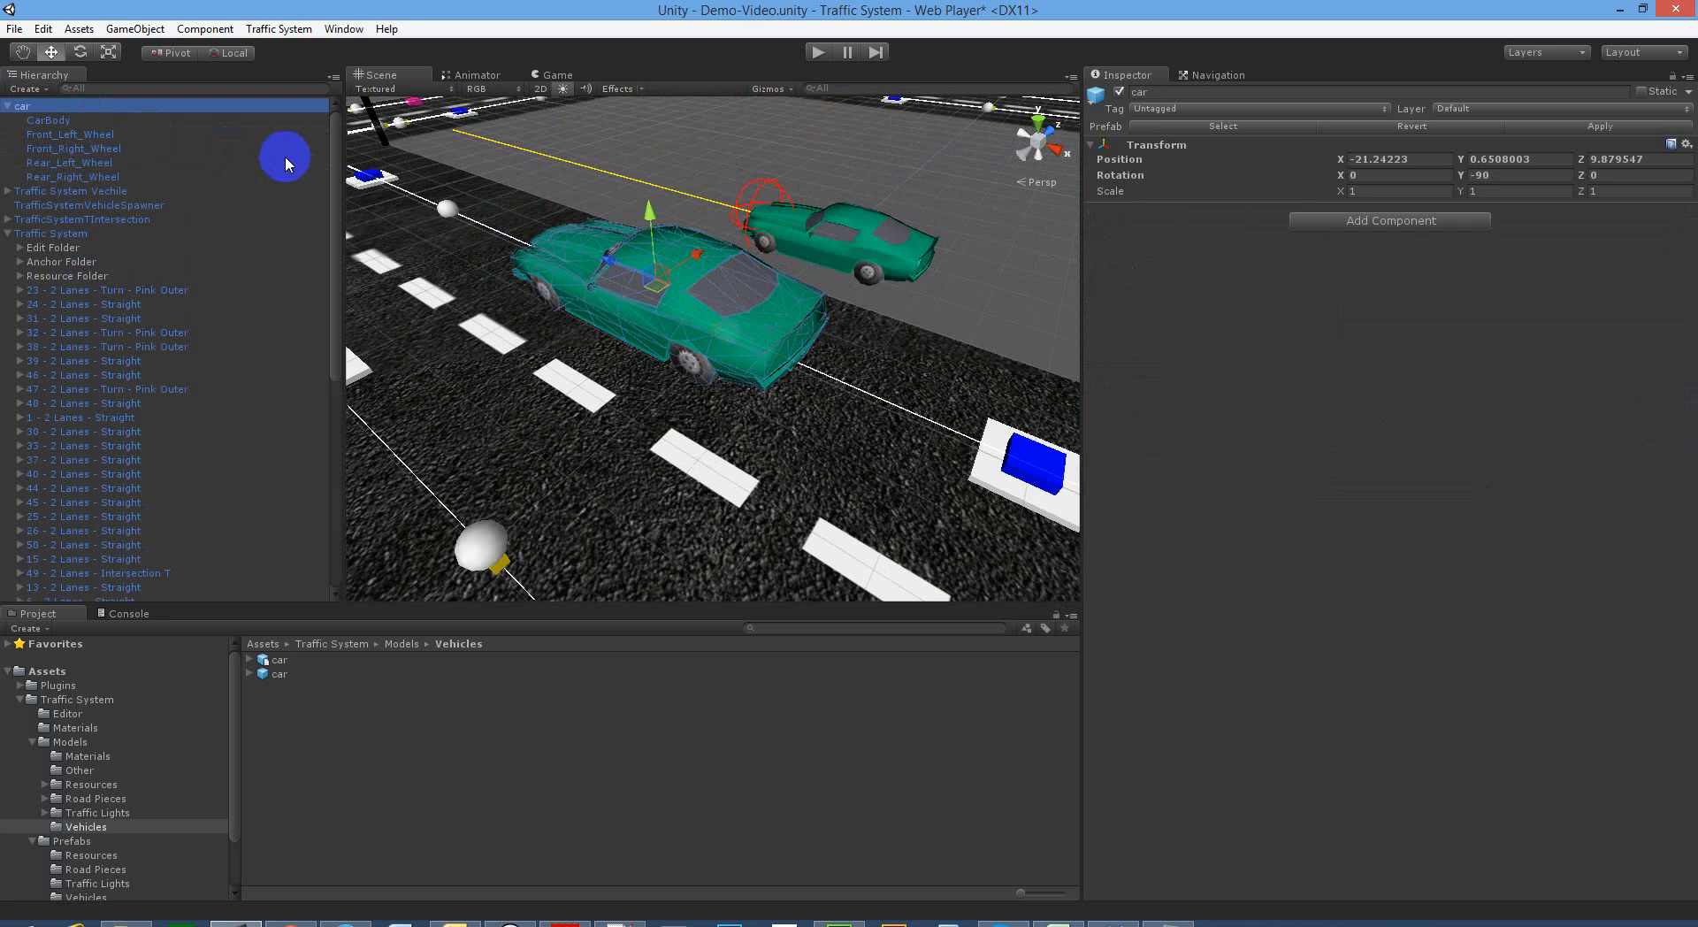
left_click(1305, 223)
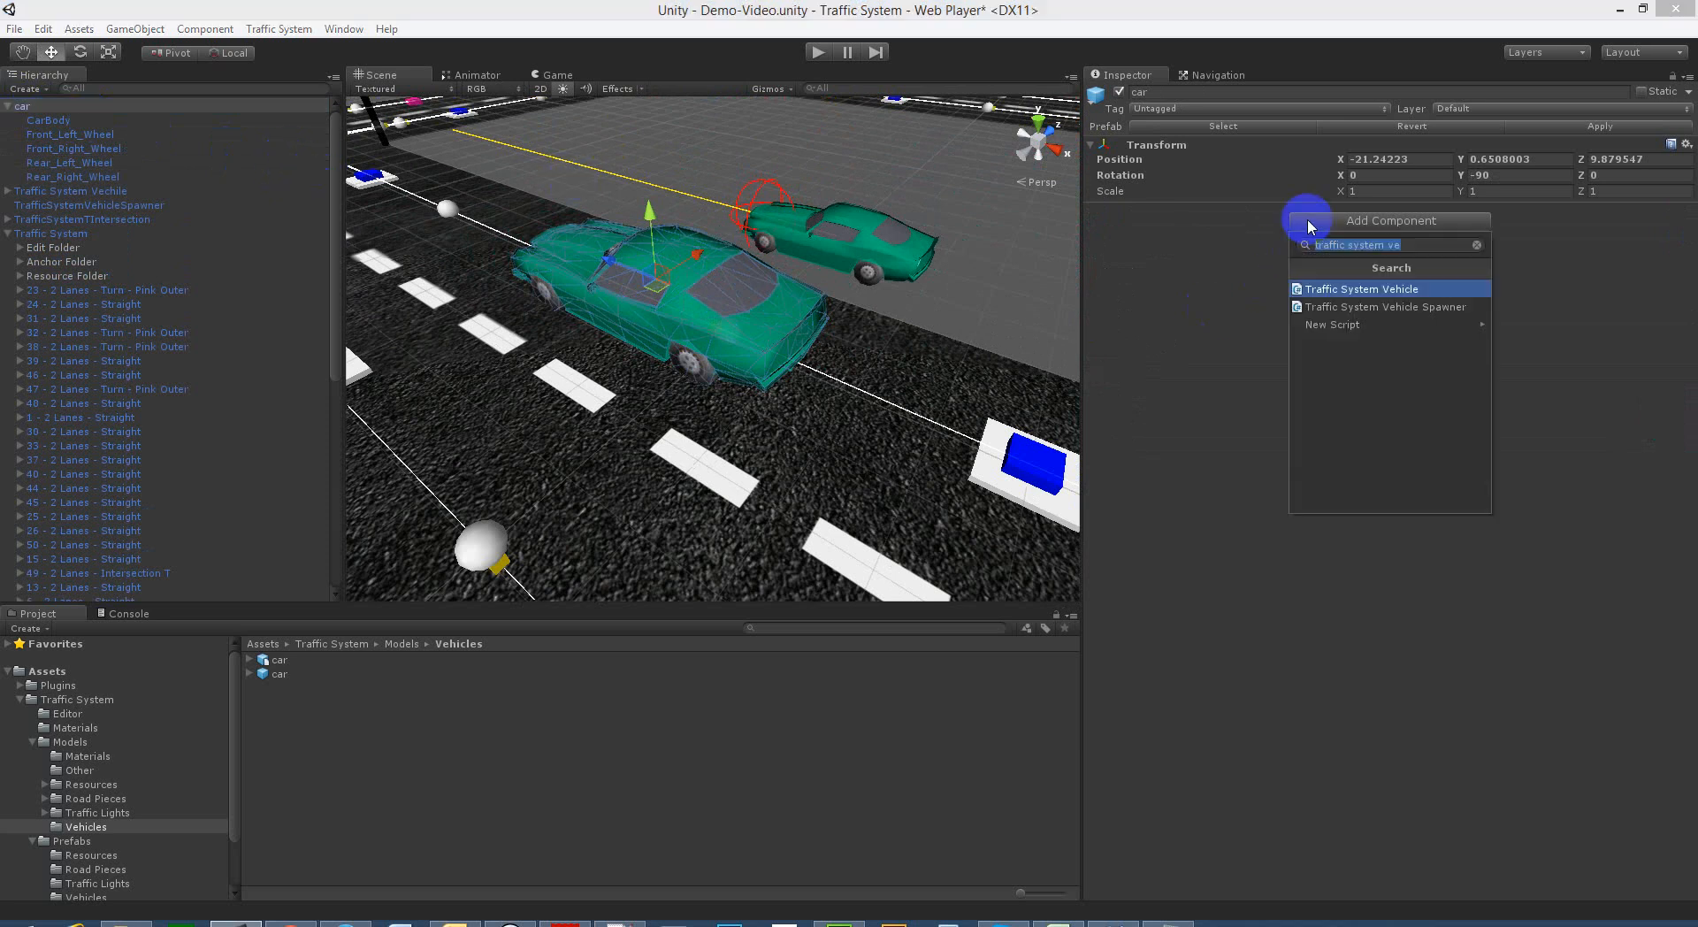
left_click(1369, 291)
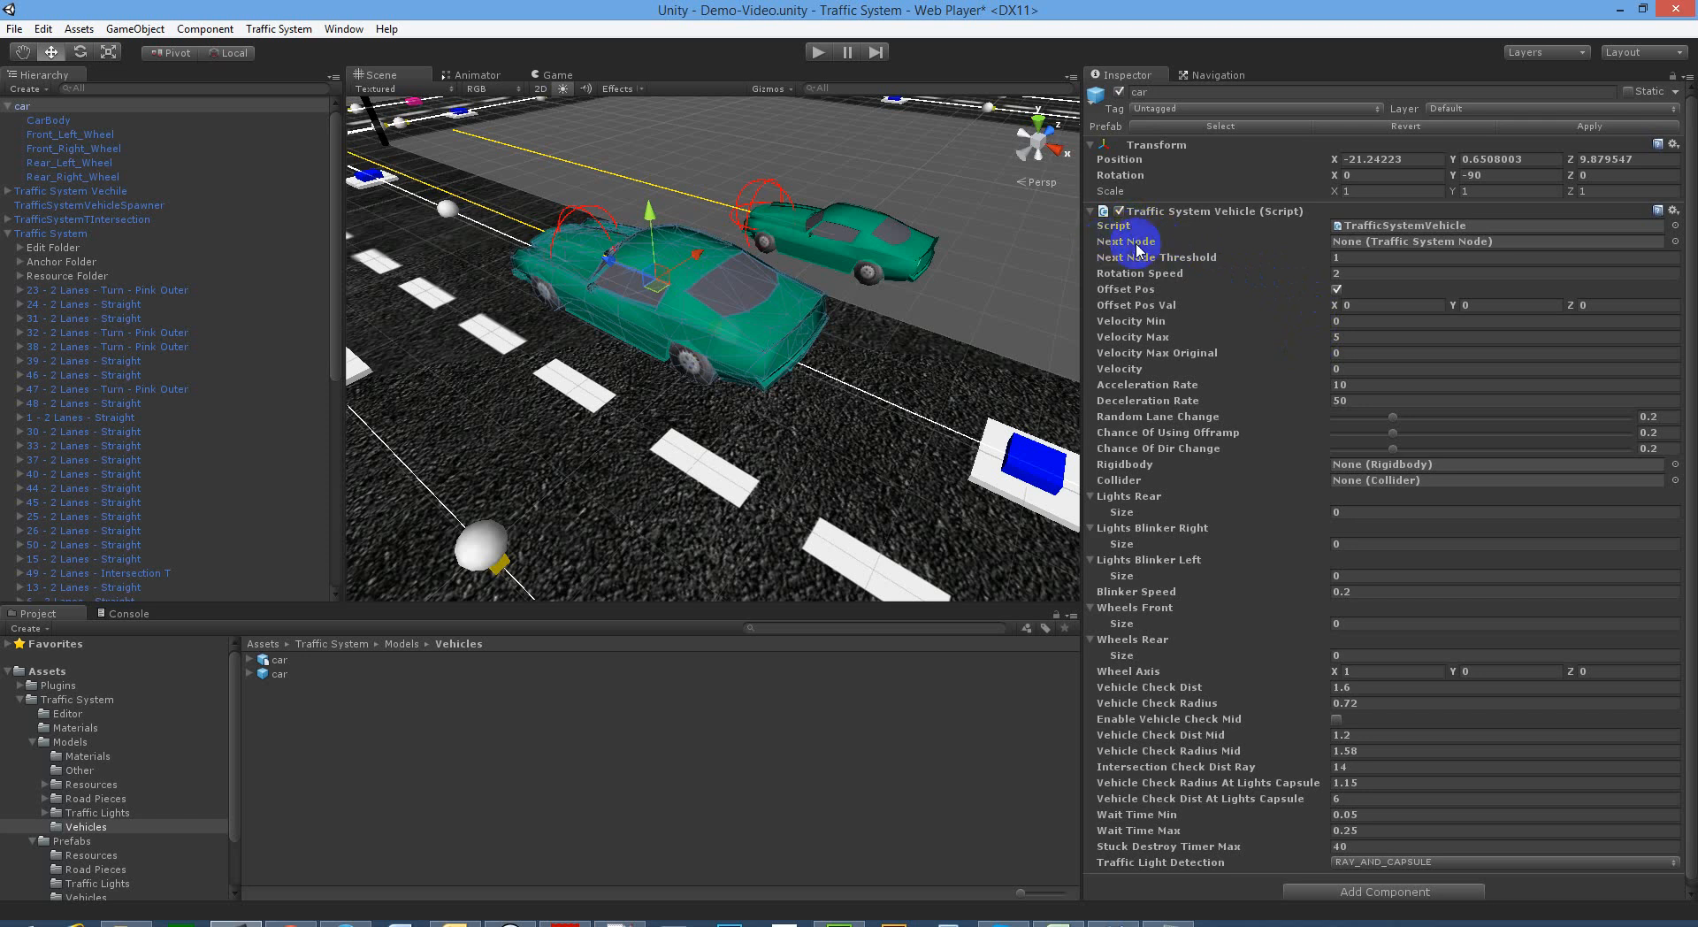
Step: Examine the car's Next Node, Next Node Threshold and Rotation Speed settings together with the blue lane node on the road ahead
right_click_drag(714, 332, 656, 297)
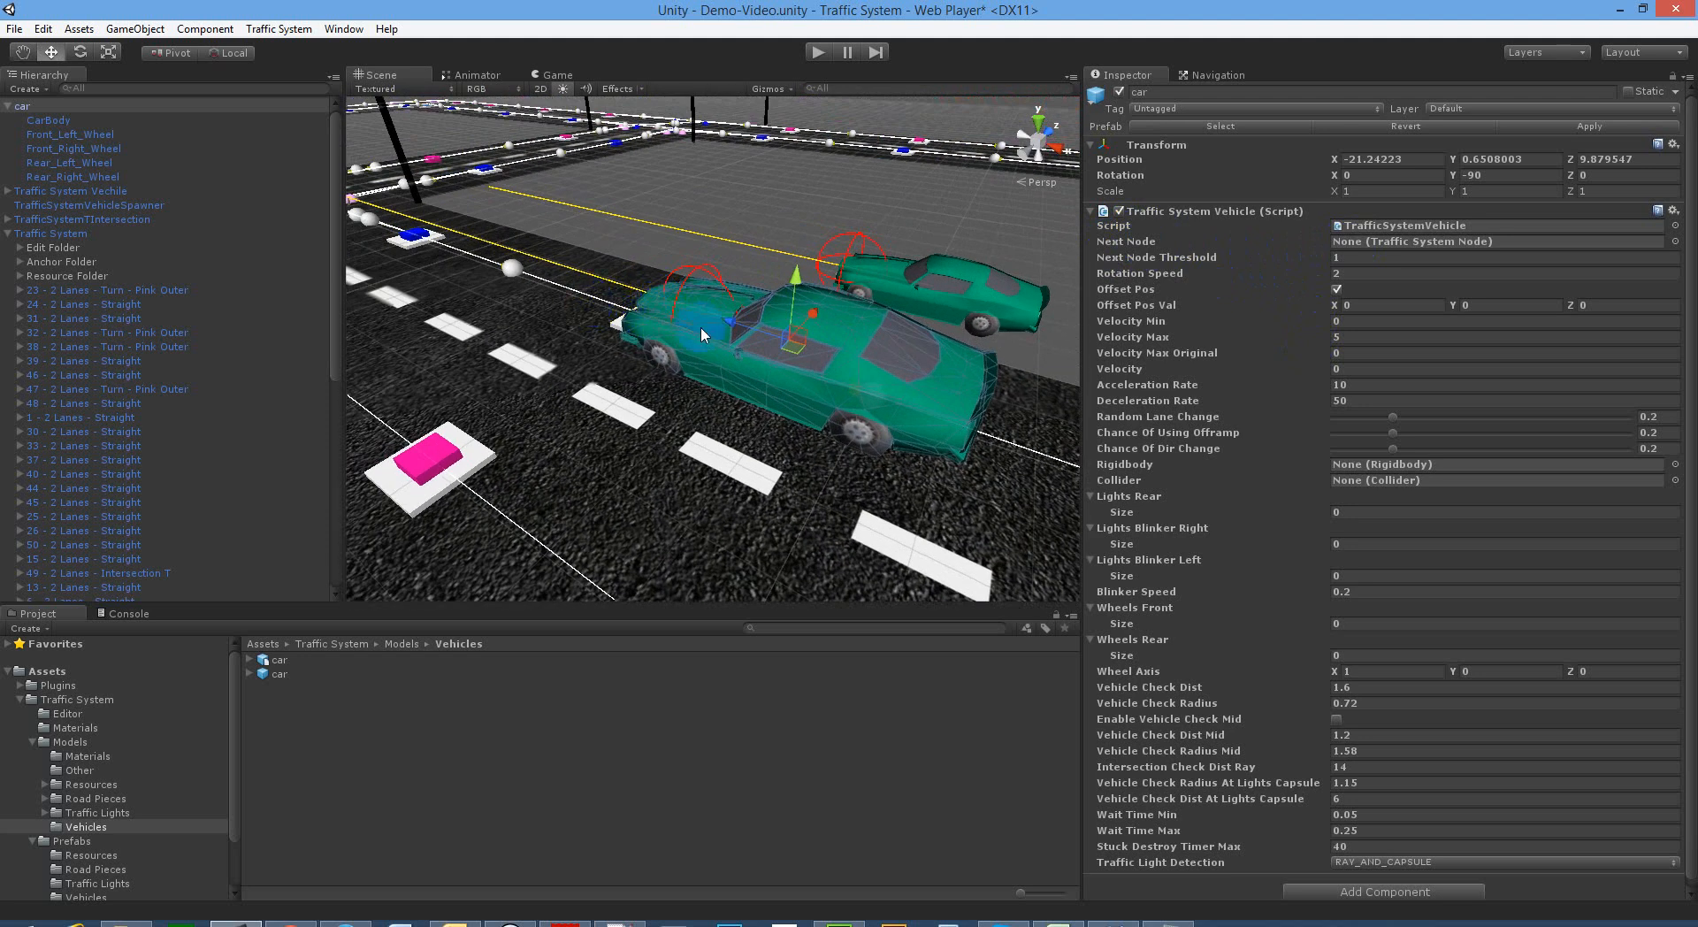
left_click(1355, 237)
left_click(1193, 252)
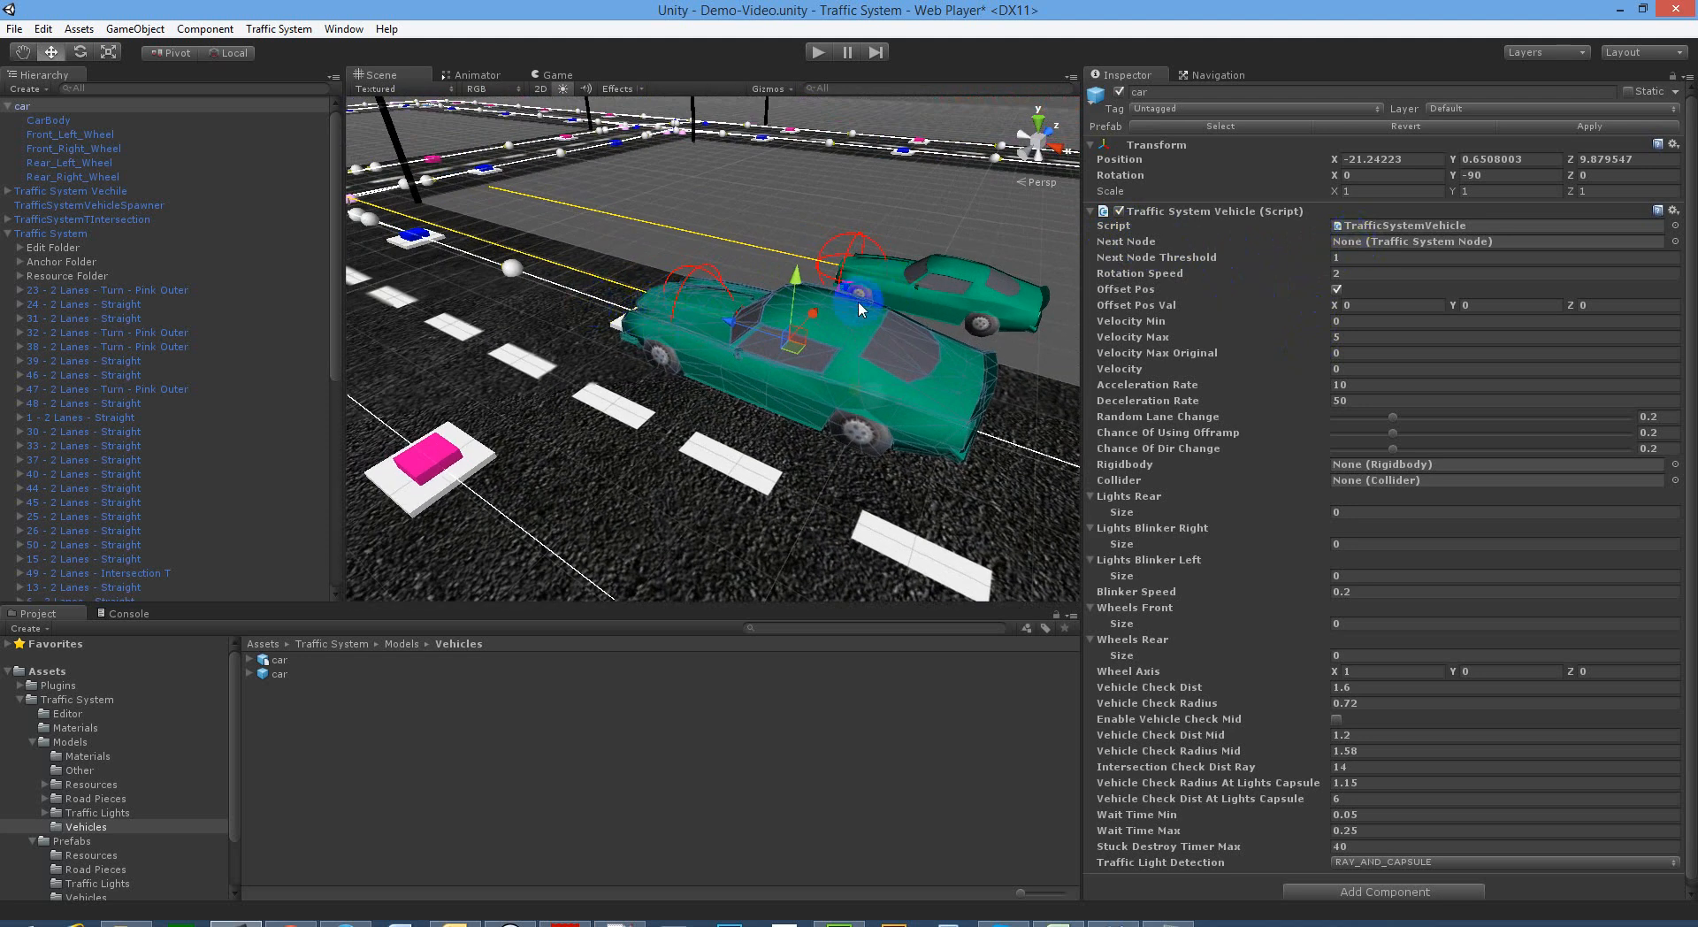
right_click_drag(859, 309, 897, 351)
left_click(778, 323)
right_click_drag(794, 324, 782, 321)
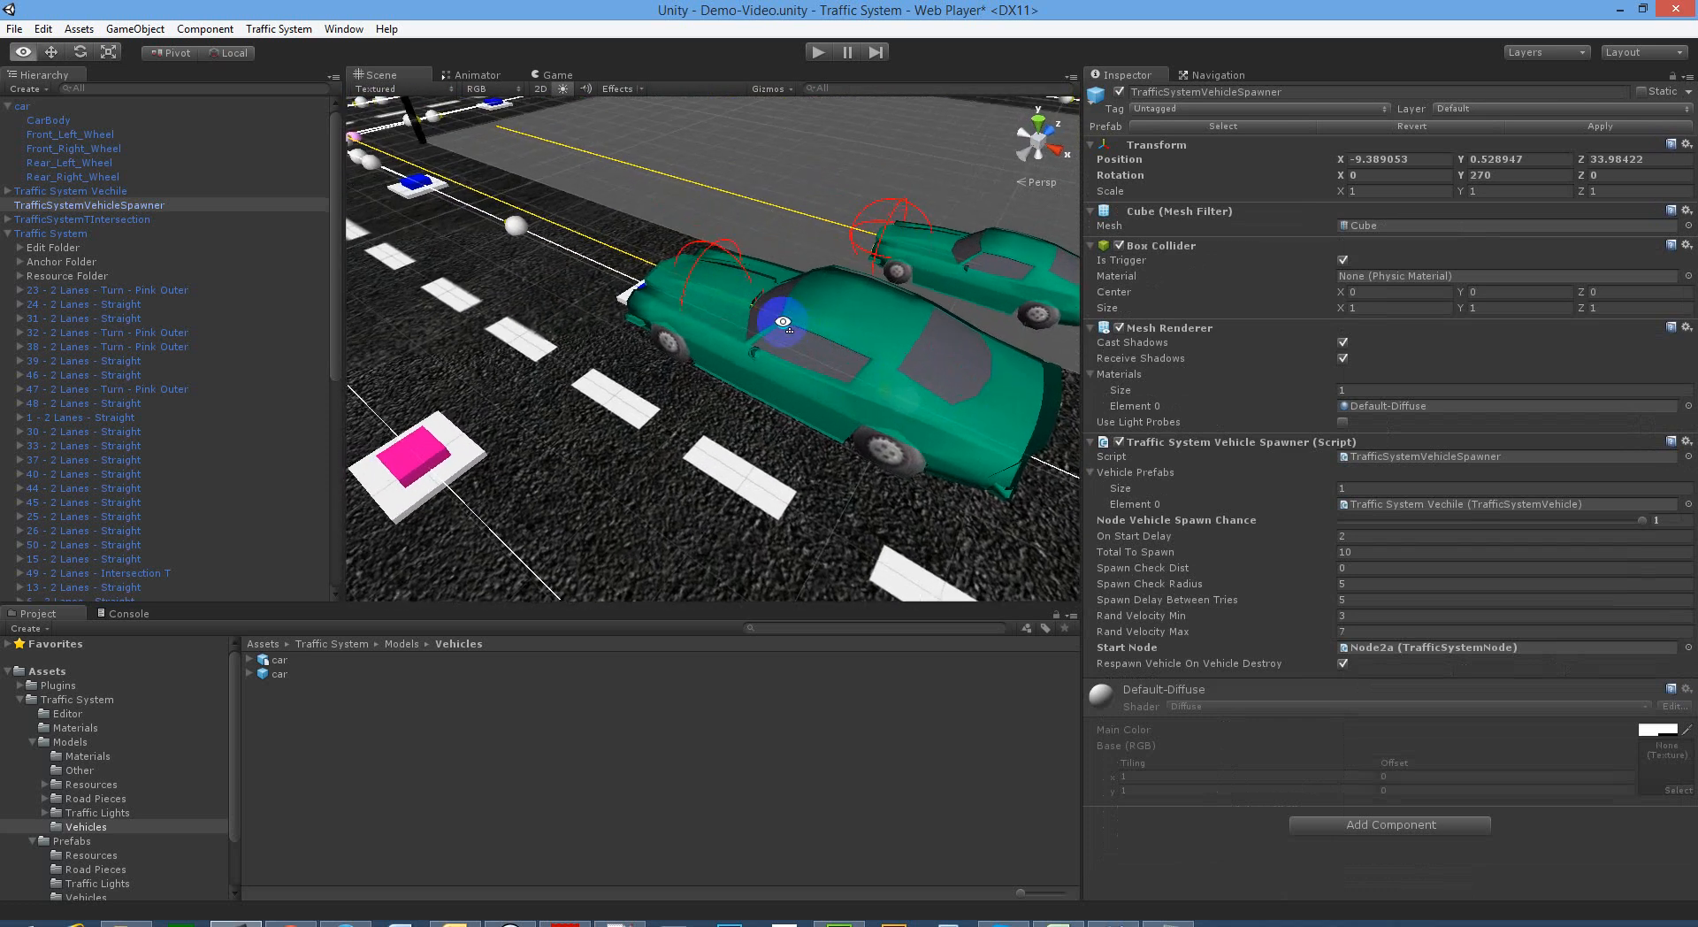
left_click(793, 321)
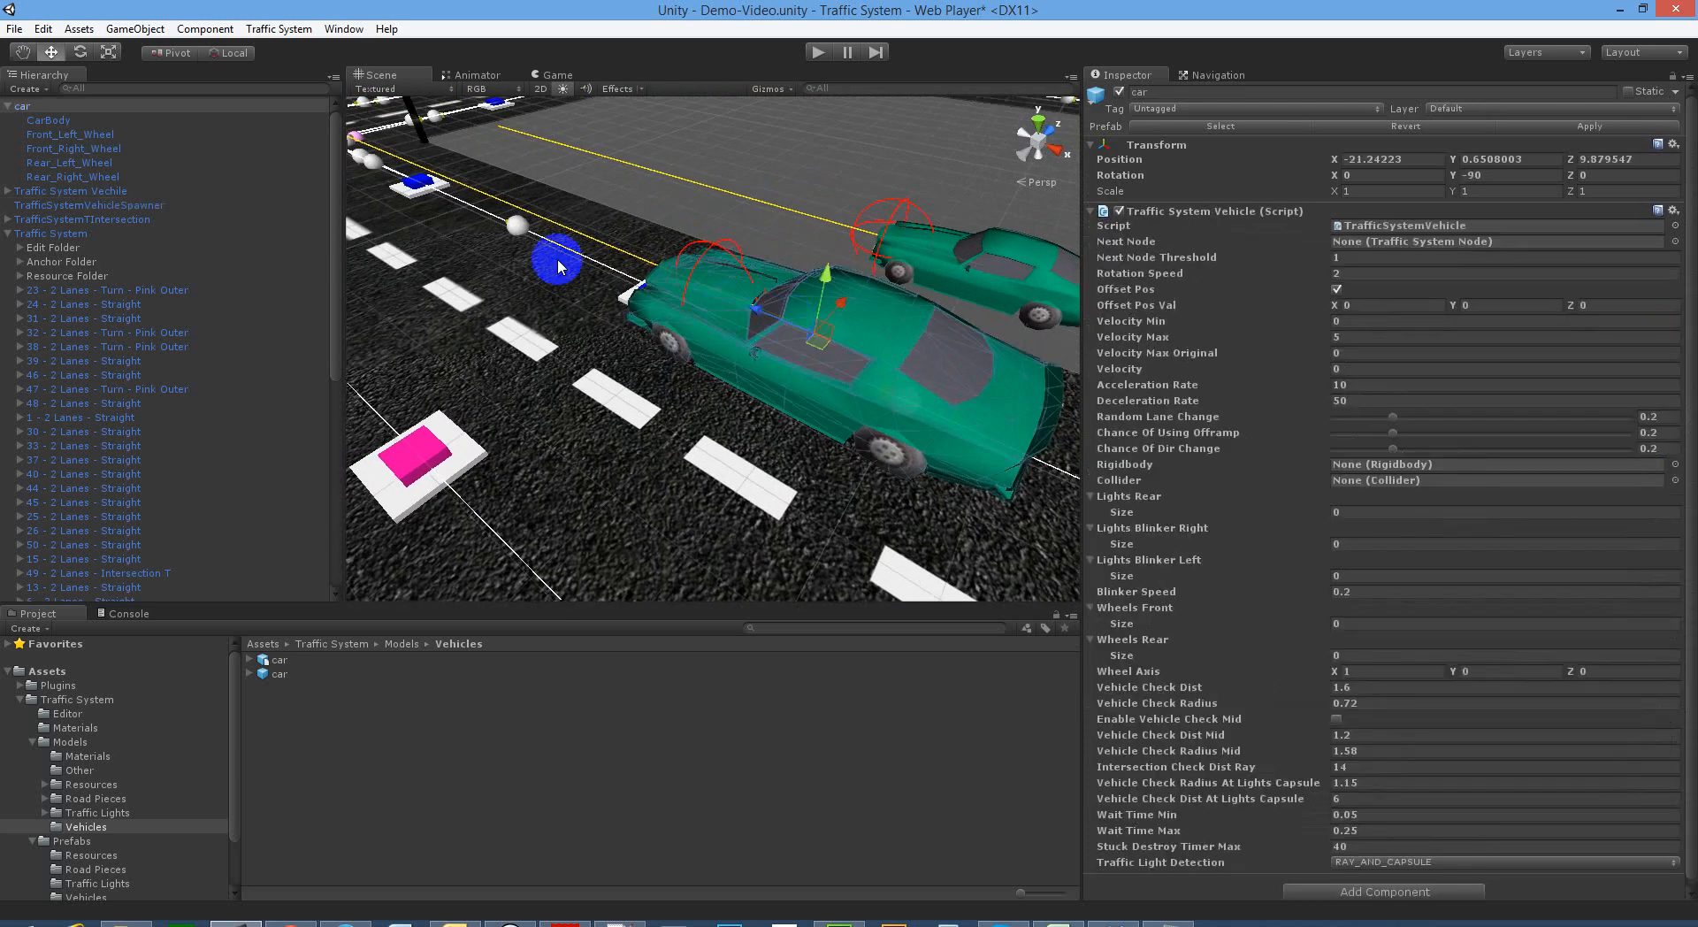
left_click(419, 188)
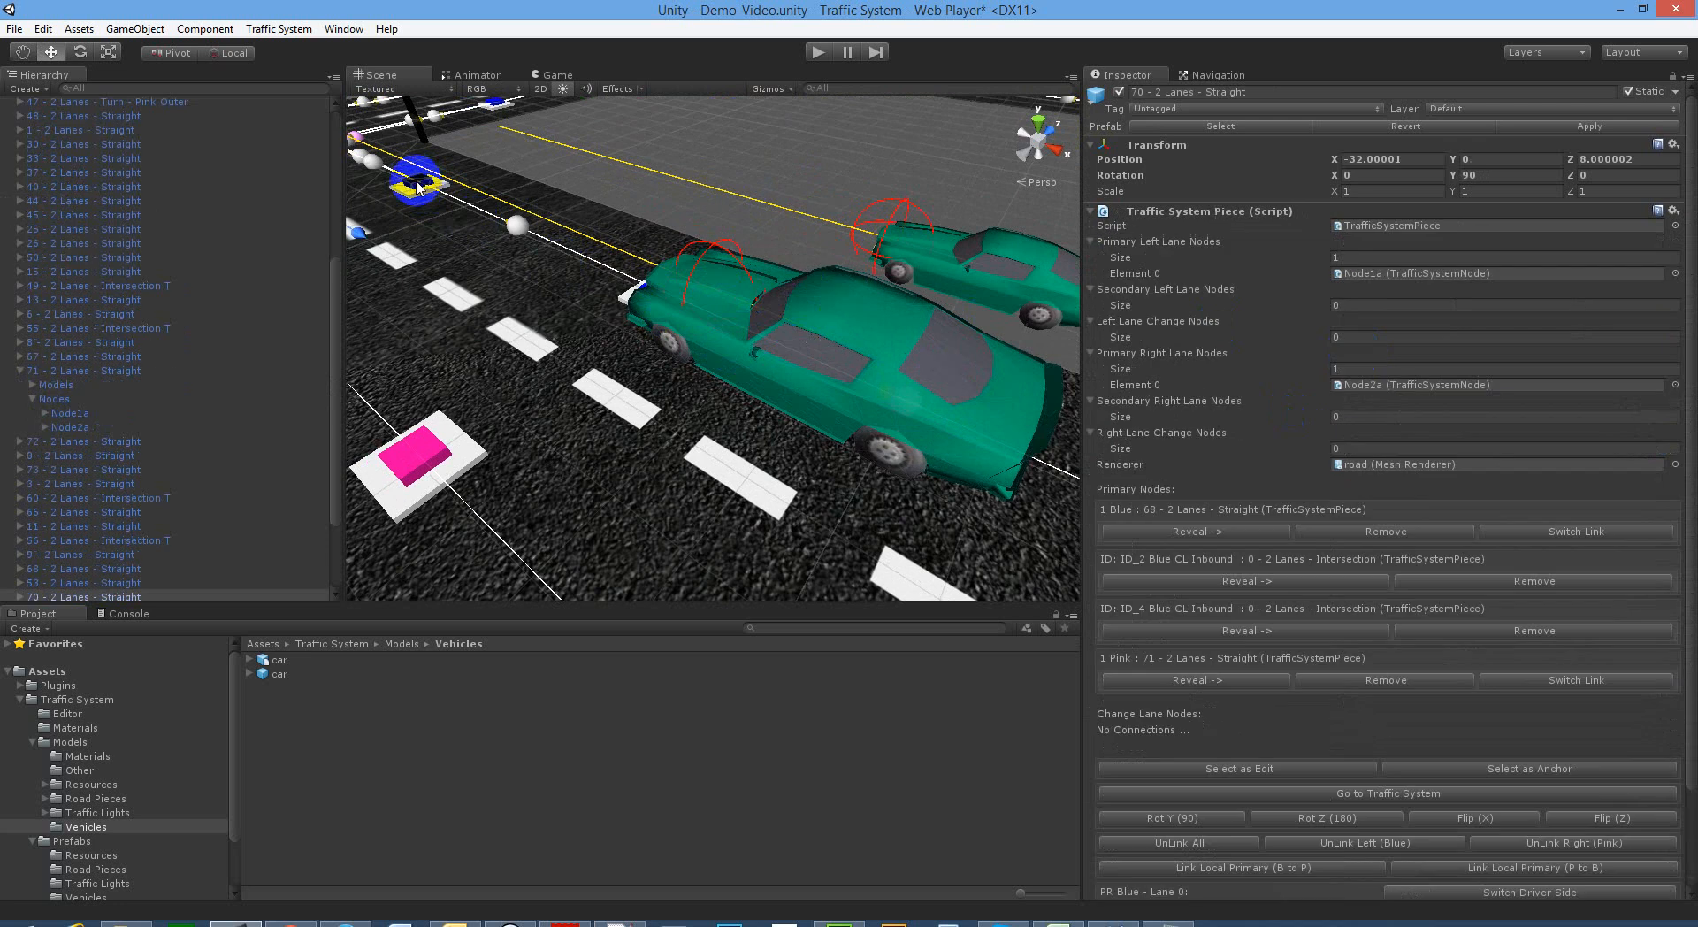
left_click(419, 188)
left_click(885, 370)
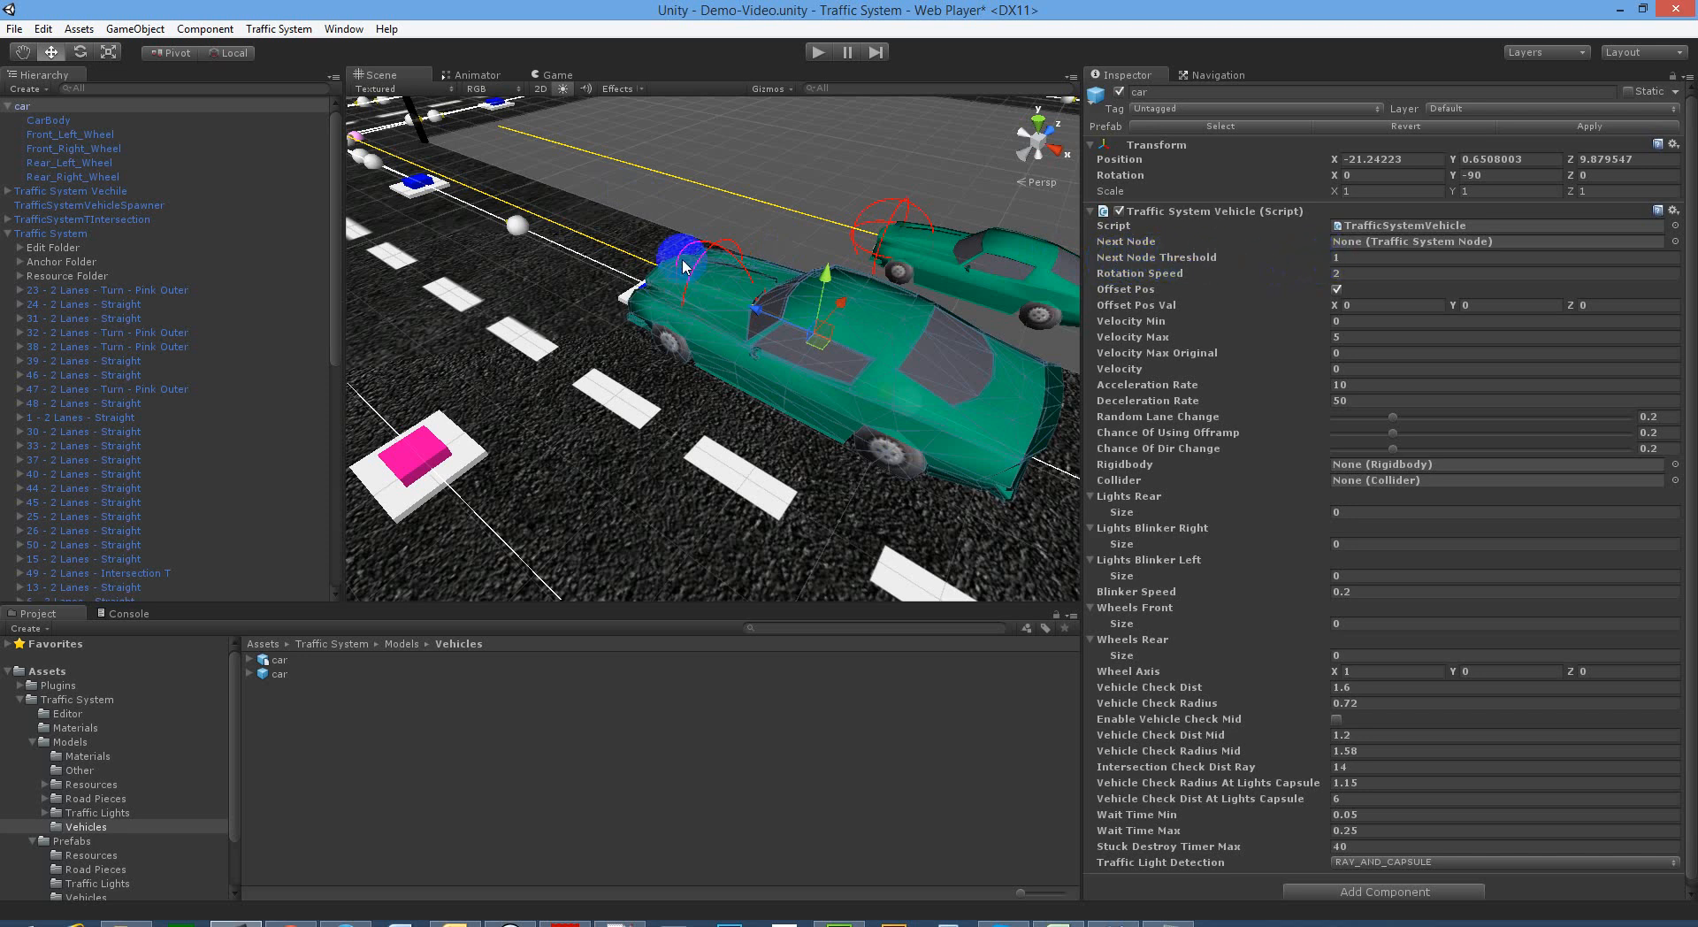
scroll(686, 266, "down", 5)
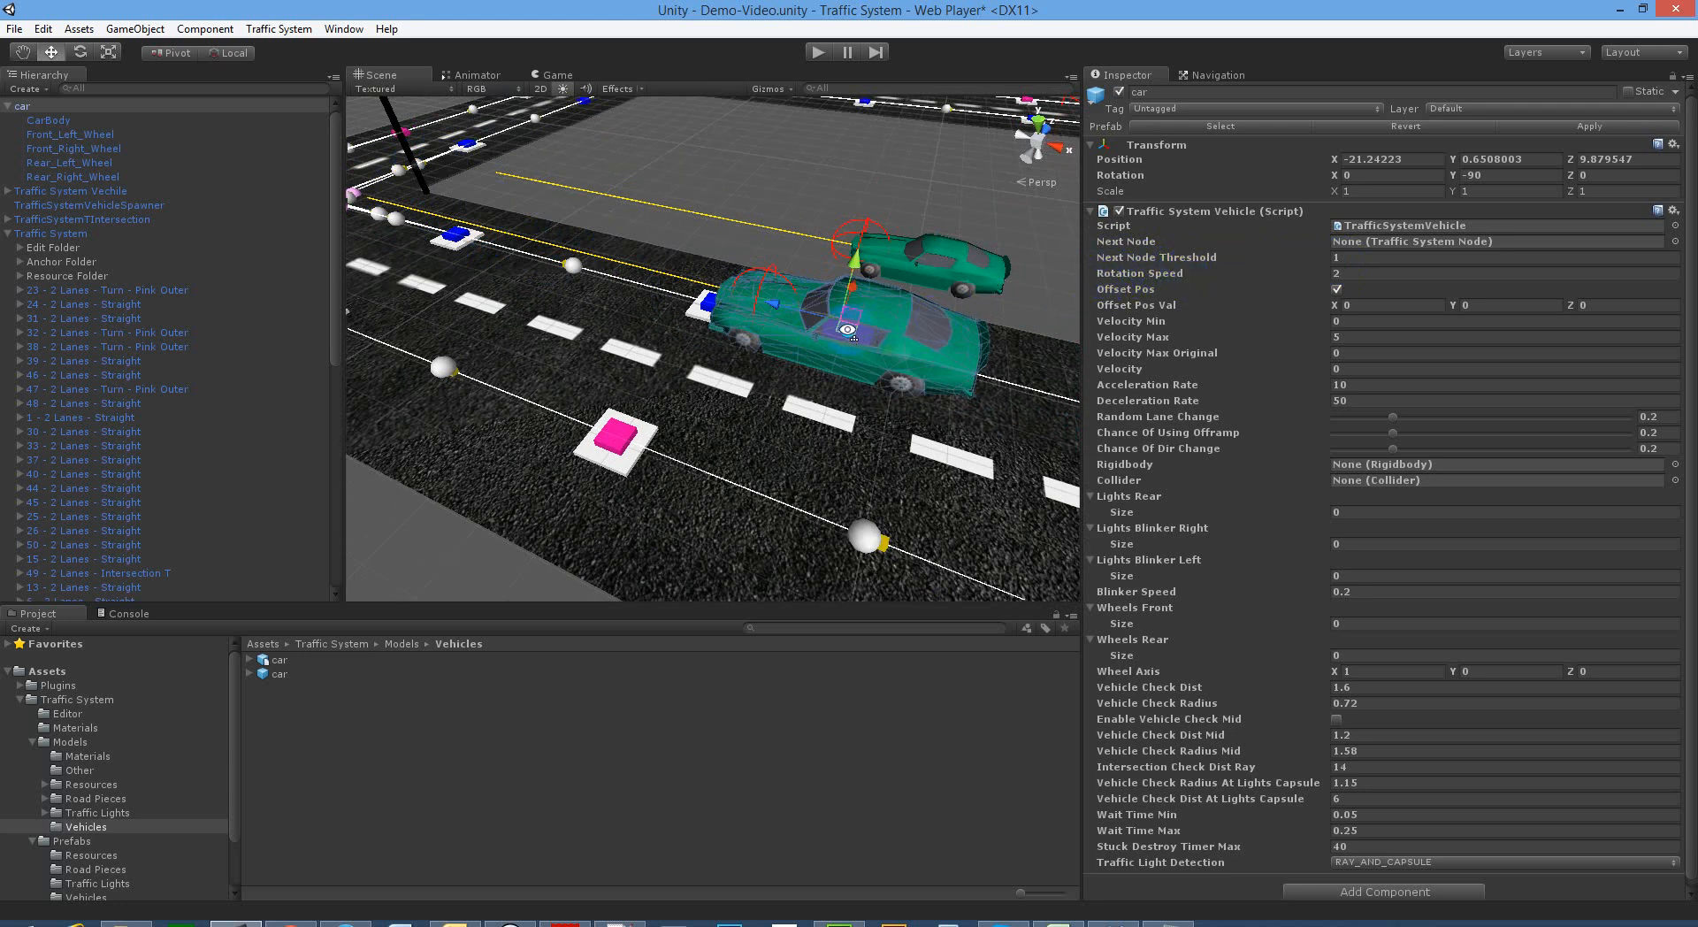
Step: Try rotating the car in its lane and undo the rotation
key("e")
left_click_drag(844, 378, 802, 363)
key("ctrl+z")
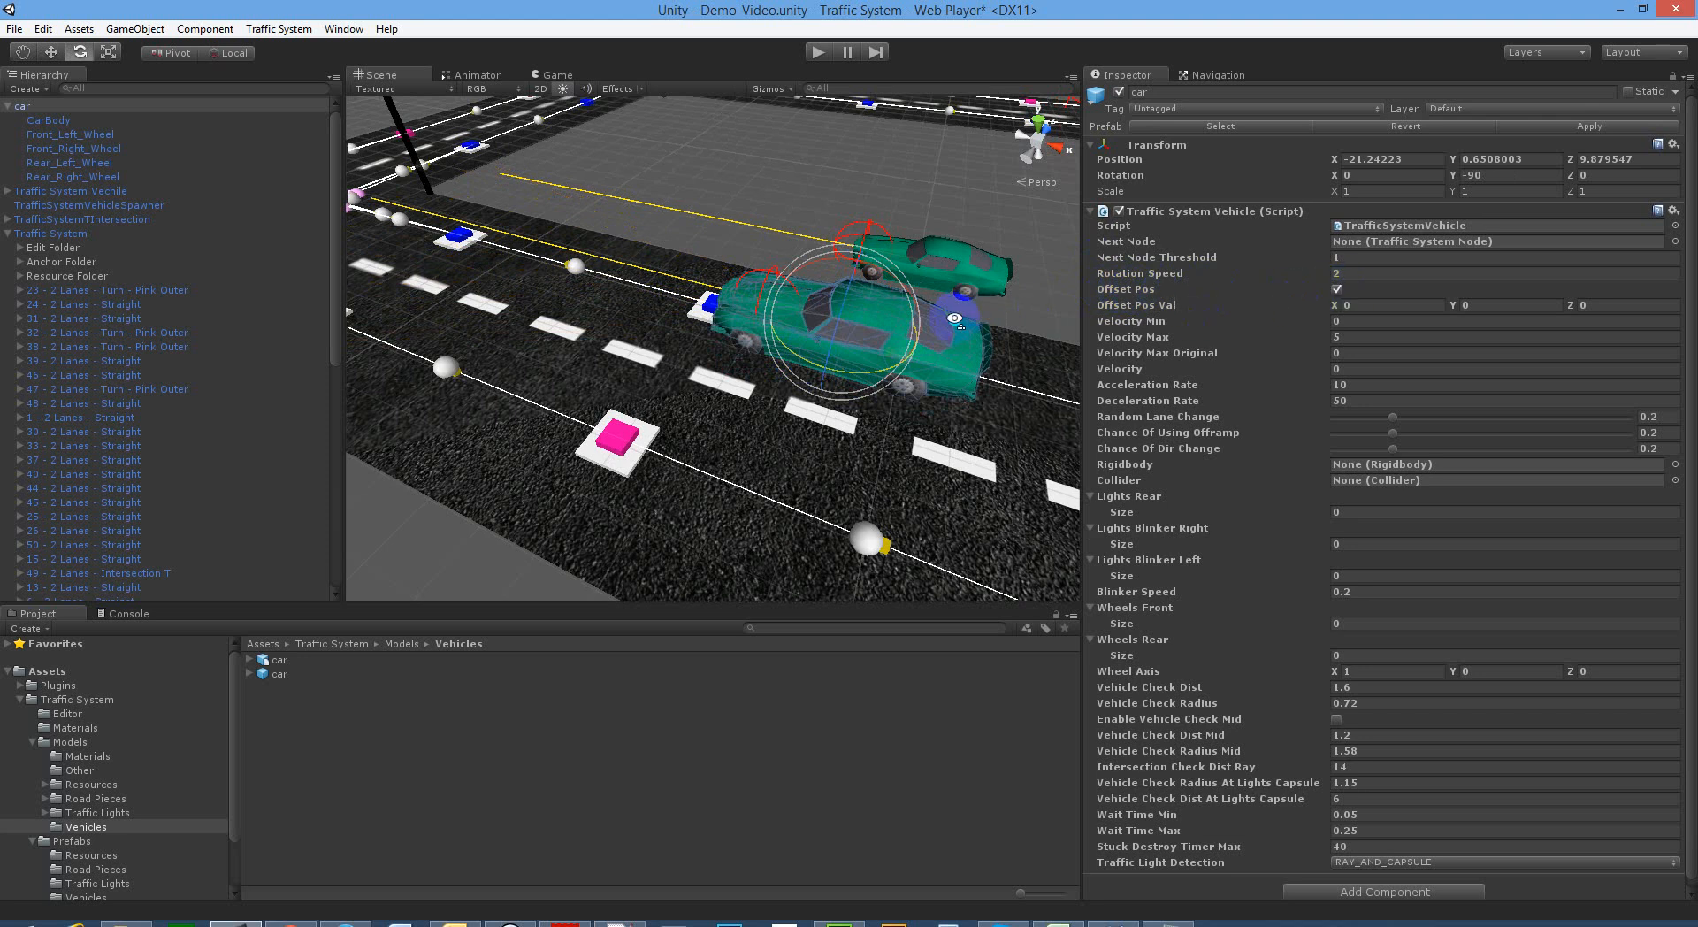
Step: Move the car back along its lane to an X position of about -20.37, behind the blue node
key("f")
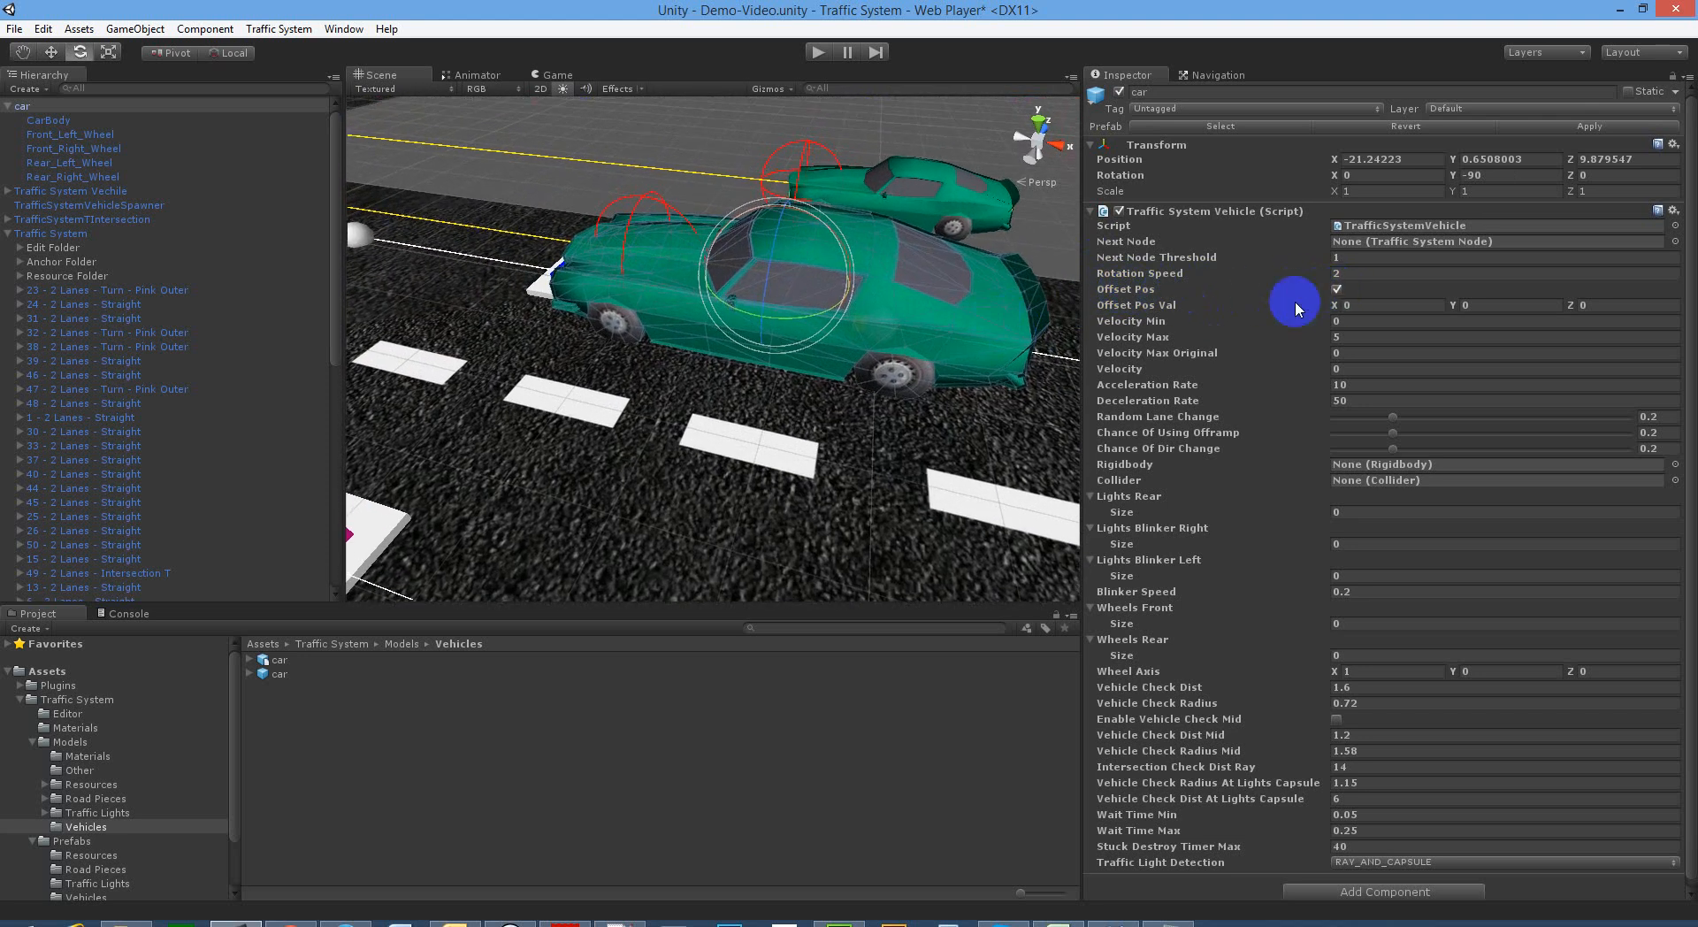
mouse_move(807, 292)
left_mouse_down("alt")
mouse_move(787, 310)
mouse_move(761, 274)
mouse_move(792, 283)
left_mouse_up("alt")
key("w")
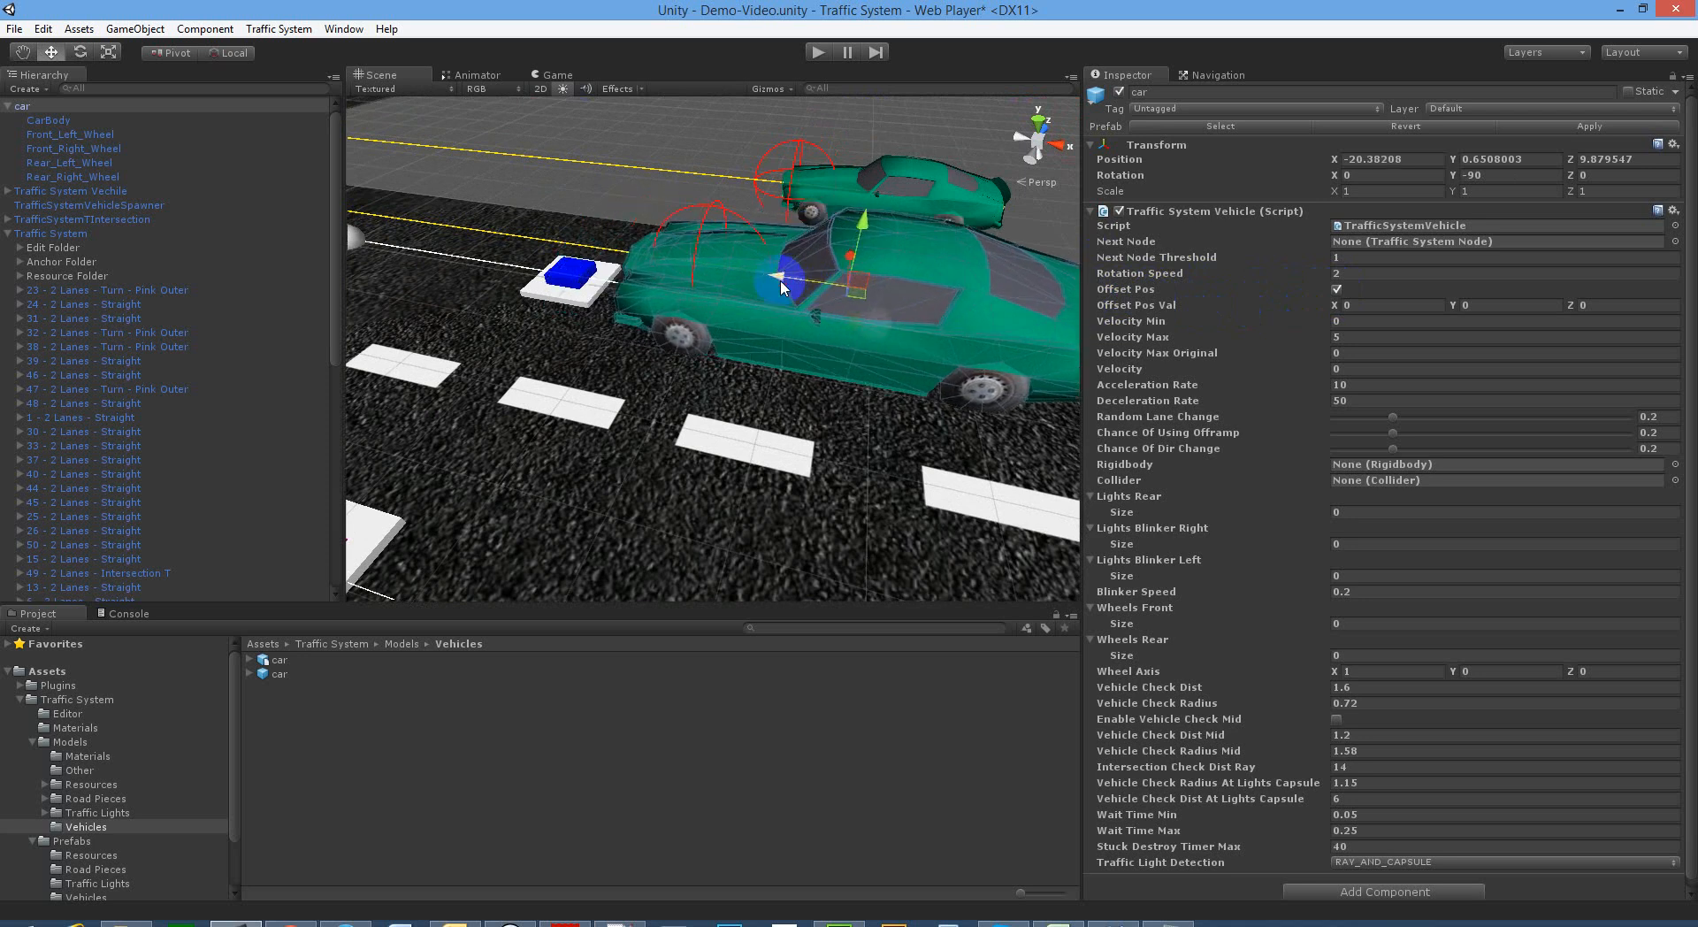
right_click_drag(793, 284, 800, 250)
key("w")
key("s")
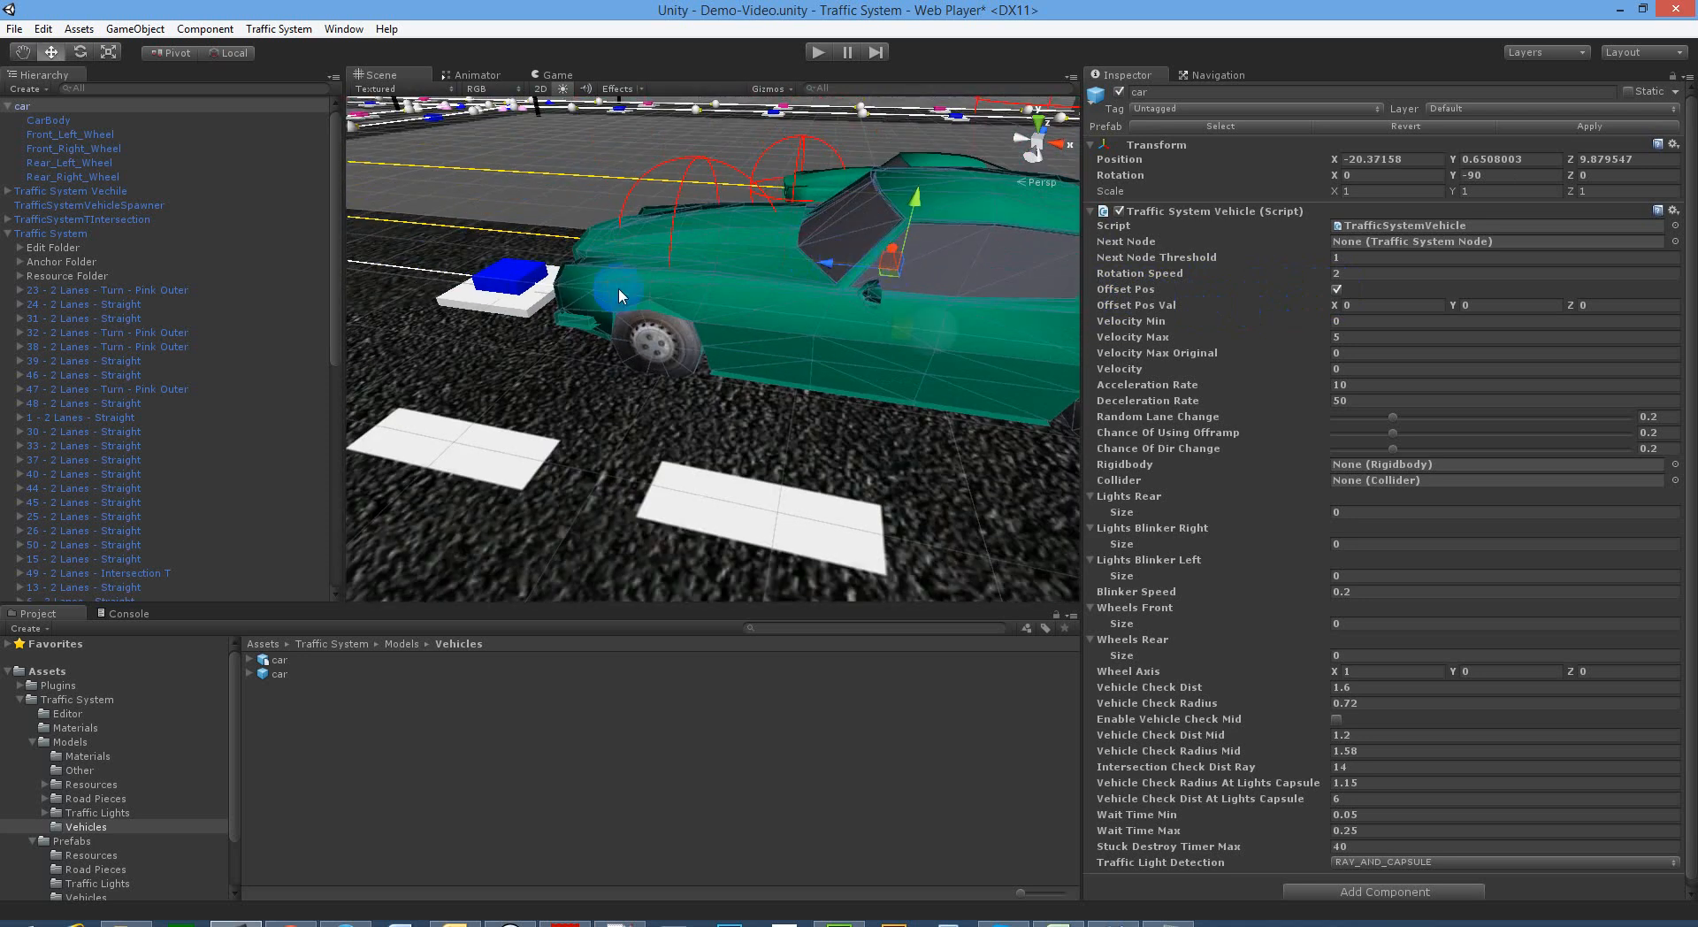
Step: Compare the height of the blue road node Node1a with the car's pivot in a side view
left_click(511, 291)
left_click(510, 295)
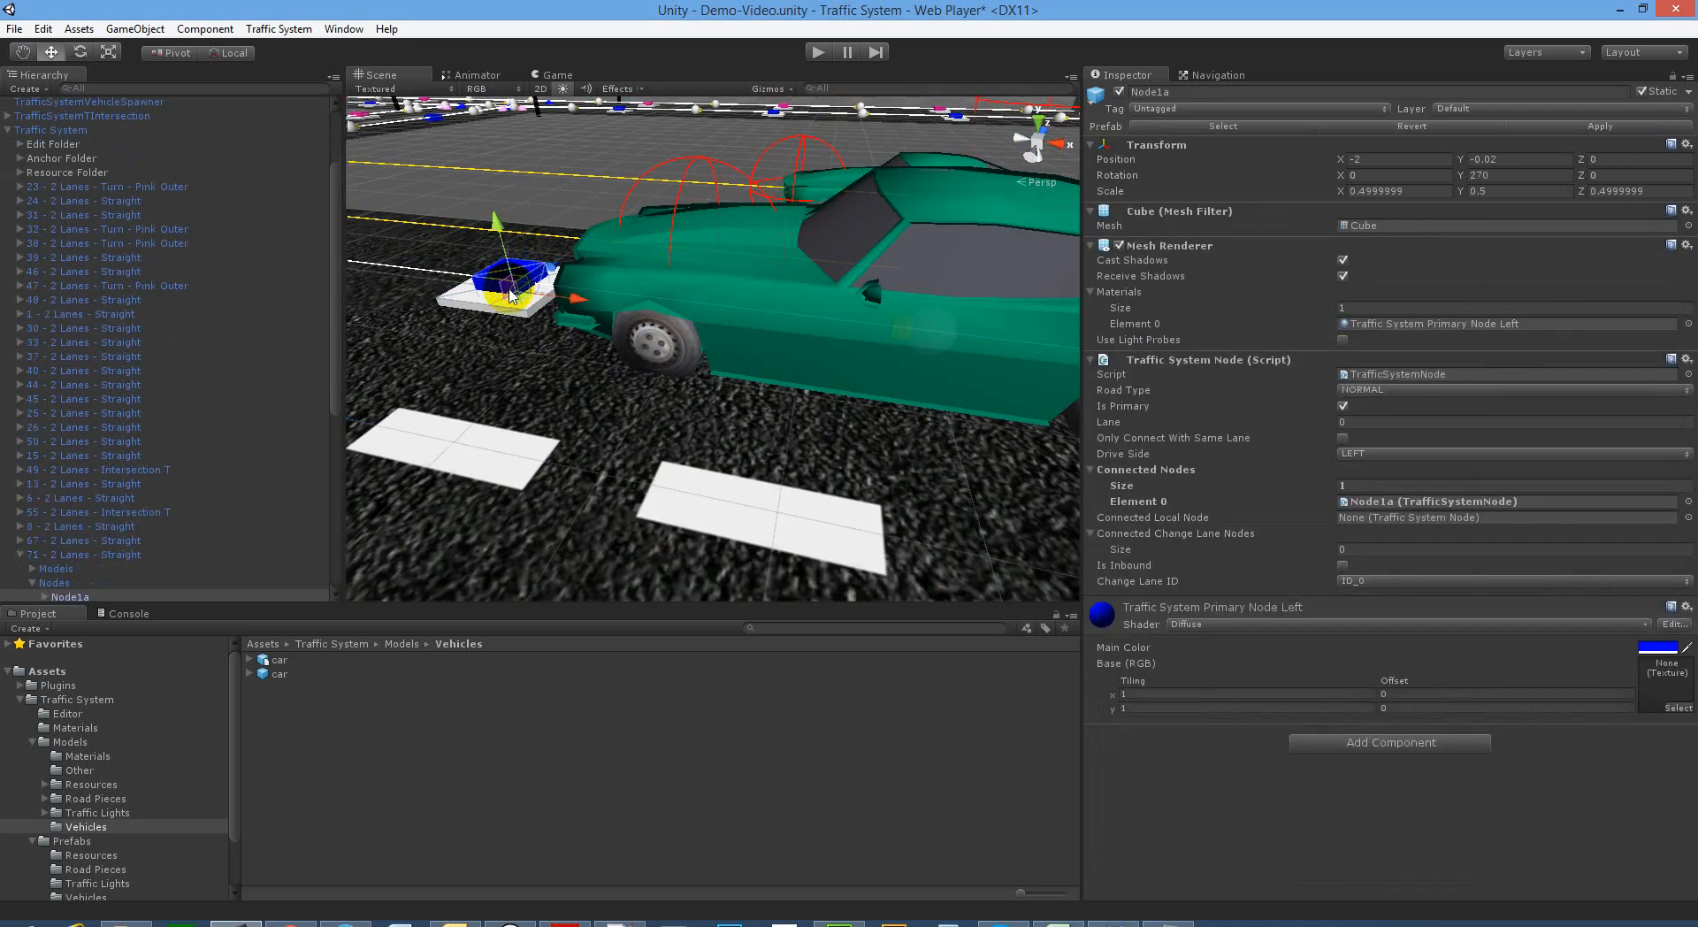
left_click(936, 282)
right_click_drag(902, 276, 849, 325)
key("w")
key("s")
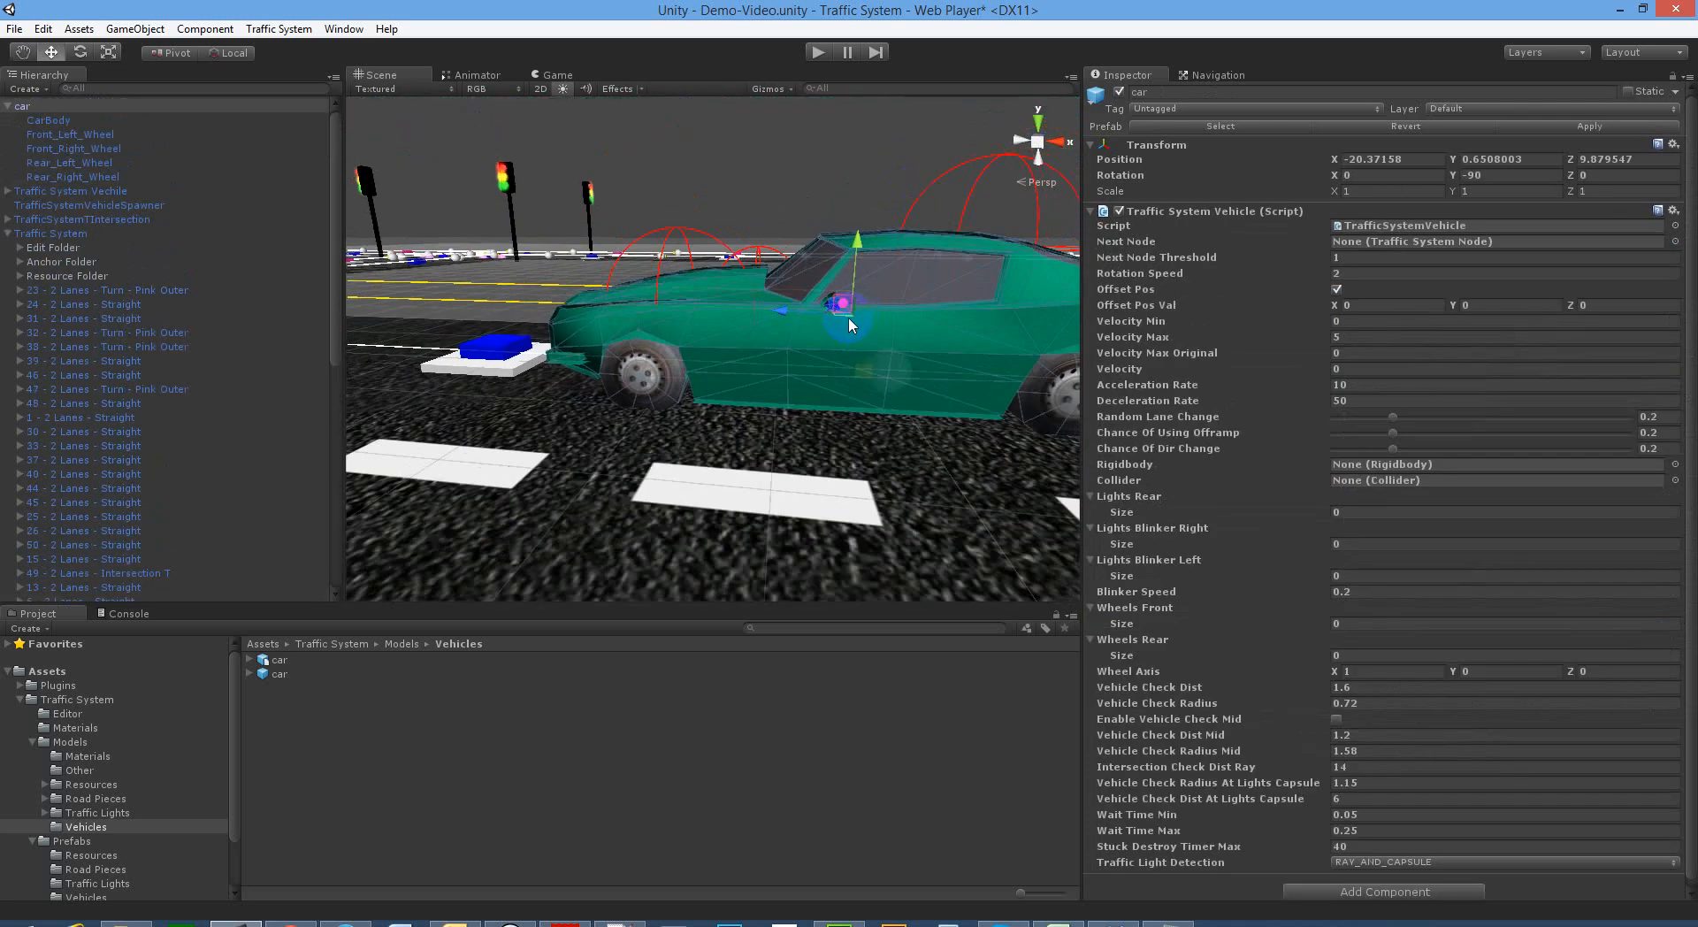
left_click(495, 346)
left_click(495, 346)
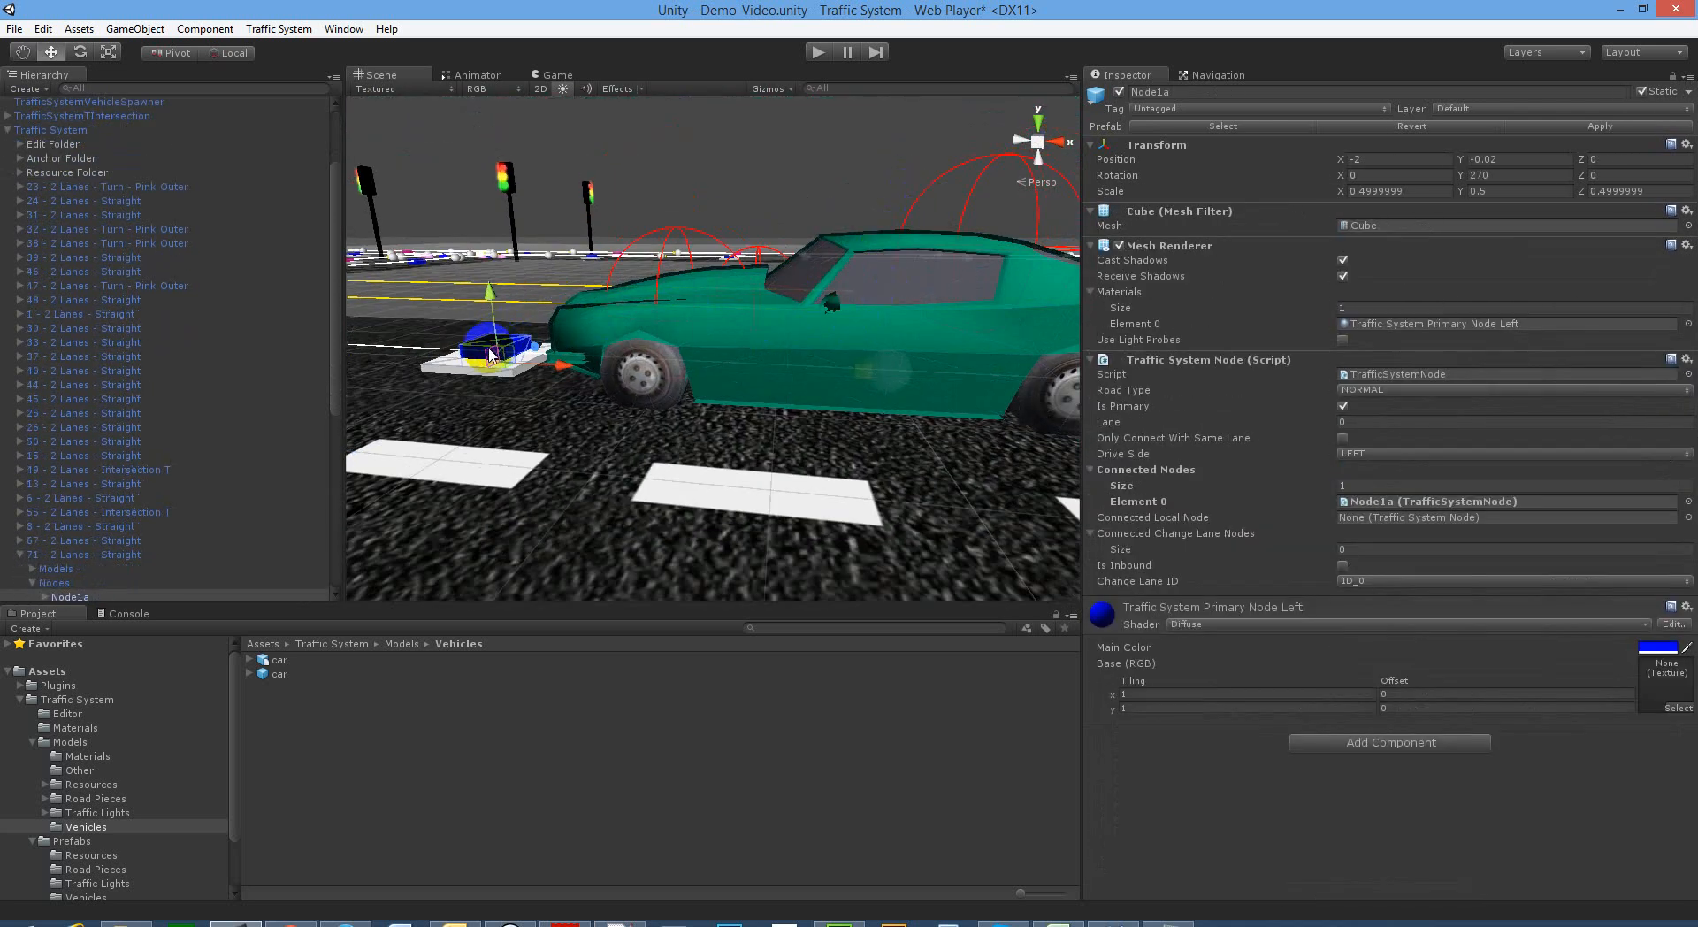
left_click(865, 271)
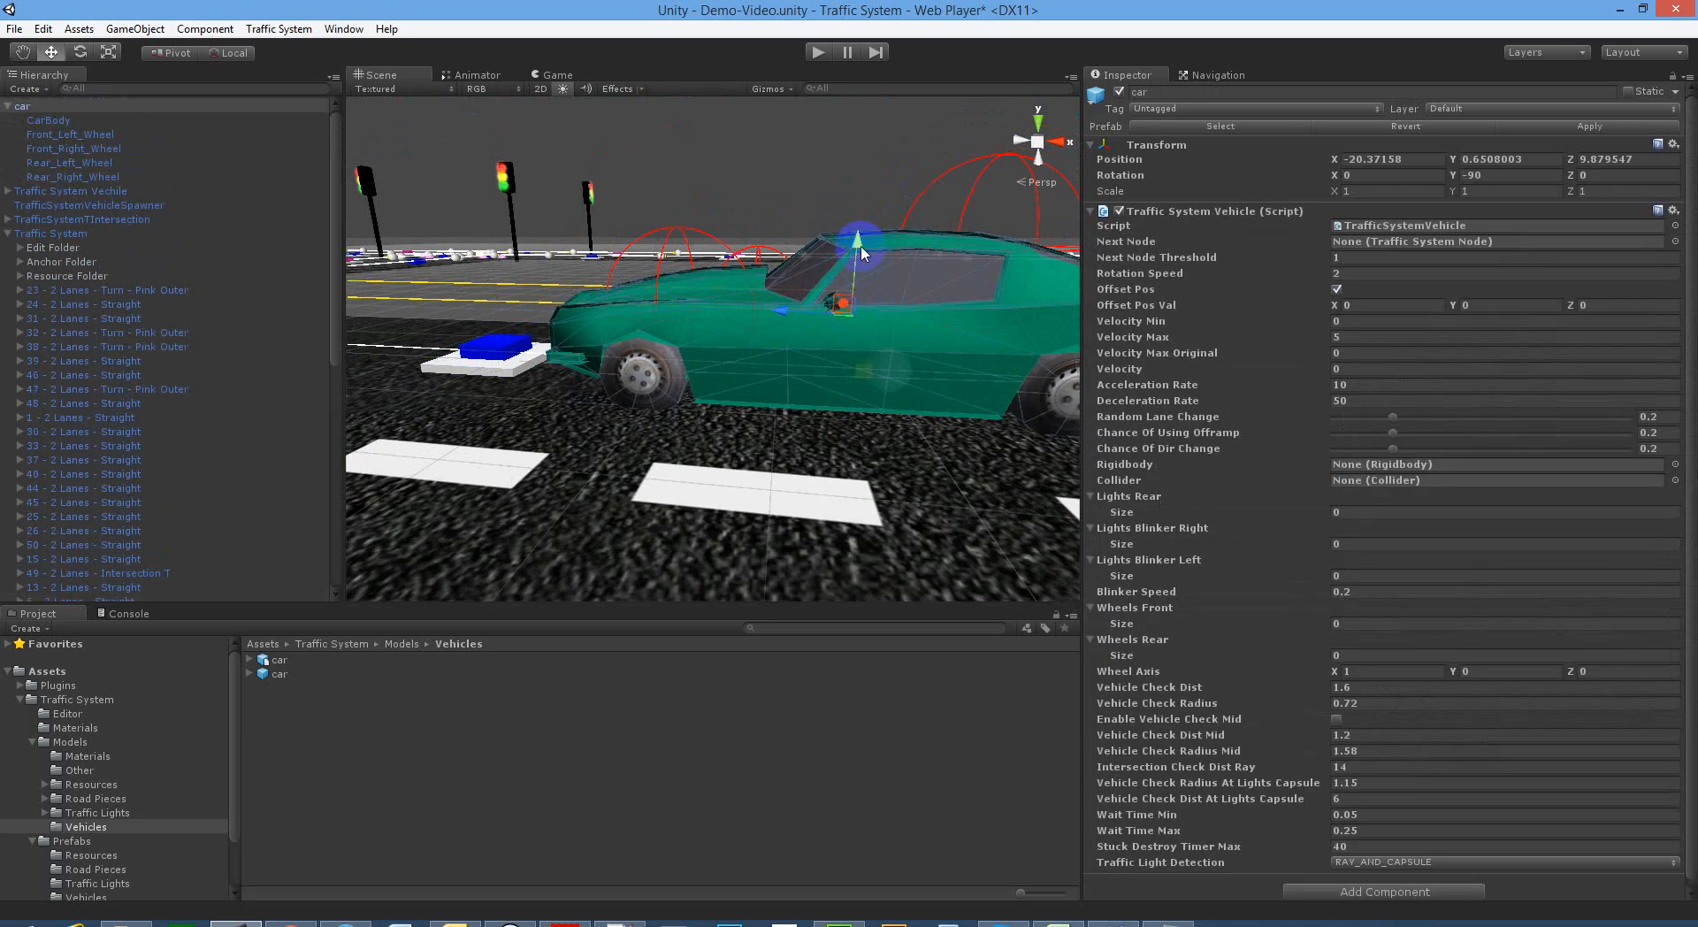
Step: Shift the car to about X -20.73, Y 0.66 over the blue node and set its Offset Pos Val Y to 0.48
left_click_drag(858, 242, 1013, 251)
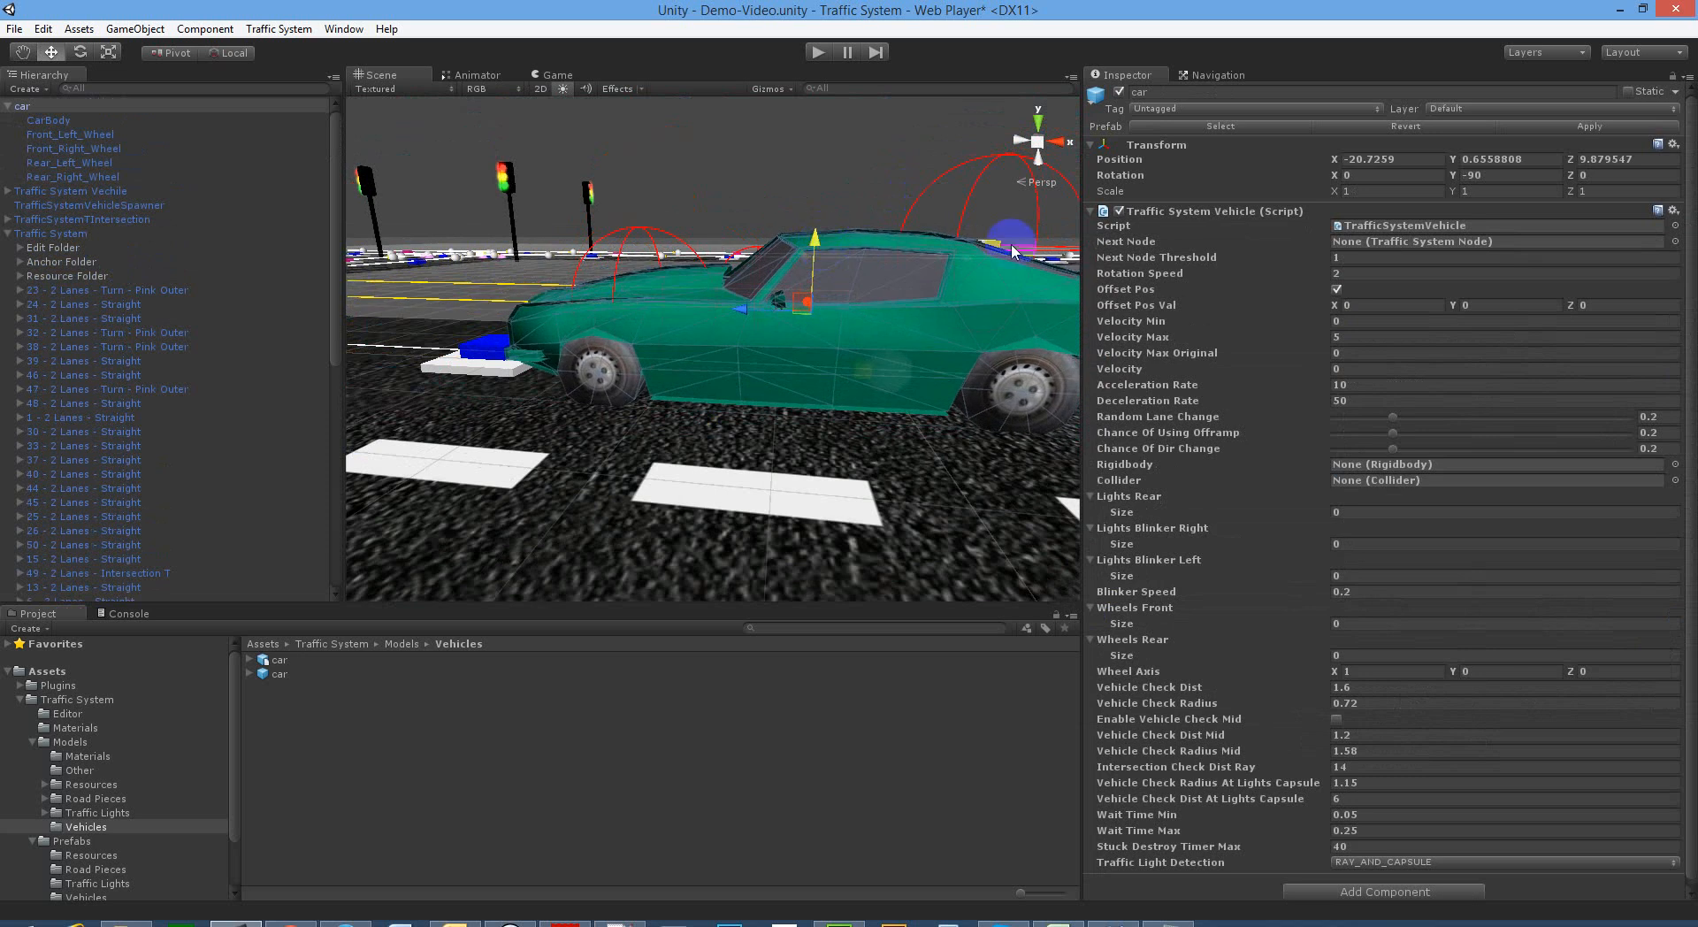
left_click(1472, 304)
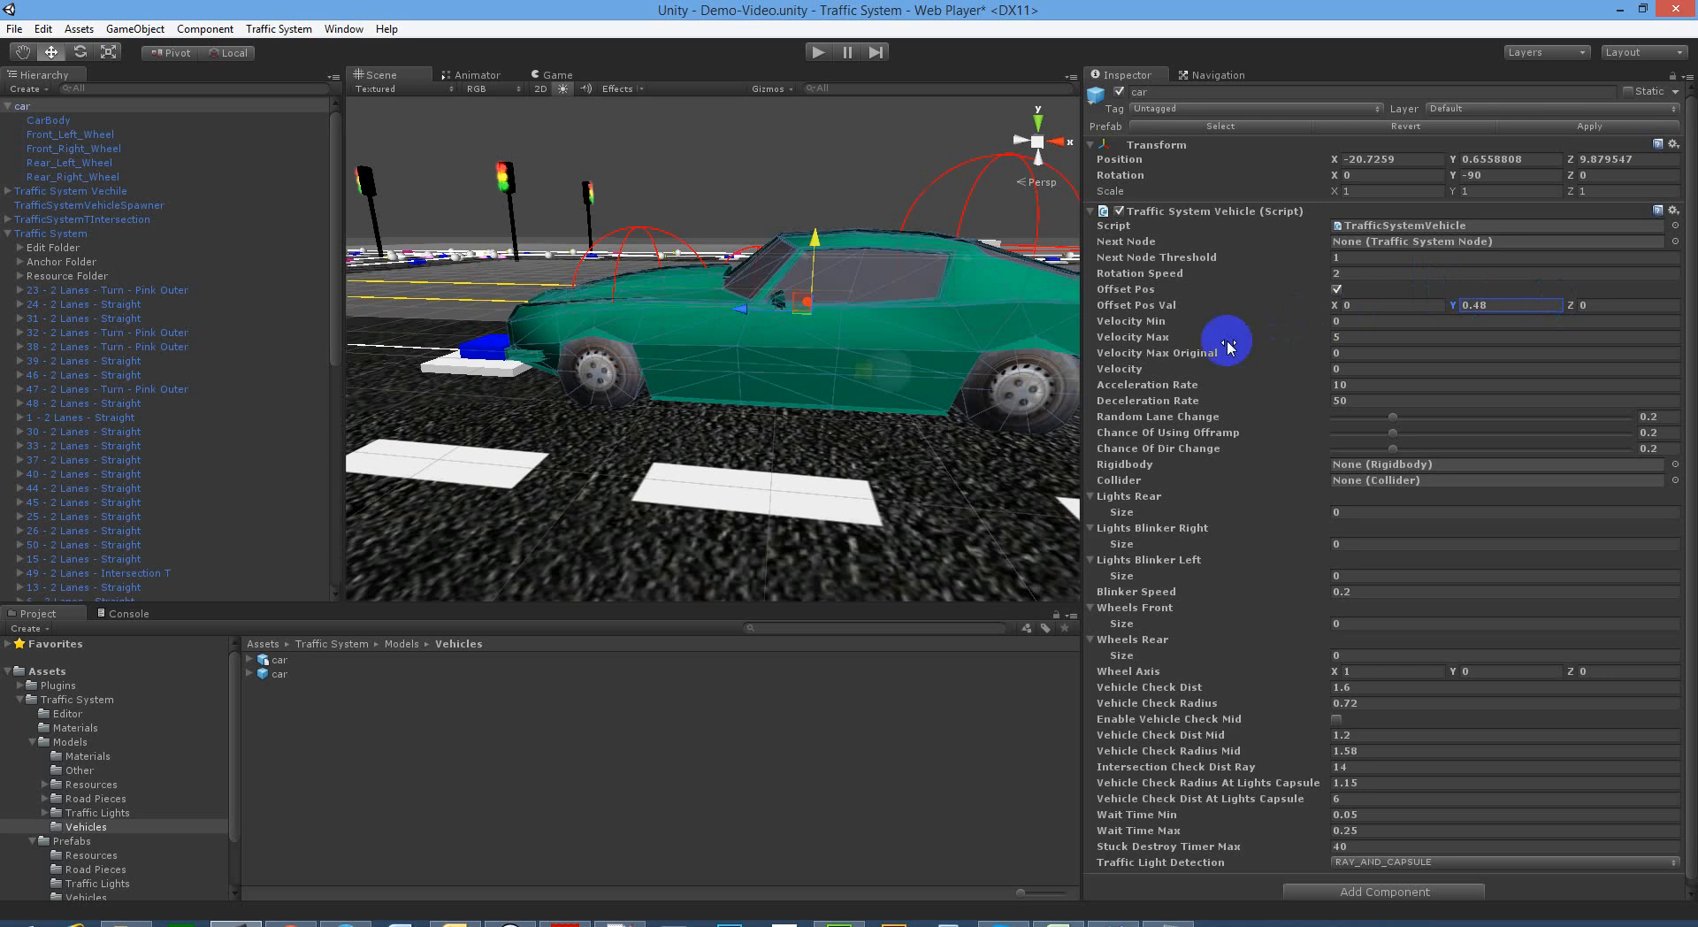
Step: Examine the car's velocity, acceleration, lane-change, offramp and direction-change settings, and the lane nodes around the intersection
left_click_drag(924, 318, 968, 336, "alt")
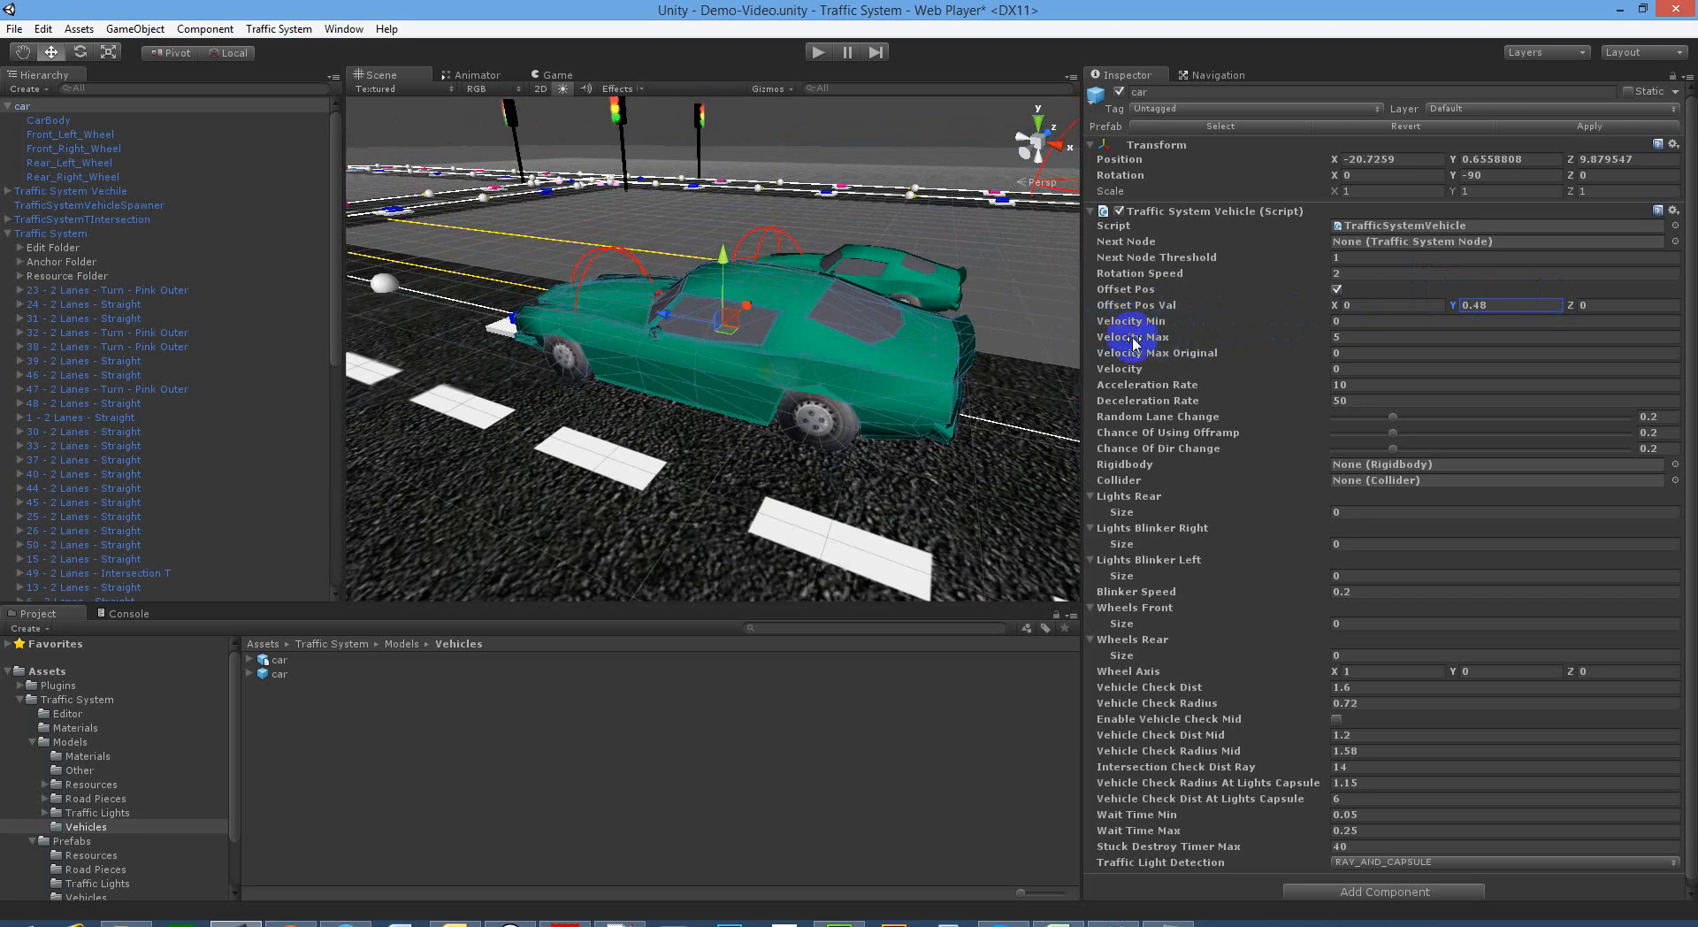
left_click_drag(978, 276, 1150, 322, "alt")
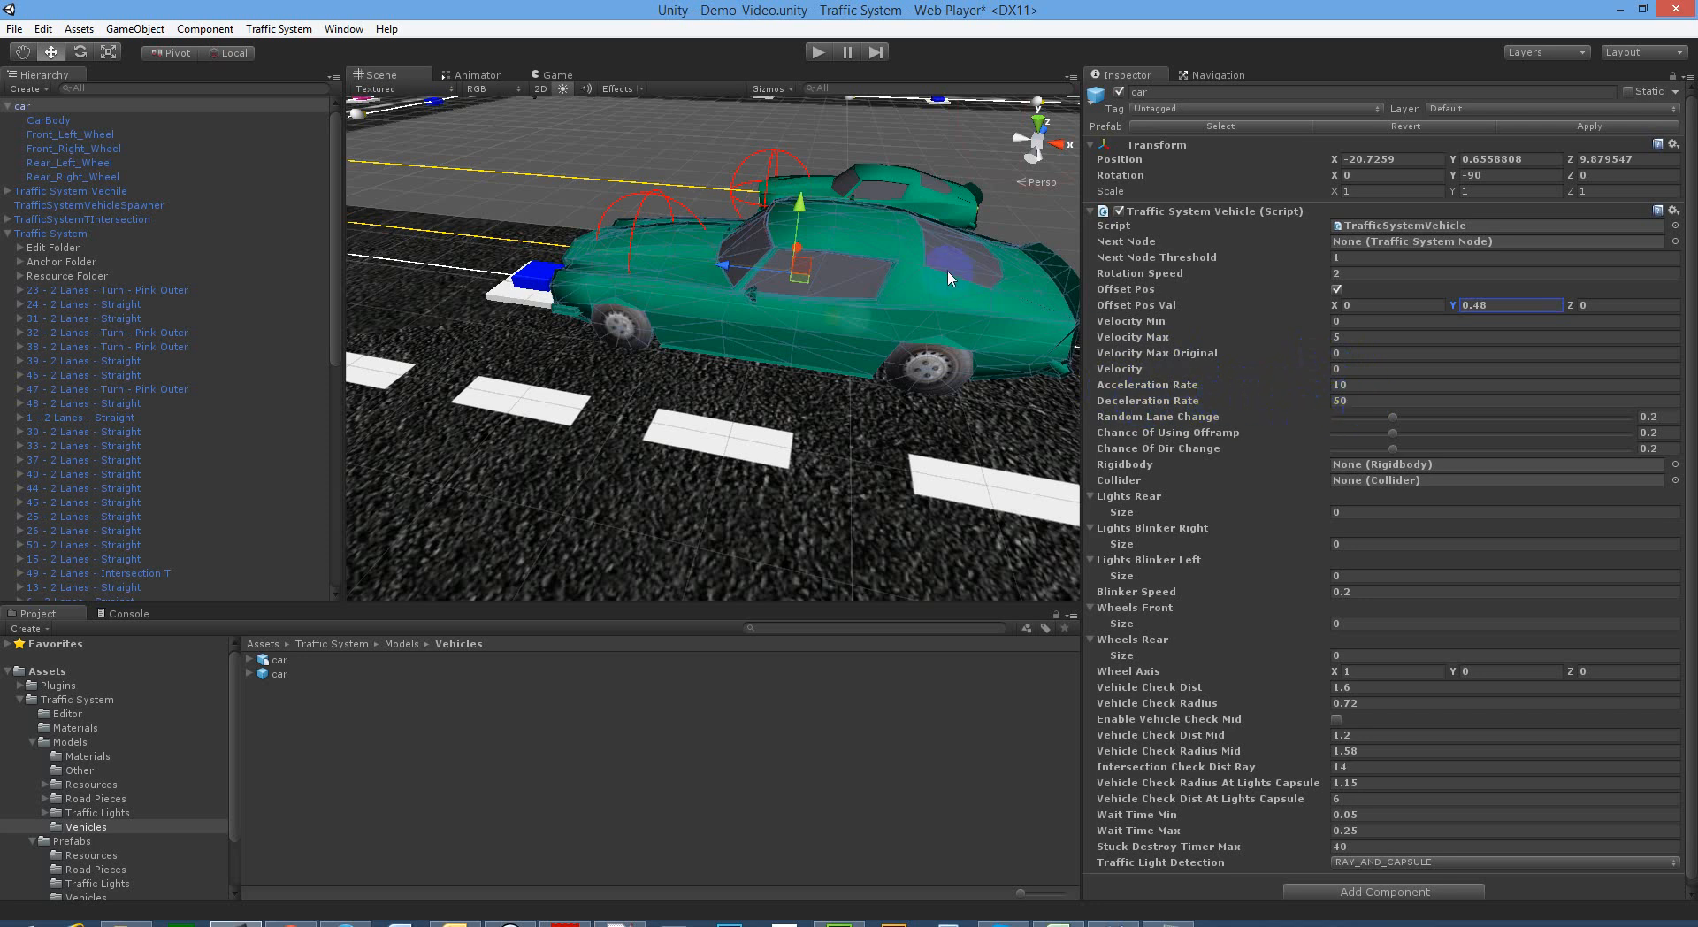
left_click_drag(952, 276, 869, 349, "alt")
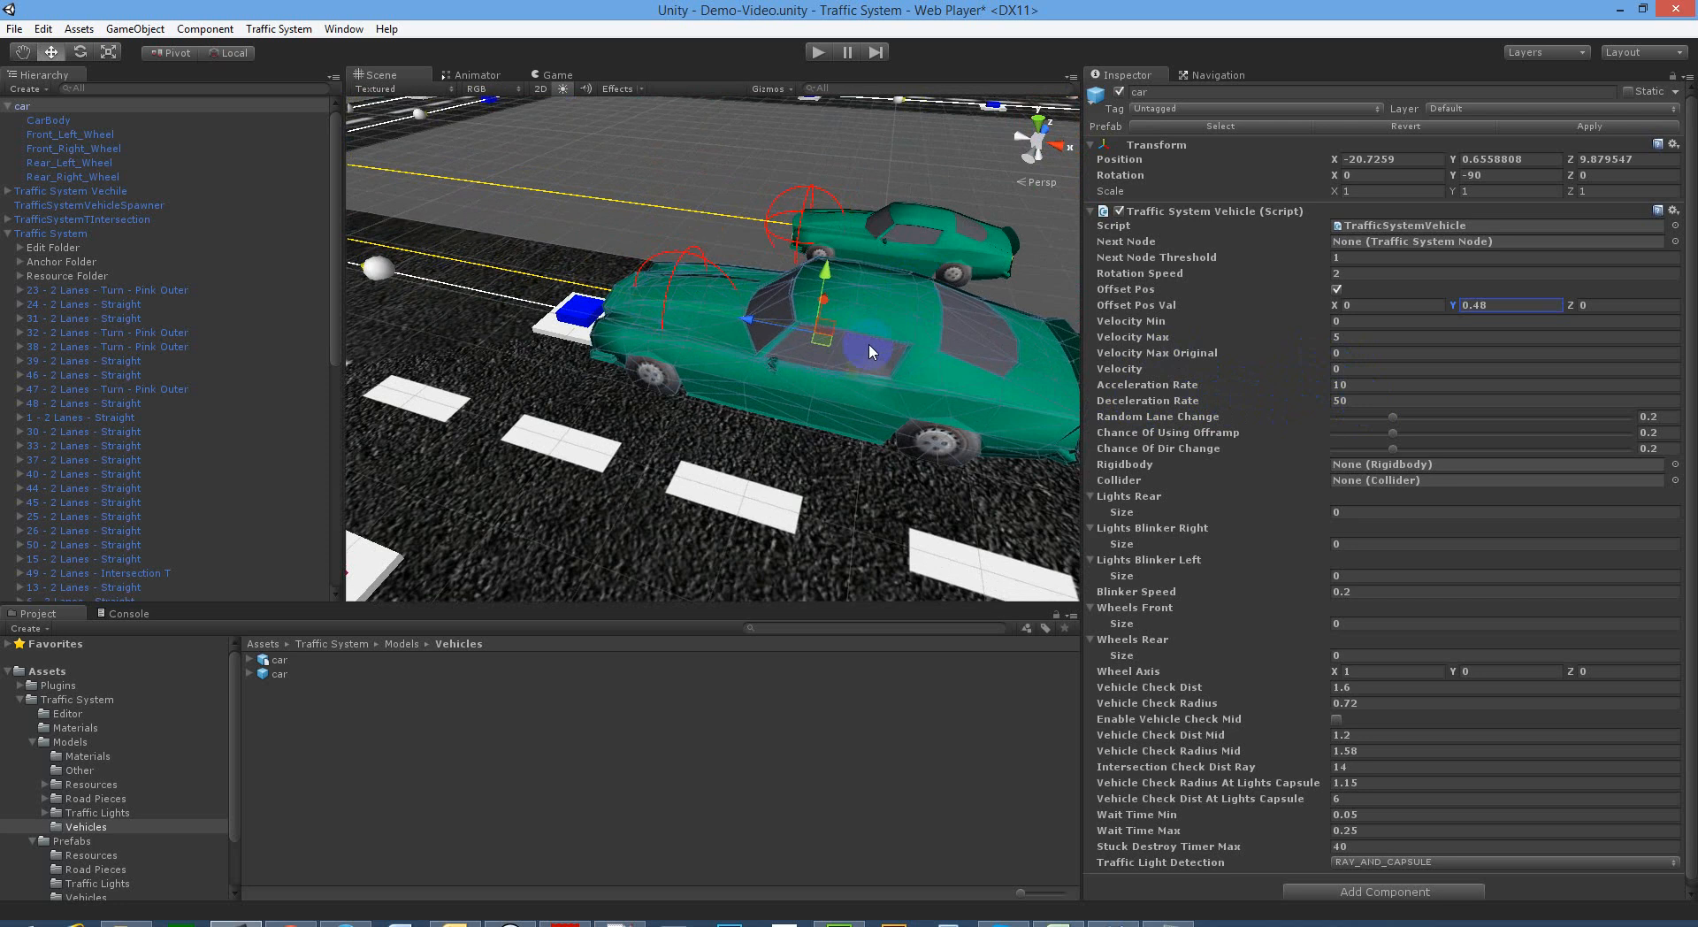
right_click_drag(870, 342, 884, 343)
key("w")
key("s")
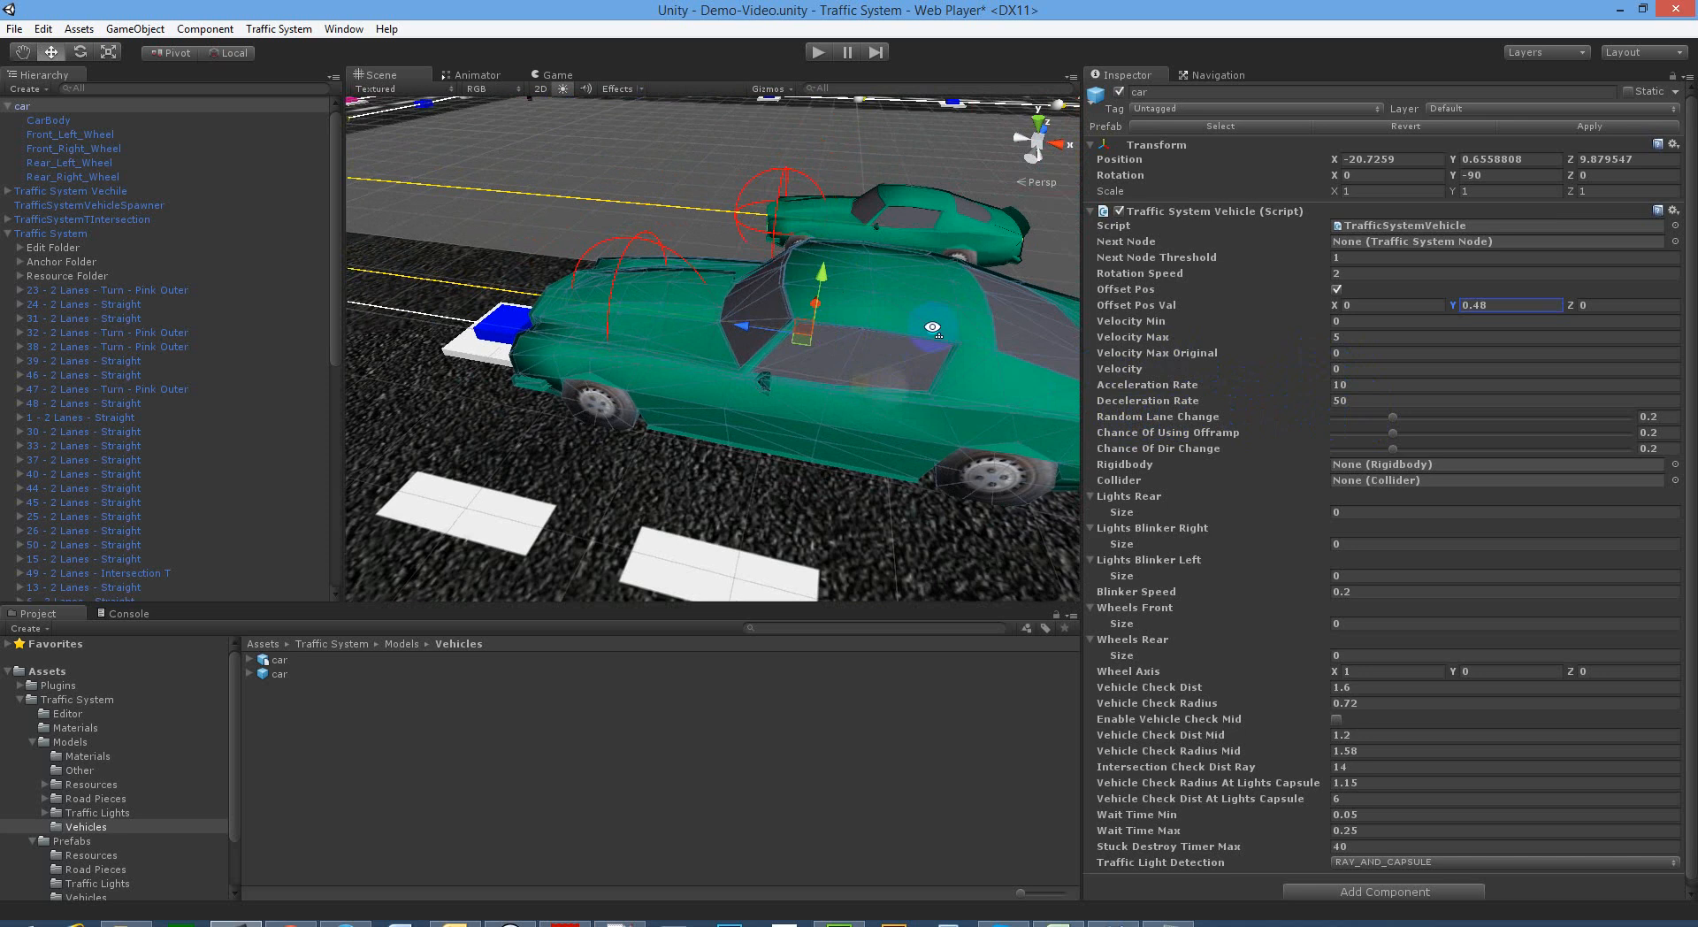
left_click_drag(933, 330, 630, 328, "alt")
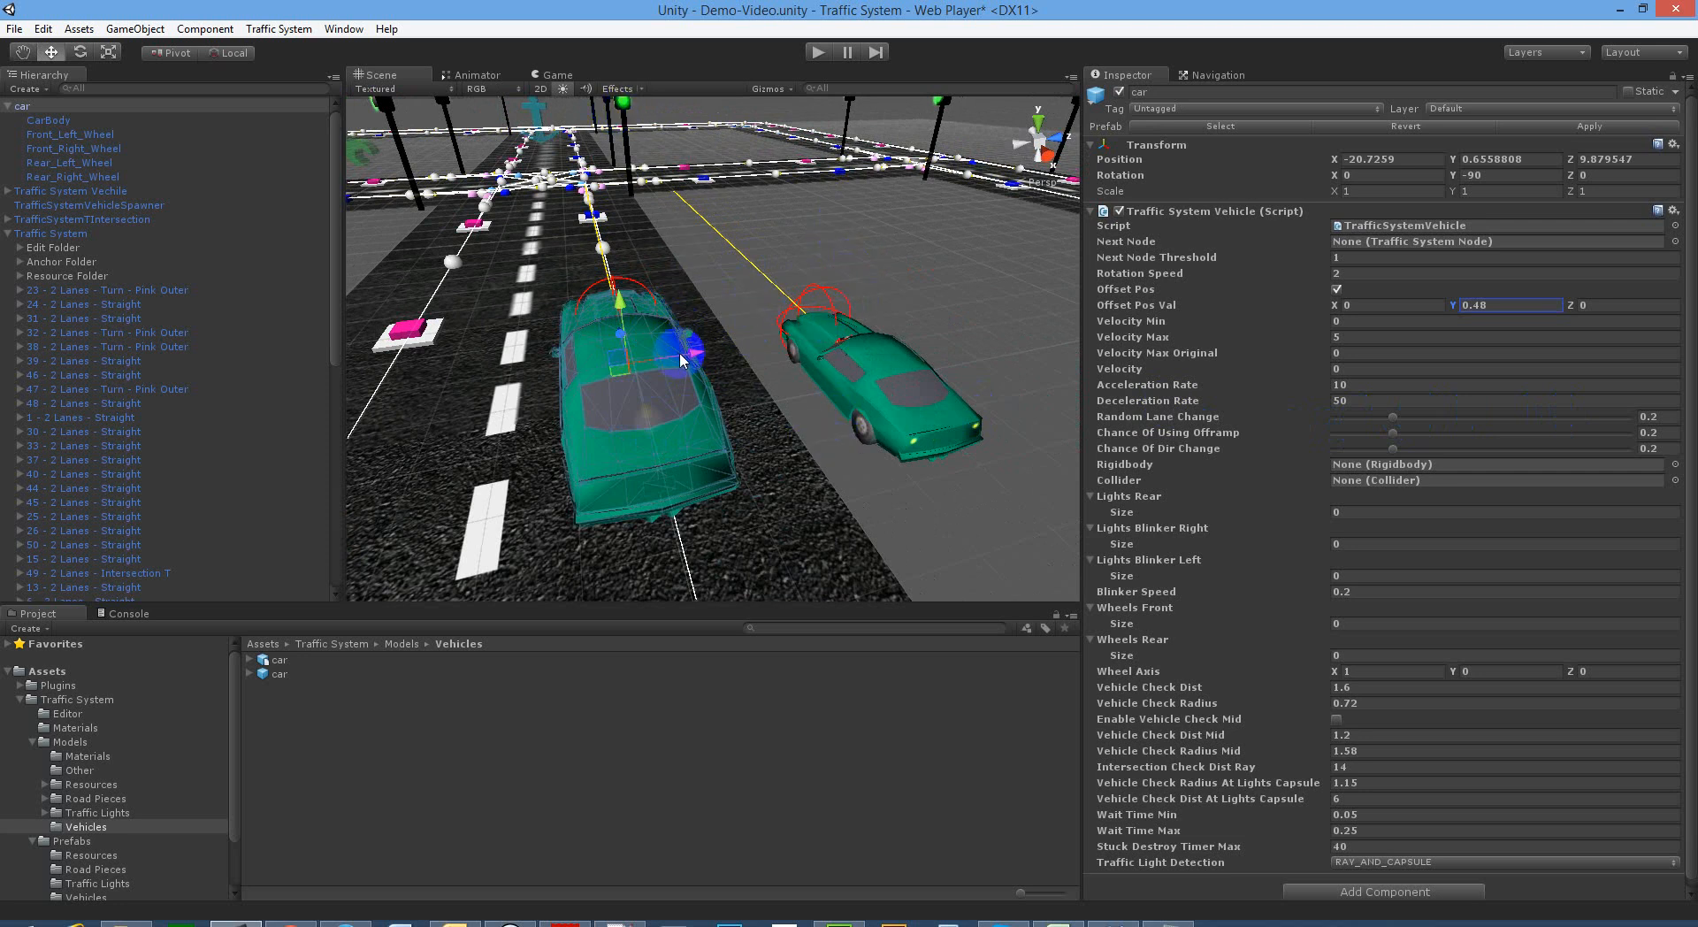
left_click_drag(687, 359, 809, 356, "alt")
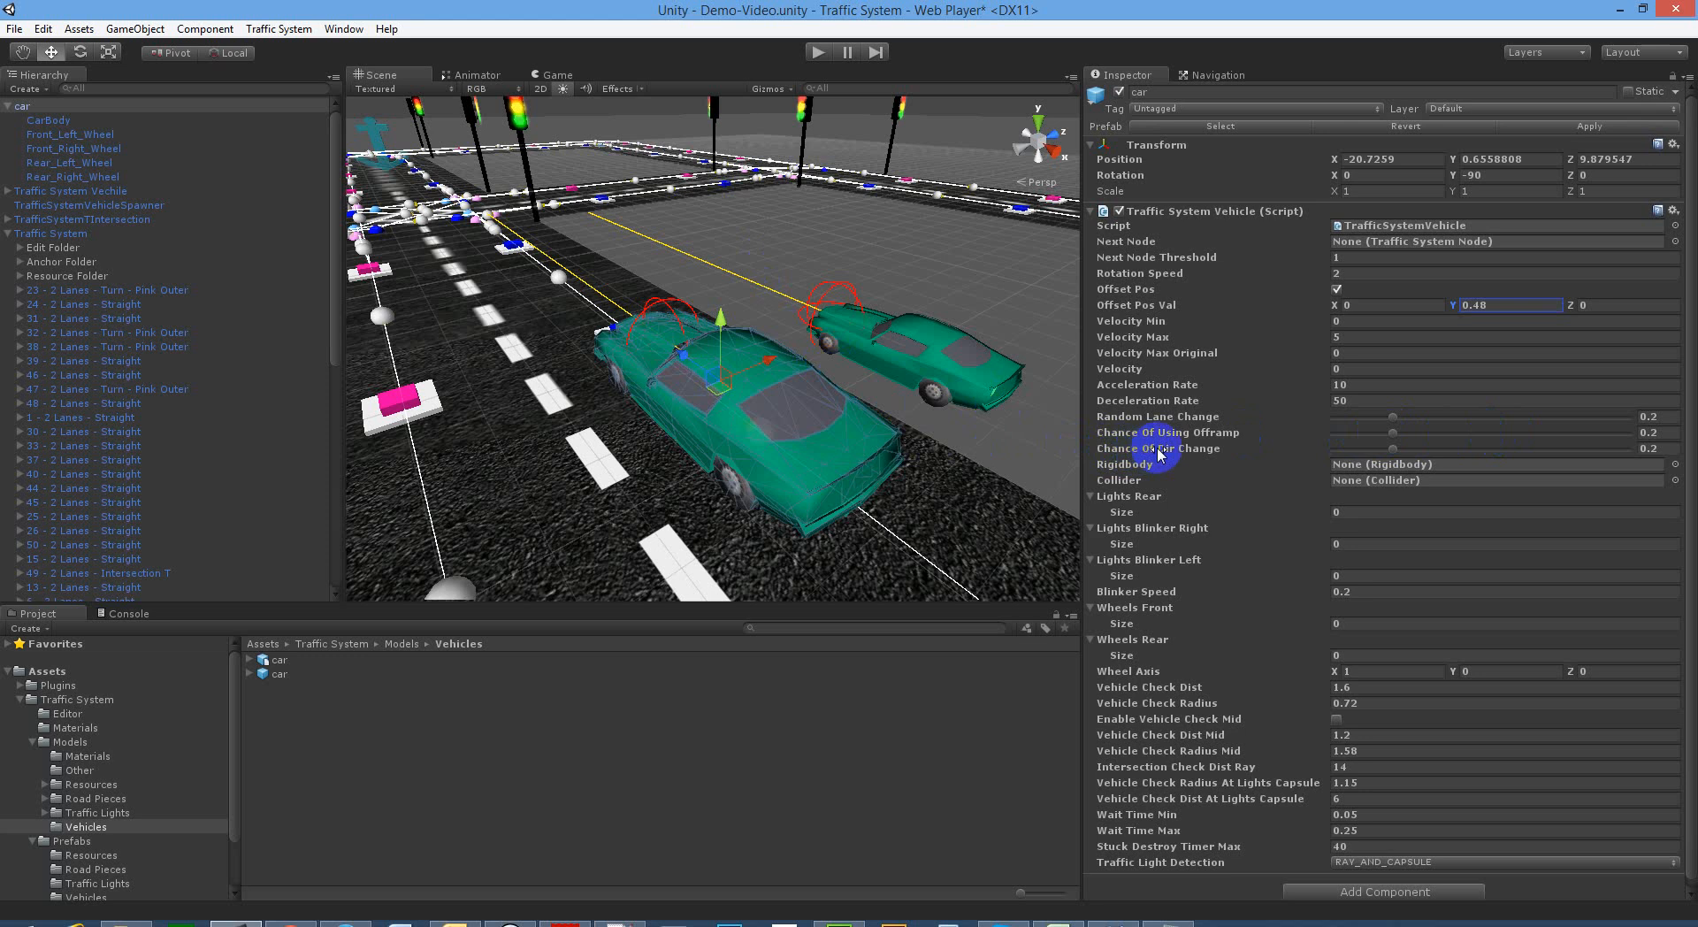
left_click_drag(813, 366, 605, 370, "alt")
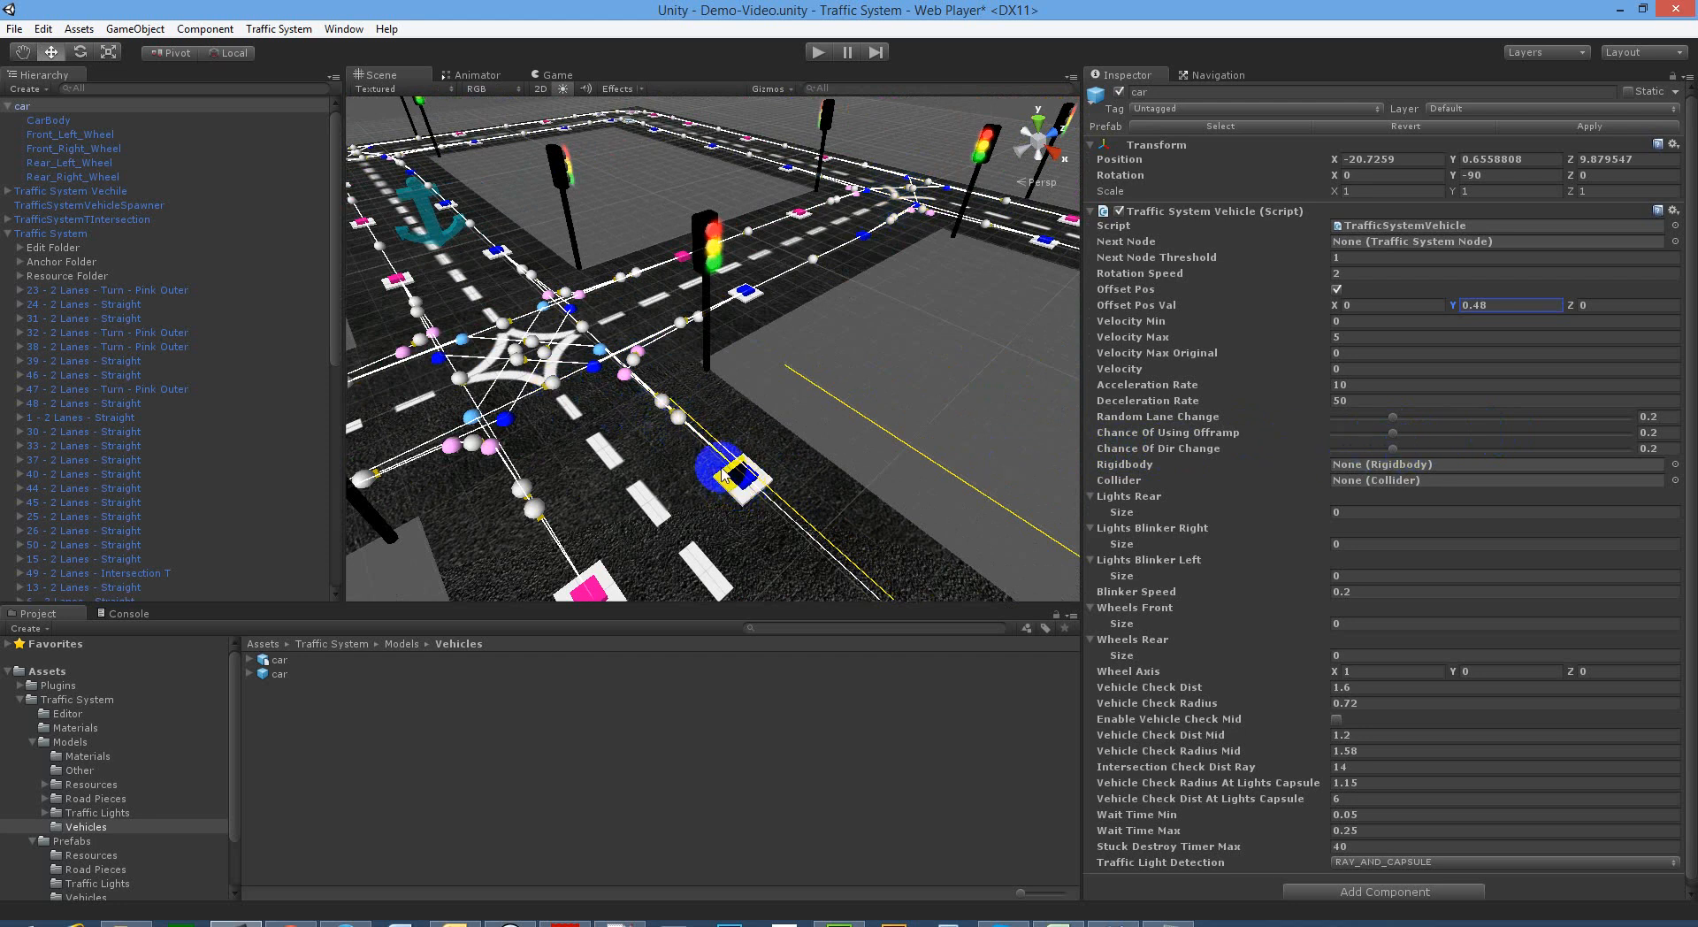
left_click_drag(608, 391, 703, 440, "alt")
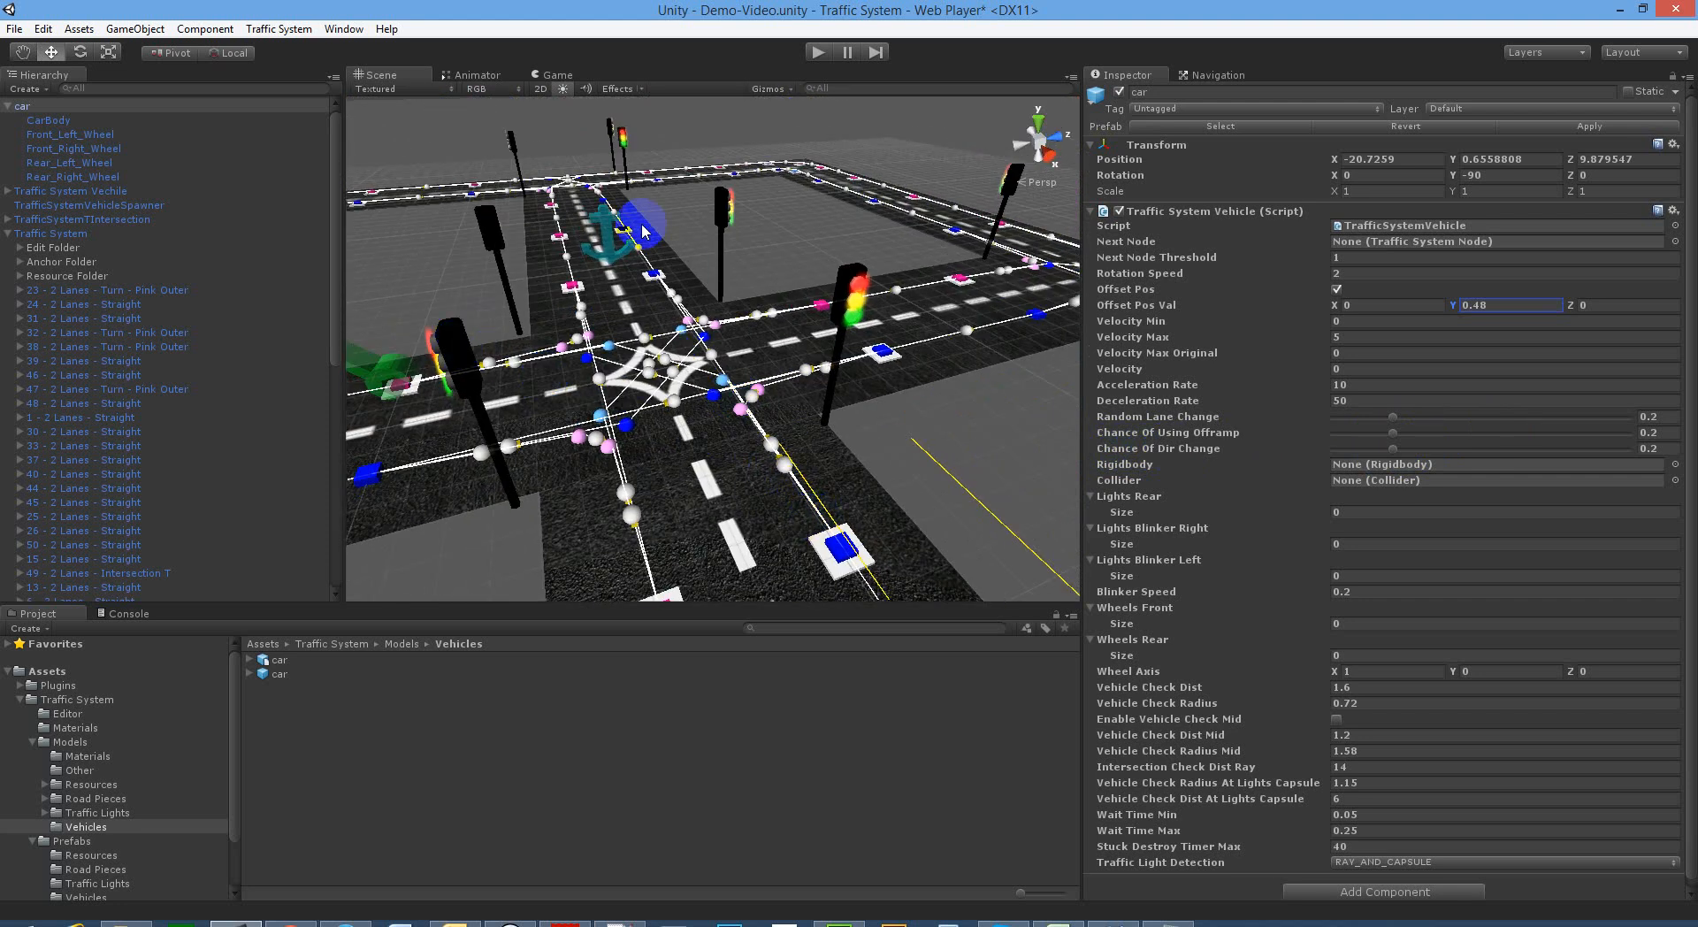
Step: Add a Rigidbody to the car and disable its Use Gravity option
right_click_drag(801, 409, 929, 458)
scroll(930, 458, "down", 3)
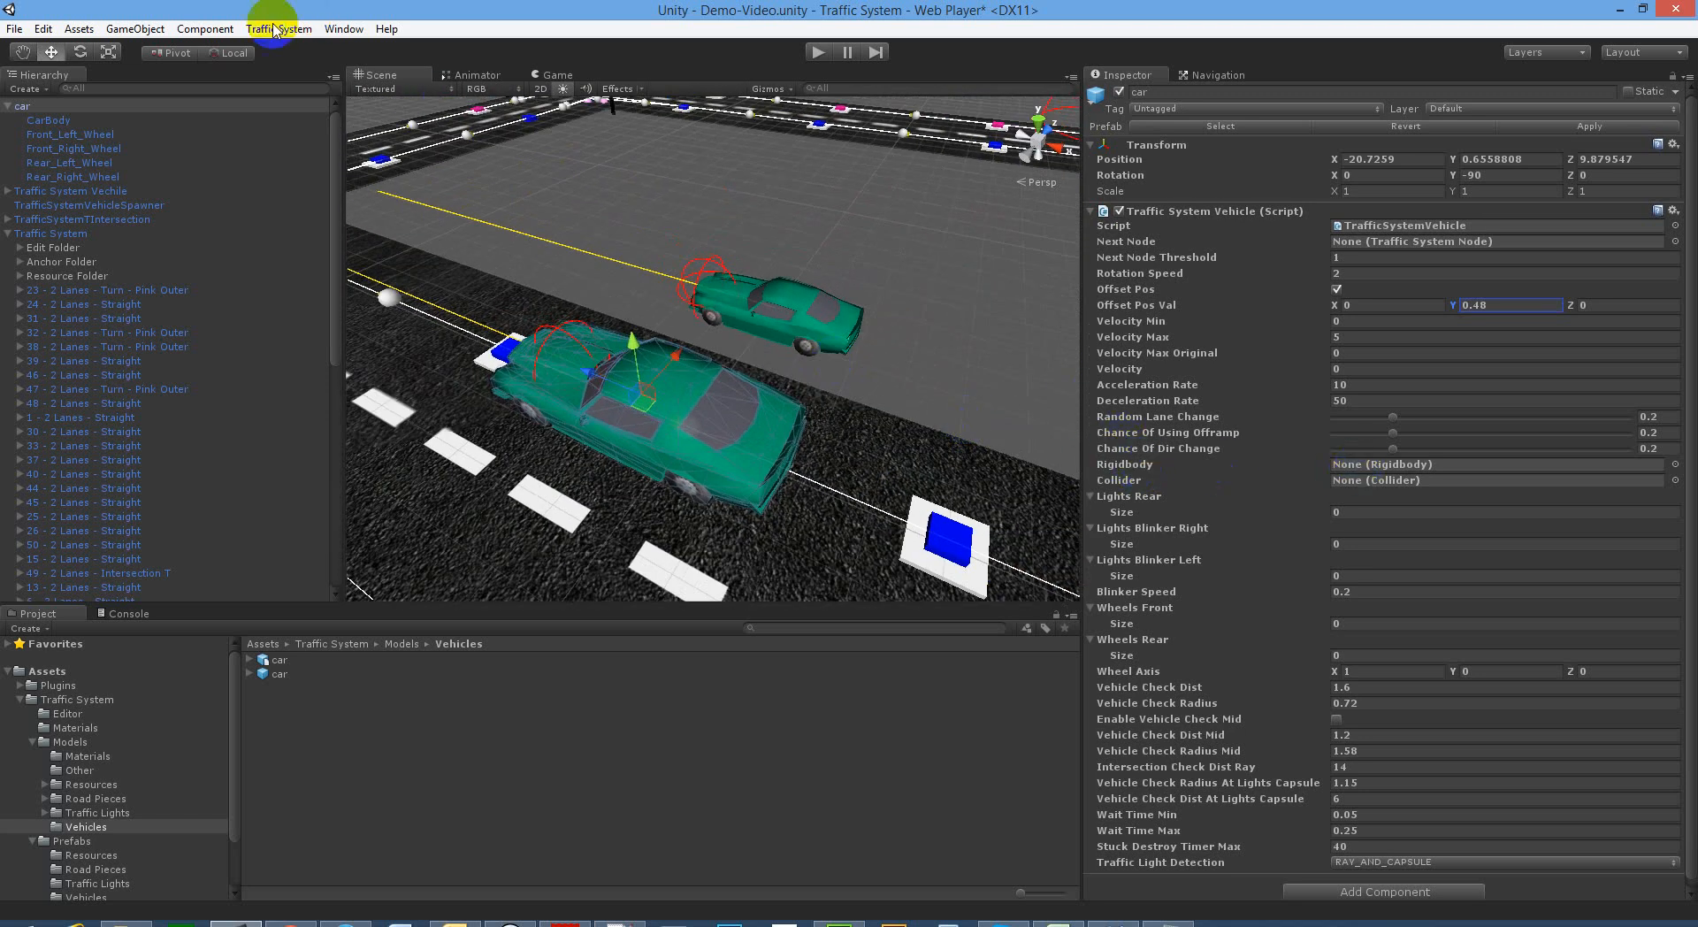
left_click(205, 28)
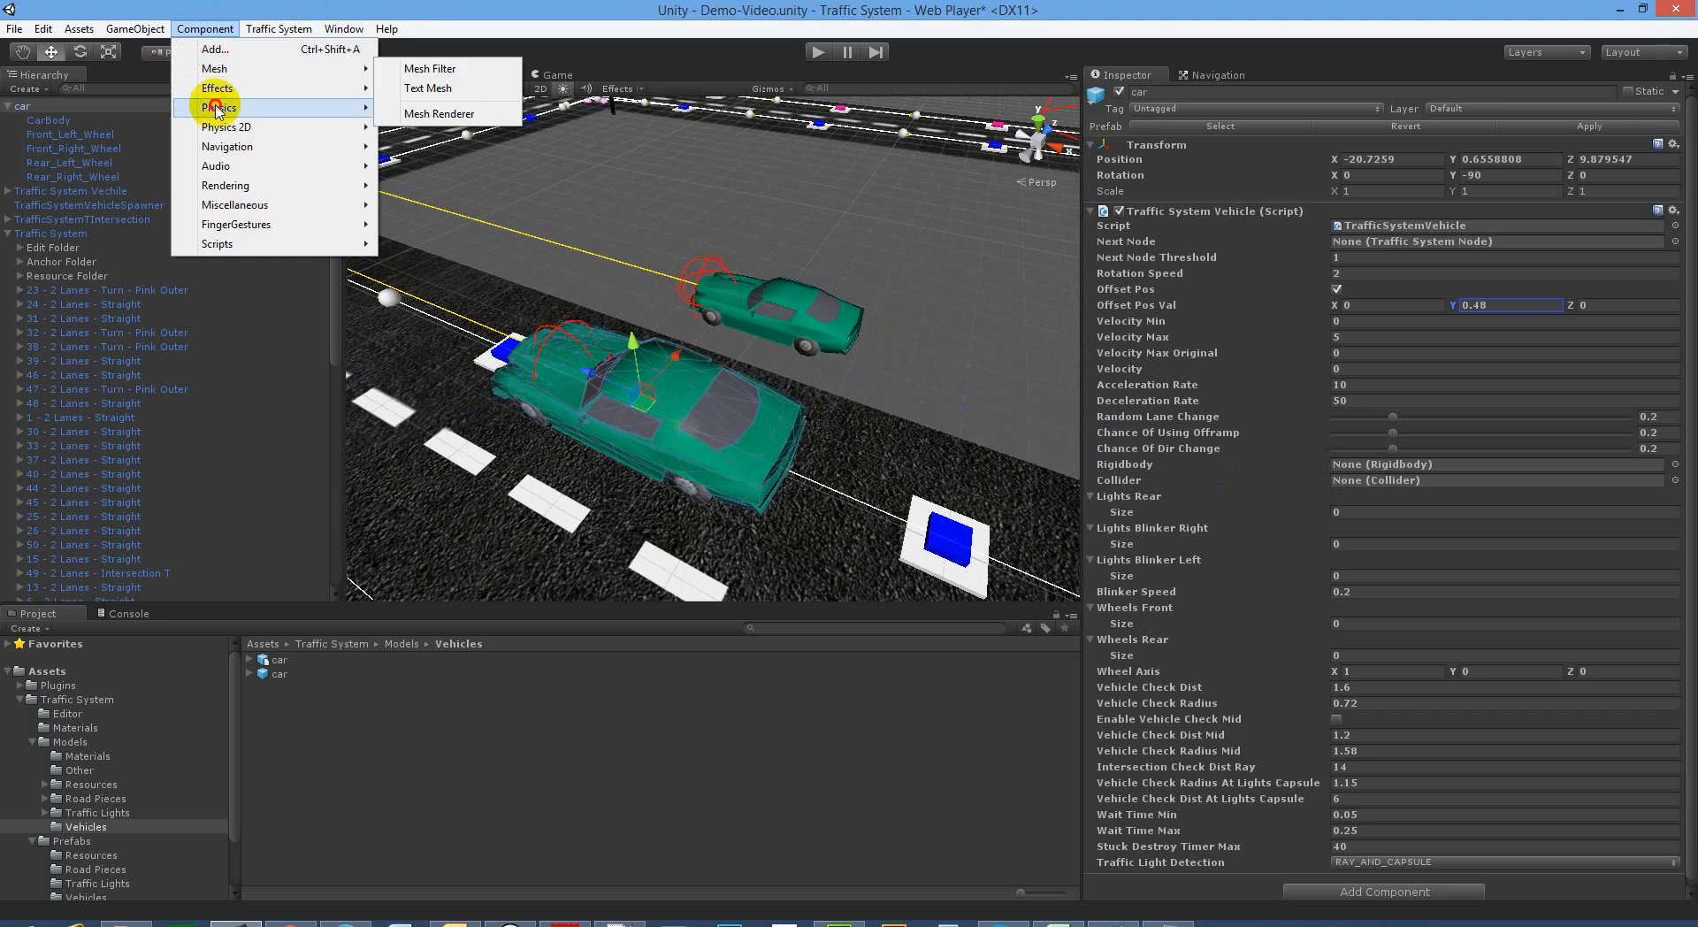
mouse_move(221, 107)
left_click(438, 110)
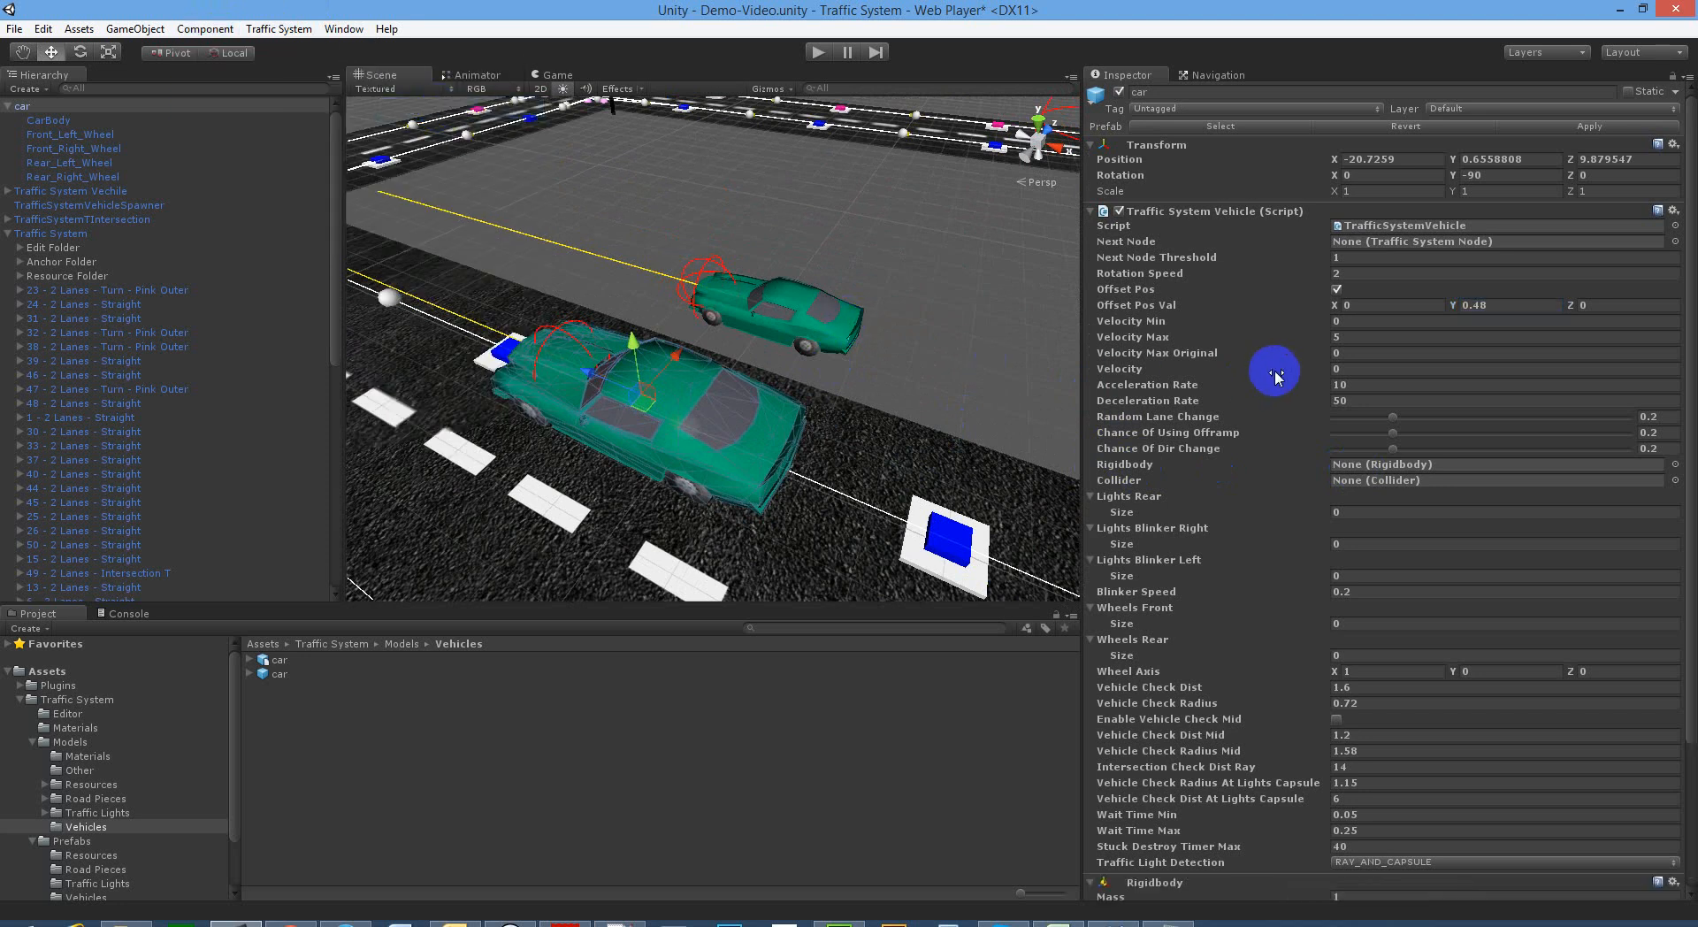
scroll(1282, 380, "down", 5)
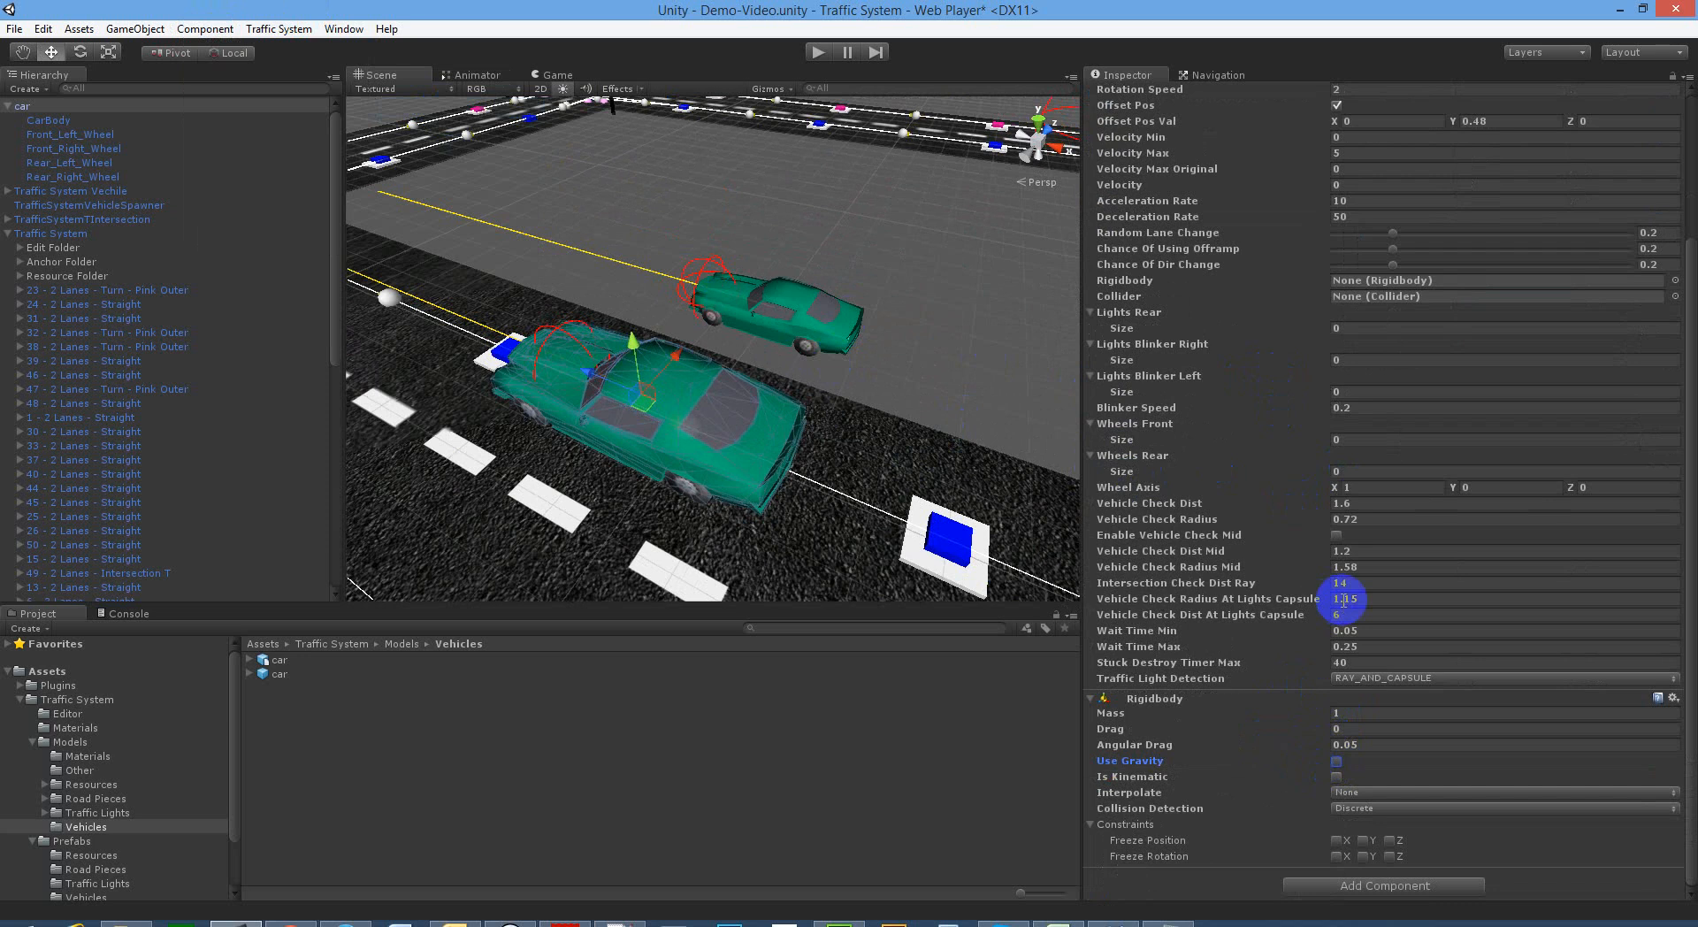
Step: Assign the car's Rigidbody to the vehicle script, and add a Box Collider that is assigned to the script's Collider field
left_click_drag(1162, 698, 1378, 280)
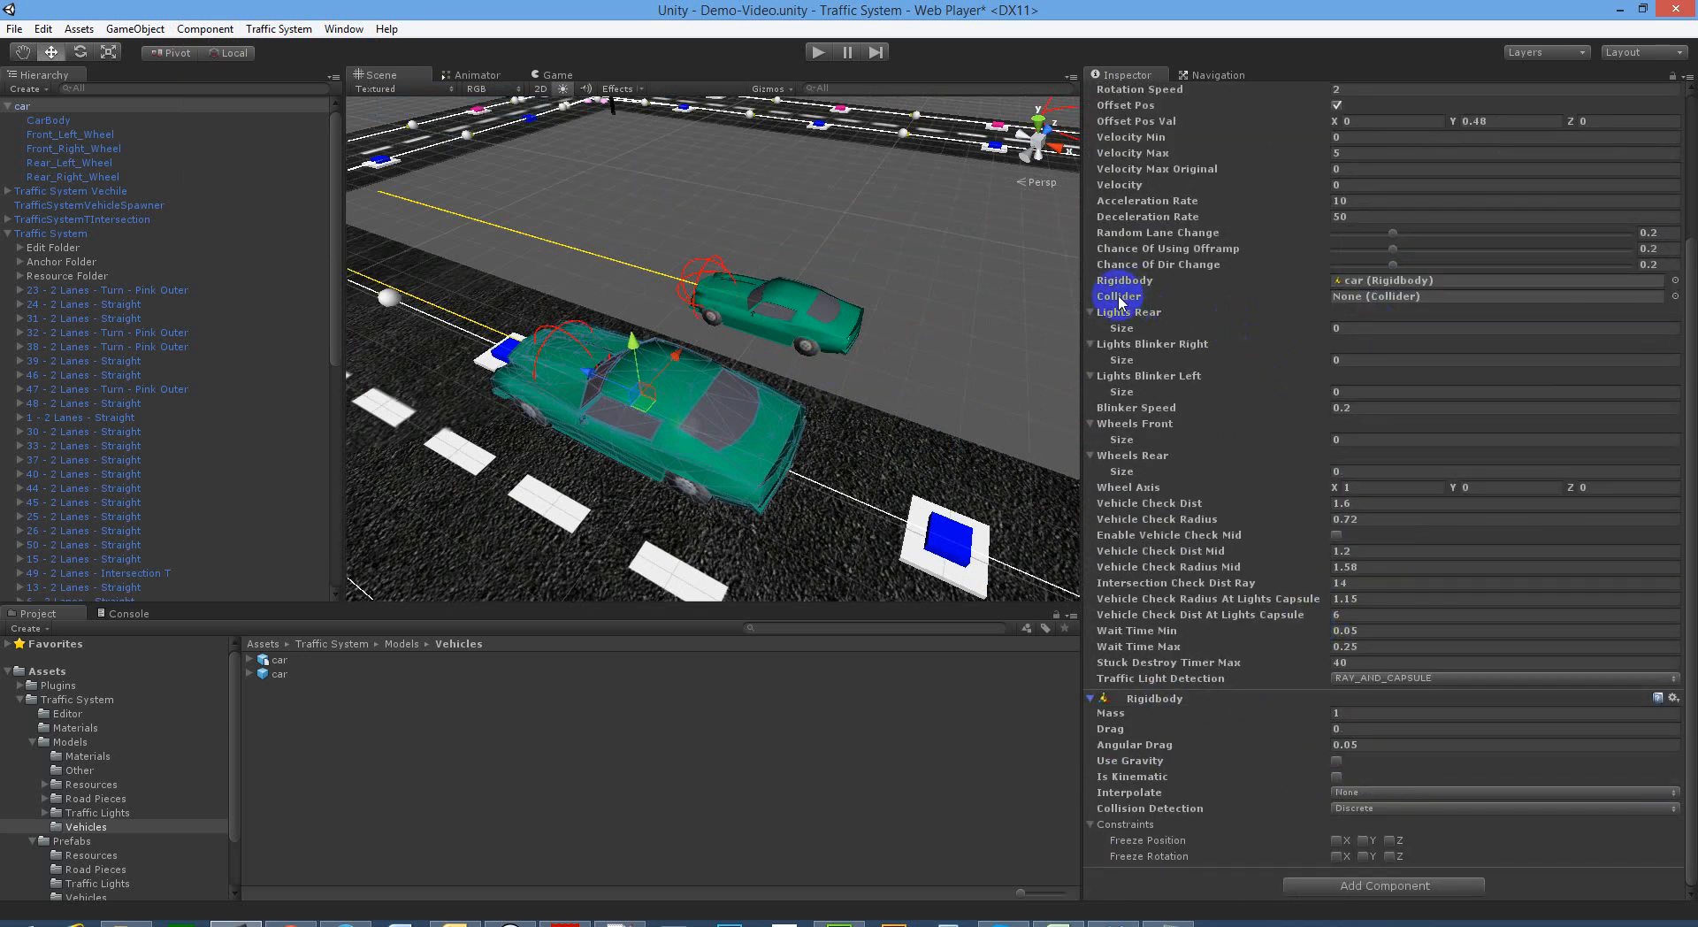
left_click(206, 28)
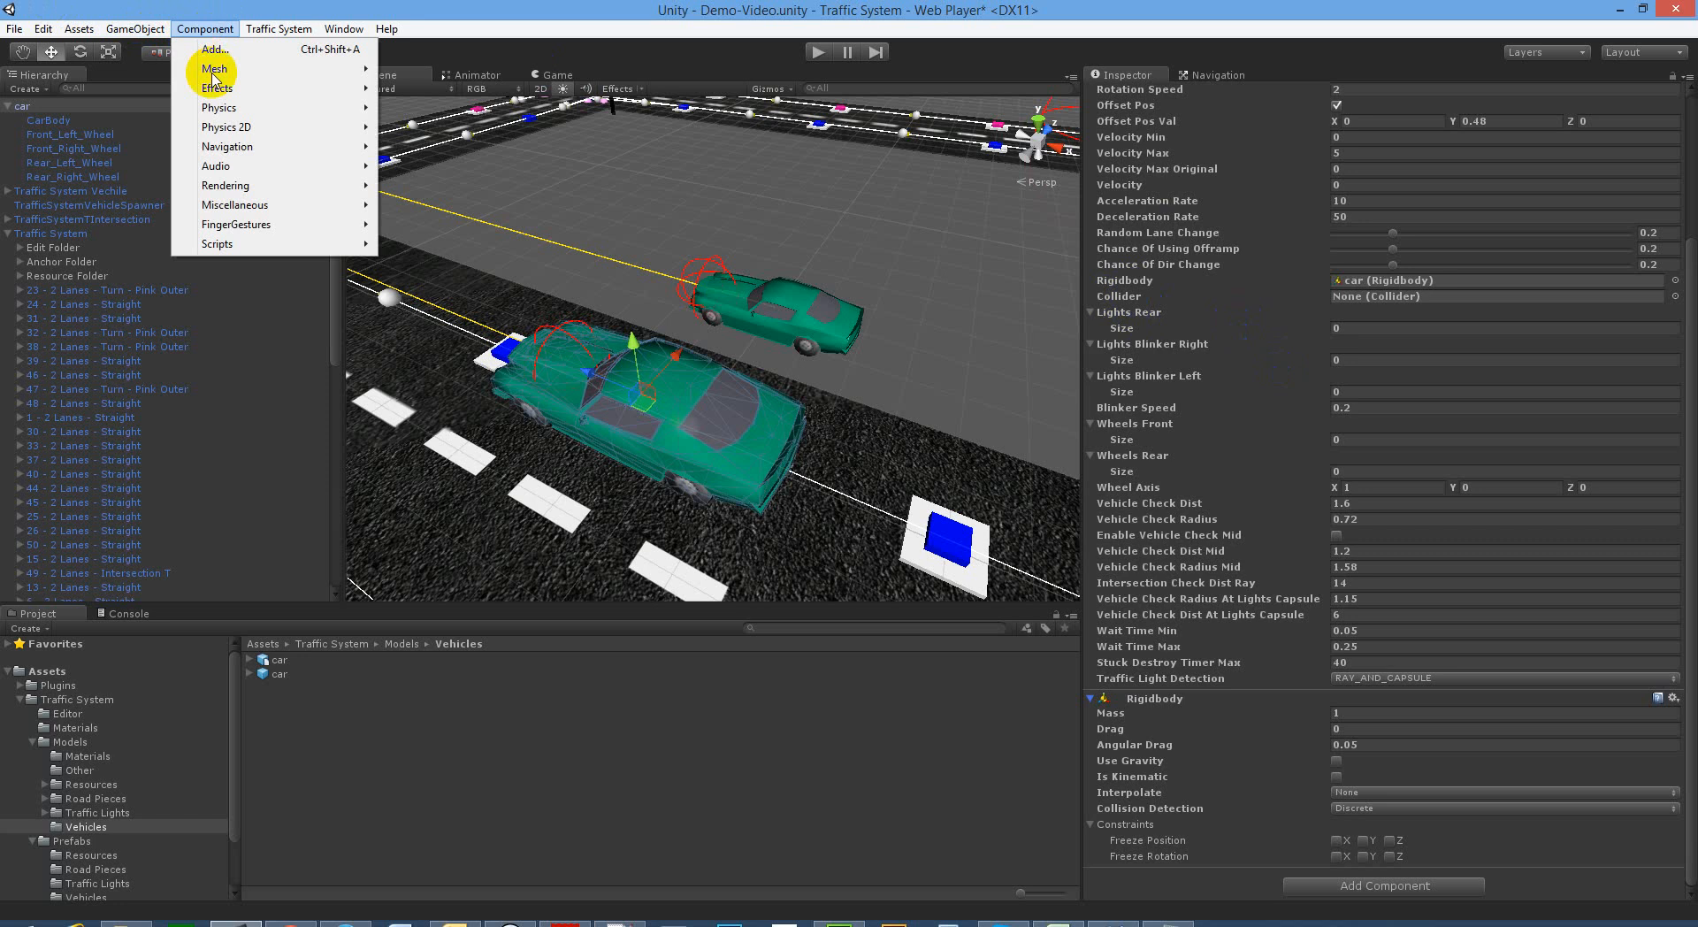
mouse_move(212, 107)
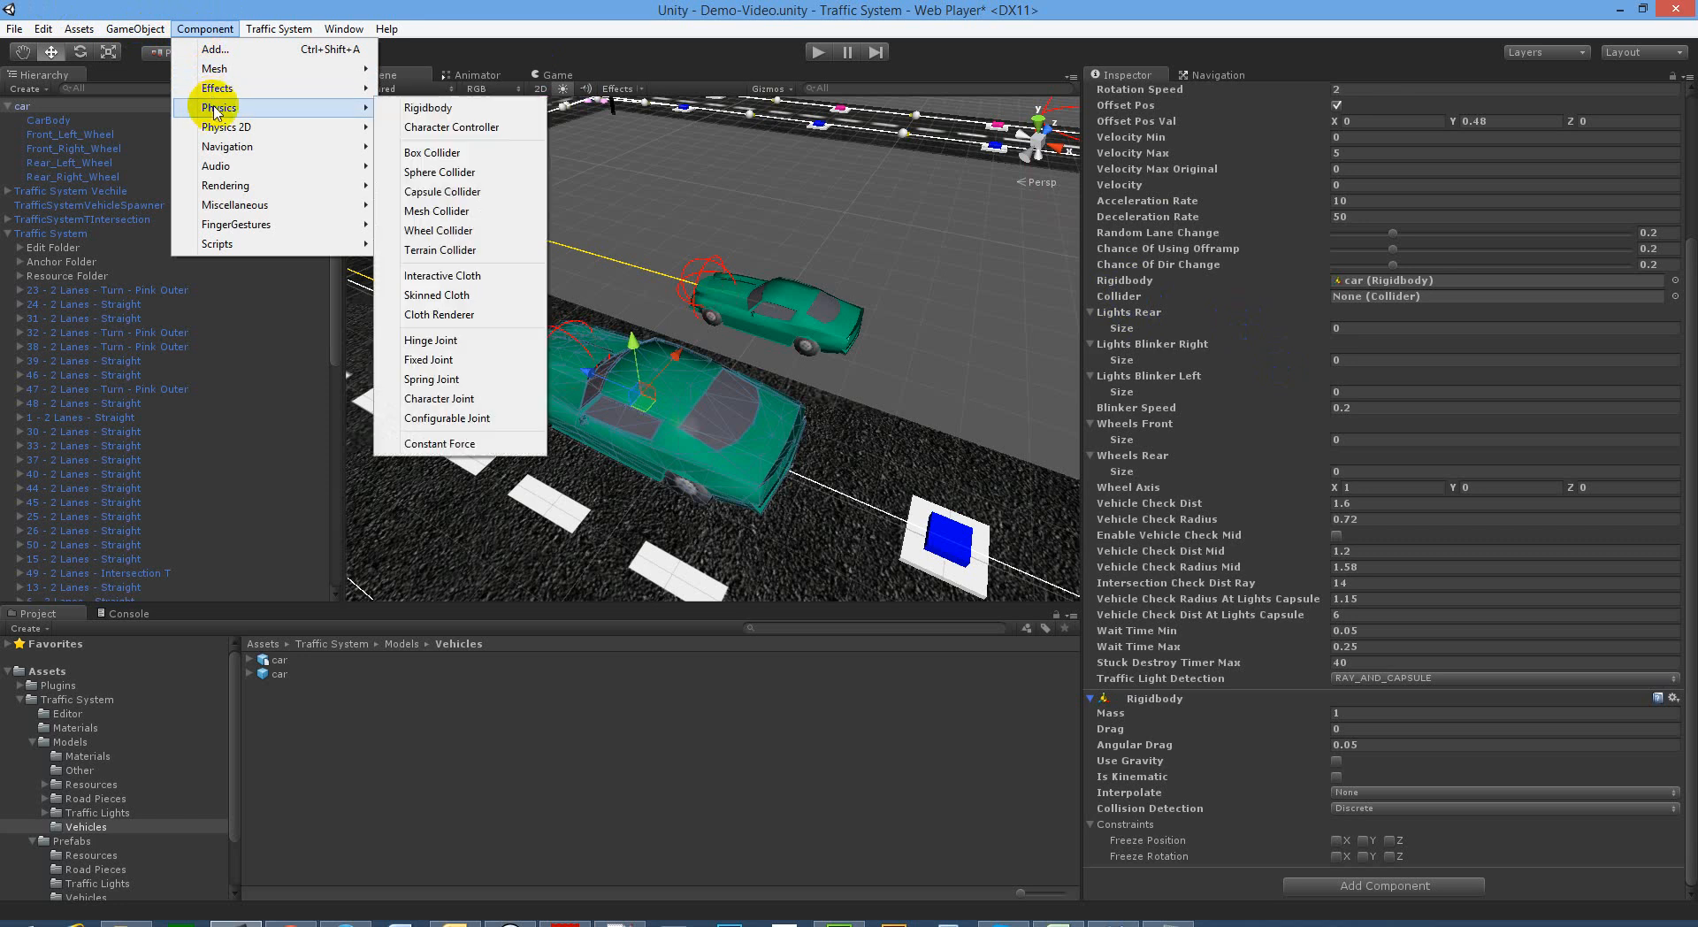
left_click(445, 158)
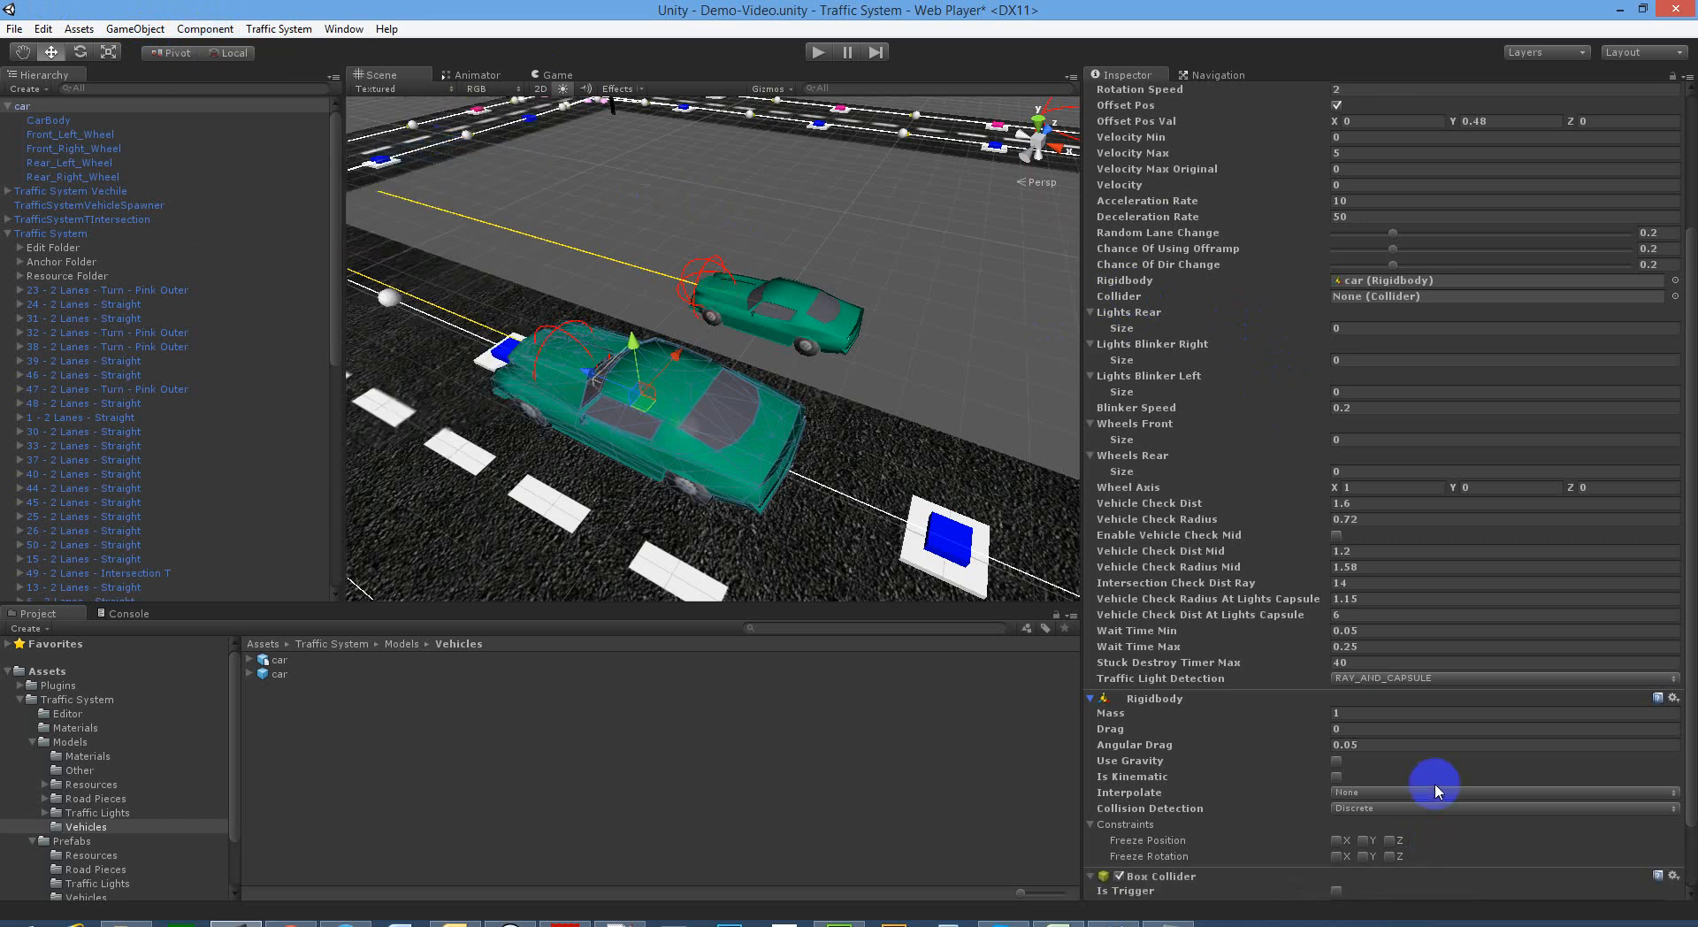
scroll(1263, 809, "down", 2)
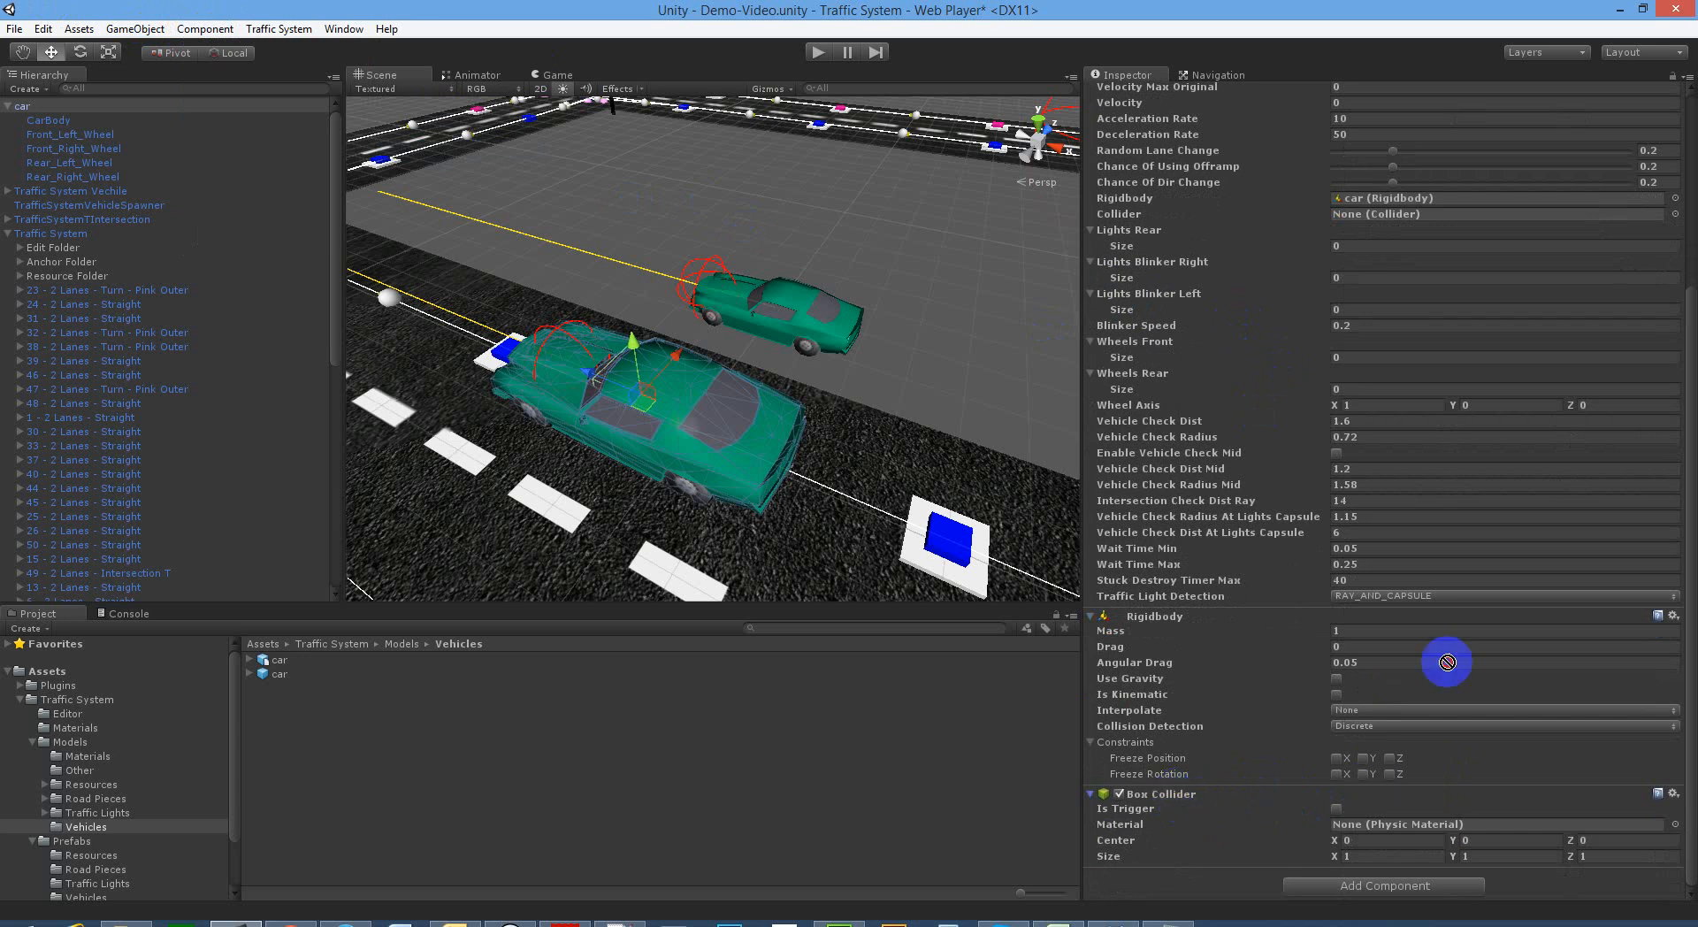
left_click(1411, 214)
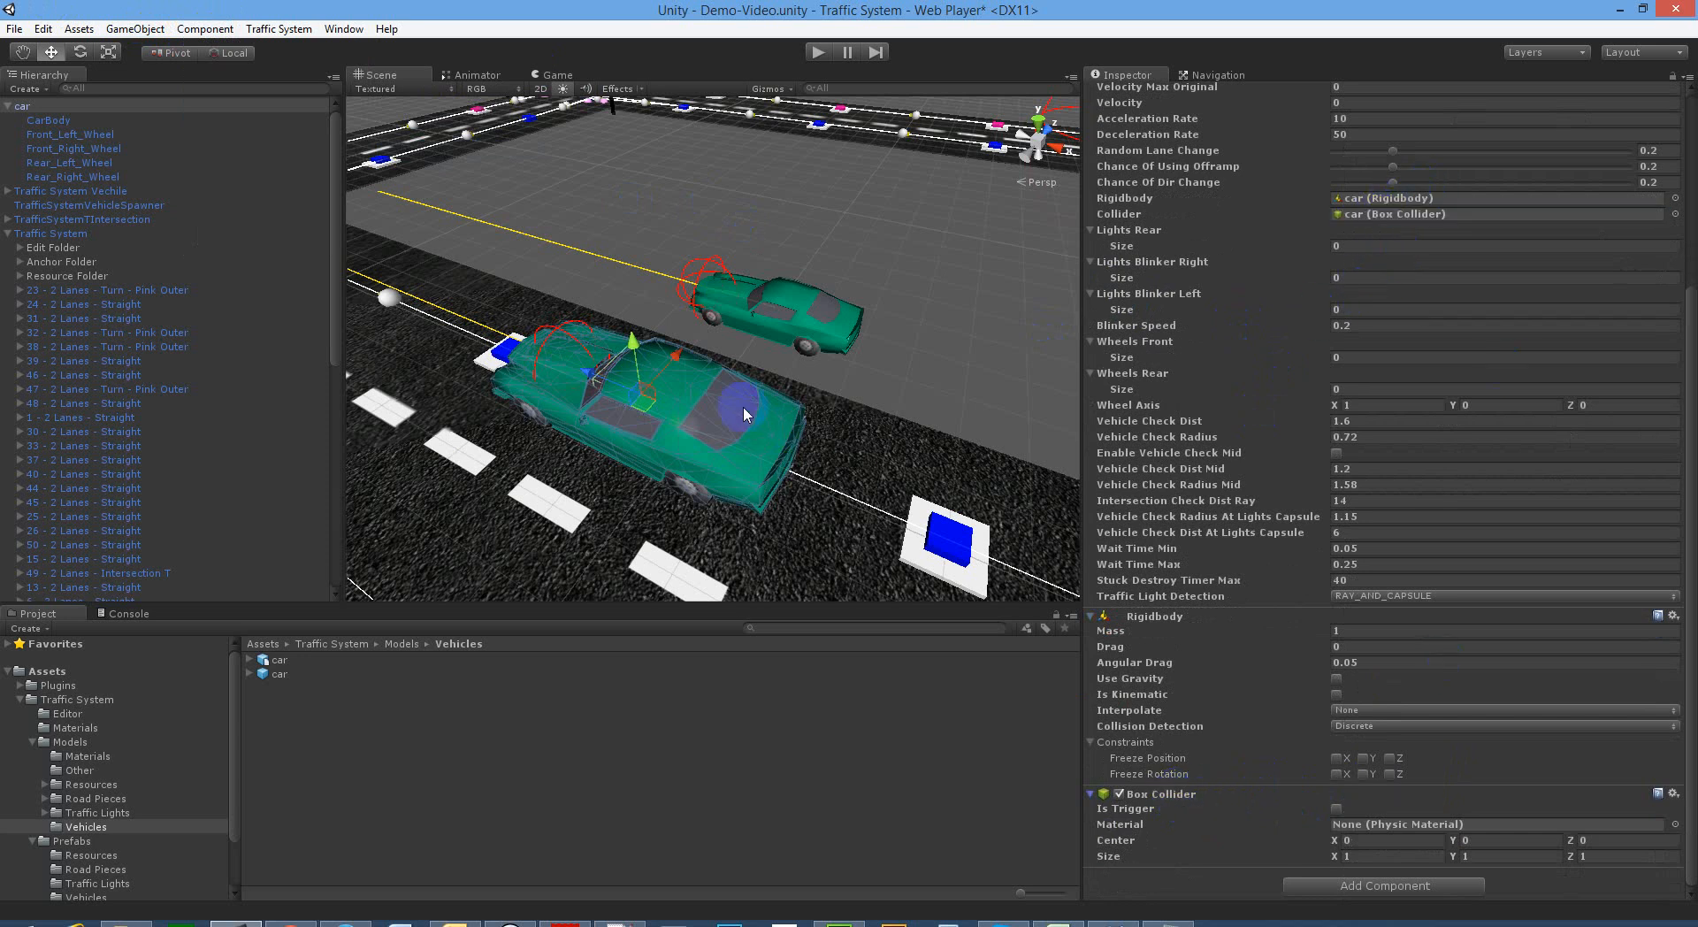
Step: Fit the car's Box Collider around the body with size X 1.77, Y 0.58, Z 4.58 and center Y -0.09
right_click_drag(742, 406, 840, 402)
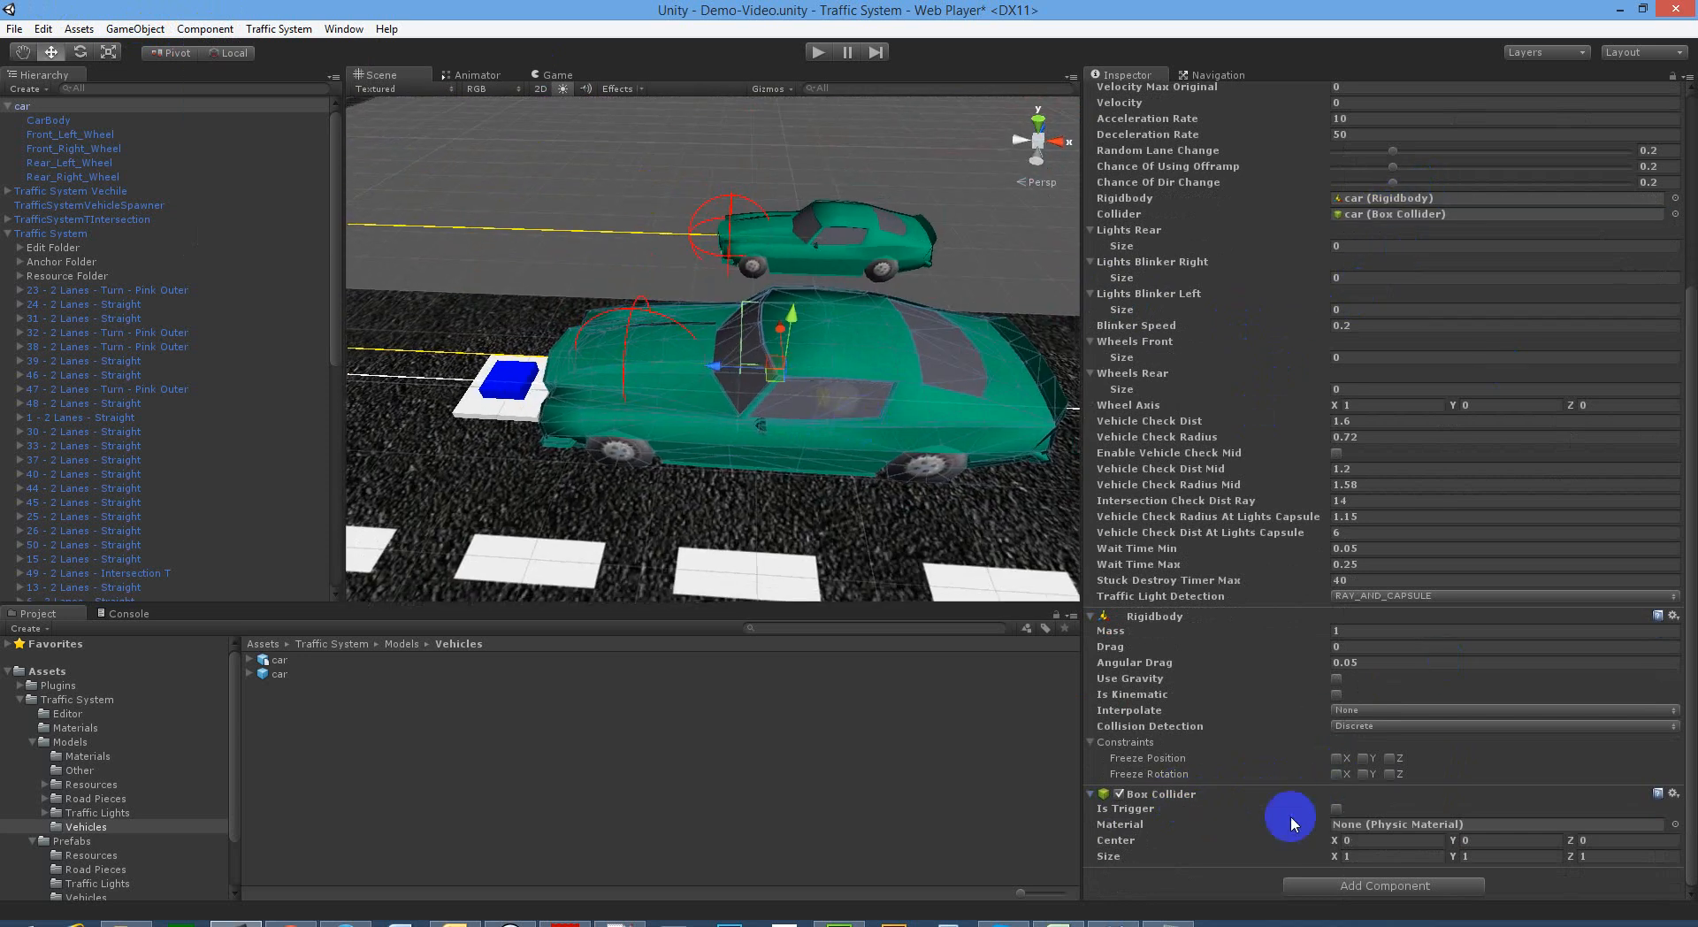
mouse_move(1341, 847)
left_mouse_down()
mouse_move(1392, 846)
mouse_move(1368, 847)
left_mouse_up()
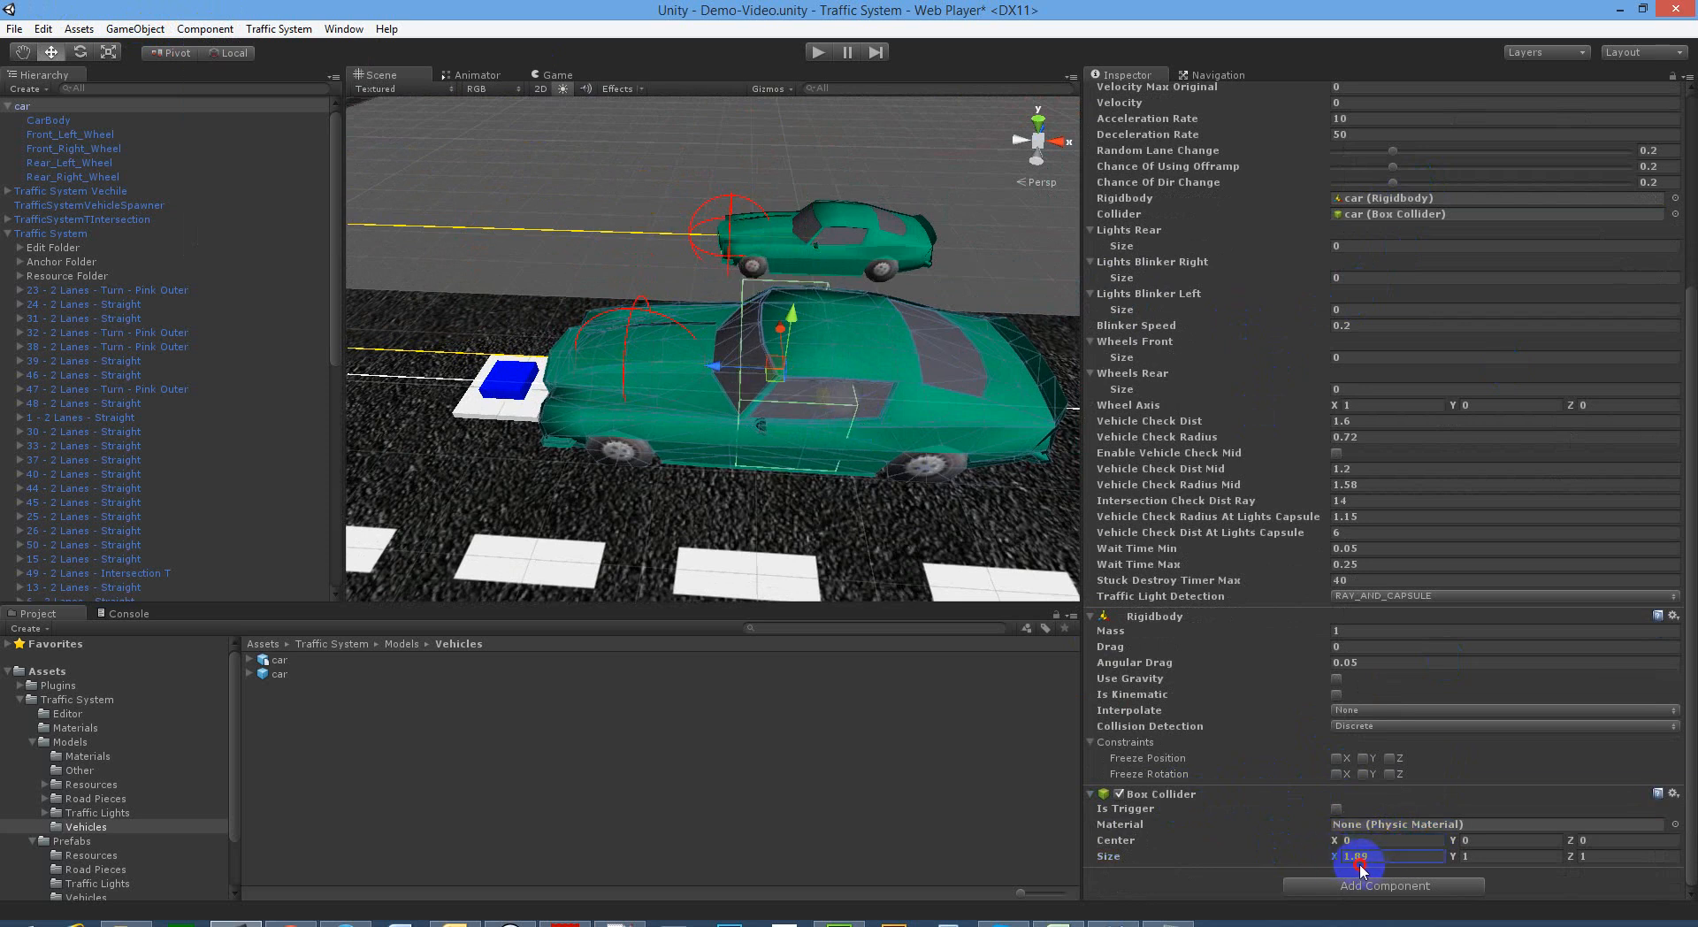
left_click_drag(1568, 858, 1677, 871)
scroll(885, 460, "up", 3)
left_click_drag(885, 460, 815, 382, "alt")
scroll(815, 382, "down", 5)
scroll(815, 382, "up", 3)
mouse_move(1455, 847)
left_mouse_down()
mouse_move(1441, 840)
mouse_move(1465, 863)
mouse_move(1440, 862)
left_mouse_up()
left_click_drag(701, 560, 760, 543, "alt")
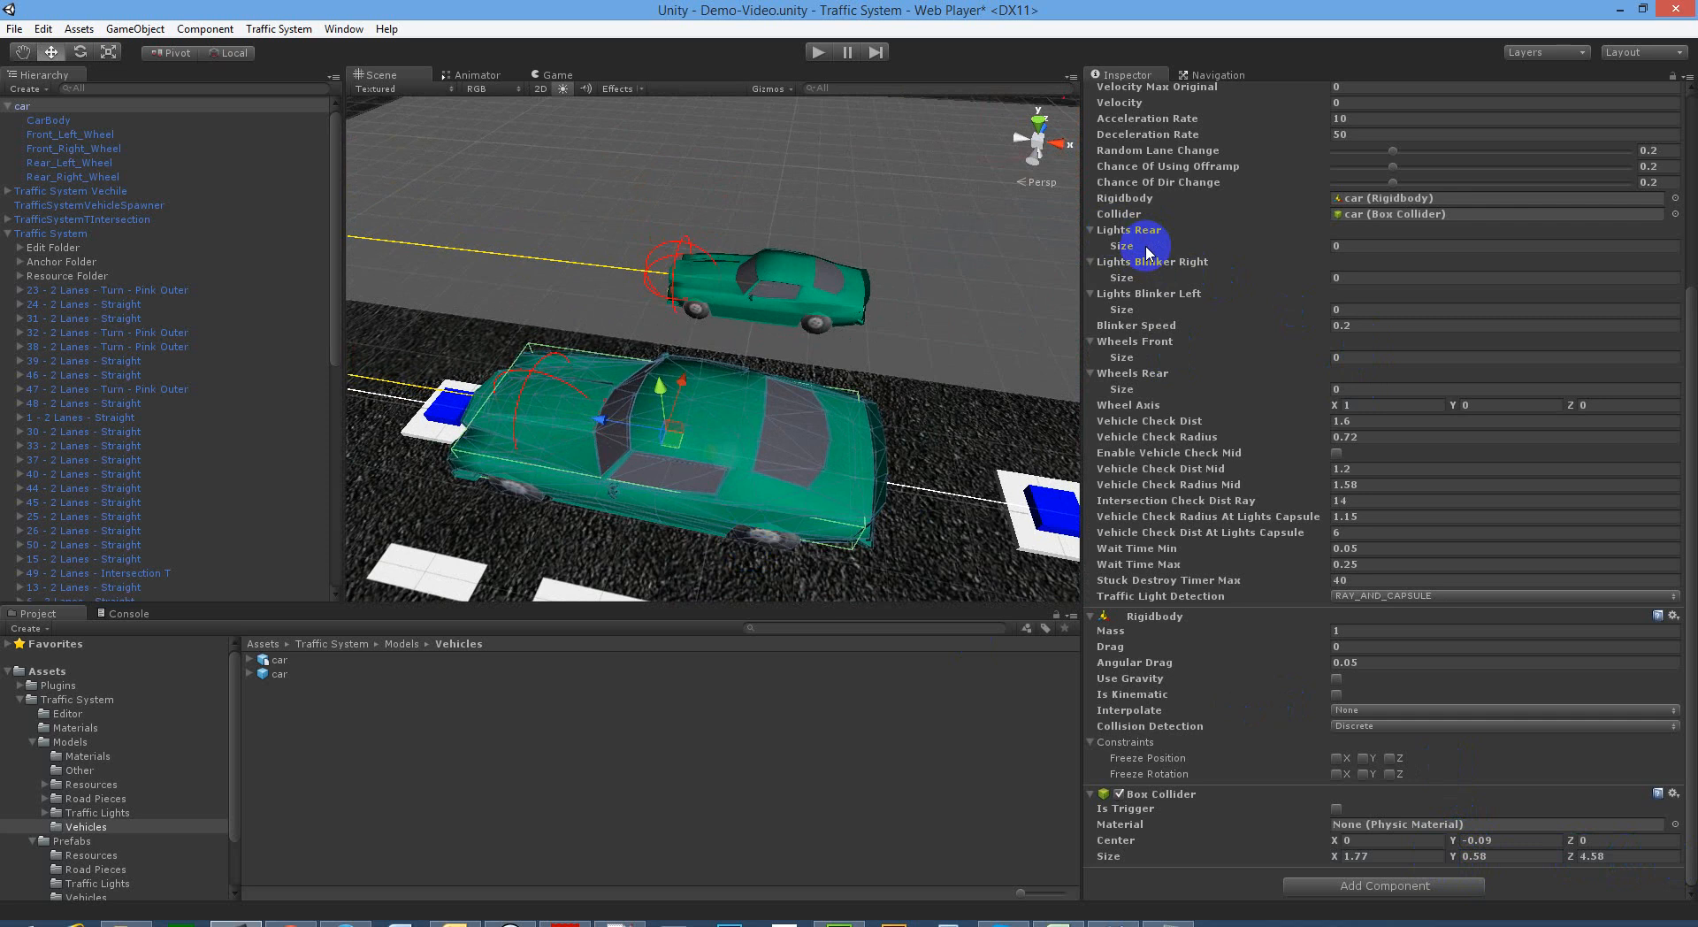
Step: Move the six light and blinker objects from Traffic System Vechile into the car object, accepting the loss of the prefab connection
right_click_drag(811, 328, 732, 287)
scroll(818, 371, "up", 3)
left_click(808, 260)
left_click(7, 190)
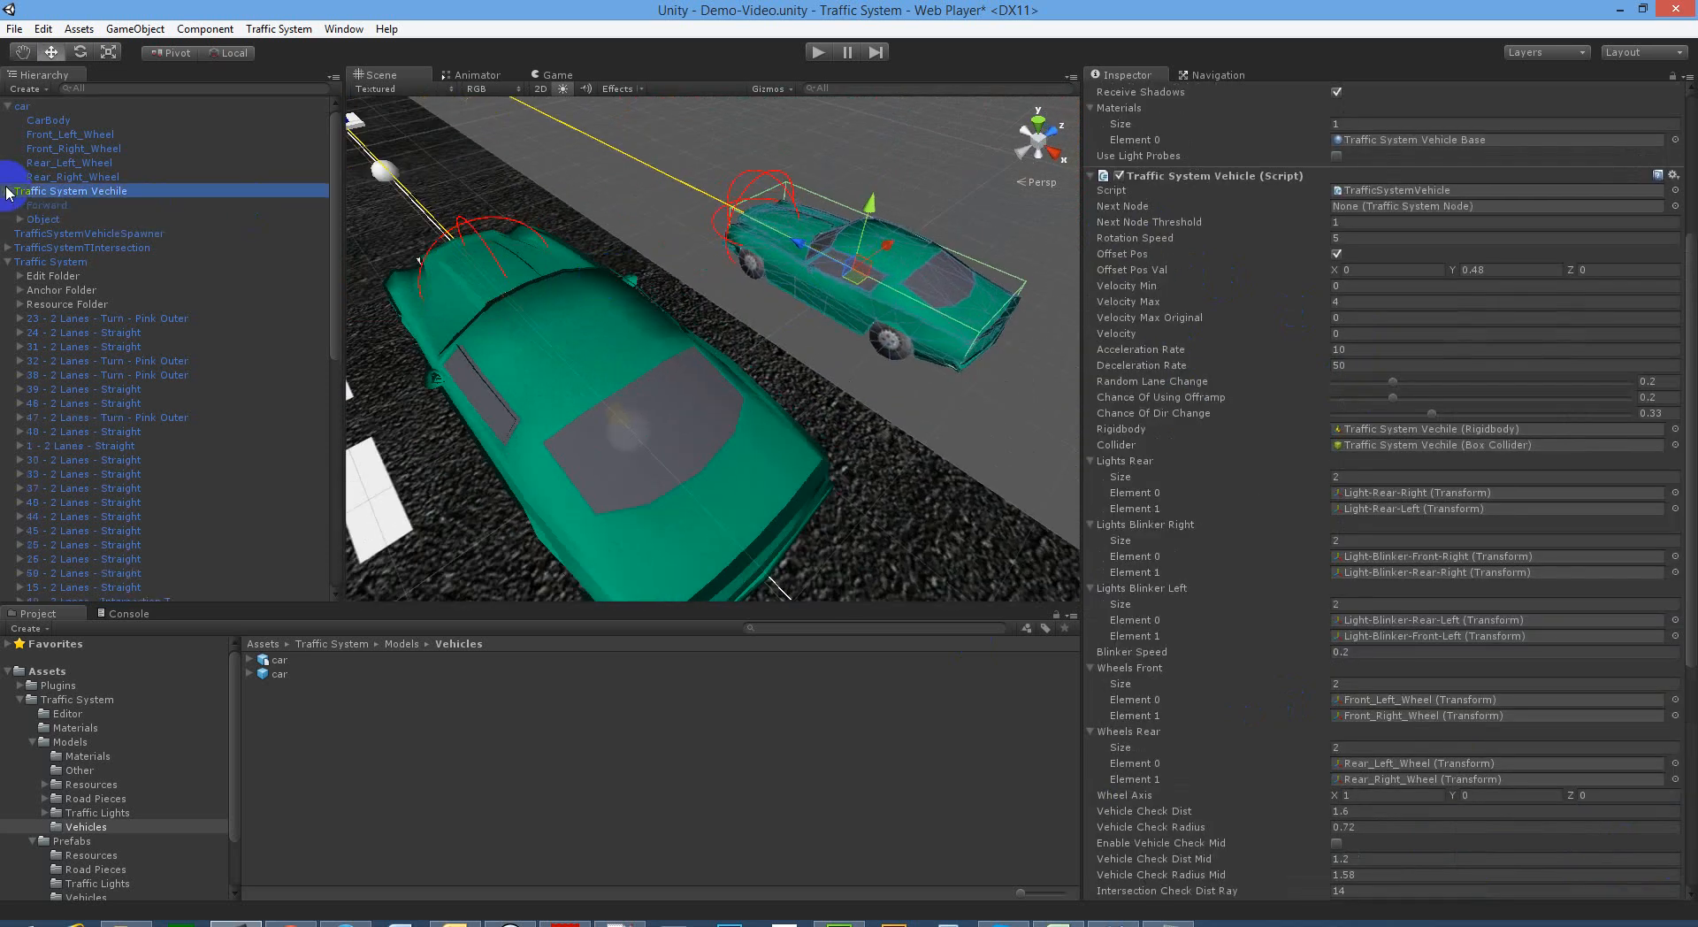
left_click(19, 220)
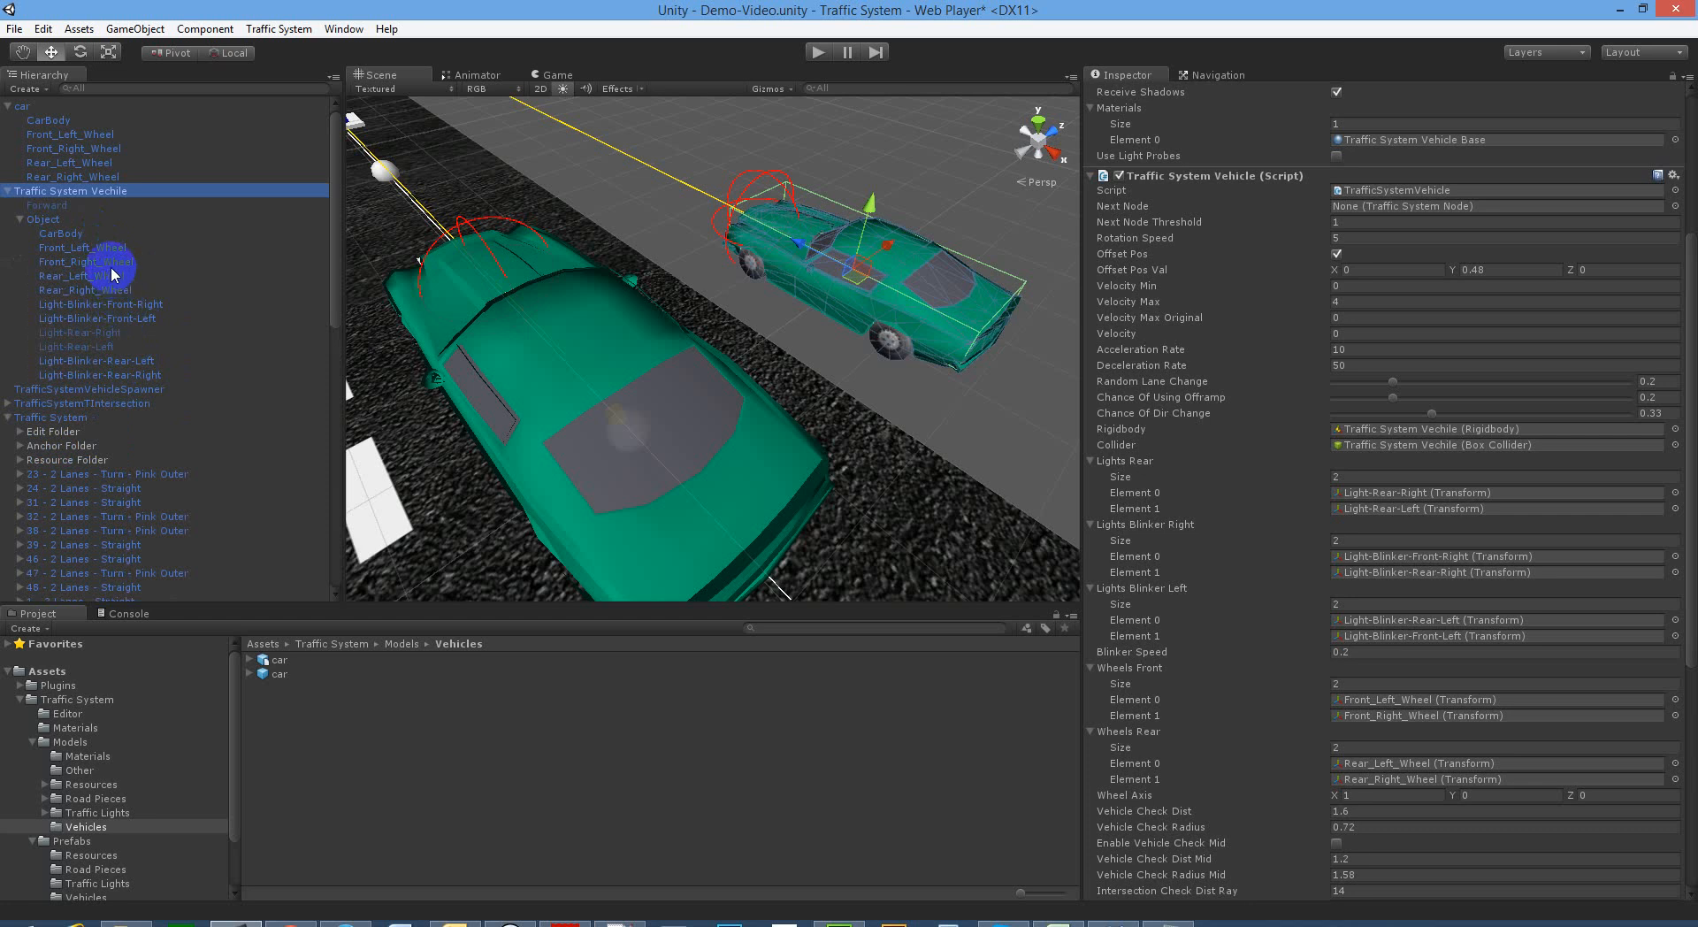
left_click(110, 304)
left_click(106, 333, "shift")
left_click(104, 347, "shift")
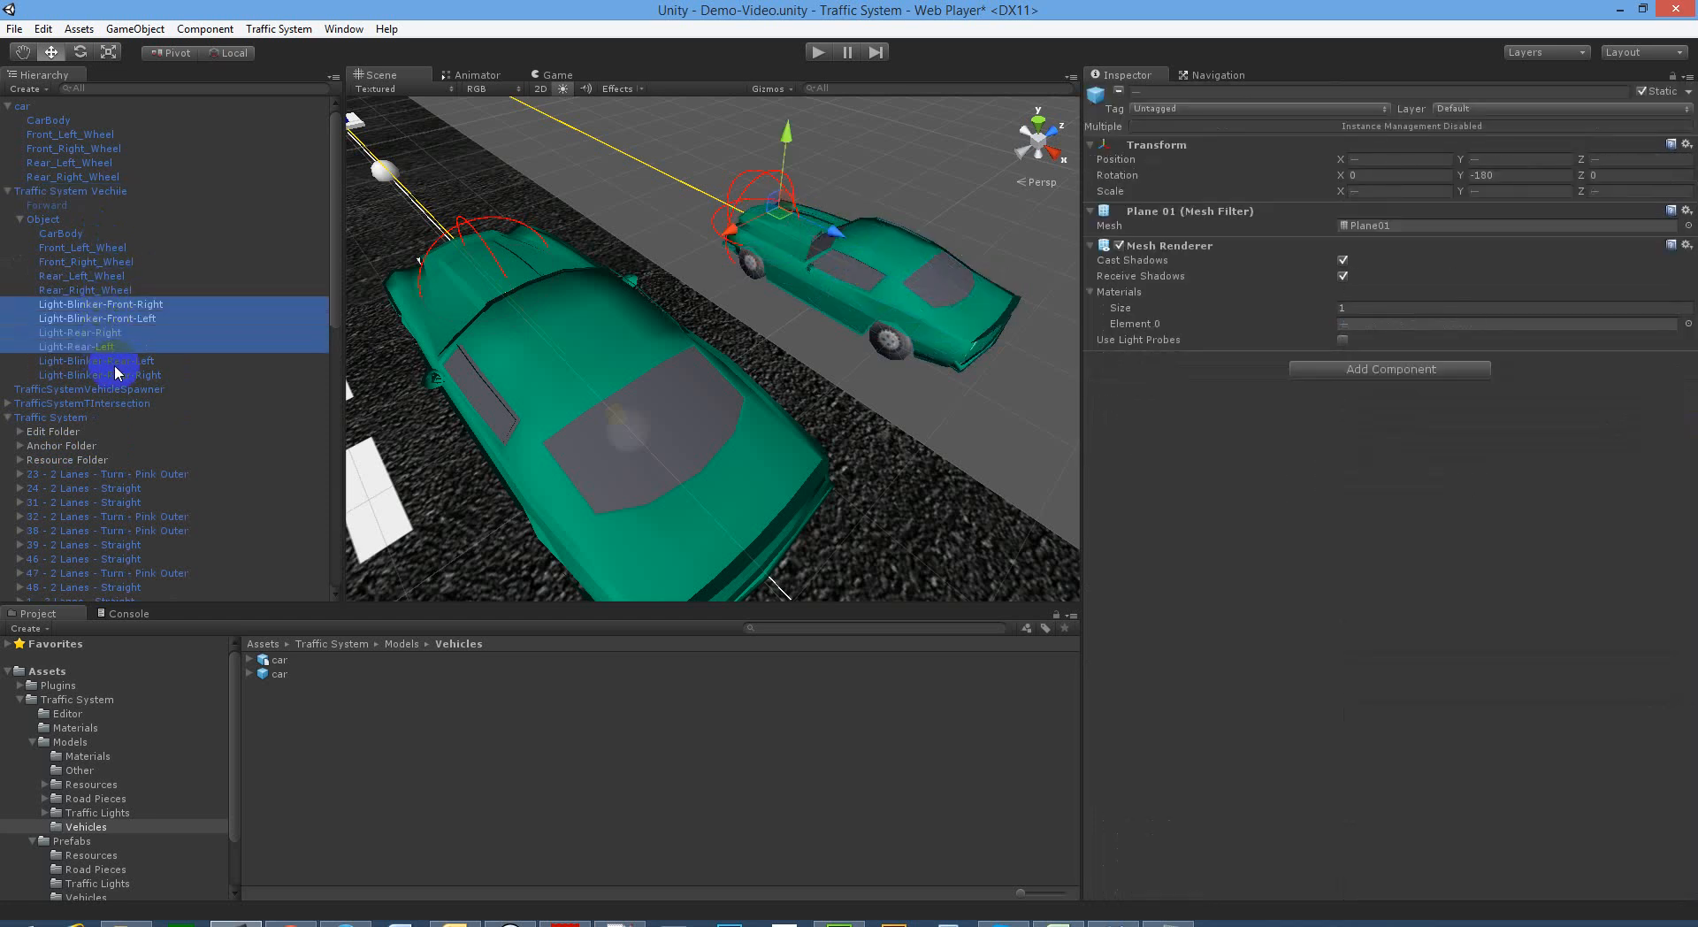
left_click(135, 375, "shift")
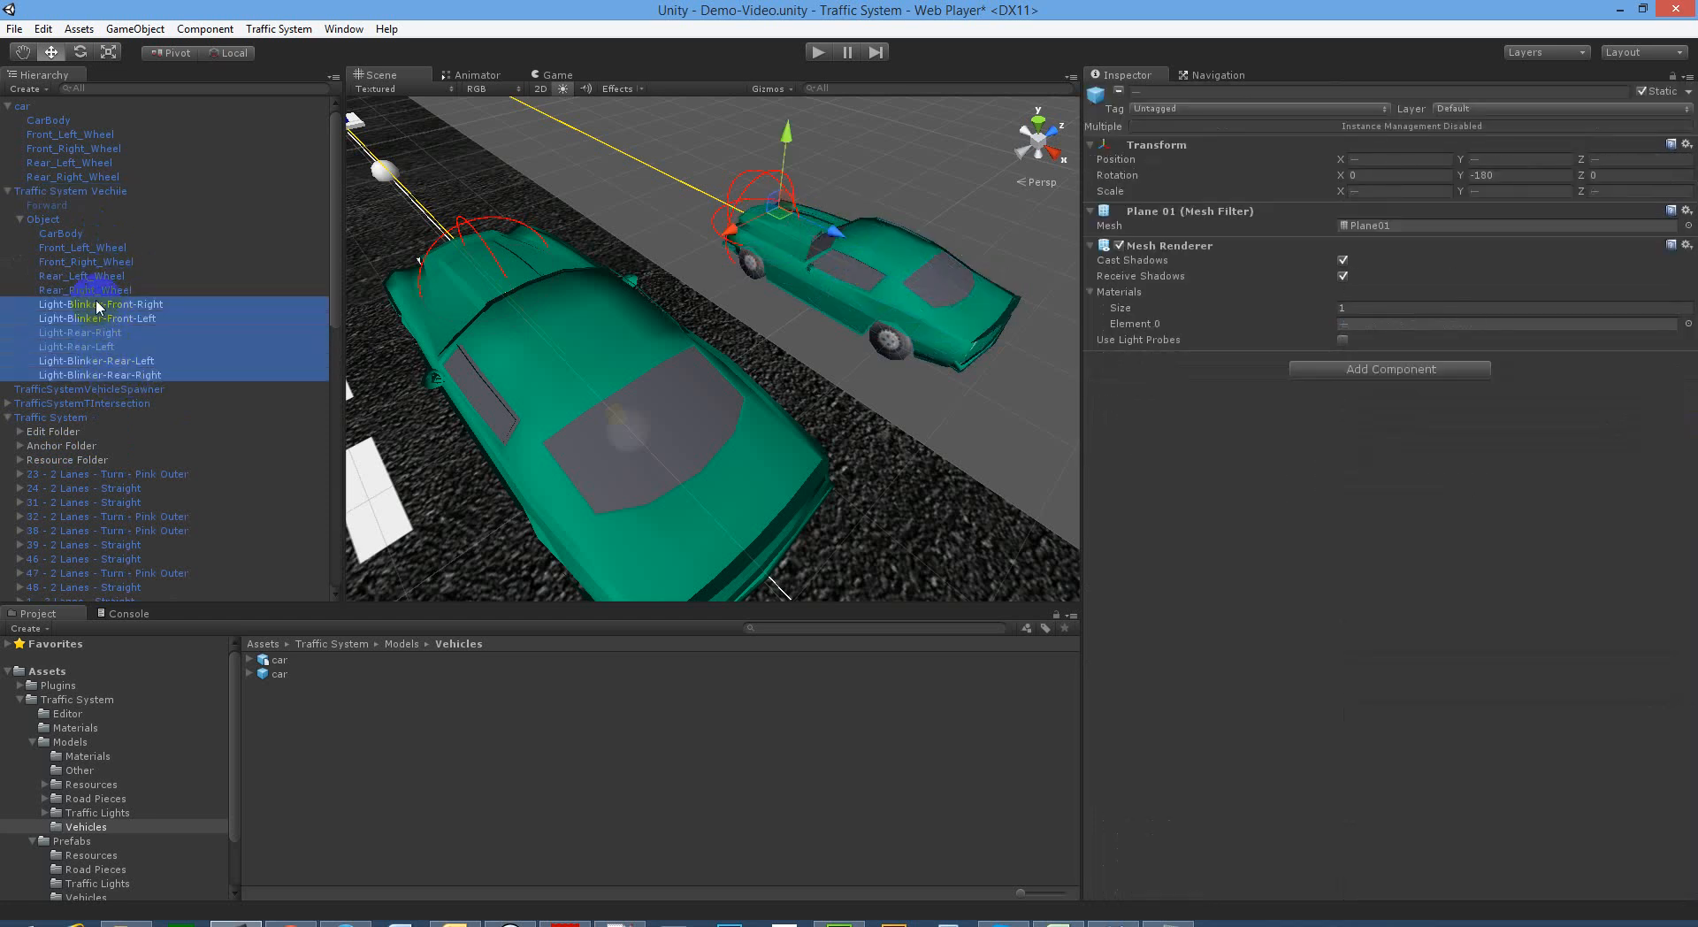
left_click_drag(97, 307, 53, 107)
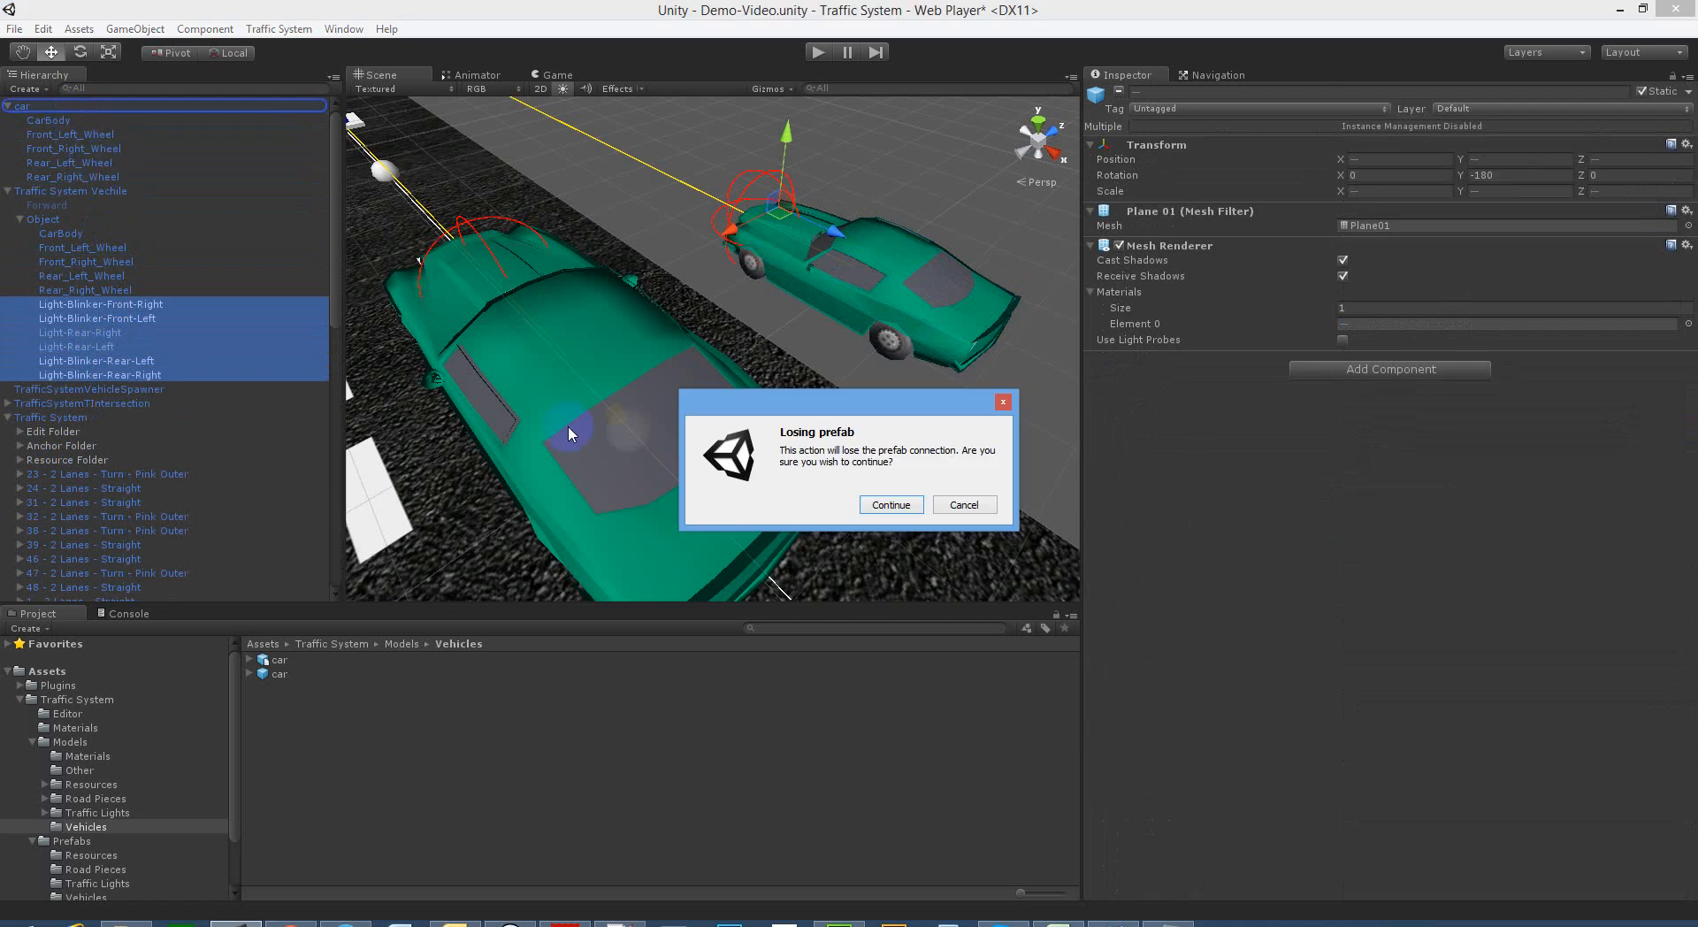
left_click(888, 504)
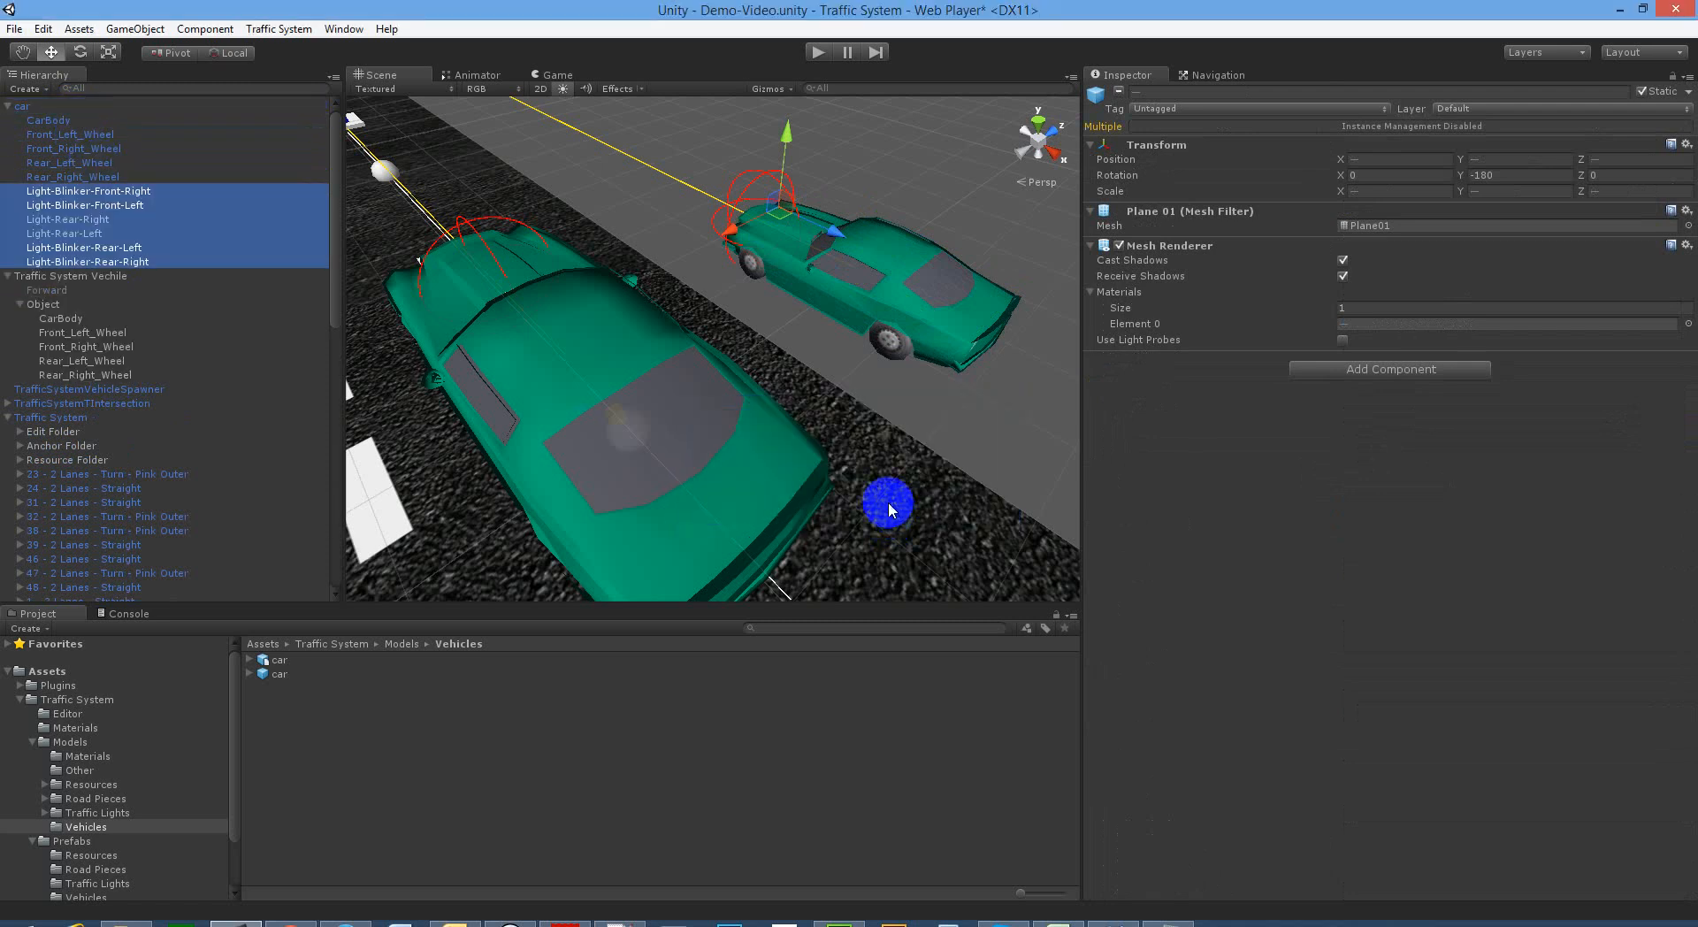
Step: Delete the Traffic System Vechile example object from the scene
left_click(105, 278)
right_click(104, 278)
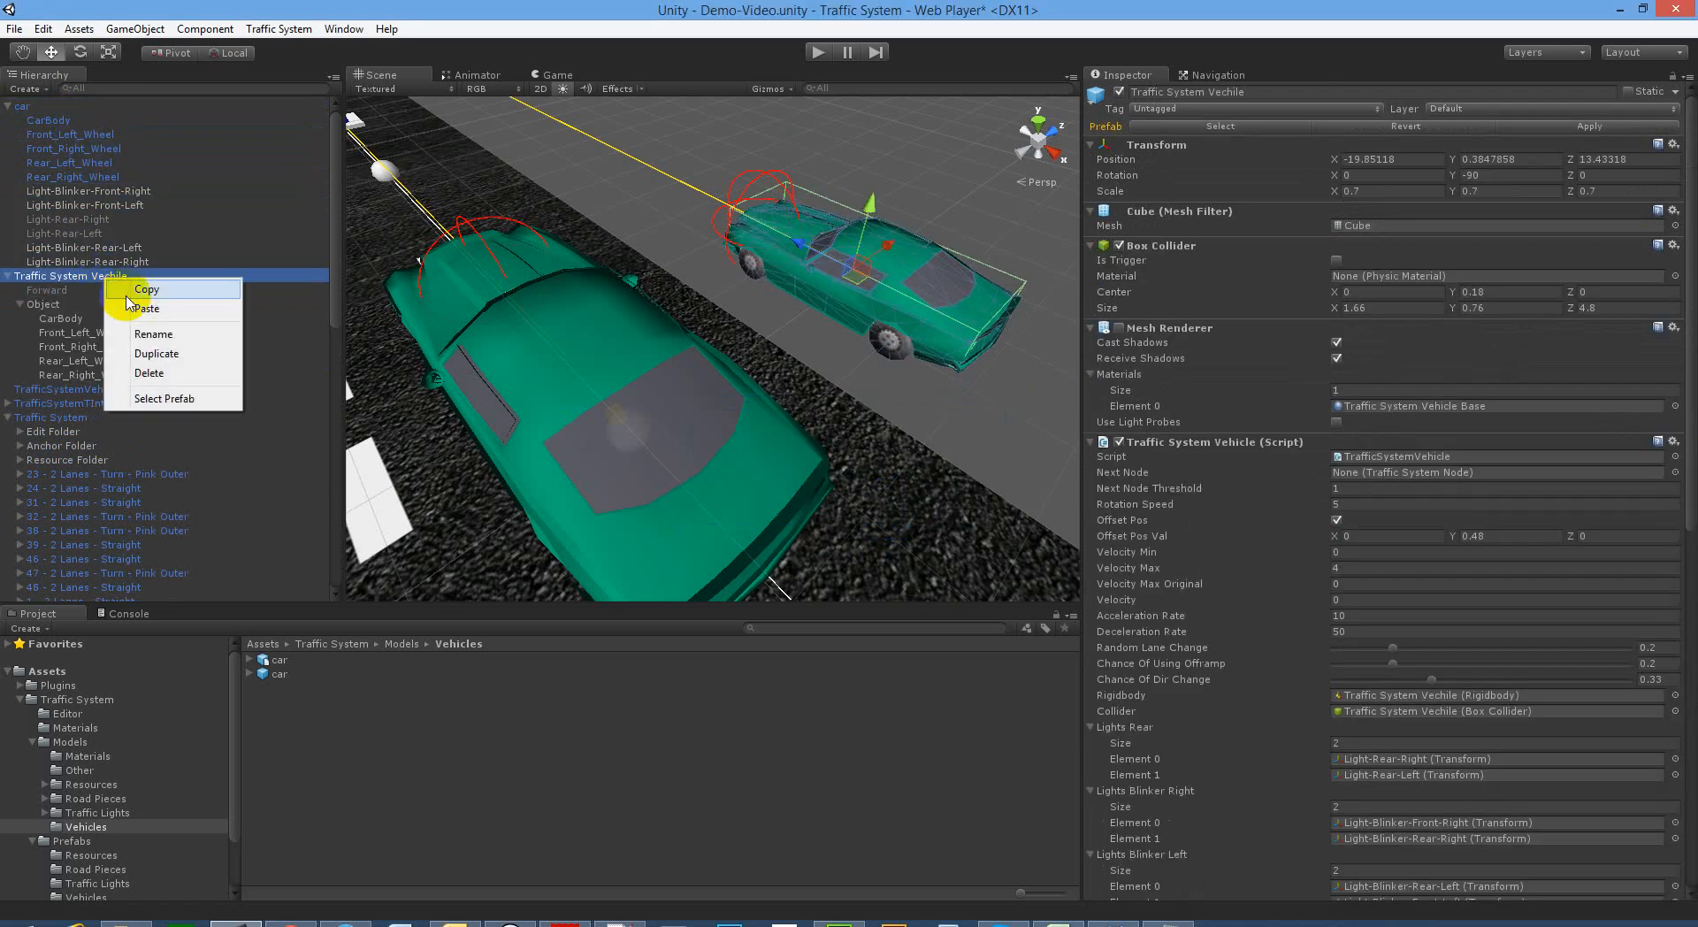
left_click(168, 373)
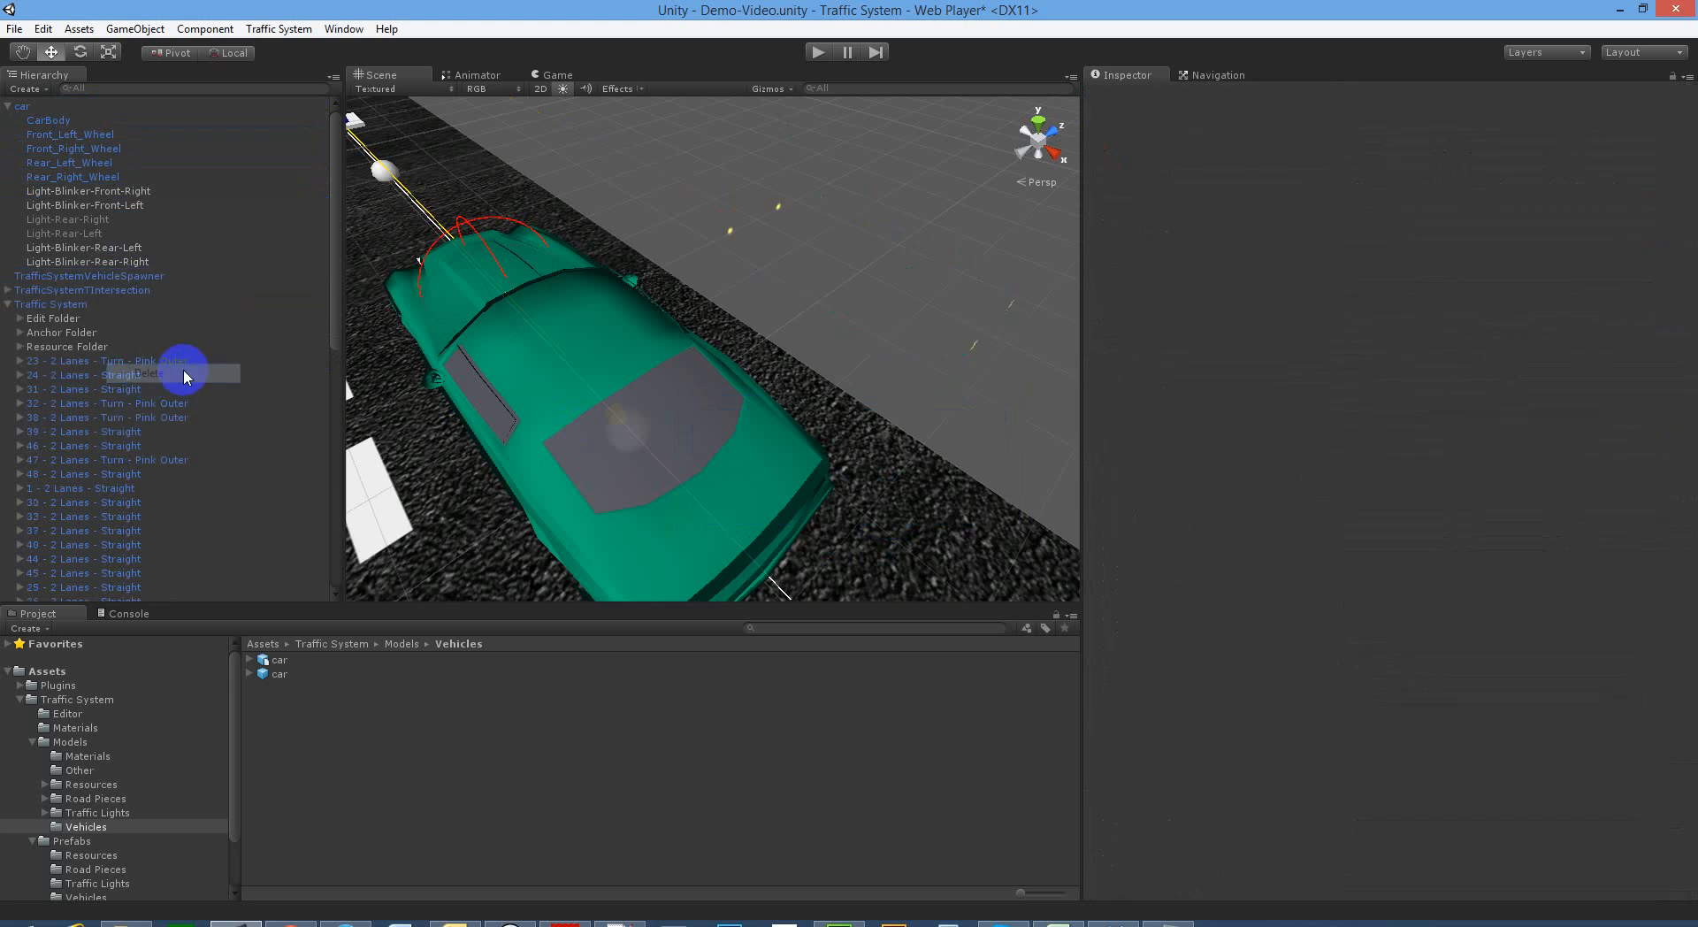
Step: Activate Light-Rear-Right and Light-Rear-Left and move them together onto the car's rear at about Y 0.06, Z -2.56
right_click_drag(455, 327, 642, 258)
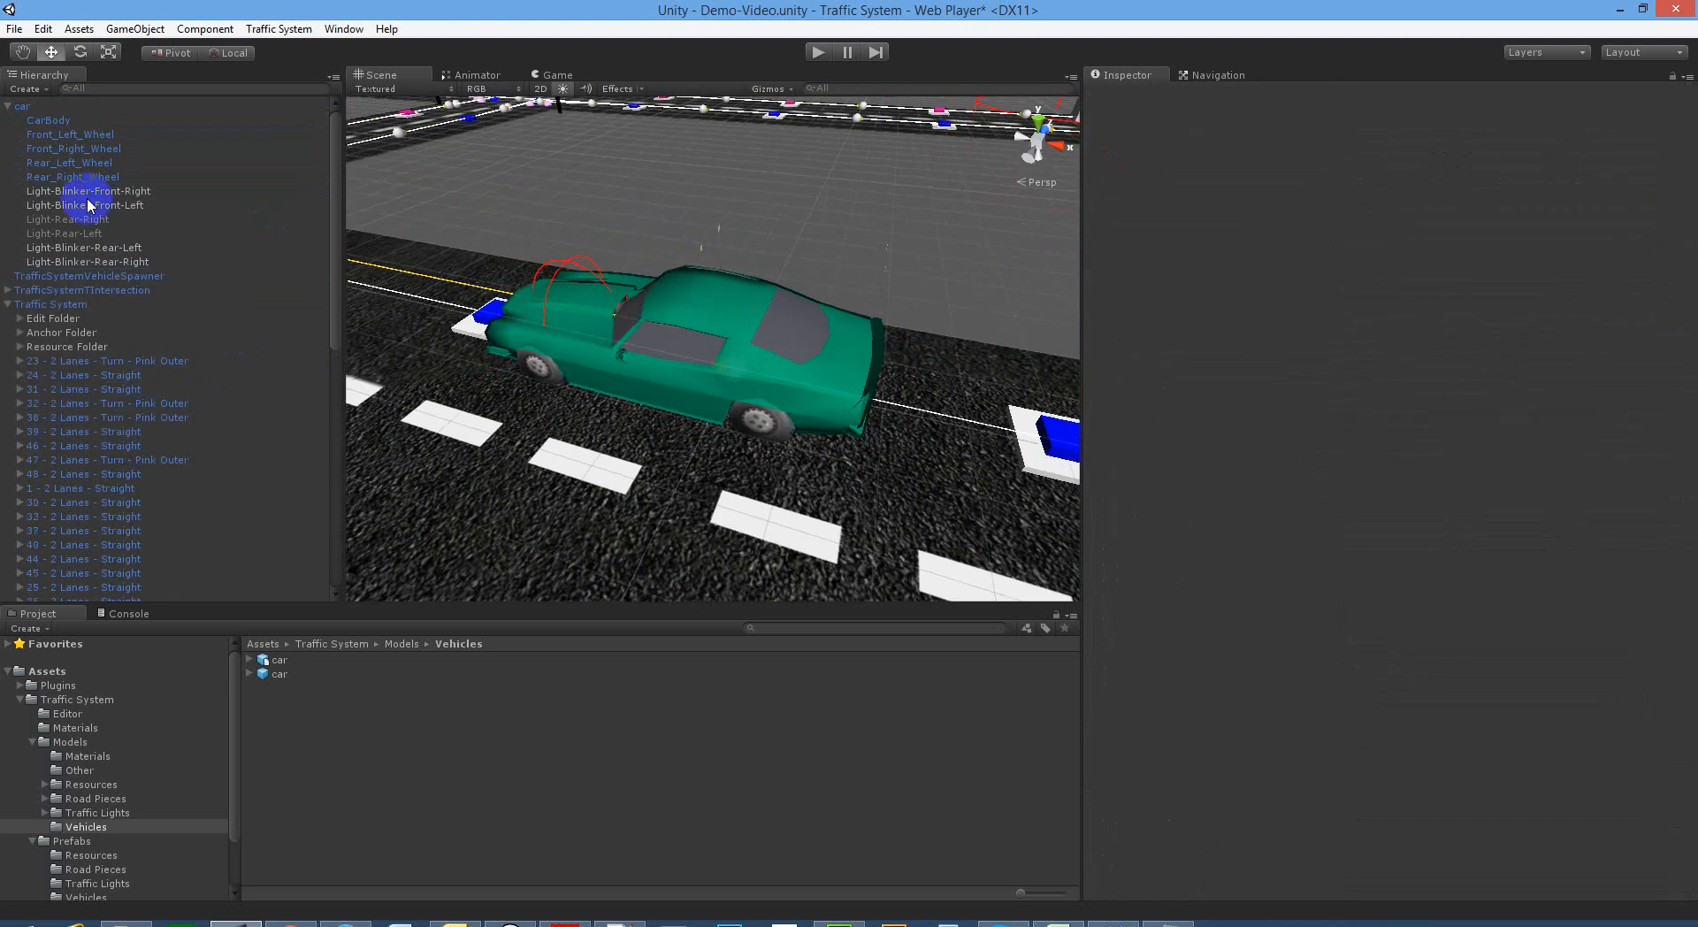
left_click(120, 195)
left_click(110, 219)
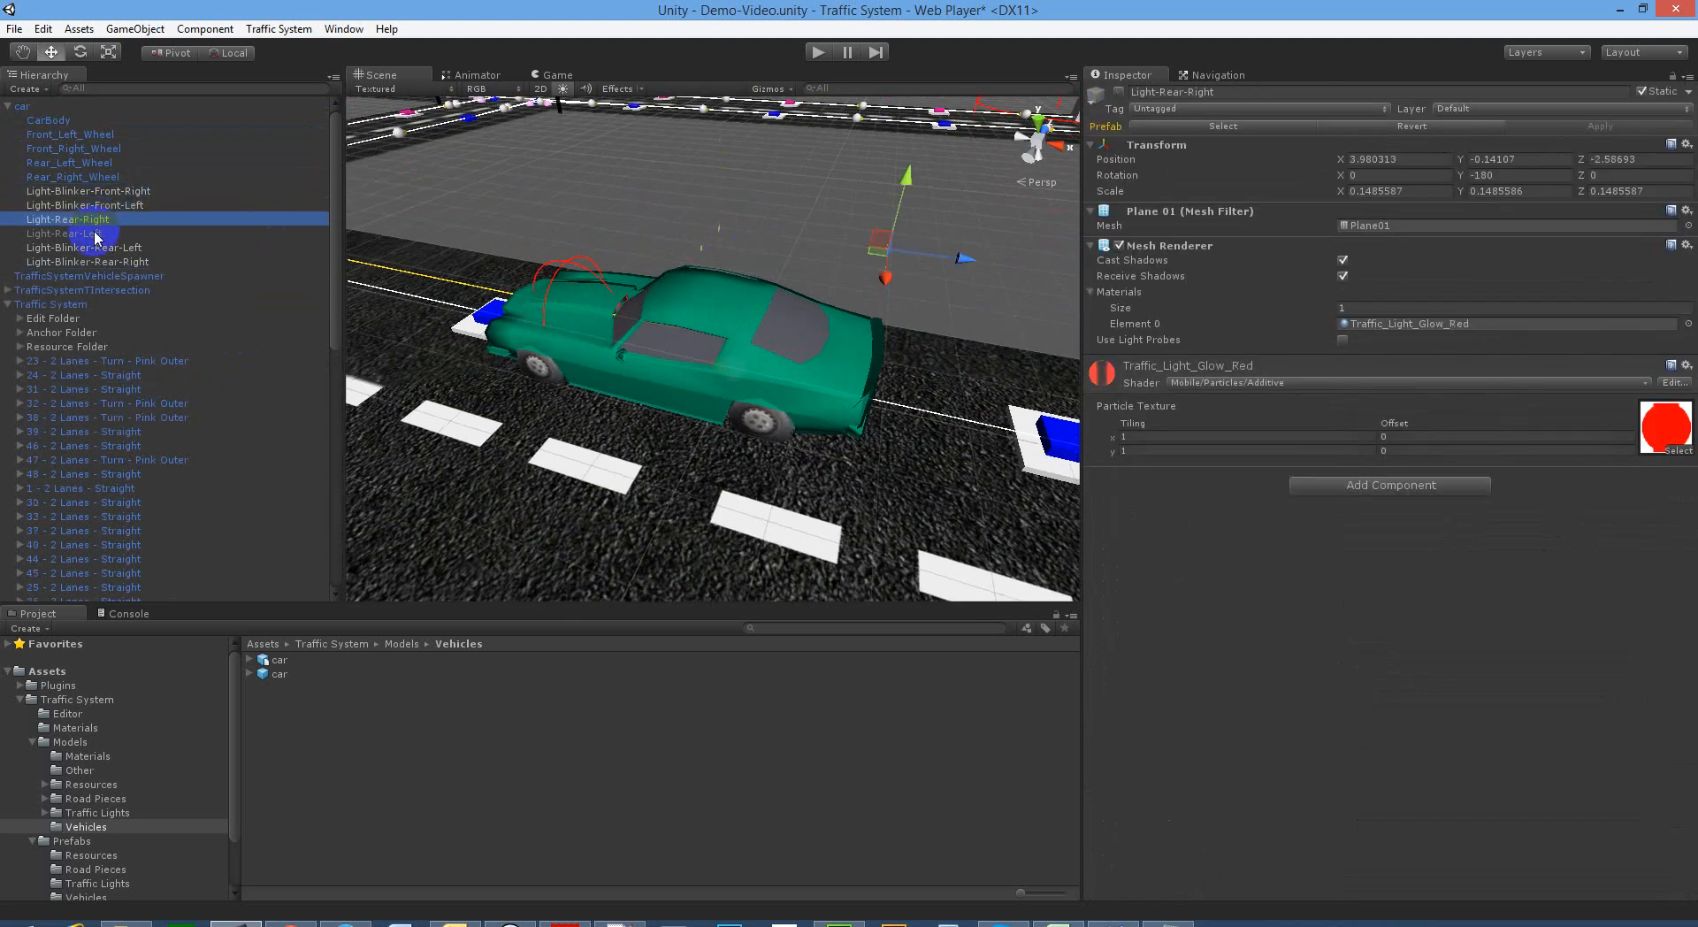
left_click(96, 234, "shift")
left_click(1120, 95)
right_click_drag(920, 221, 804, 244)
left_click_drag(794, 273, 629, 326)
right_click_drag(603, 389, 612, 426)
left_click_drag(602, 416, 609, 299)
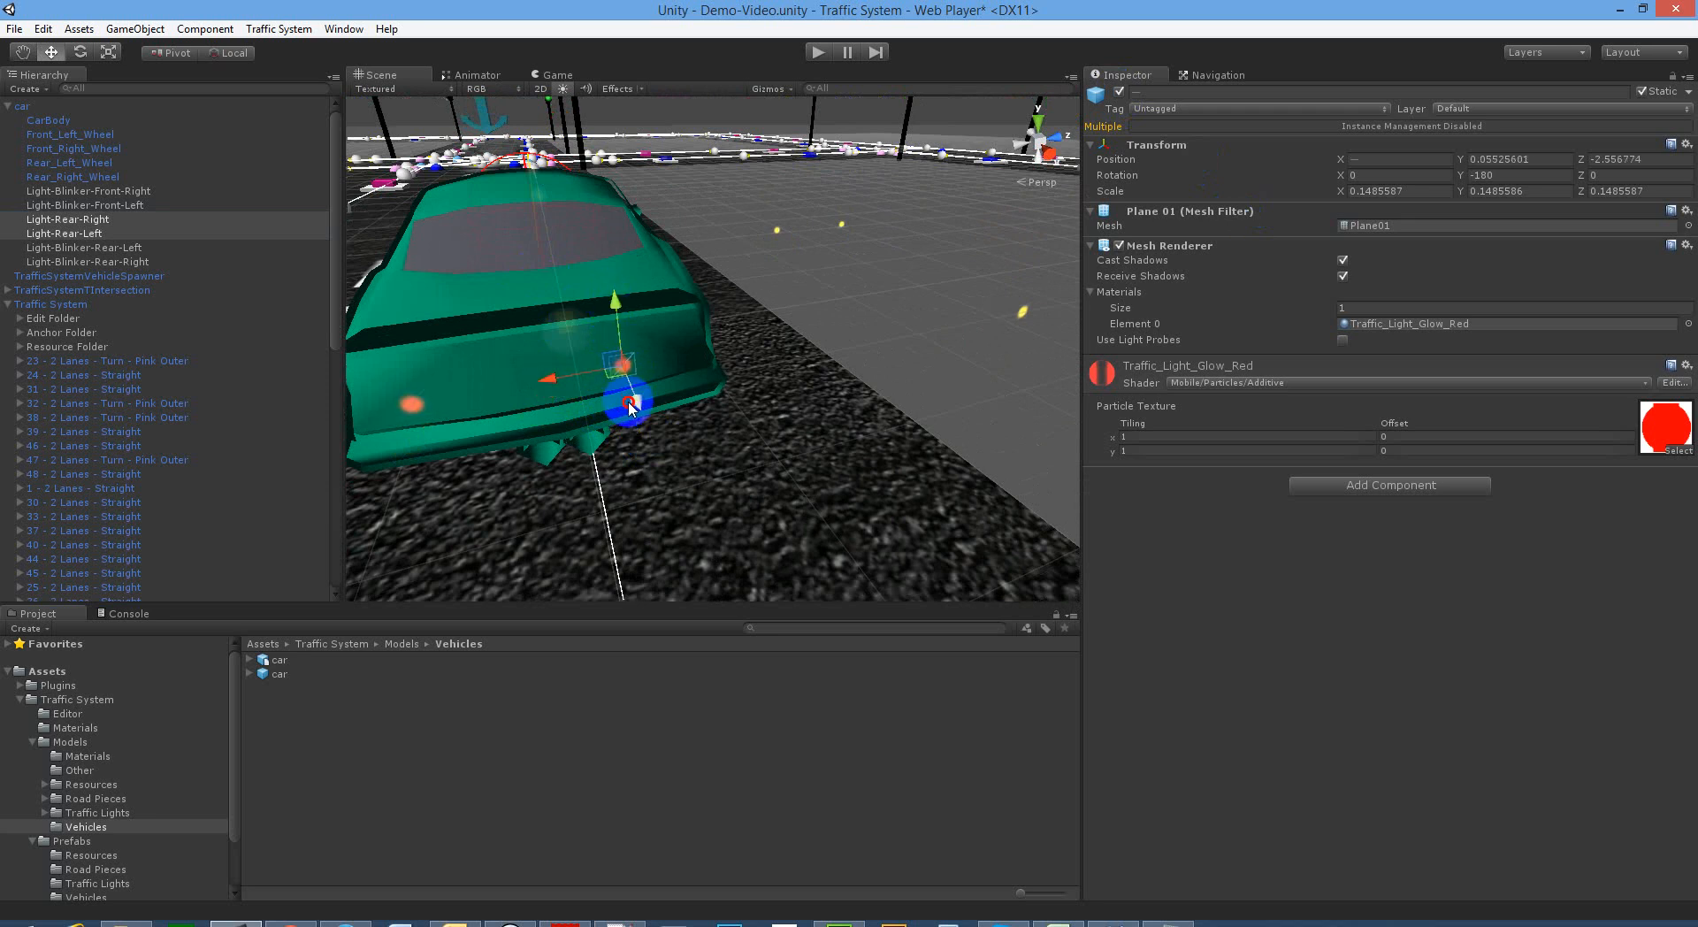
Step: Fit Light-Rear-Left to its corner of the car at about X -0.65, Z -2.53, and check the fit of Light-Rear-Right
left_click(428, 409)
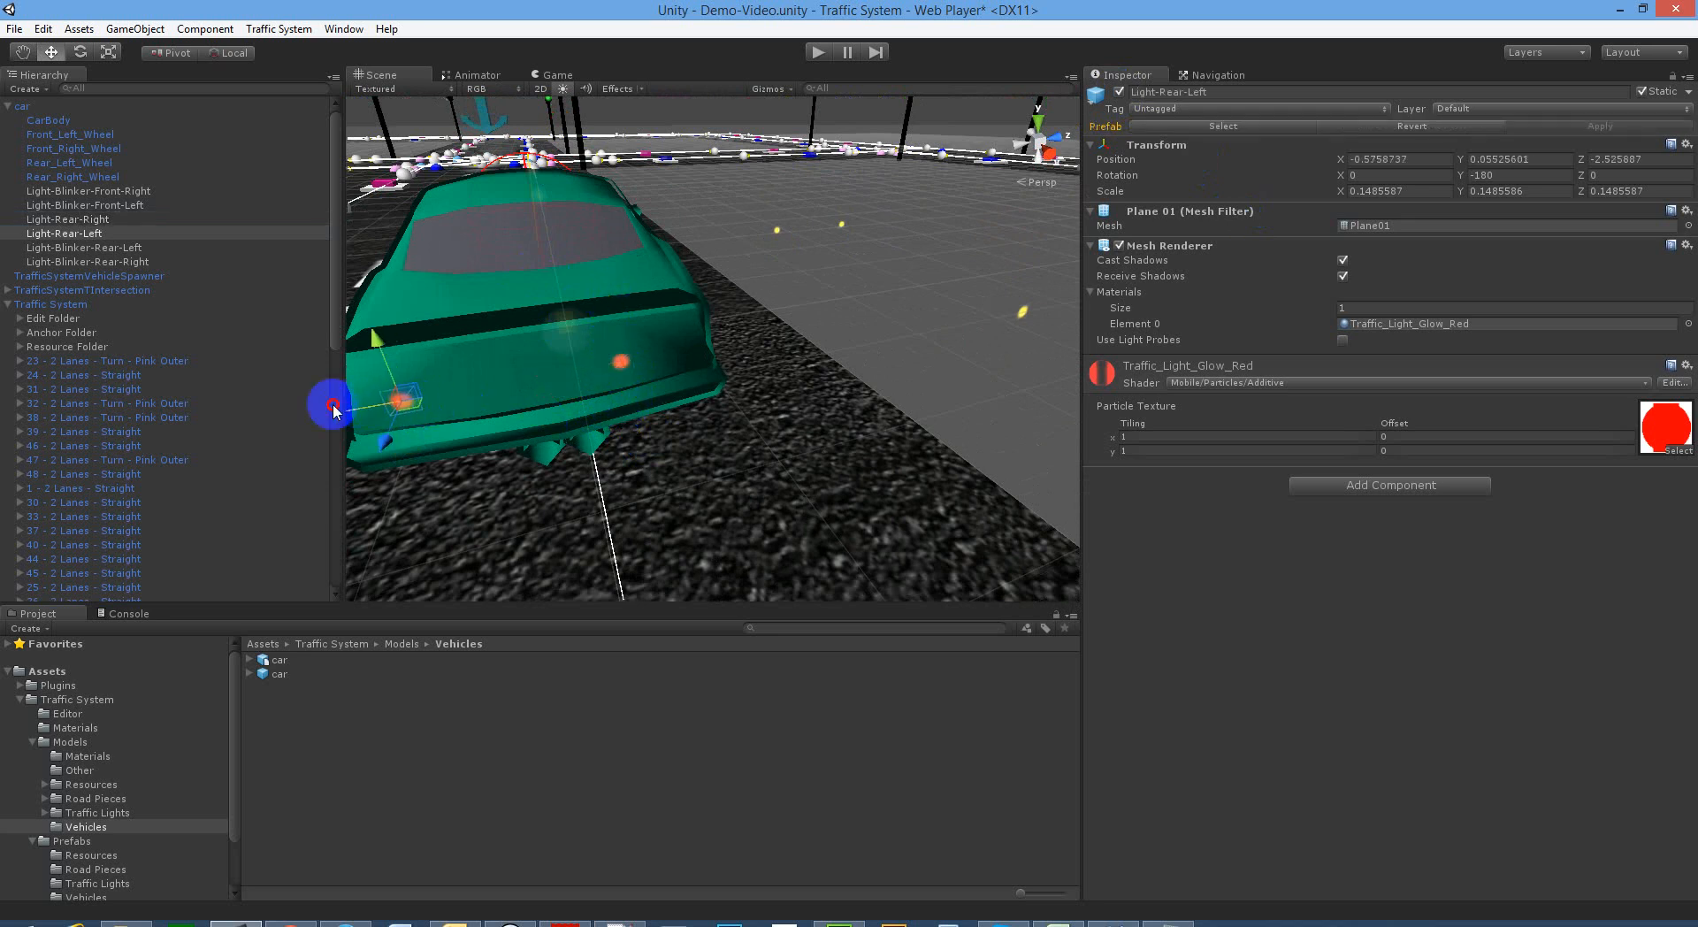
left_click_drag(342, 411, 631, 409, "alt")
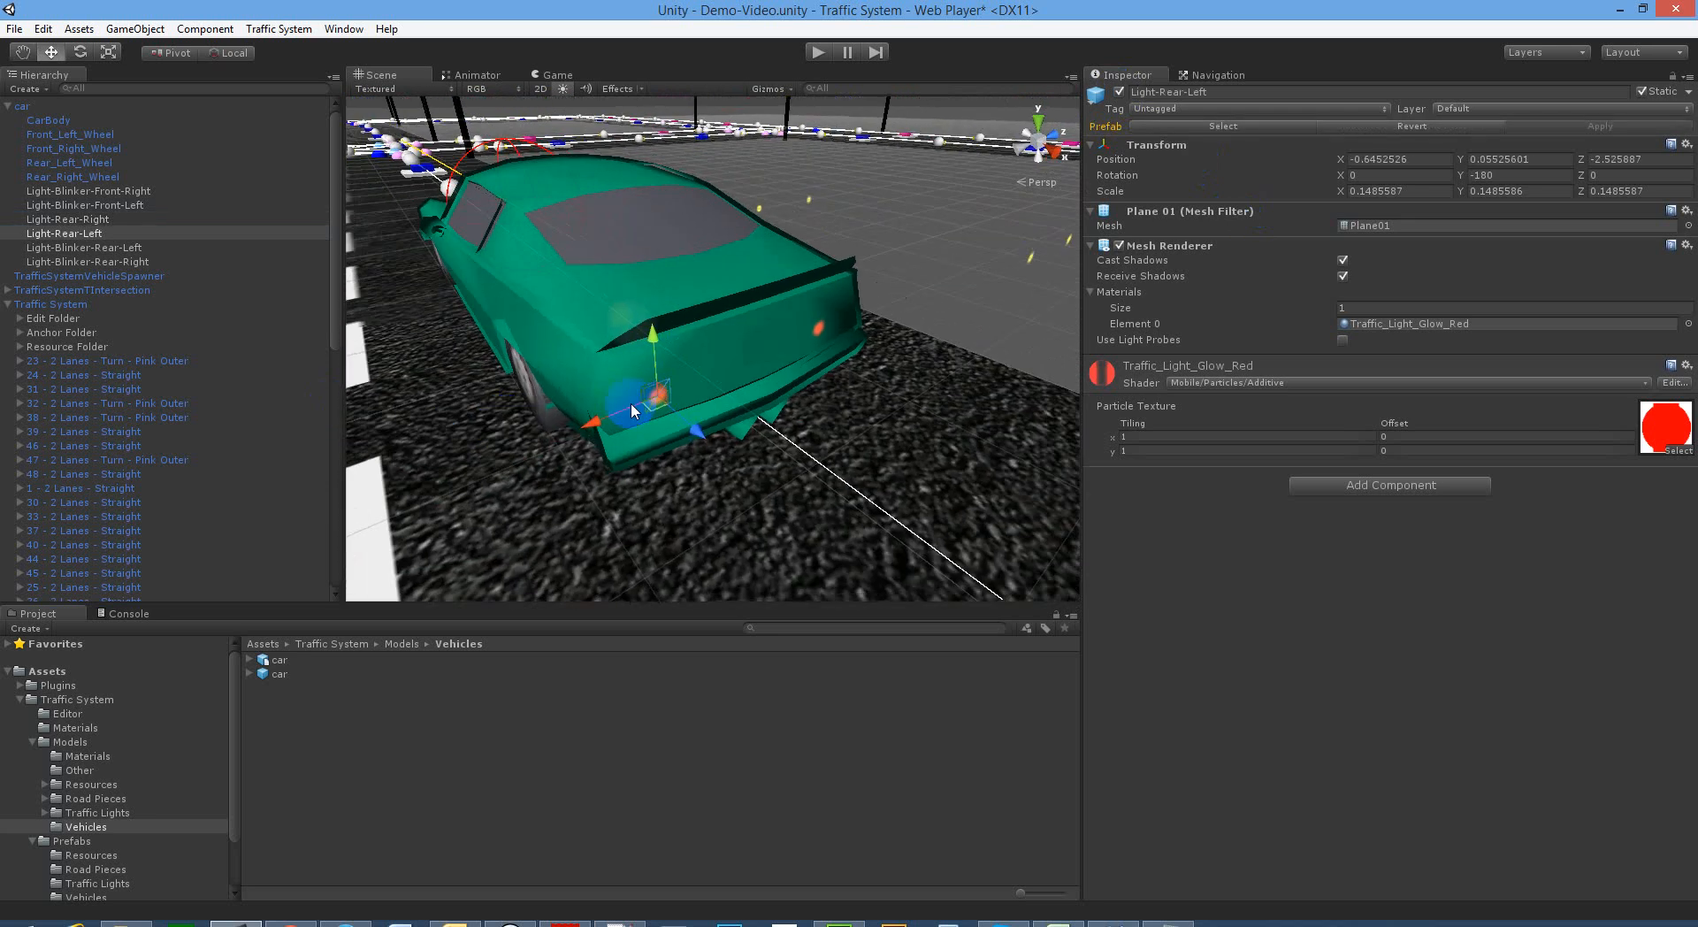
left_click(815, 329)
left_click_drag(798, 349, 793, 297, "alt")
Step: Move Light-Blinker-Front-Right and Light-Blinker-Front-Left together onto the front of the car
left_click(126, 192)
left_click(125, 205, "shift")
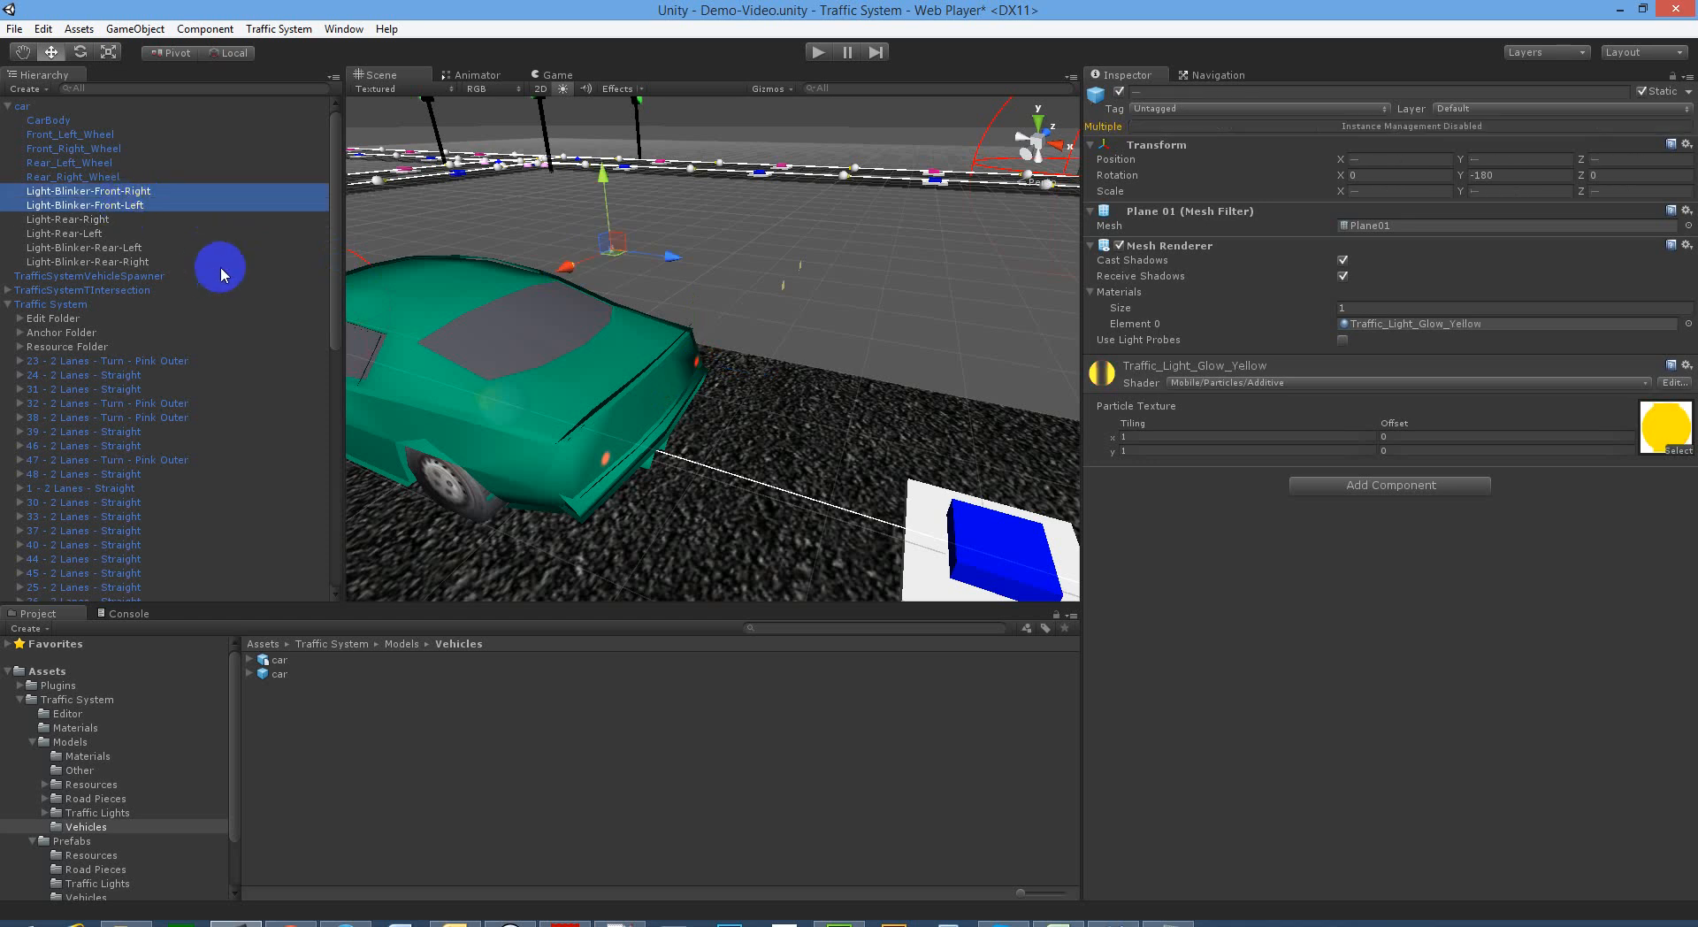
left_click_drag(588, 284, 796, 292, "alt")
left_click_drag(771, 348, 719, 265)
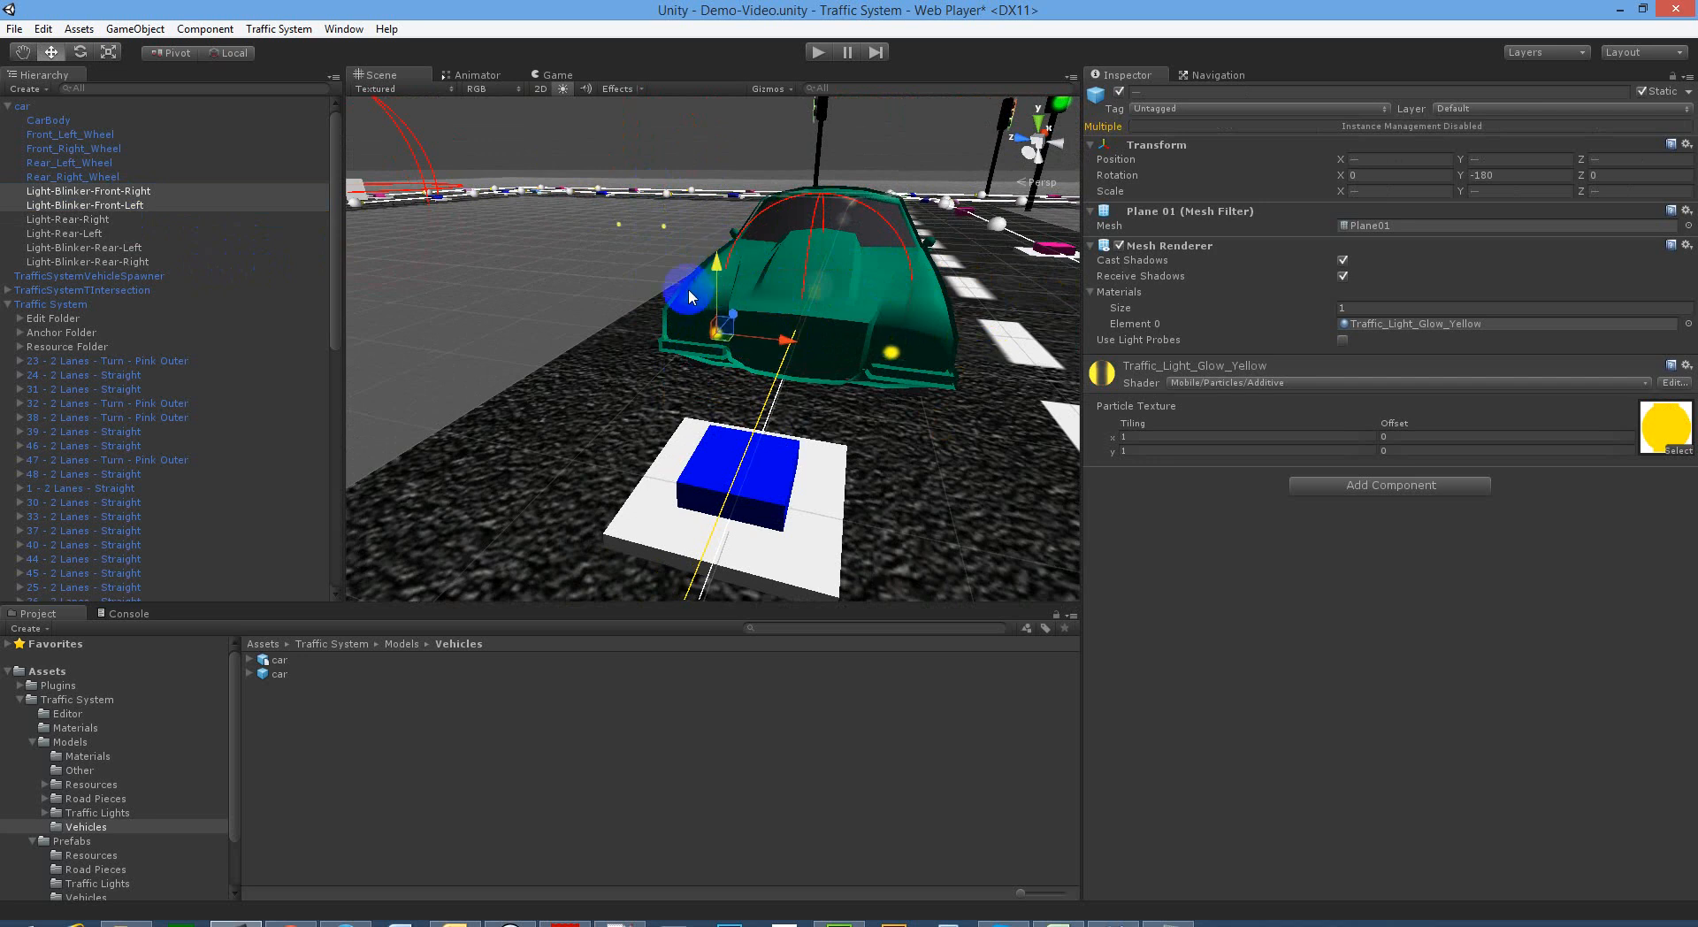
Step: Space the front blinkers apart, placing Light-Blinker-Front-Right at about X 0.72 and Light-Blinker-Front-Left at about X -0.68
left_click(124, 191)
left_click_drag(784, 393, 708, 329)
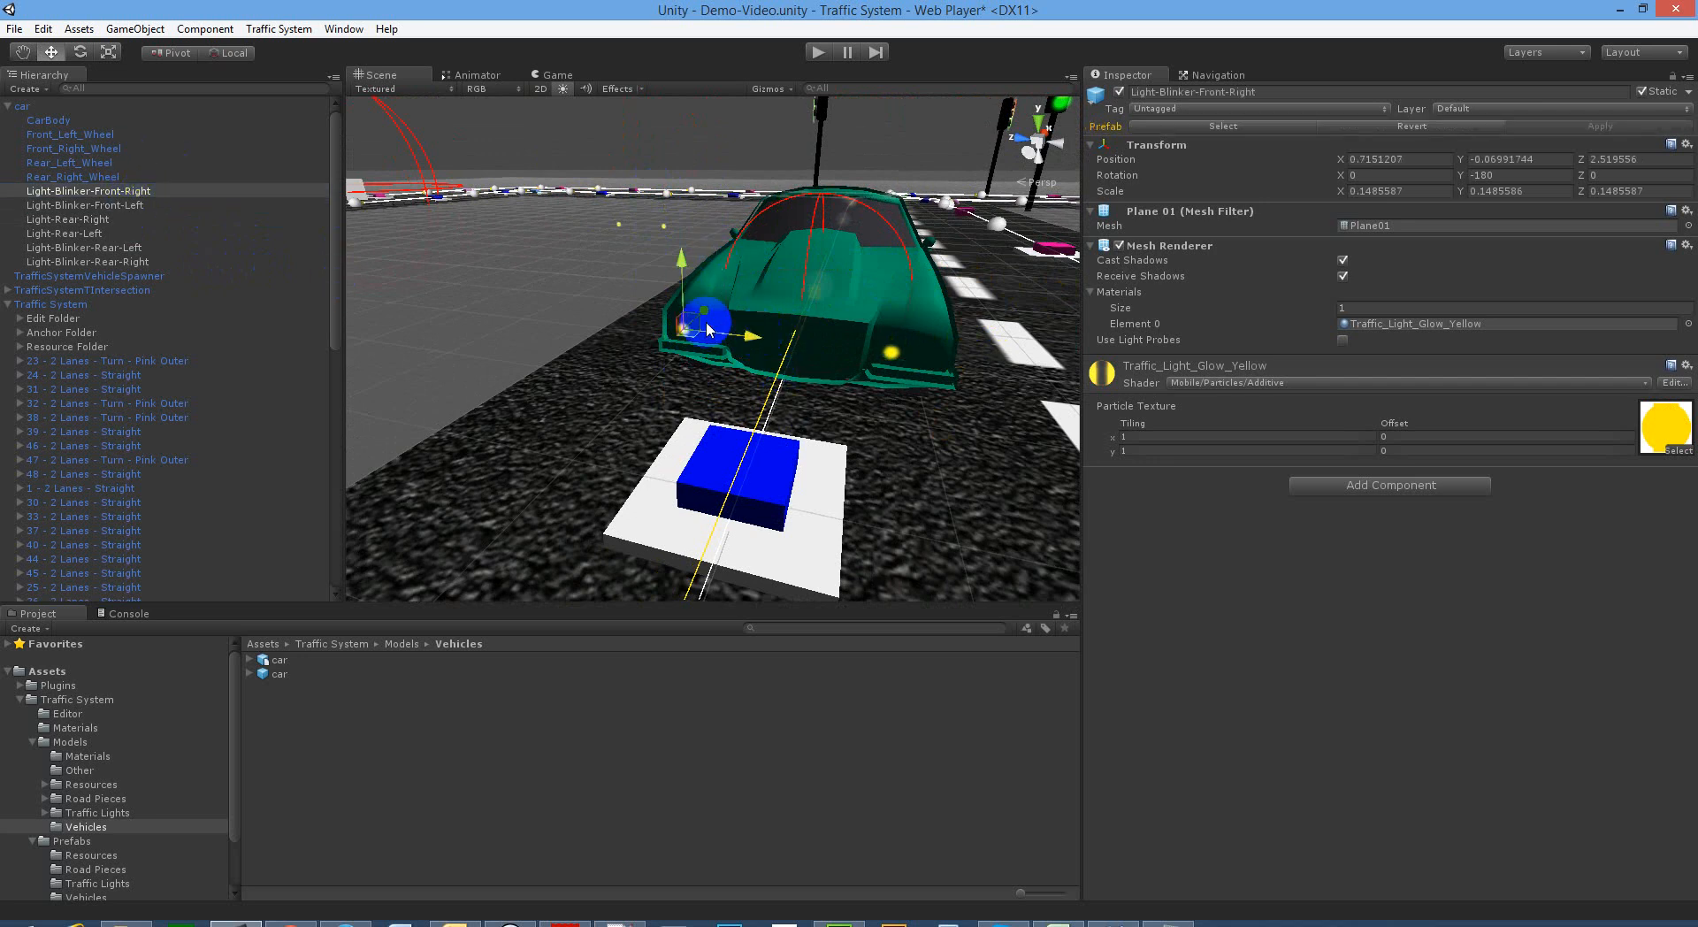
left_click(106, 205)
mouse_move(972, 367)
left_mouse_down()
mouse_move(1003, 371)
mouse_move(973, 362)
left_mouse_up()
Step: Shift both front blinkers together along Z so they sit against the car's nose
left_click_drag(863, 334, 580, 305, "alt")
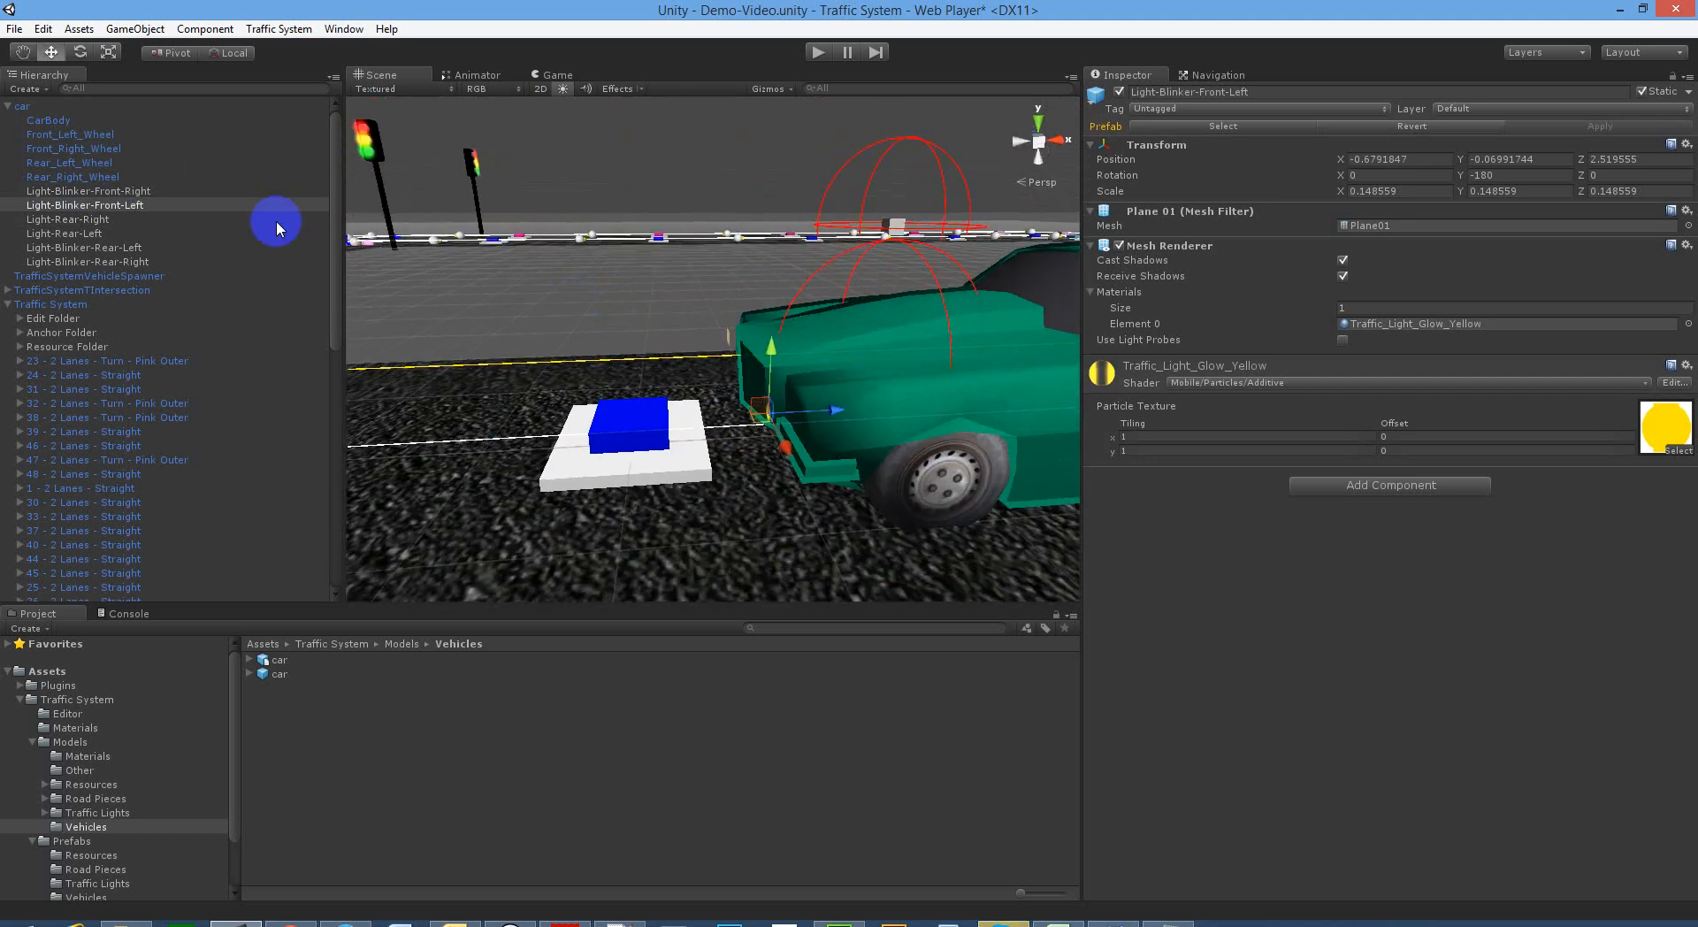
left_click(132, 191, "ctrl")
left_click_drag(831, 398, 856, 412)
left_click_drag(856, 412, 990, 371, "alt")
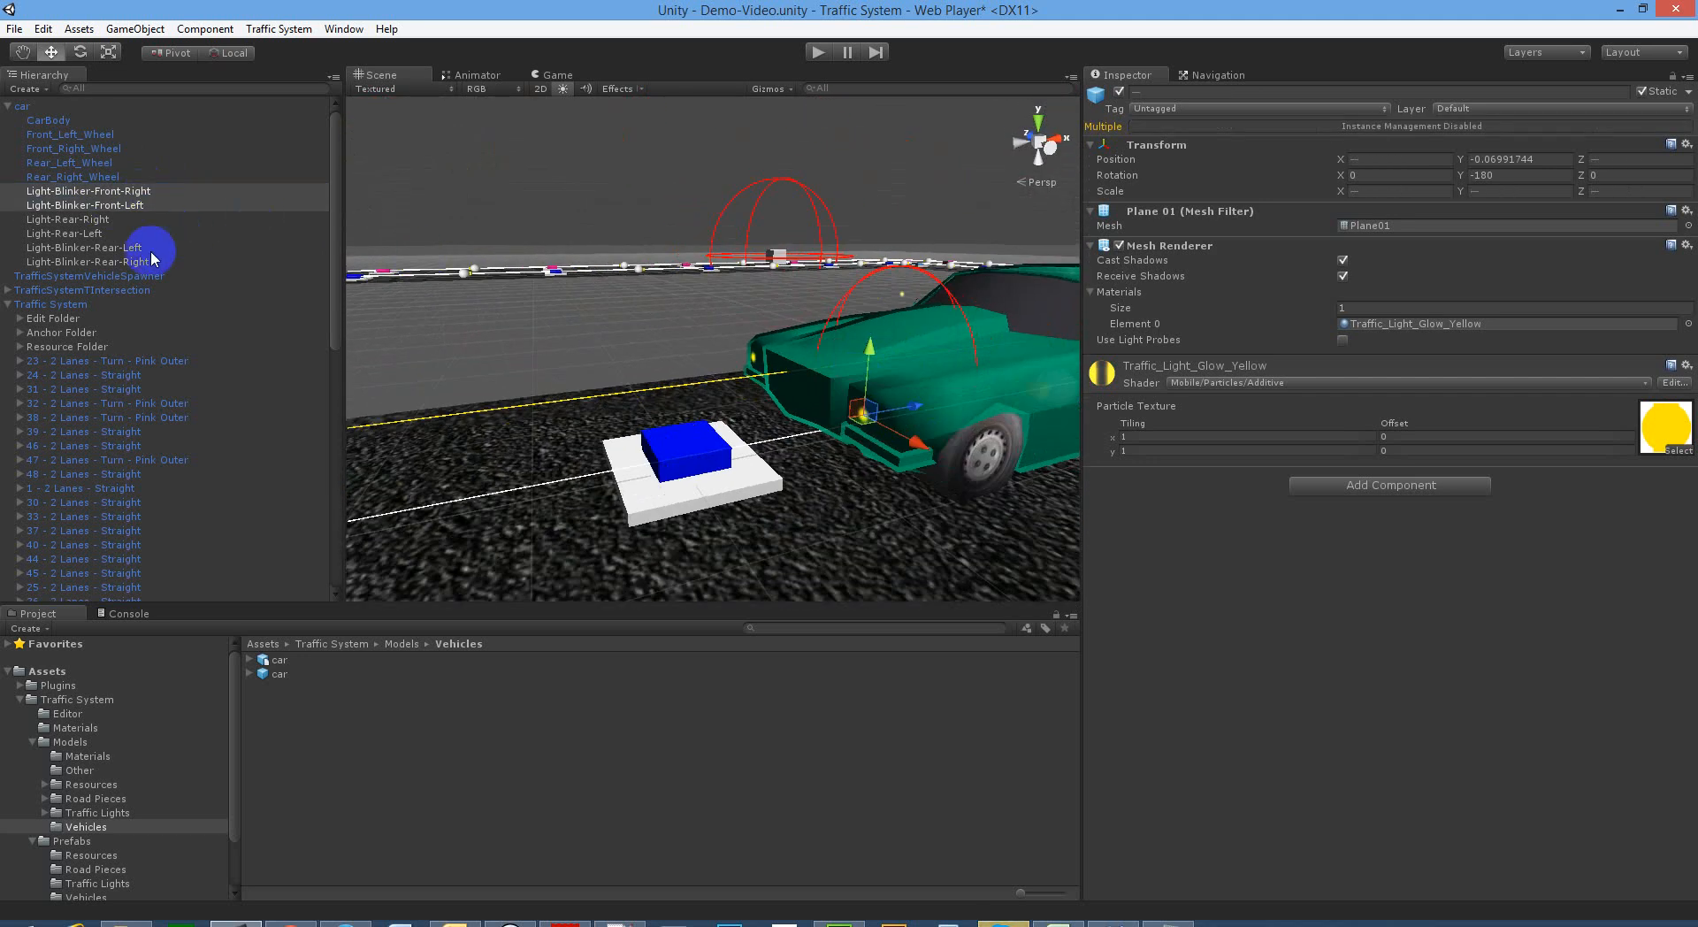
Step: Move Light-Blinker-Rear-Left and Light-Blinker-Rear-Right together along X onto the rear of the car
left_click(139, 248)
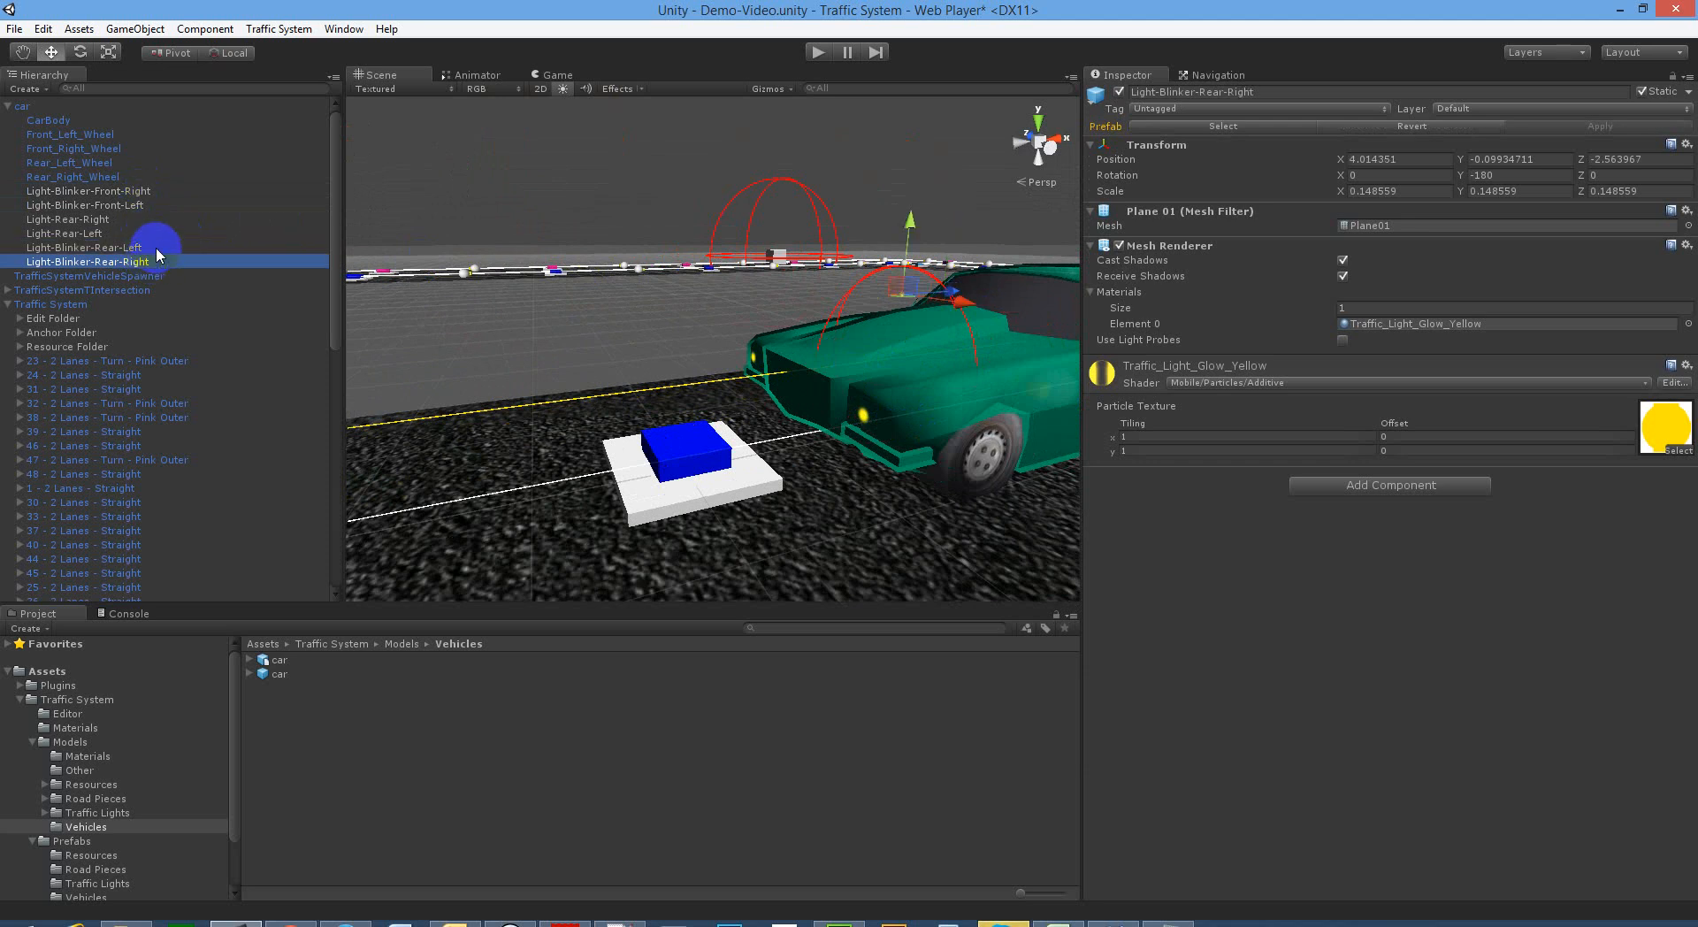
left_click(205, 264, "ctrl")
left_click_drag(832, 328, 598, 382, "alt")
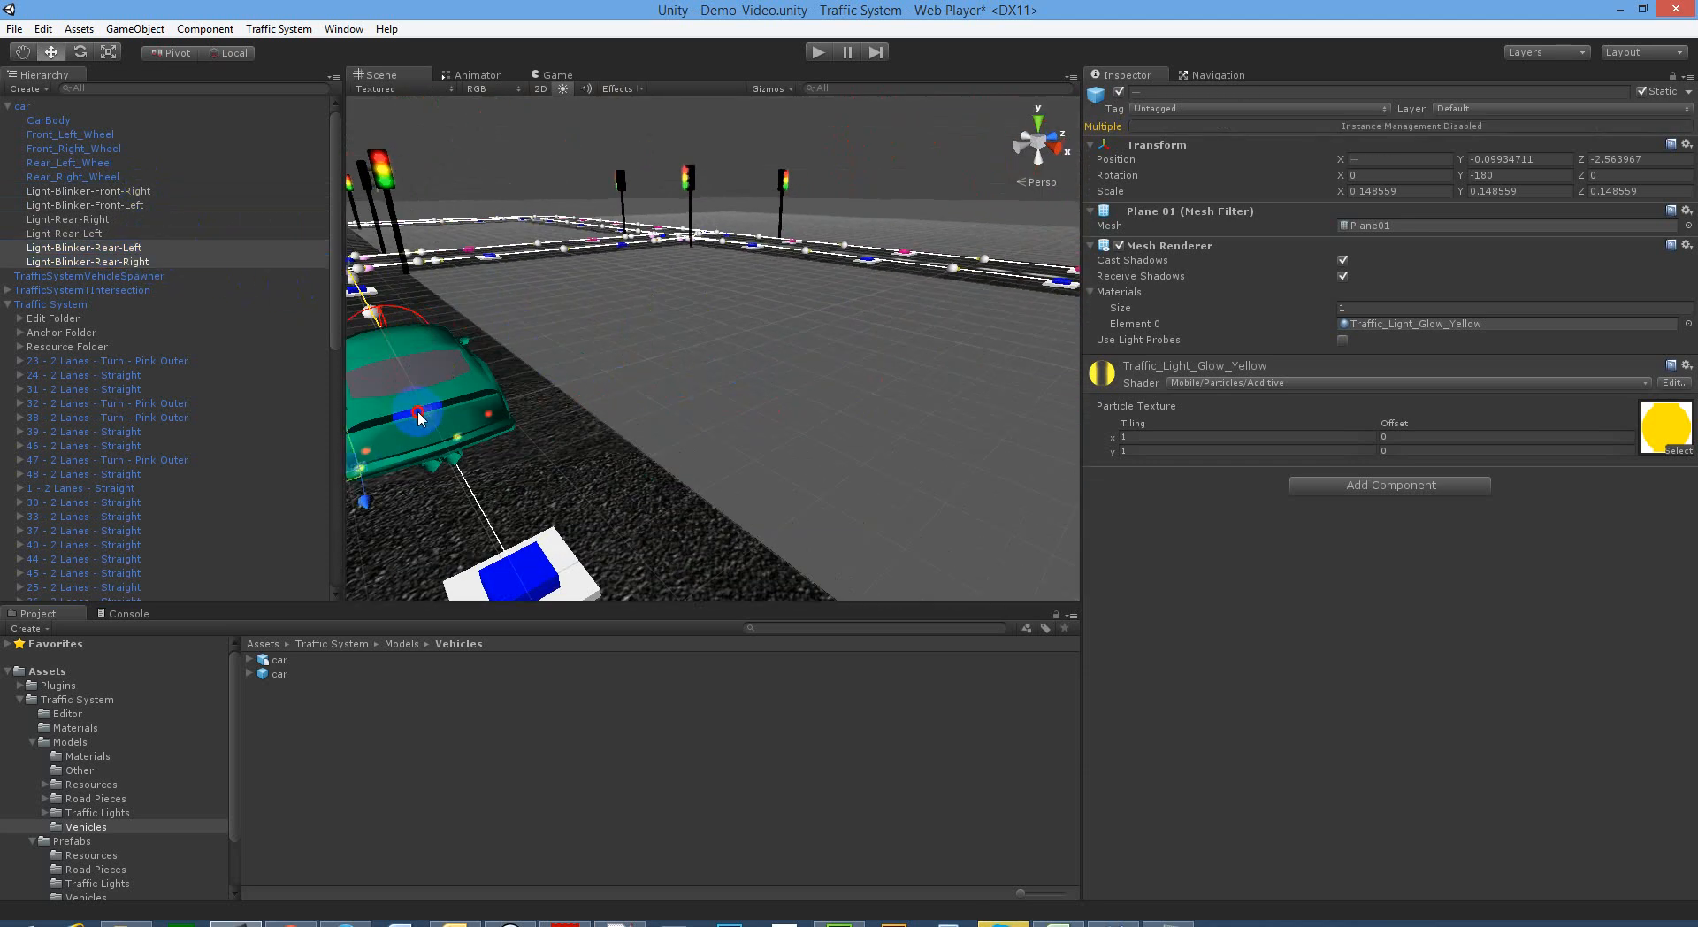
left_click_drag(446, 453, 570, 378, "alt")
scroll(570, 378, "up", 3)
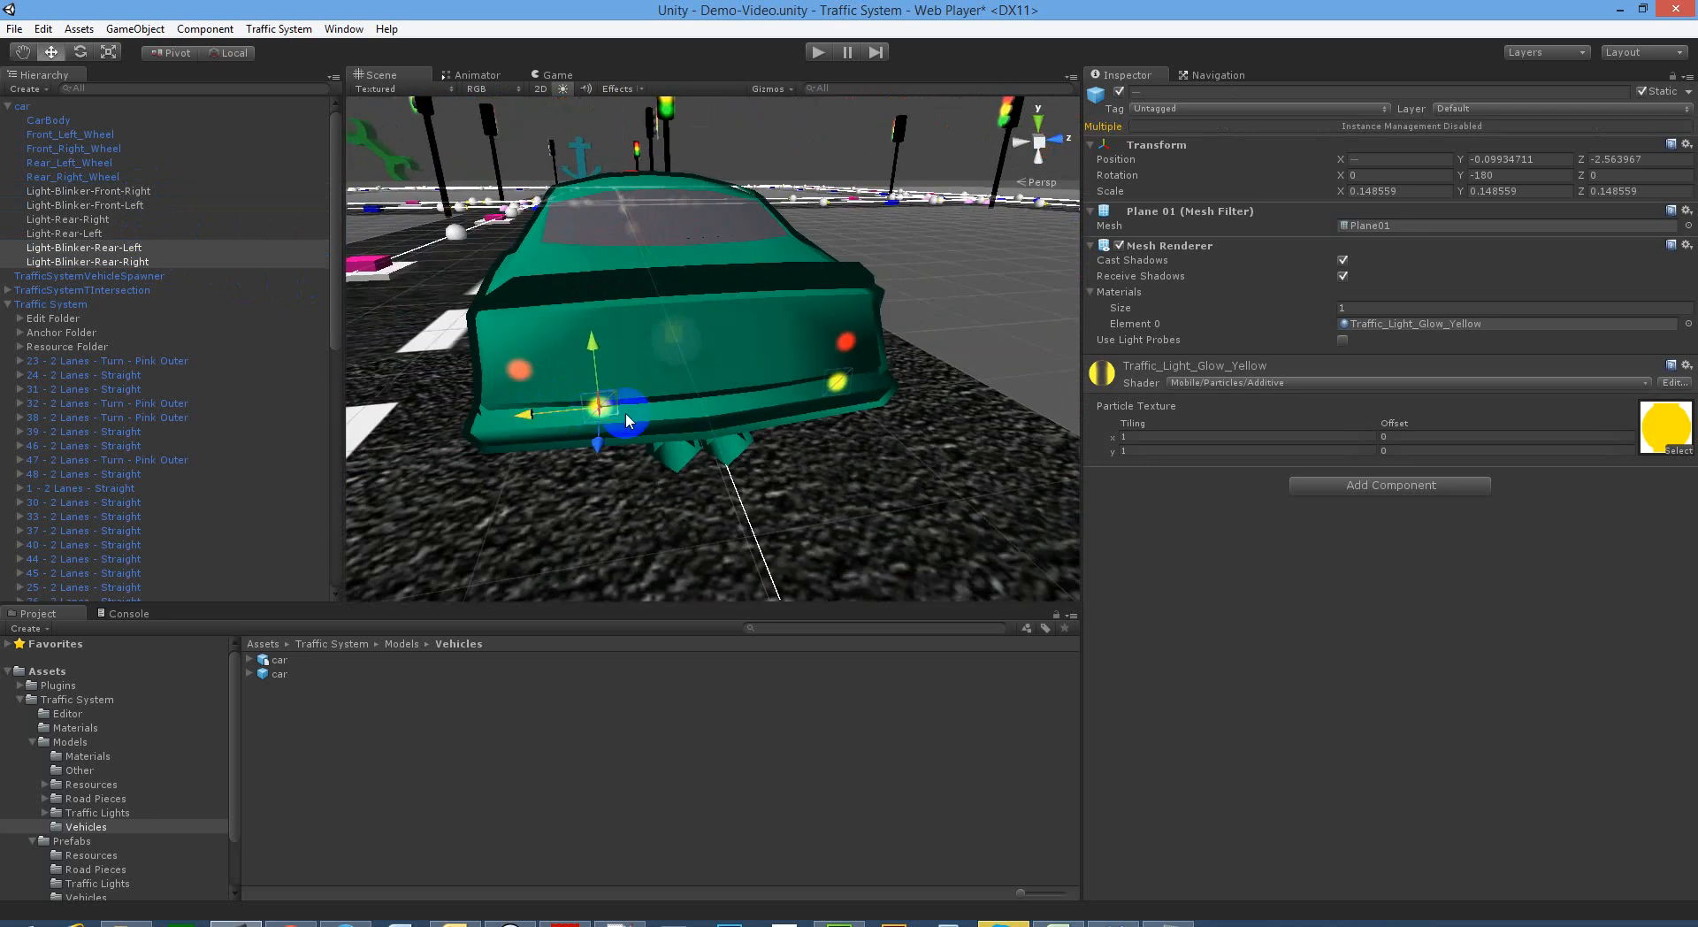
left_click_drag(520, 420, 470, 431)
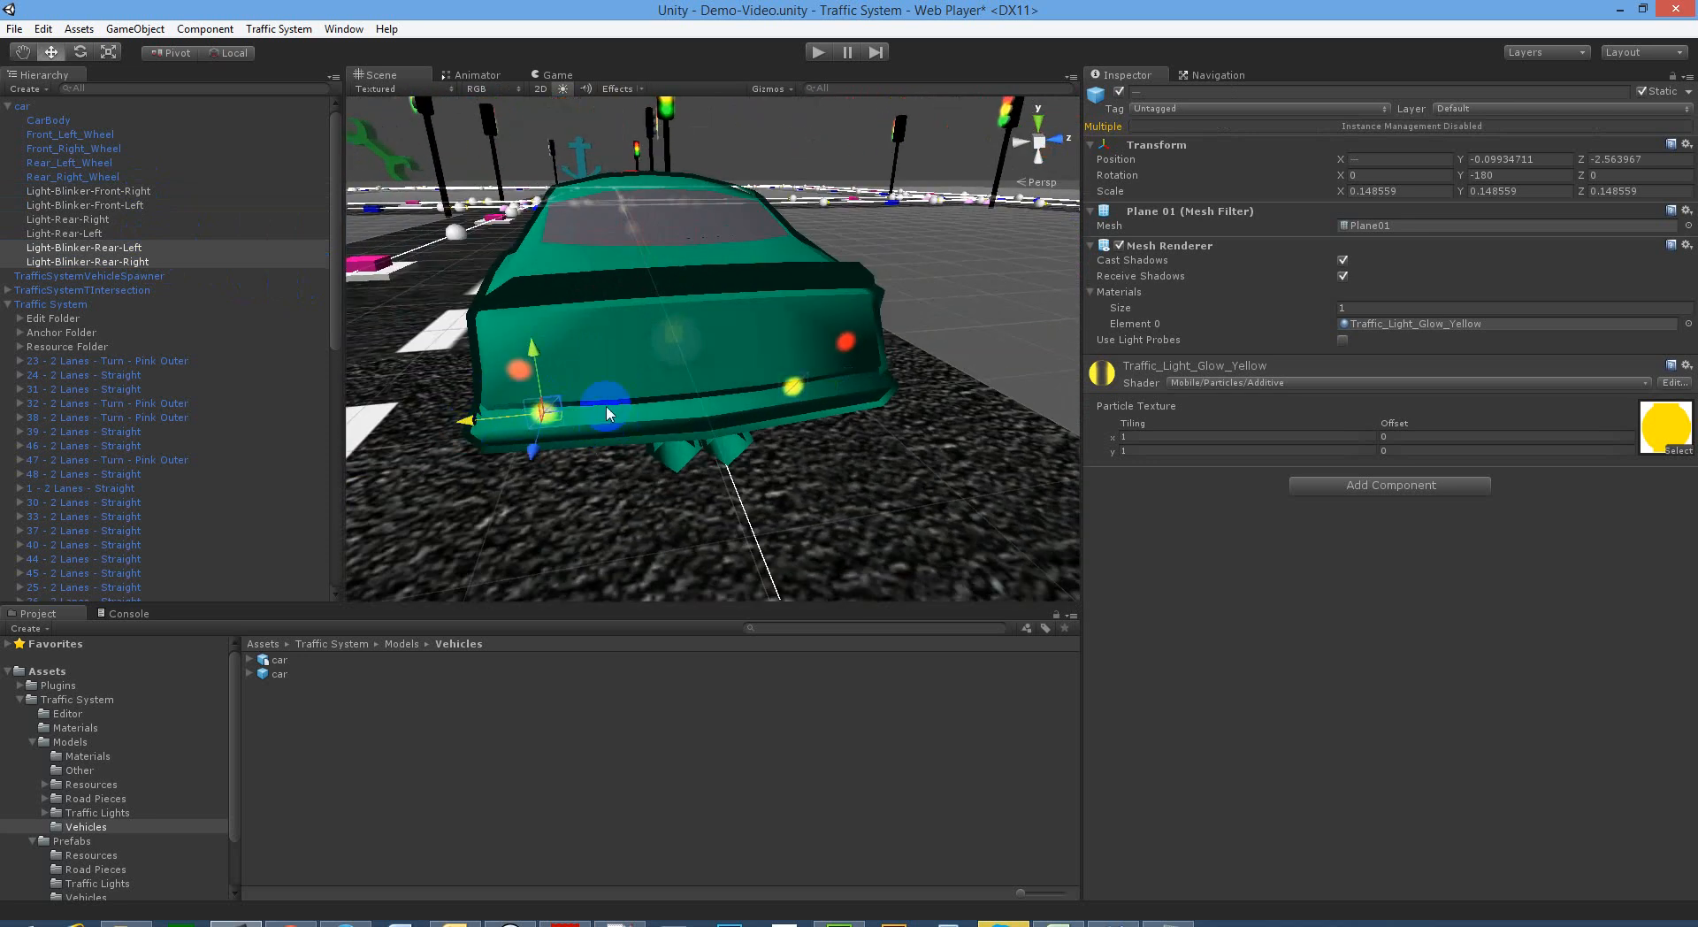
Step: Place Light-Blinker-Rear-Right beside the right rear light at about X 0.59, Y 0.03
left_click(799, 387)
left_click_drag(733, 396, 779, 397)
key("w")
mouse_move(779, 397)
right_mouse_down()
mouse_move(807, 402)
mouse_move(783, 402)
right_mouse_up()
key("s")
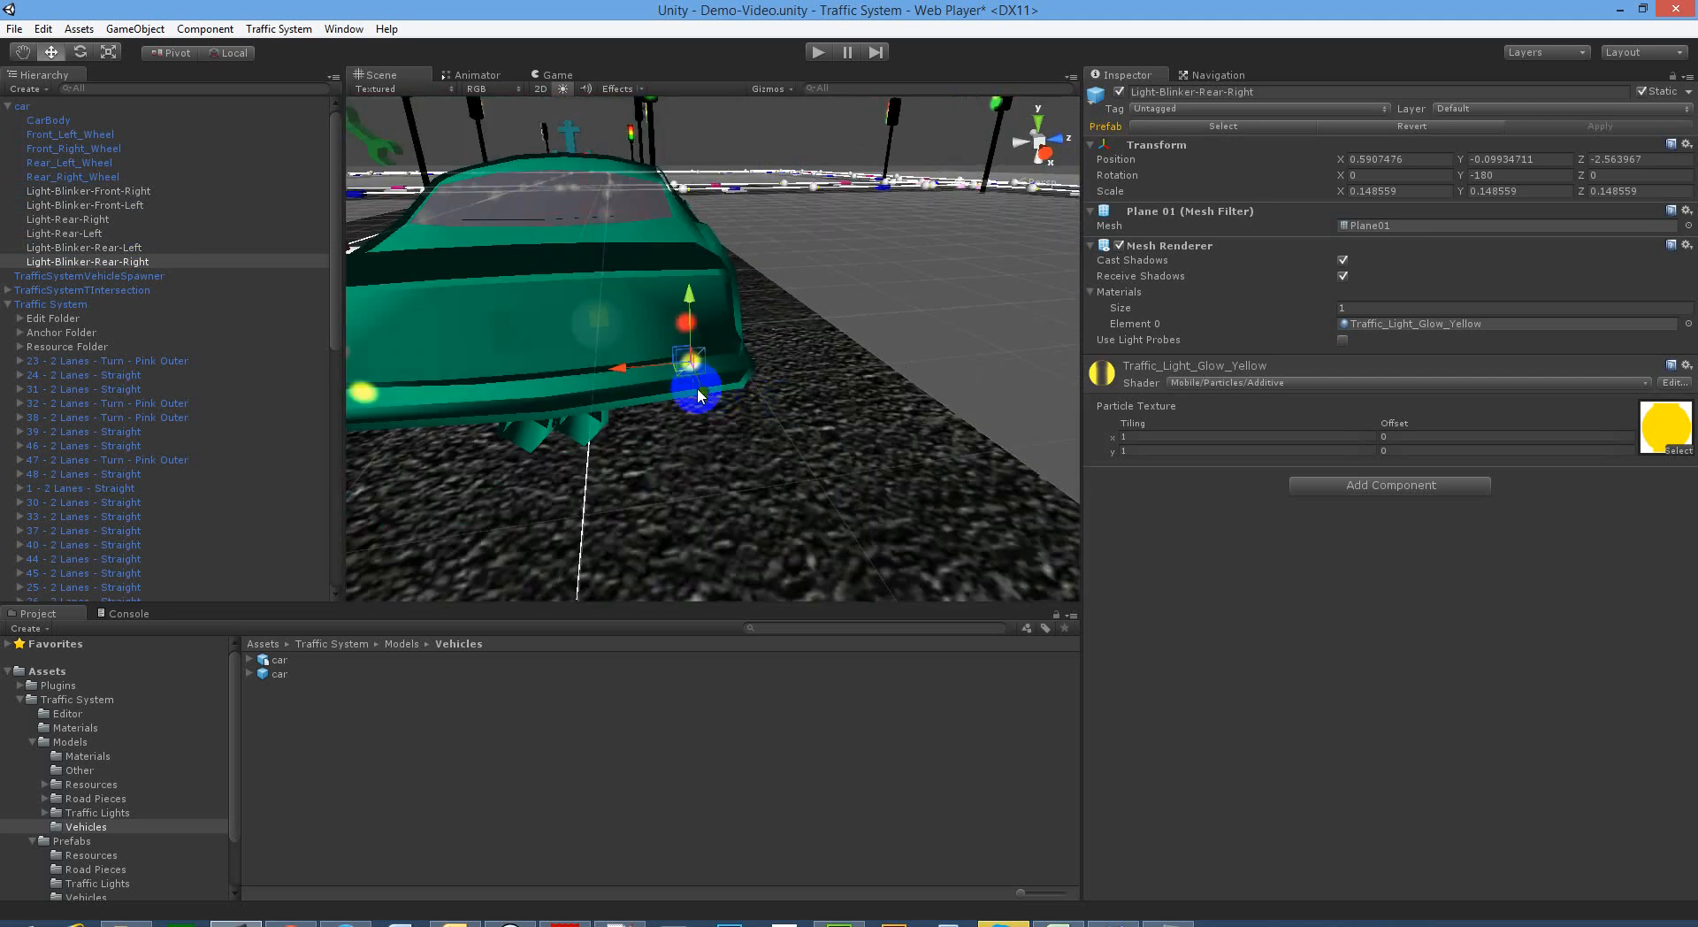
left_click_drag(698, 299, 697, 283)
Step: Place Light-Blinker-Rear-Left at about X -0.62, Y 0.02, Z -2.44, and shift Light-Blinker-Rear-Right to about Z -2.50
middle_click_drag(403, 364, 701, 352)
left_click(711, 382)
left_click_drag(718, 339, 722, 299)
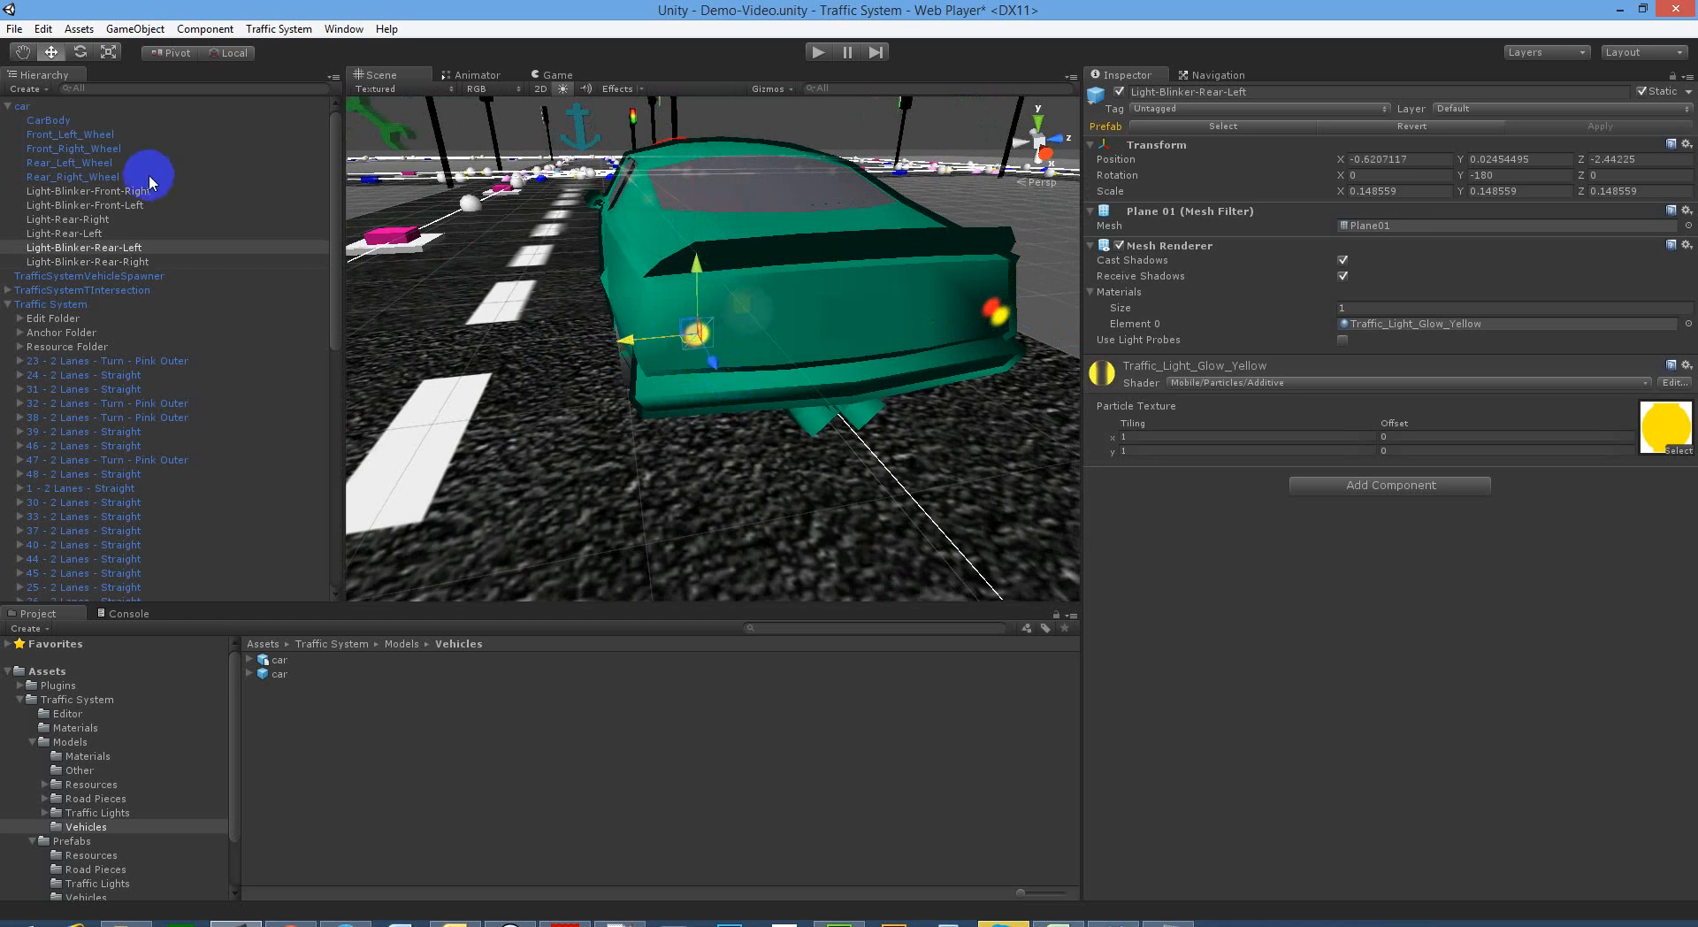
left_click(88, 261)
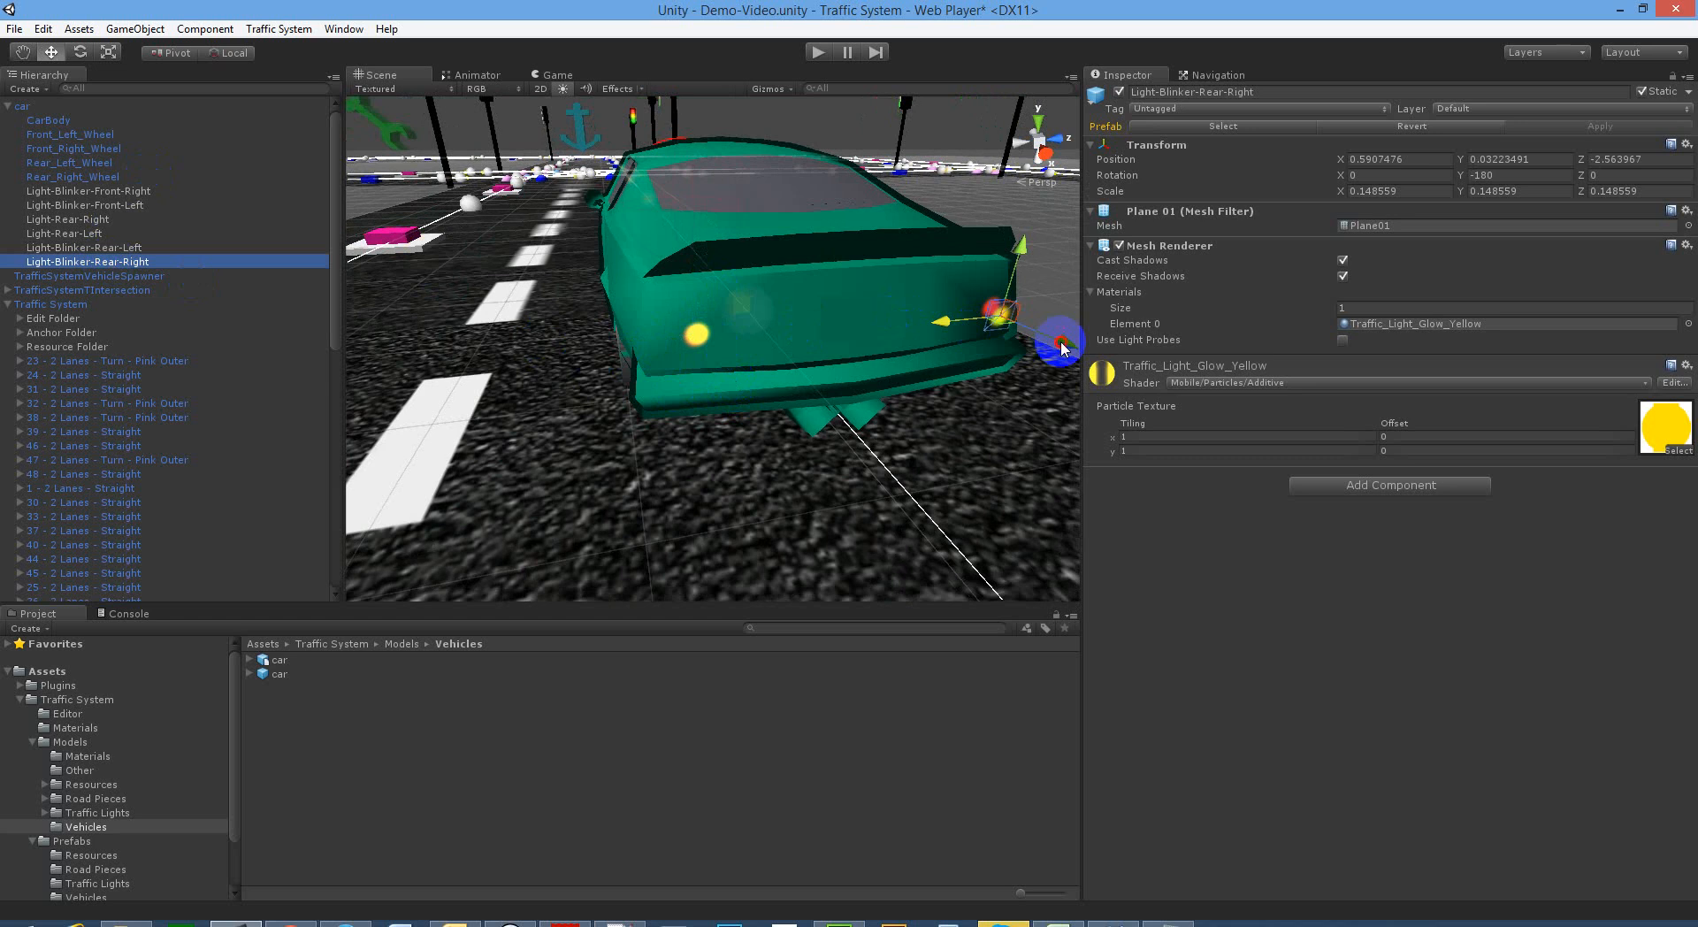
left_click_drag(1064, 348, 1054, 341)
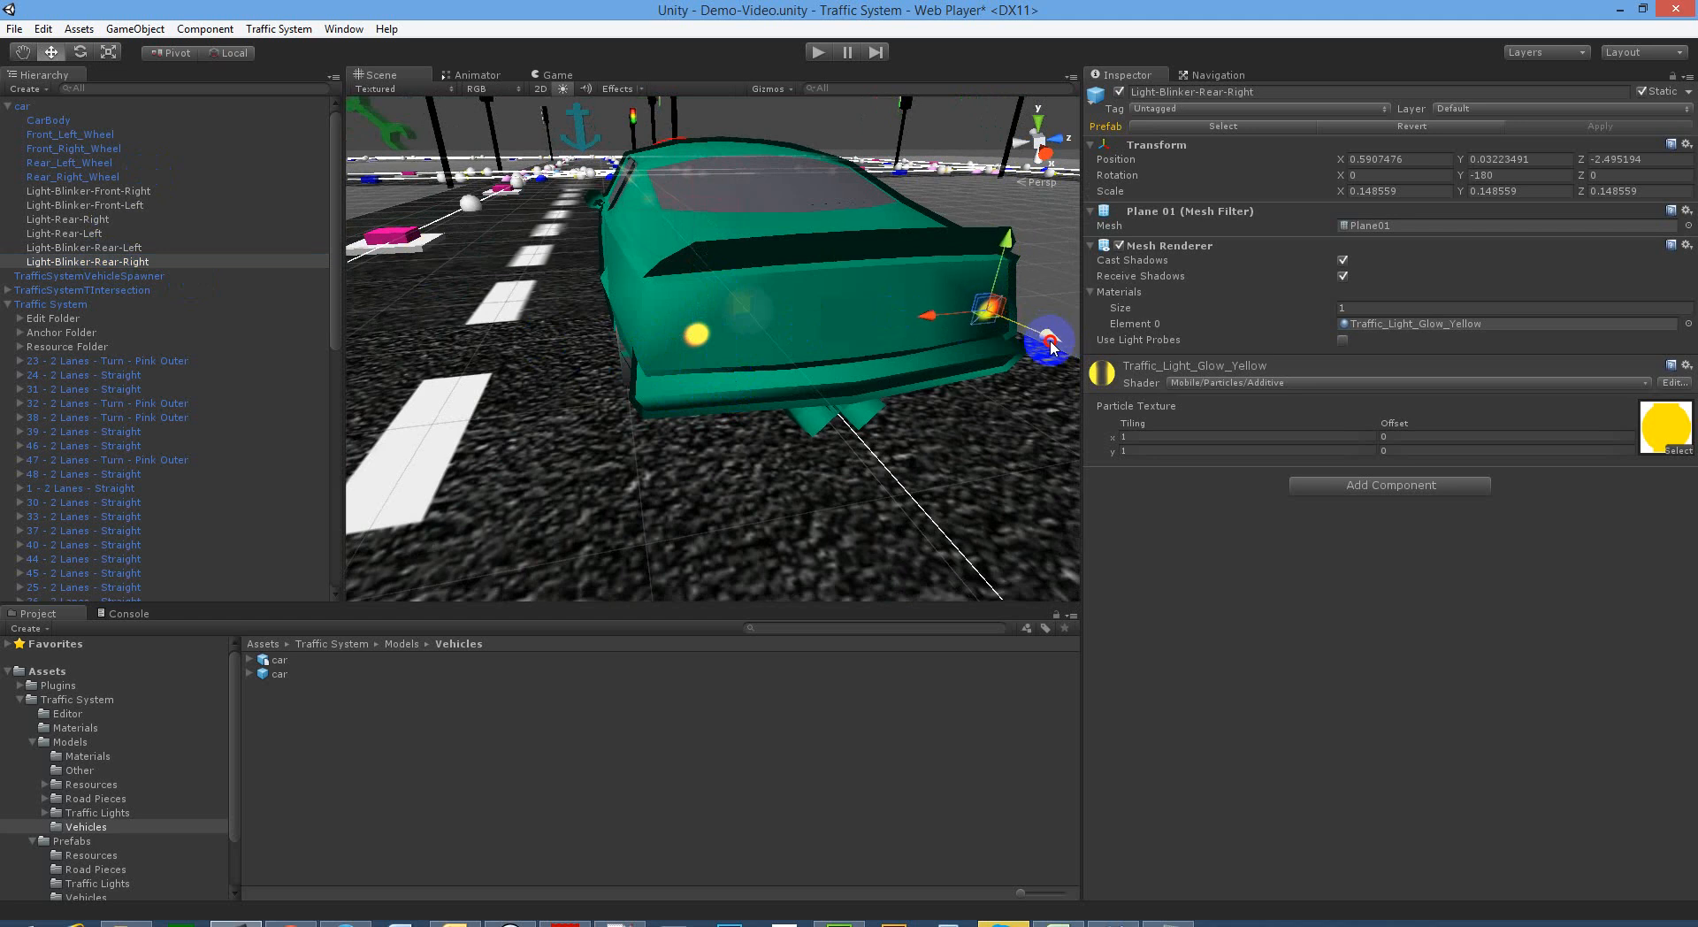
Step: Deactivate the Light-Rear-Right and Light-Rear-Left objects together
right_click_drag(788, 295, 875, 305)
left_click(92, 220)
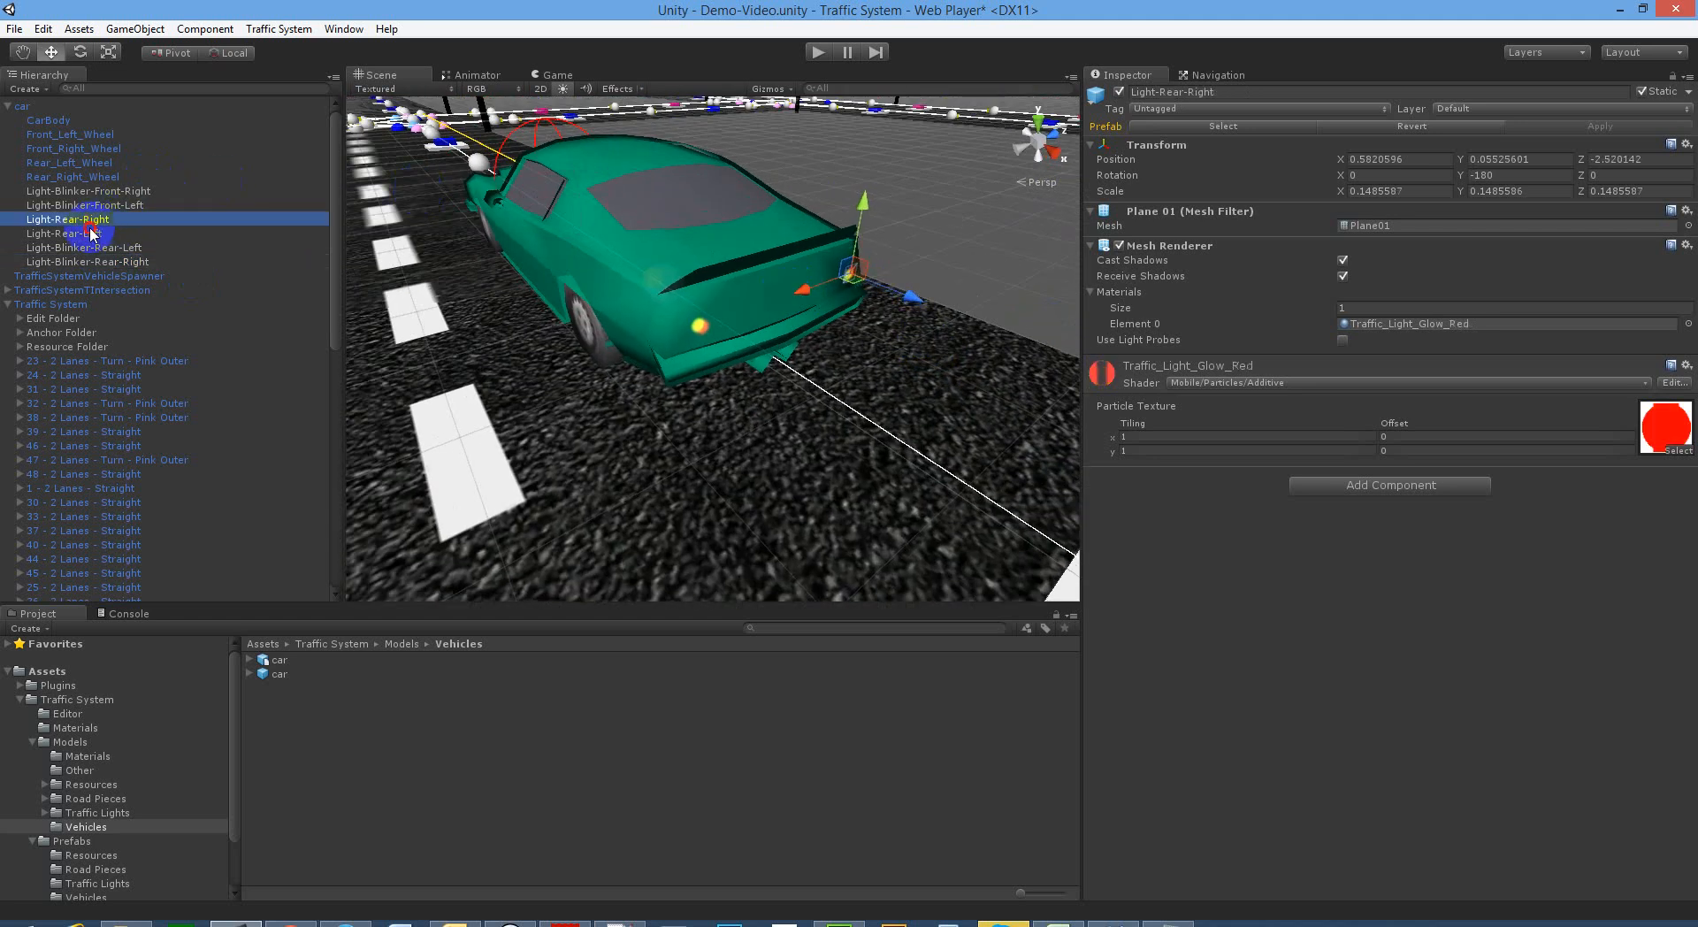
left_click(92, 232, "ctrl")
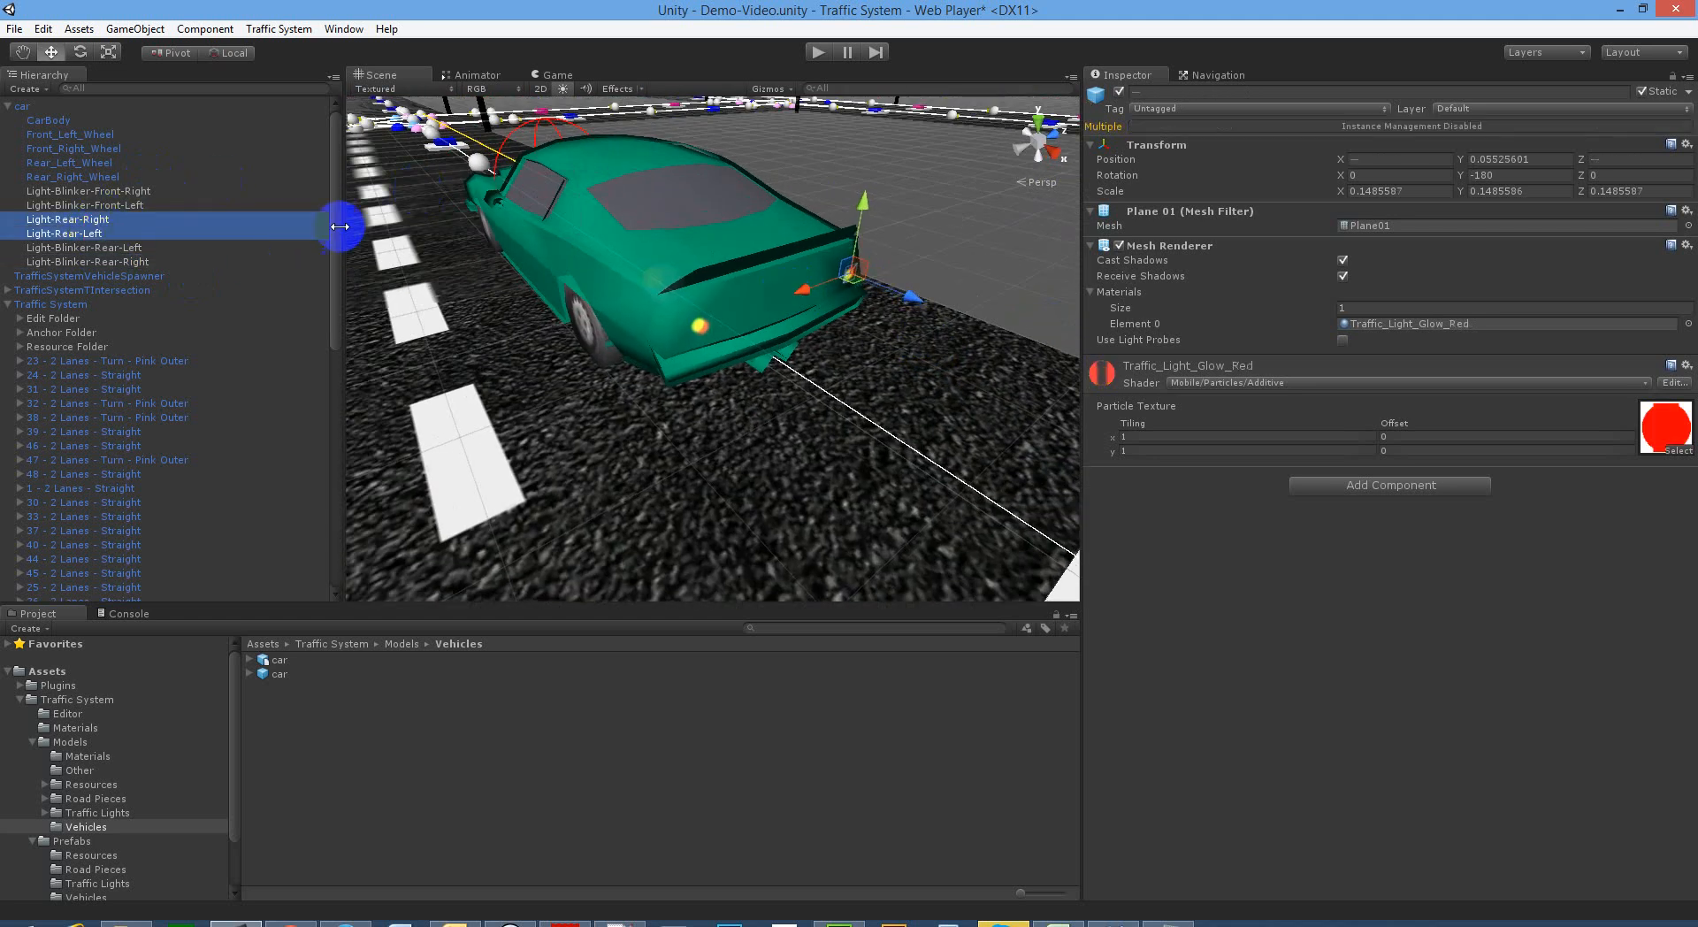
left_click(1120, 92)
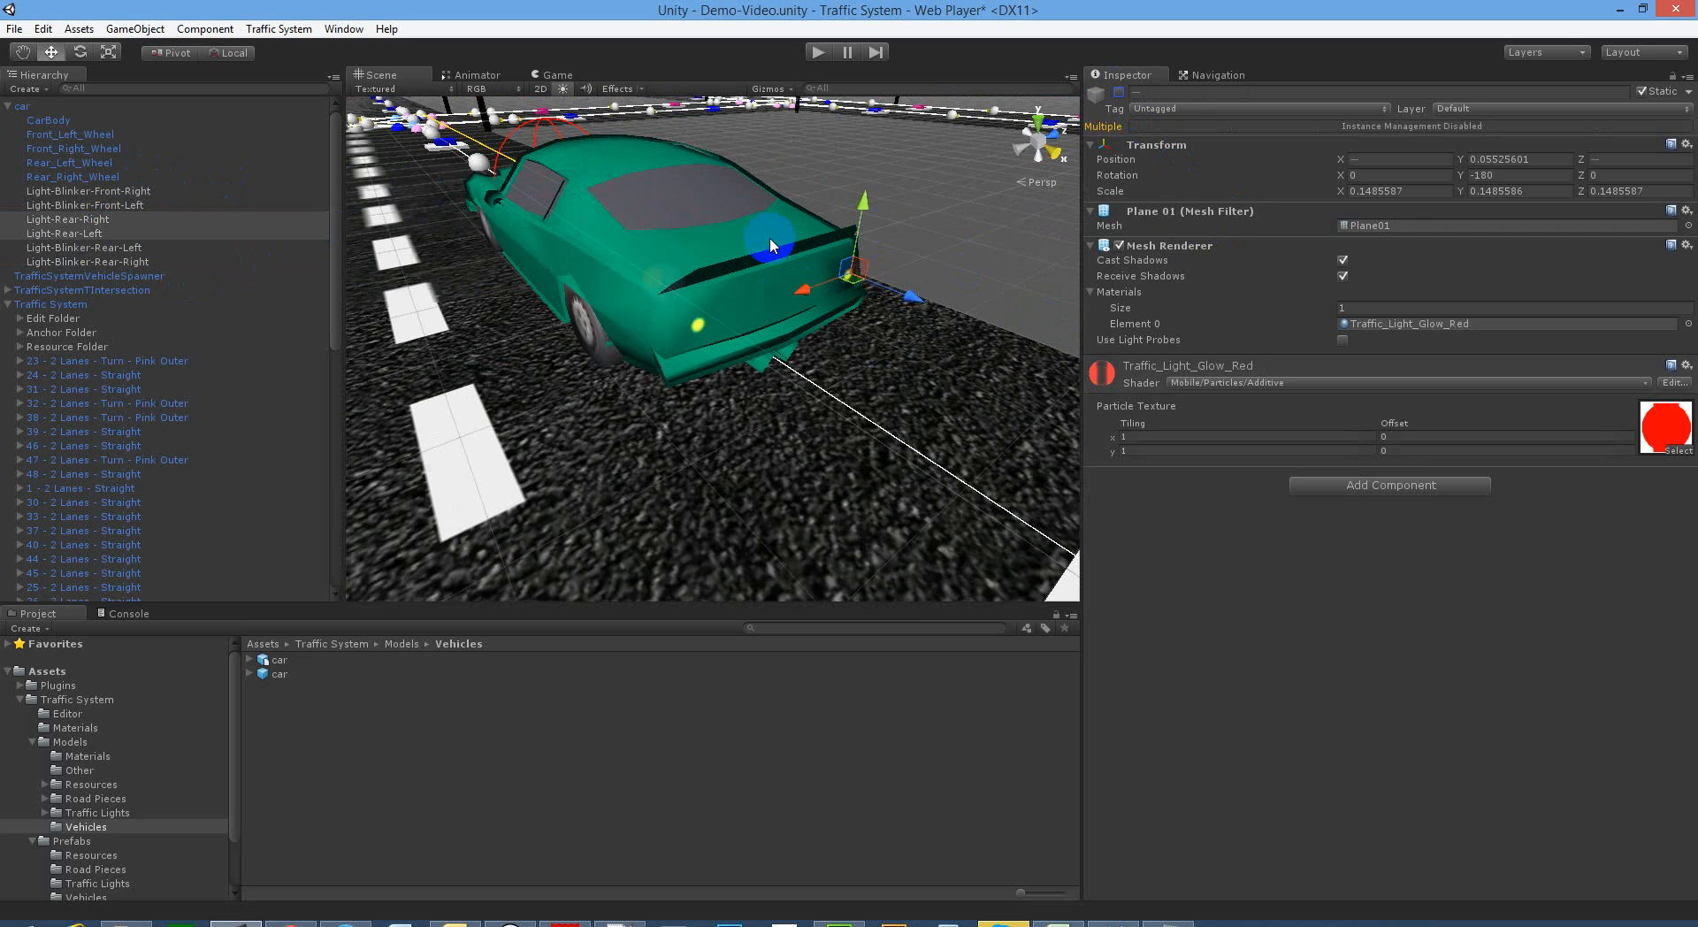
Step: Add Light-Rear-Right and Light-Rear-Left to the Lights Rear array of the car's Traffic System Vehicle script
left_click(111, 191)
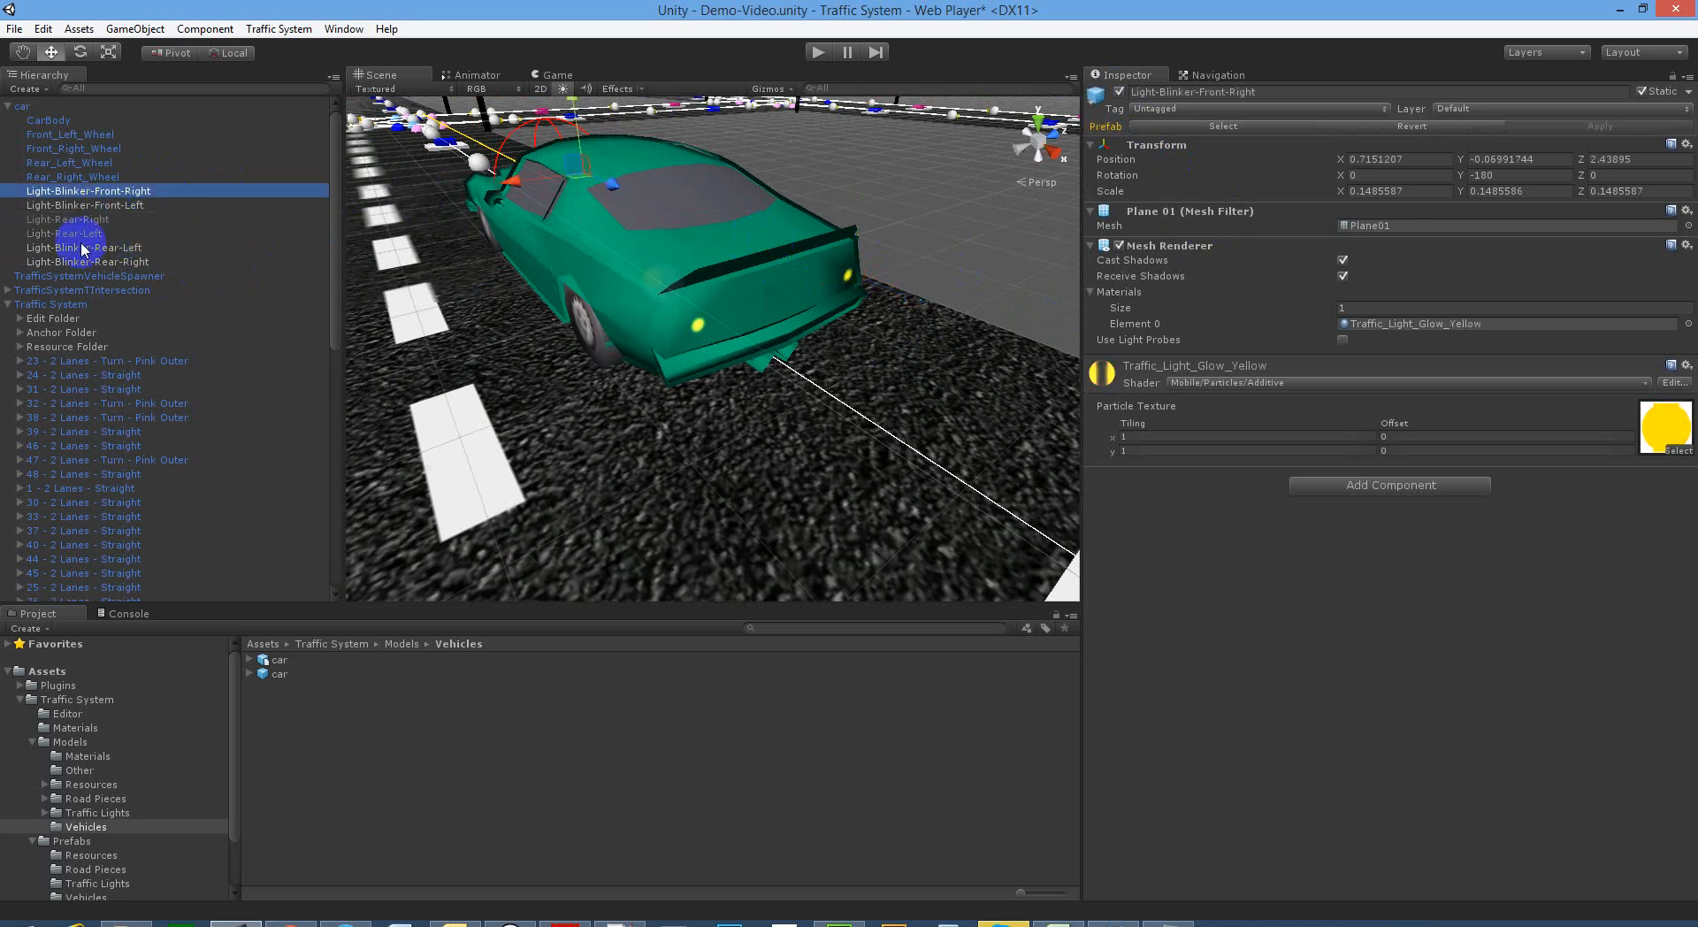
left_click_drag(778, 318, 790, 258, "alt")
left_click(32, 106)
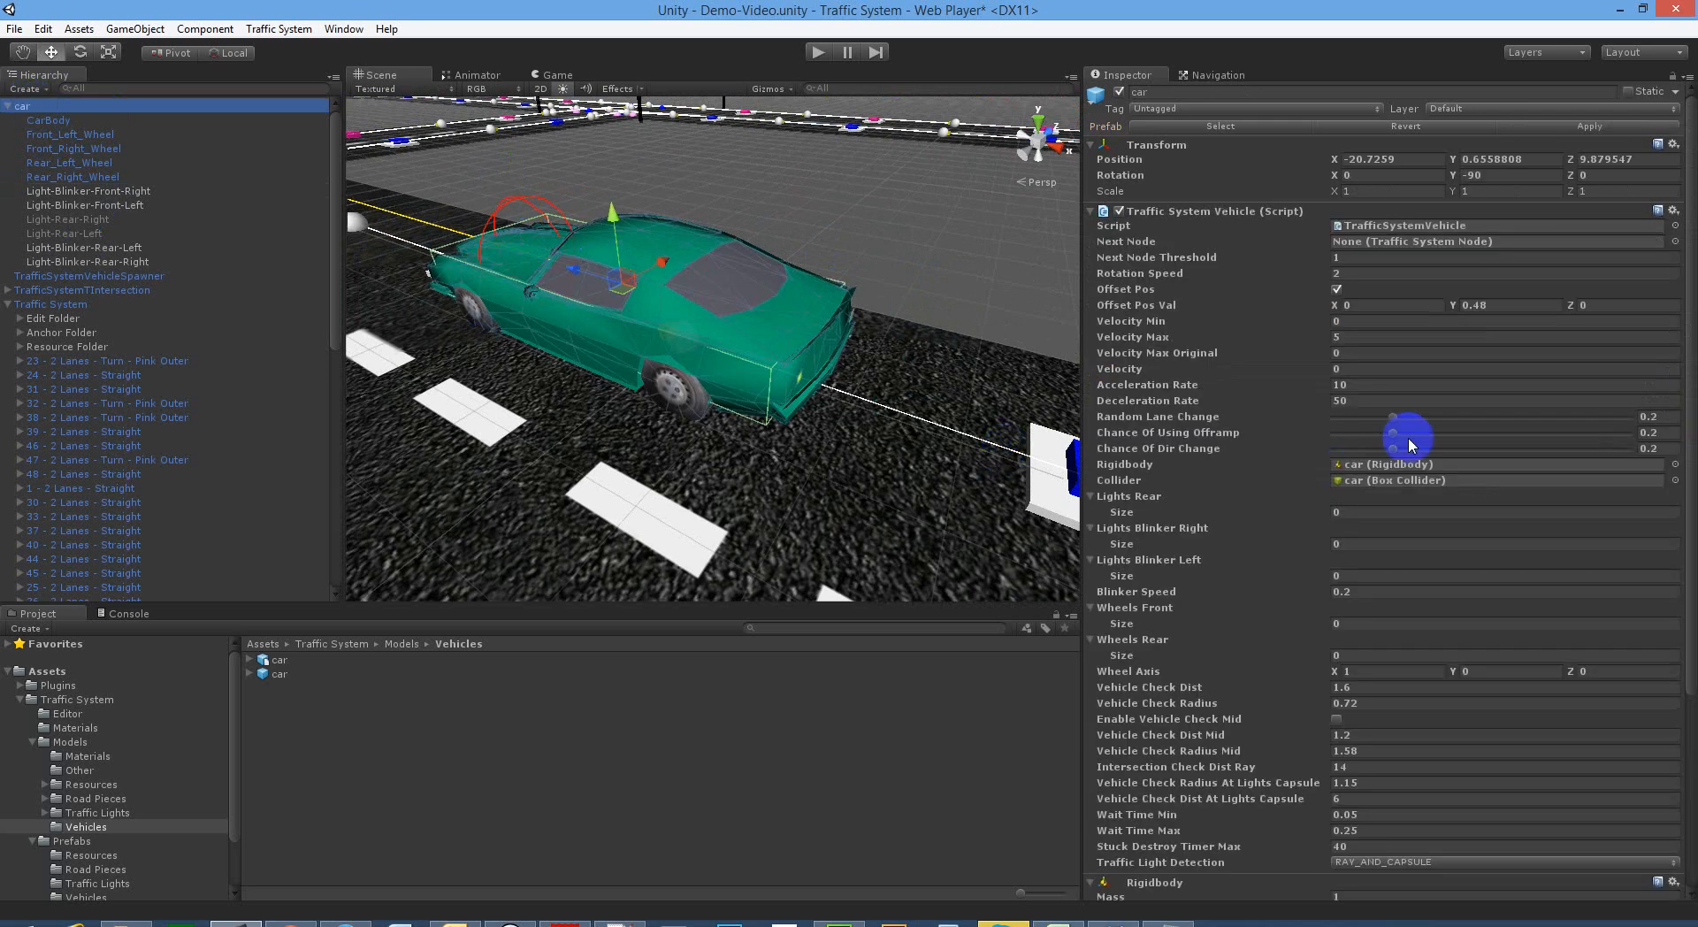
scroll(1405, 433, "down", 2)
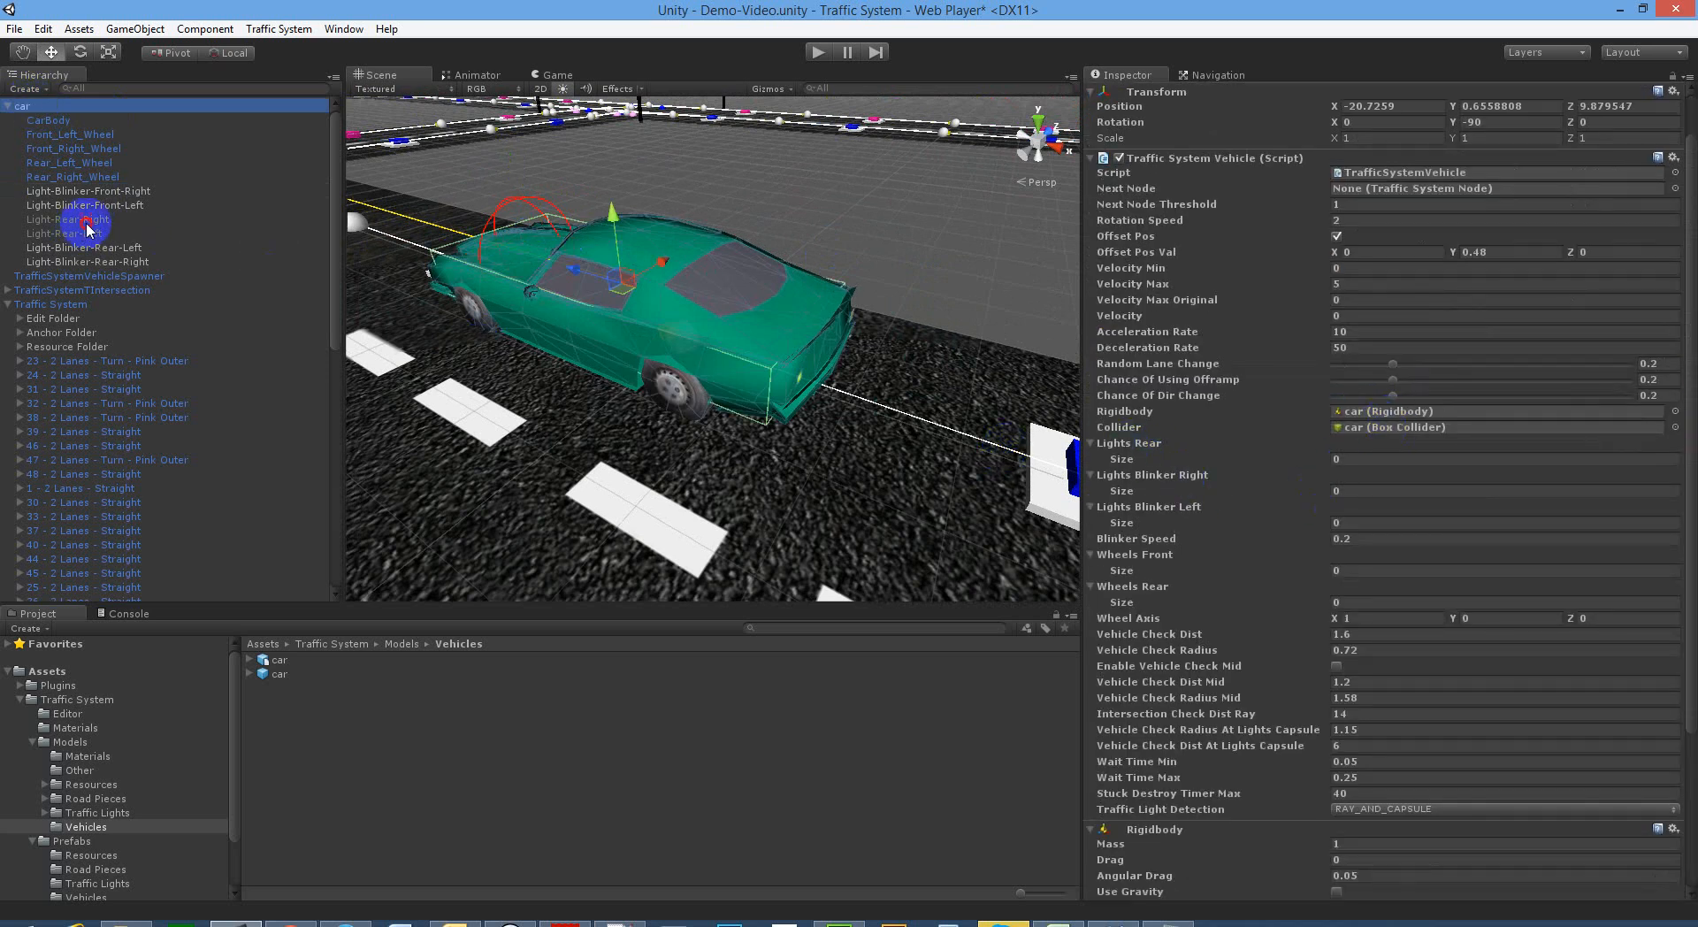
left_click_drag(76, 219, 1143, 446)
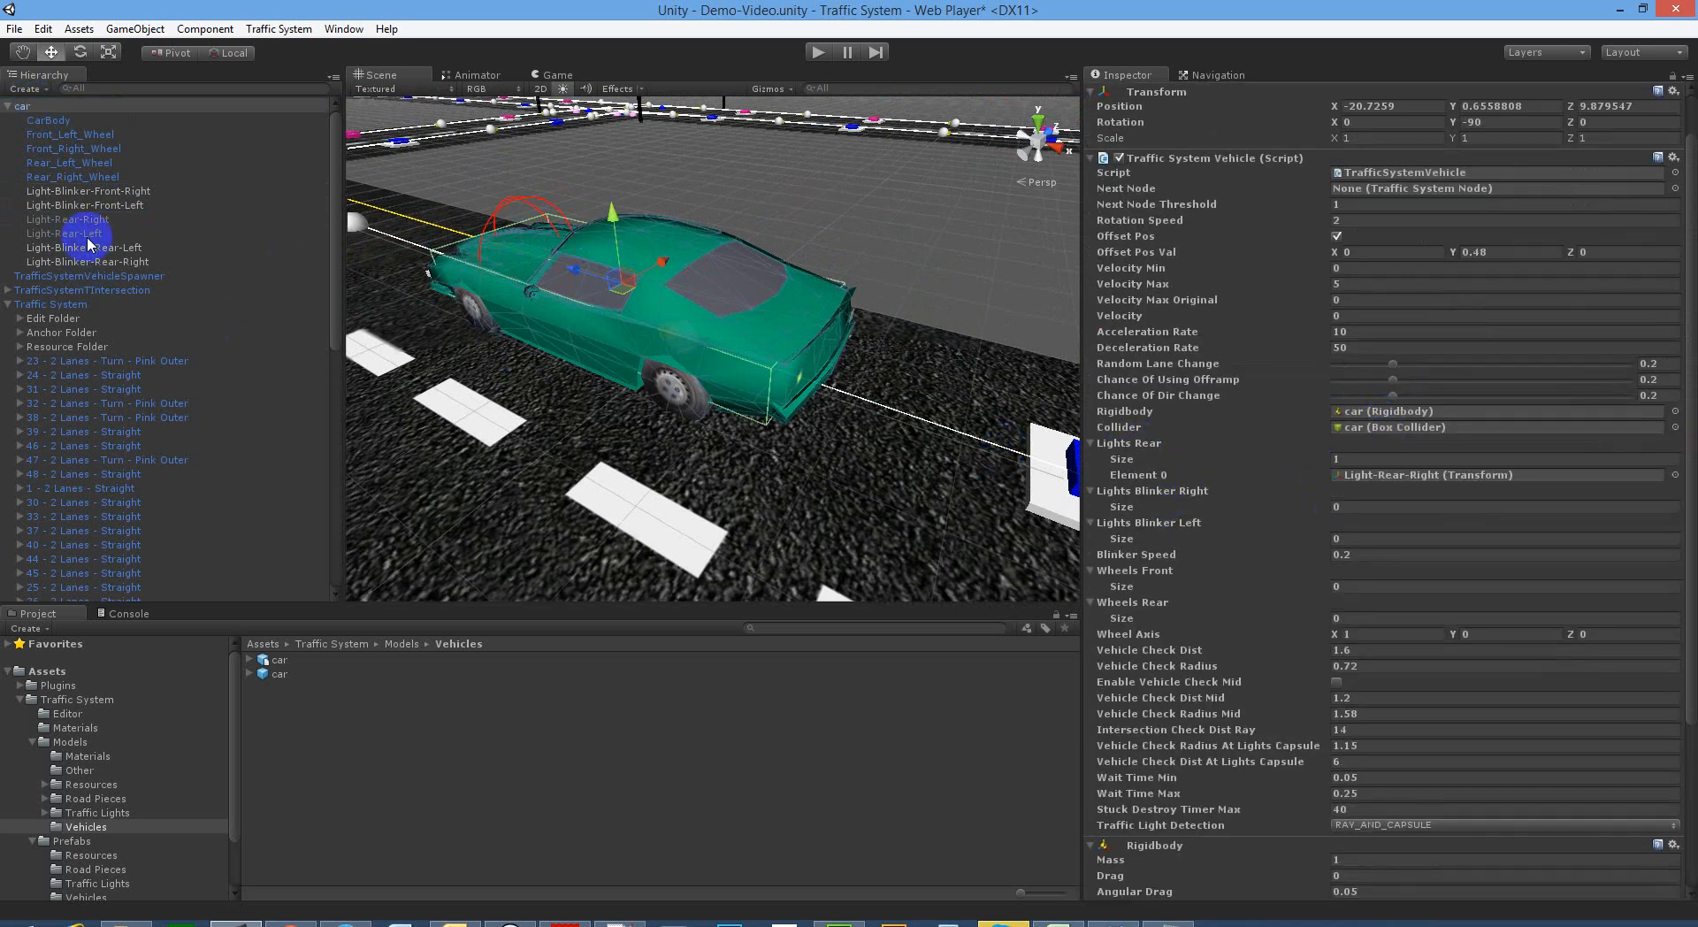
left_click_drag(85, 233, 1150, 447)
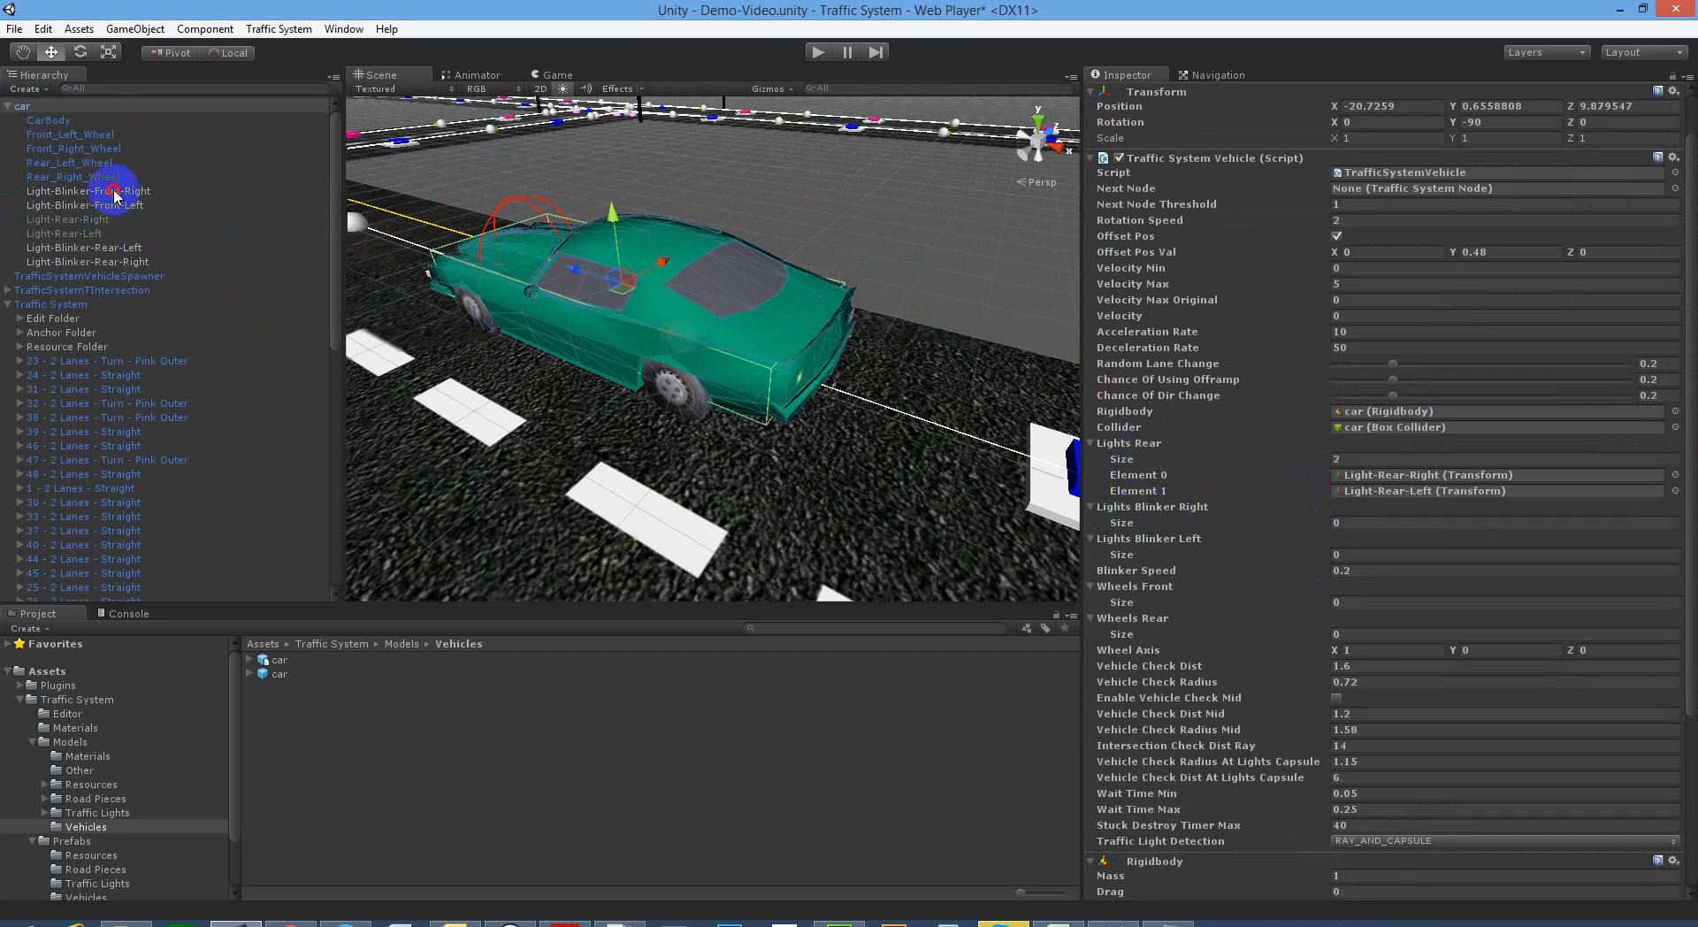
Step: Assign the front-right and rear-right blinkers to Lights Blinker Right, and the front-left and rear-left blinkers to Lights Blinker Left
left_click_drag(113, 192, 1169, 517)
left_click_drag(109, 267, 1185, 513)
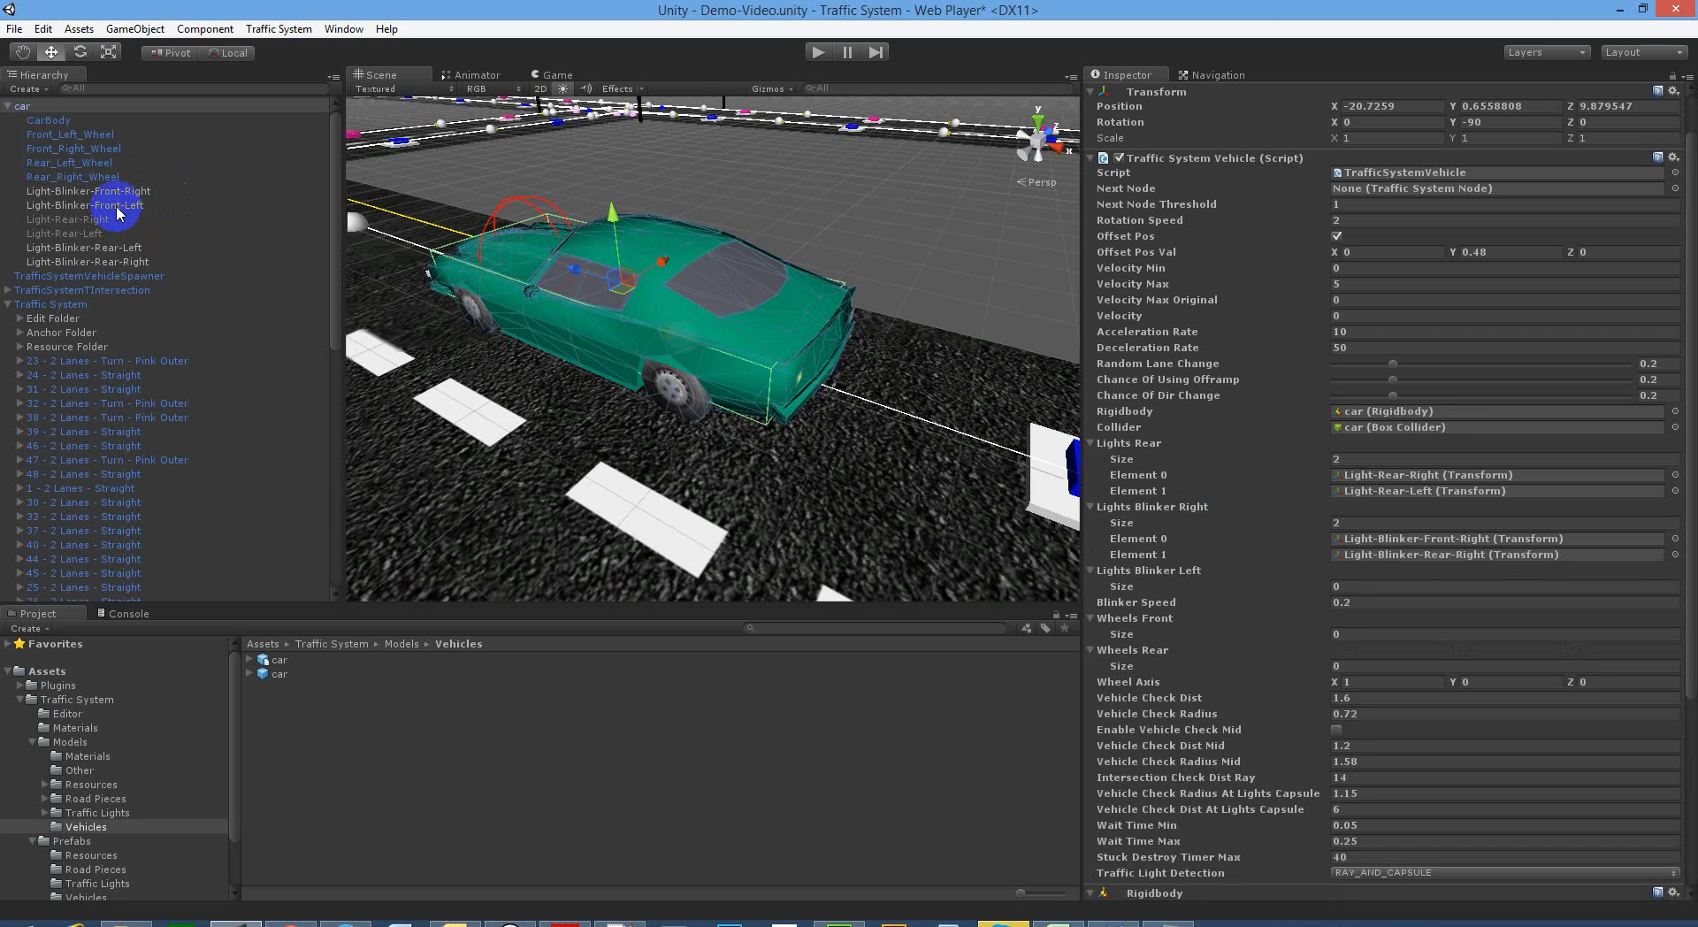
left_click_drag(113, 209, 1170, 570)
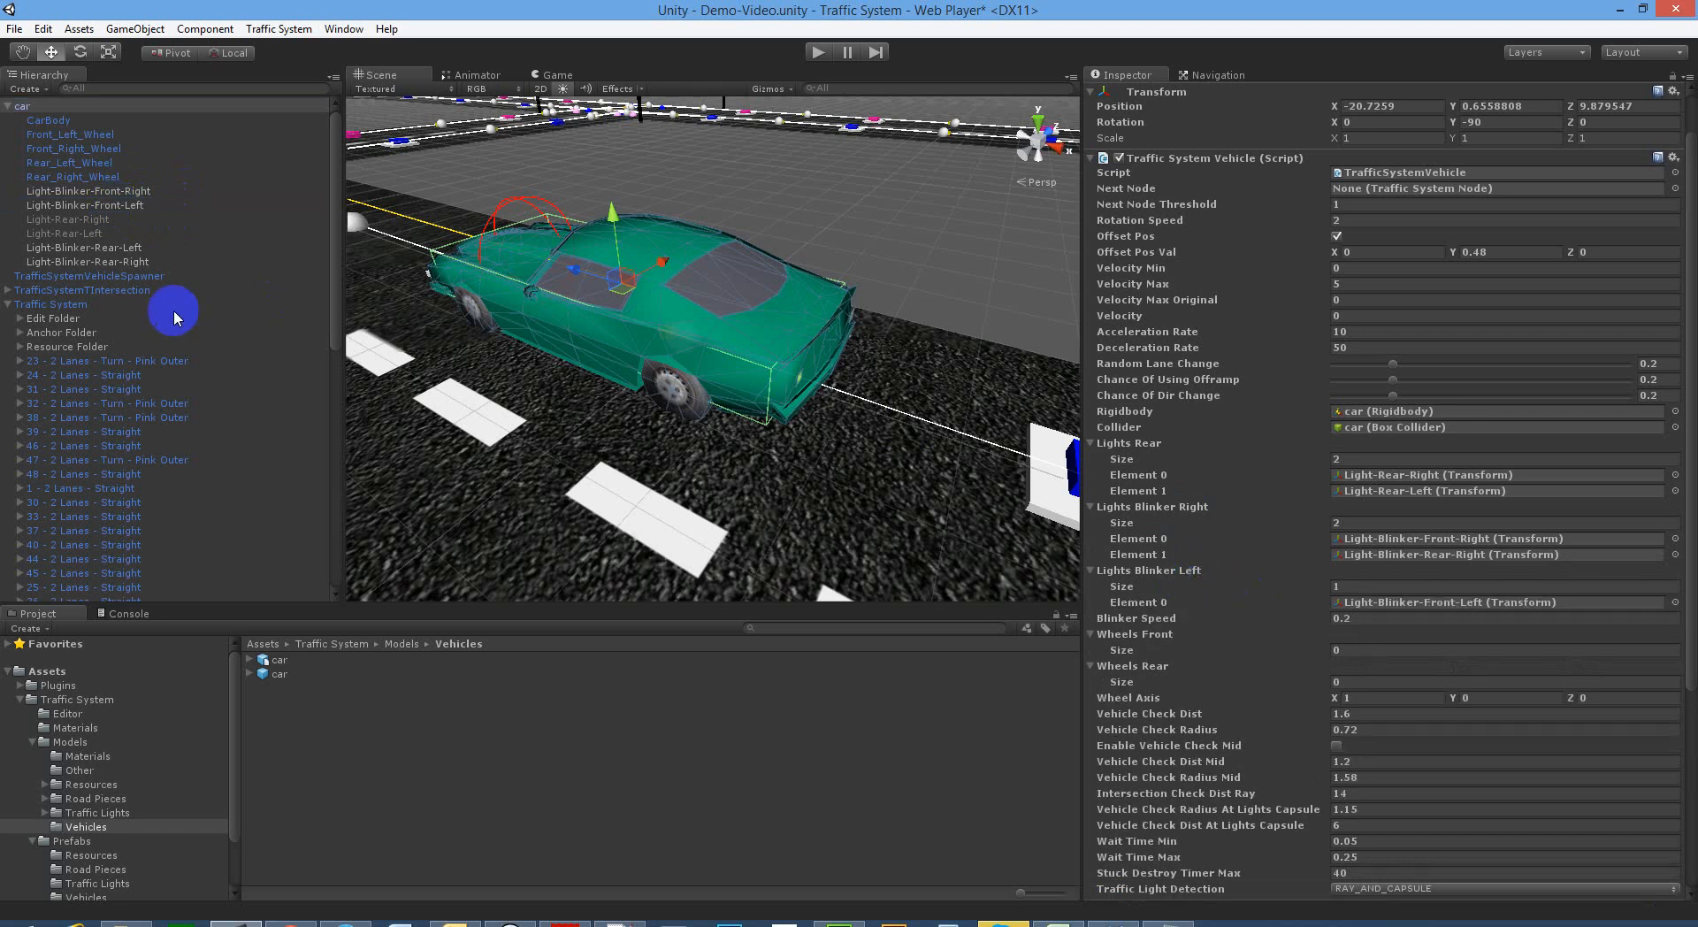
left_click_drag(126, 251, 1185, 574)
Step: Check which side of the car Light-Blinker-Rear-Left and Light-Blinker-Front-Right are on
left_click(133, 249)
left_click_drag(707, 345, 569, 315, "alt")
right_click_drag(663, 319, 659, 318)
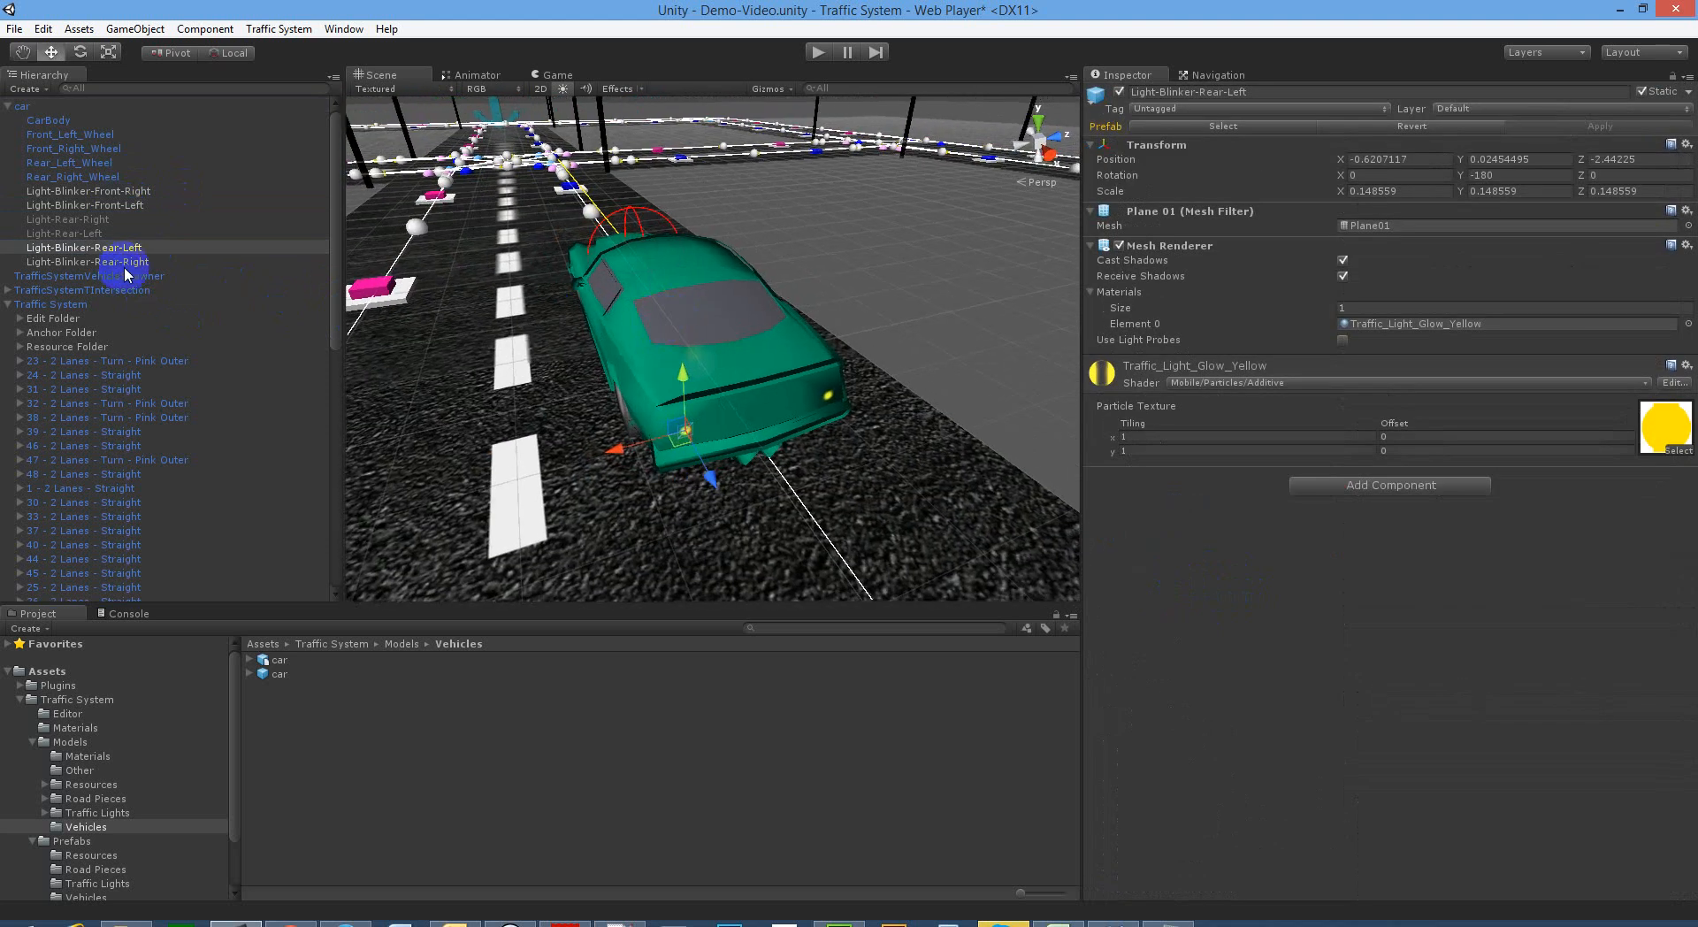
left_click(134, 192)
key("w")
right_click_drag(762, 389, 677, 371)
Step: Assign Front_Left_Wheel and Front_Right_Wheel to the car's Wheels Front array, and Rear_Left_Wheel and Rear_Right_Wheel to Wheels Rear
left_click(46, 109)
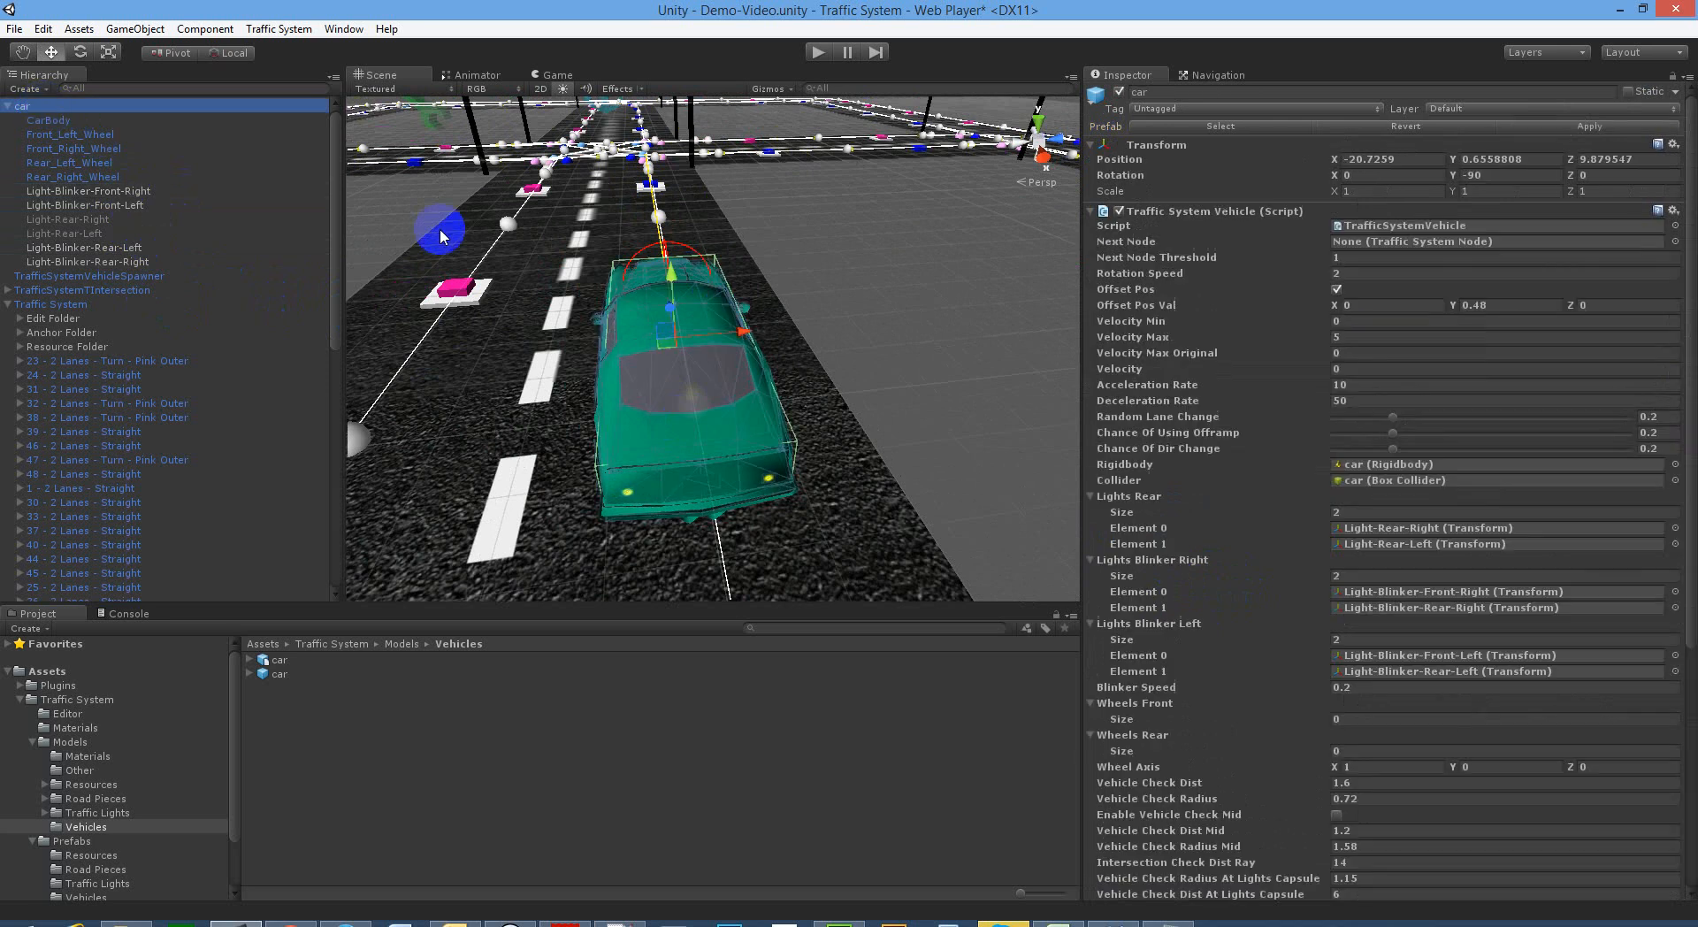
scroll(1307, 491, "down", 3)
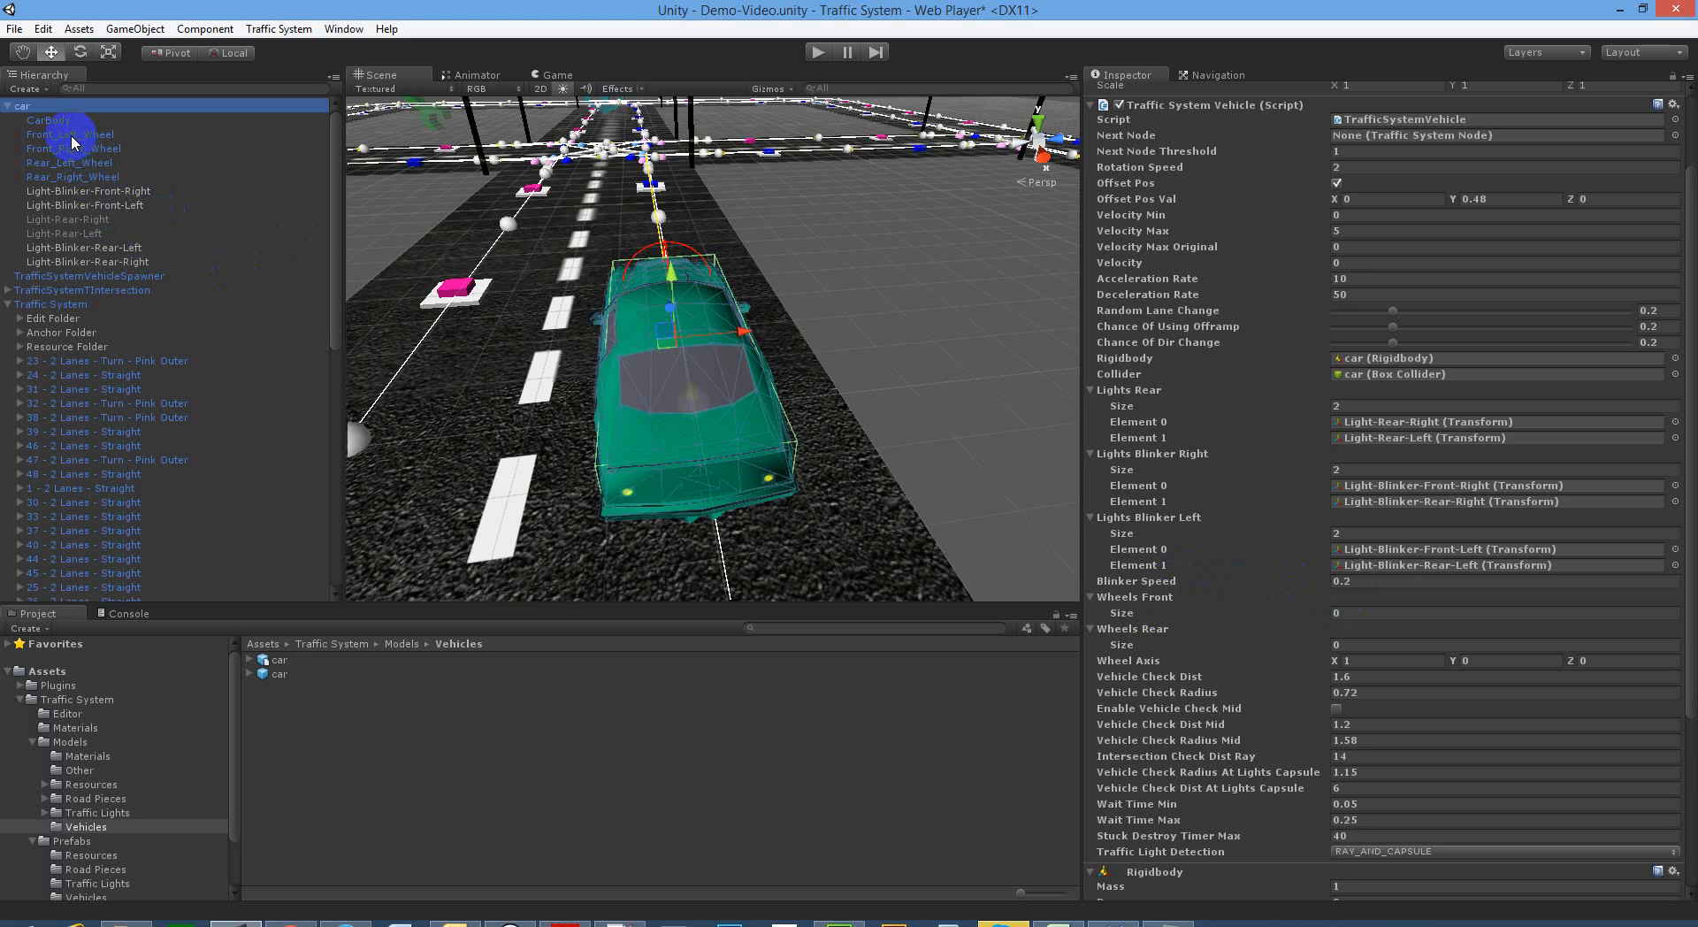
left_click_drag(71, 137, 1150, 597)
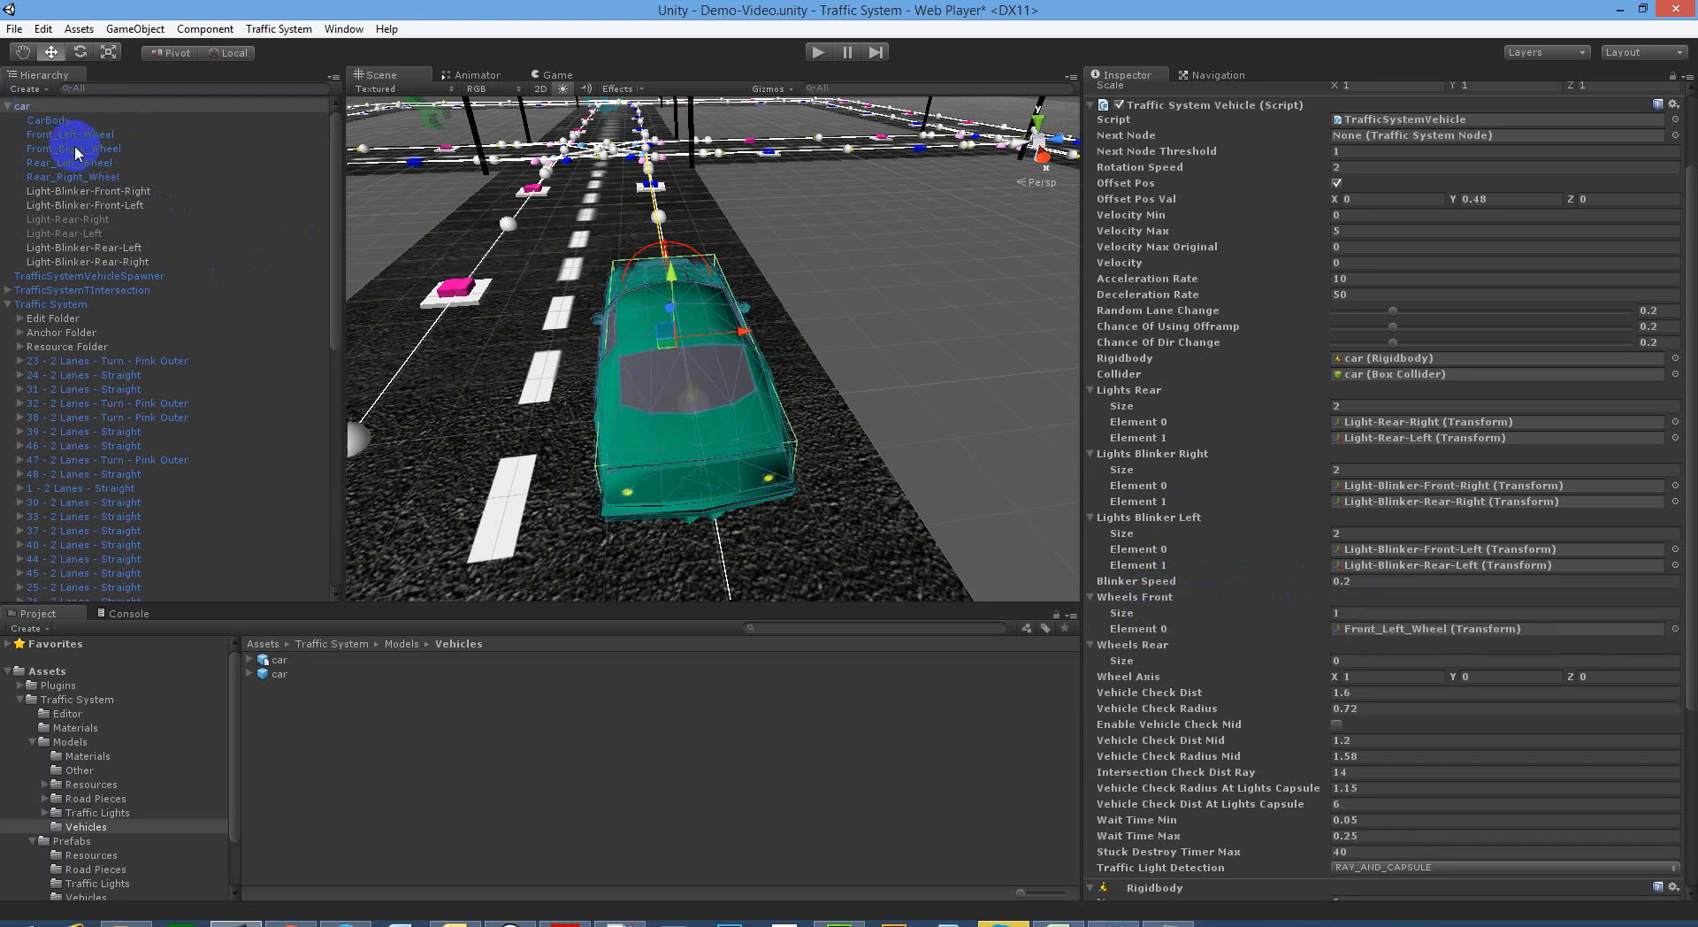
left_click_drag(69, 154, 1160, 602)
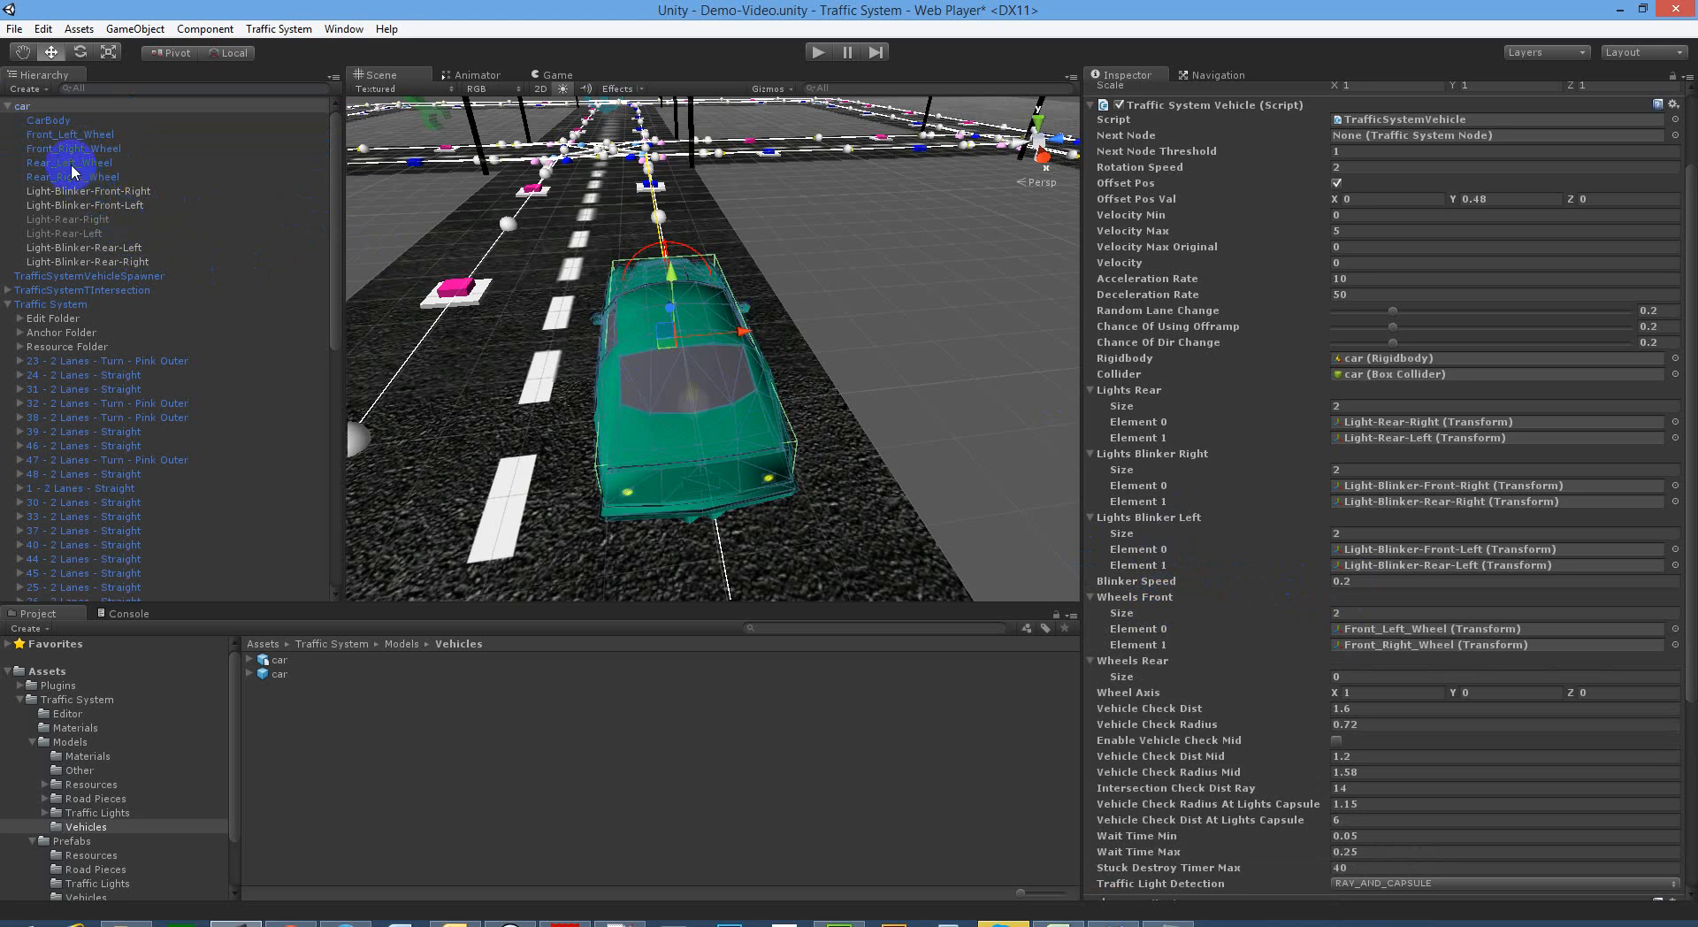
left_click_drag(74, 168, 1144, 663)
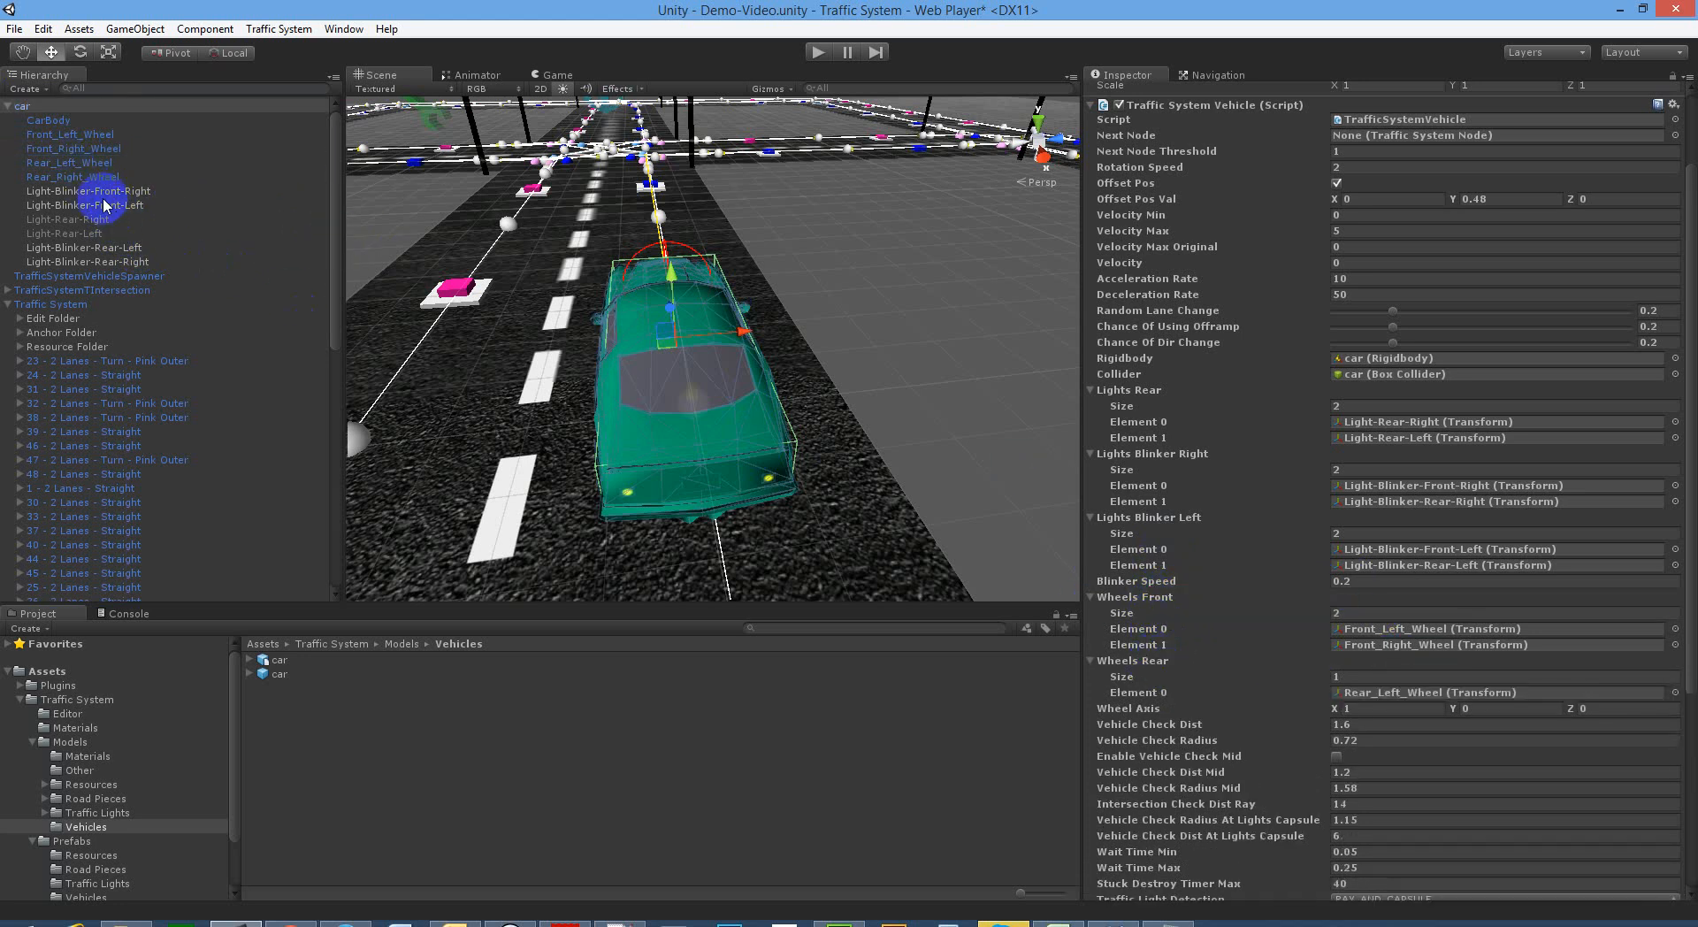
left_click_drag(76, 180, 1154, 662)
Step: Examine Rear_Left_Wheel's axes and compare them with the Wheel Axis setting in the car's vehicle script
key("a")
right_click_drag(552, 279, 871, 375)
left_click(871, 376)
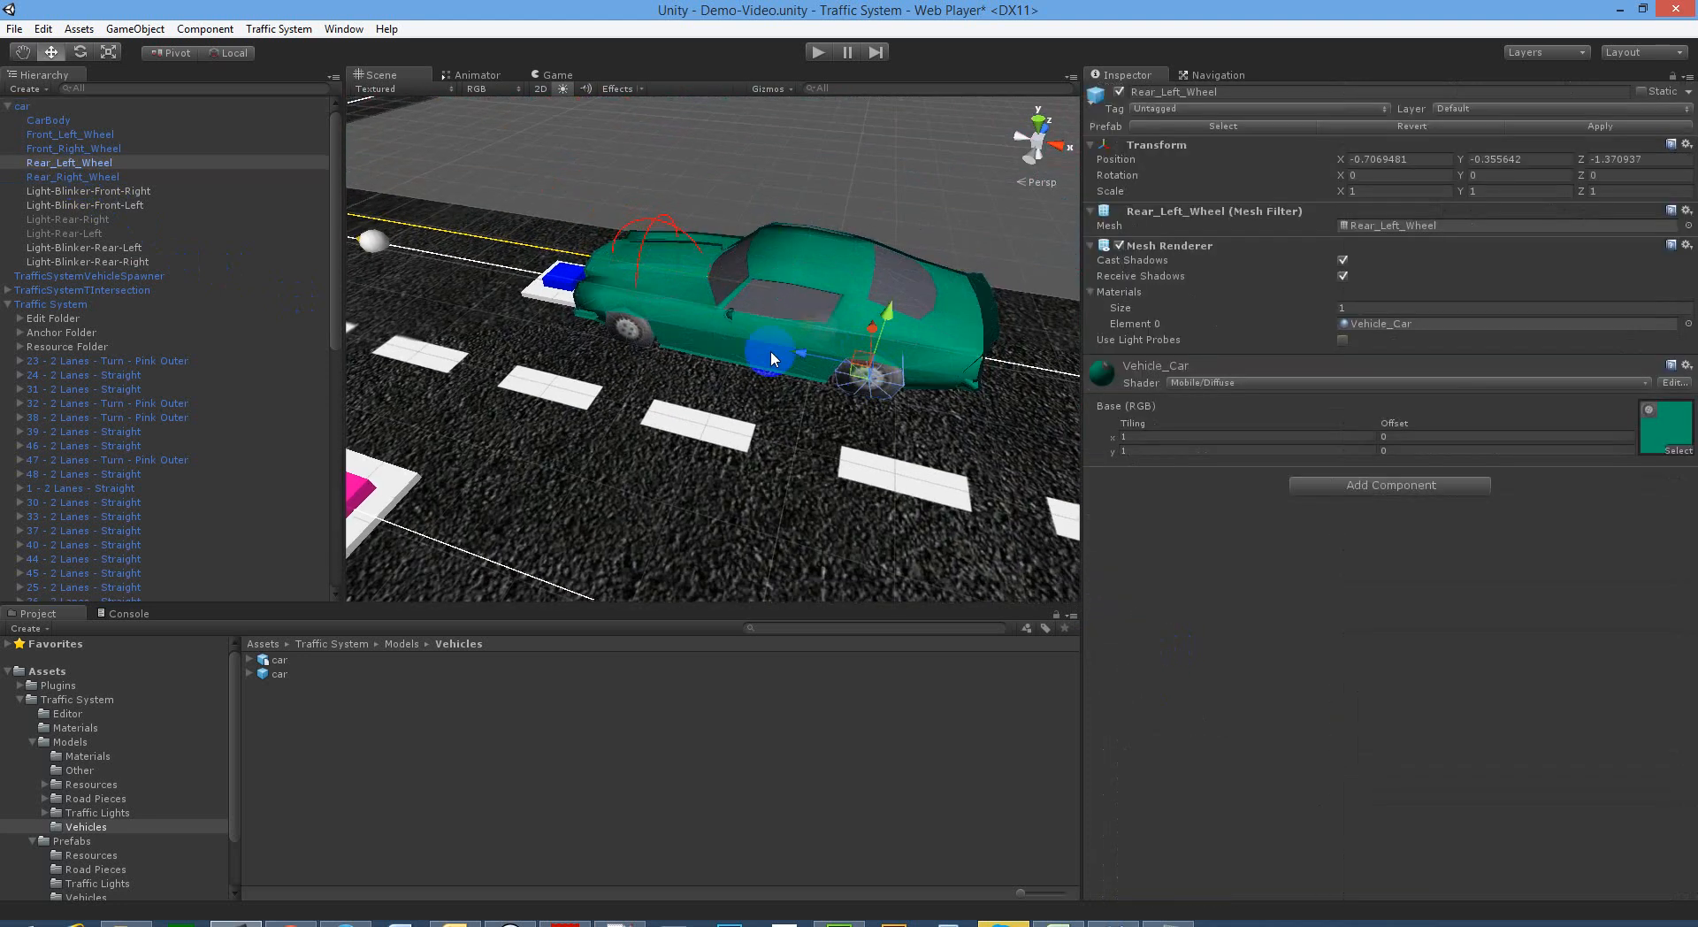
left_click(41, 106)
scroll(1283, 504, "down", 6)
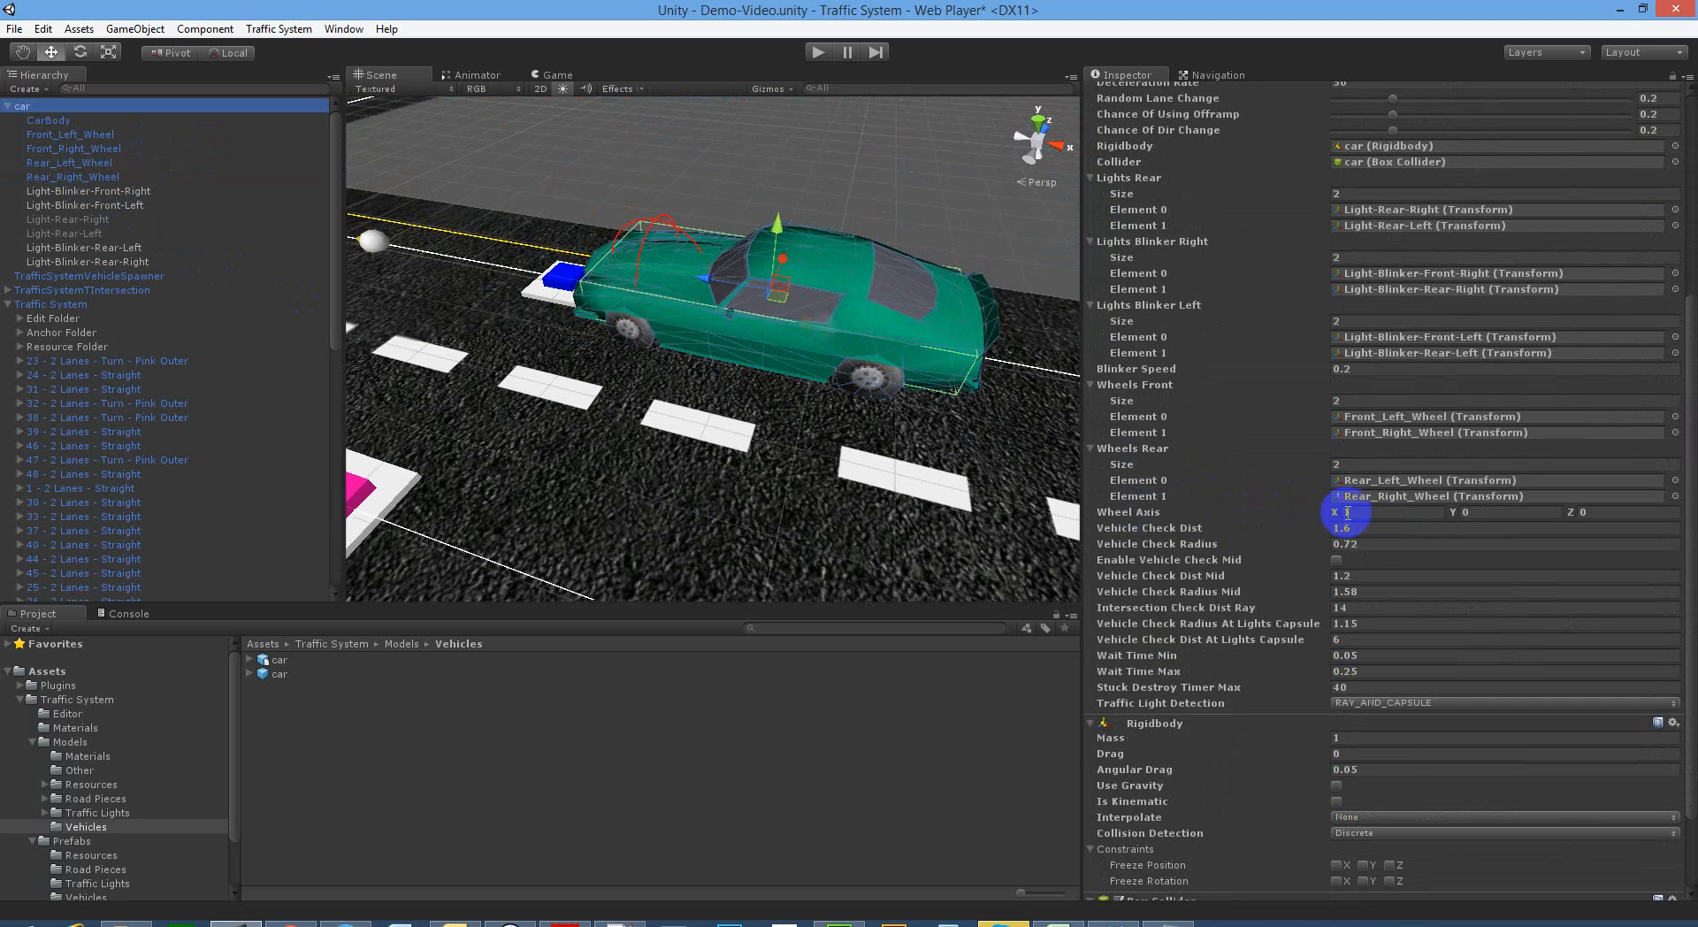
left_click_drag(997, 401, 722, 316, "alt")
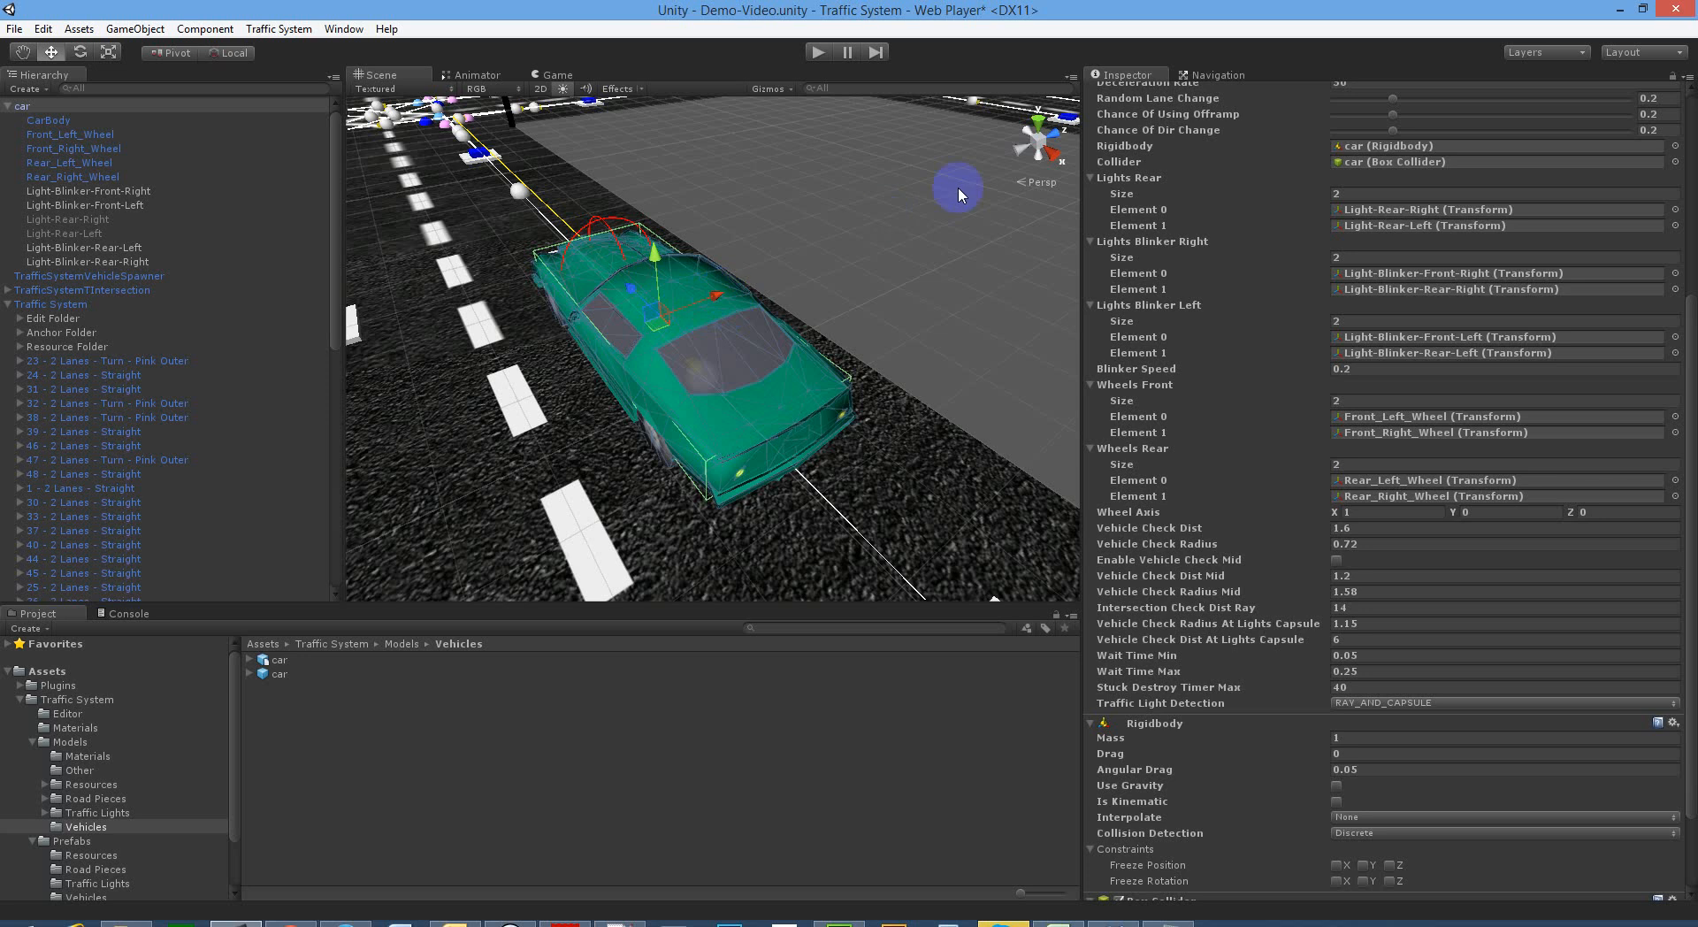
left_click_drag(882, 226, 1048, 231, "alt")
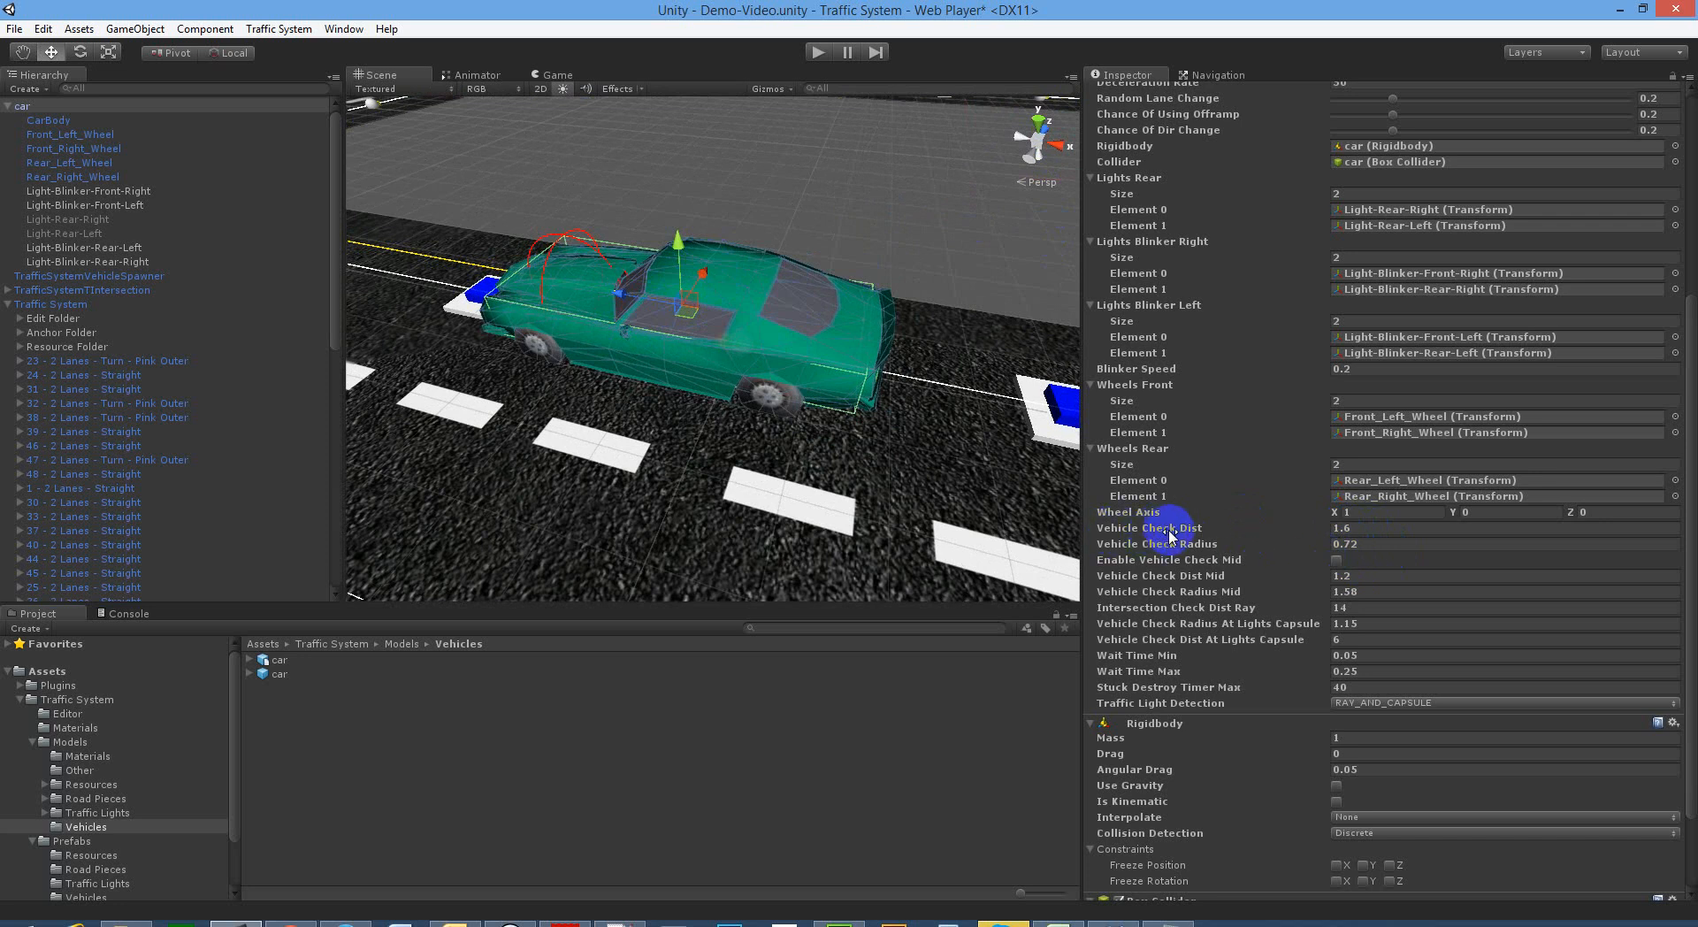
Step: Set Vehicle Check Dist to 2.39 and Vehicle Check Radius to 1.04 so the detection sphere sits at the car's front
left_click_drag(929, 485, 926, 350, "alt")
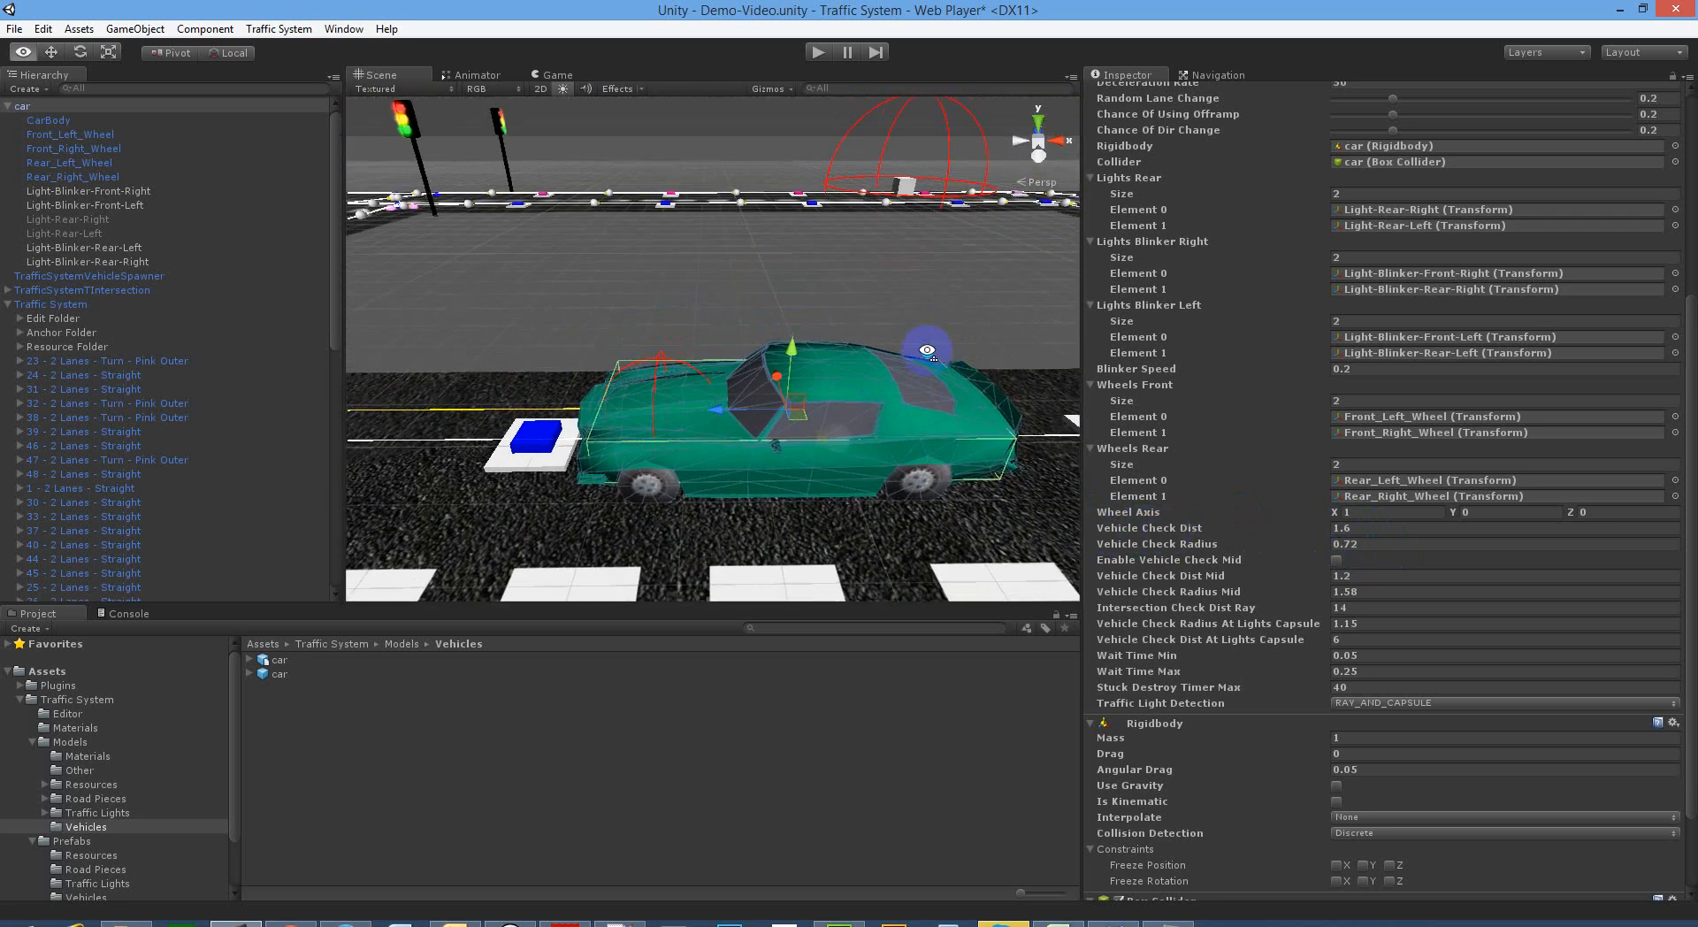
right_click_drag(927, 350, 895, 387)
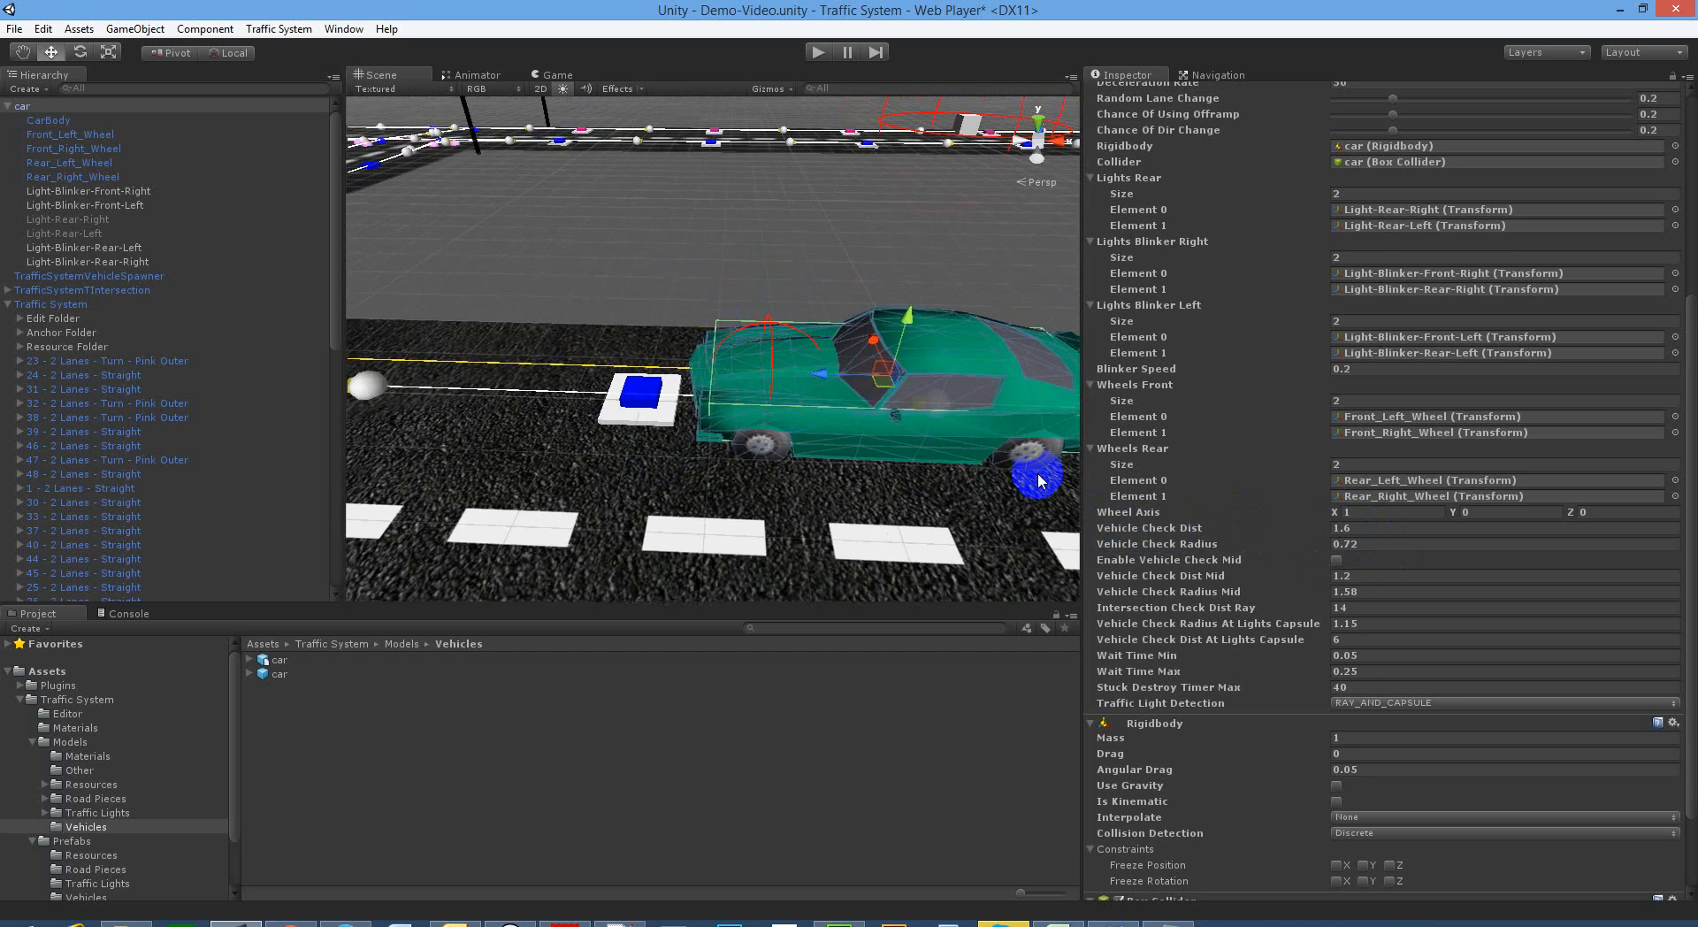
left_click_drag(1190, 530, 1230, 531)
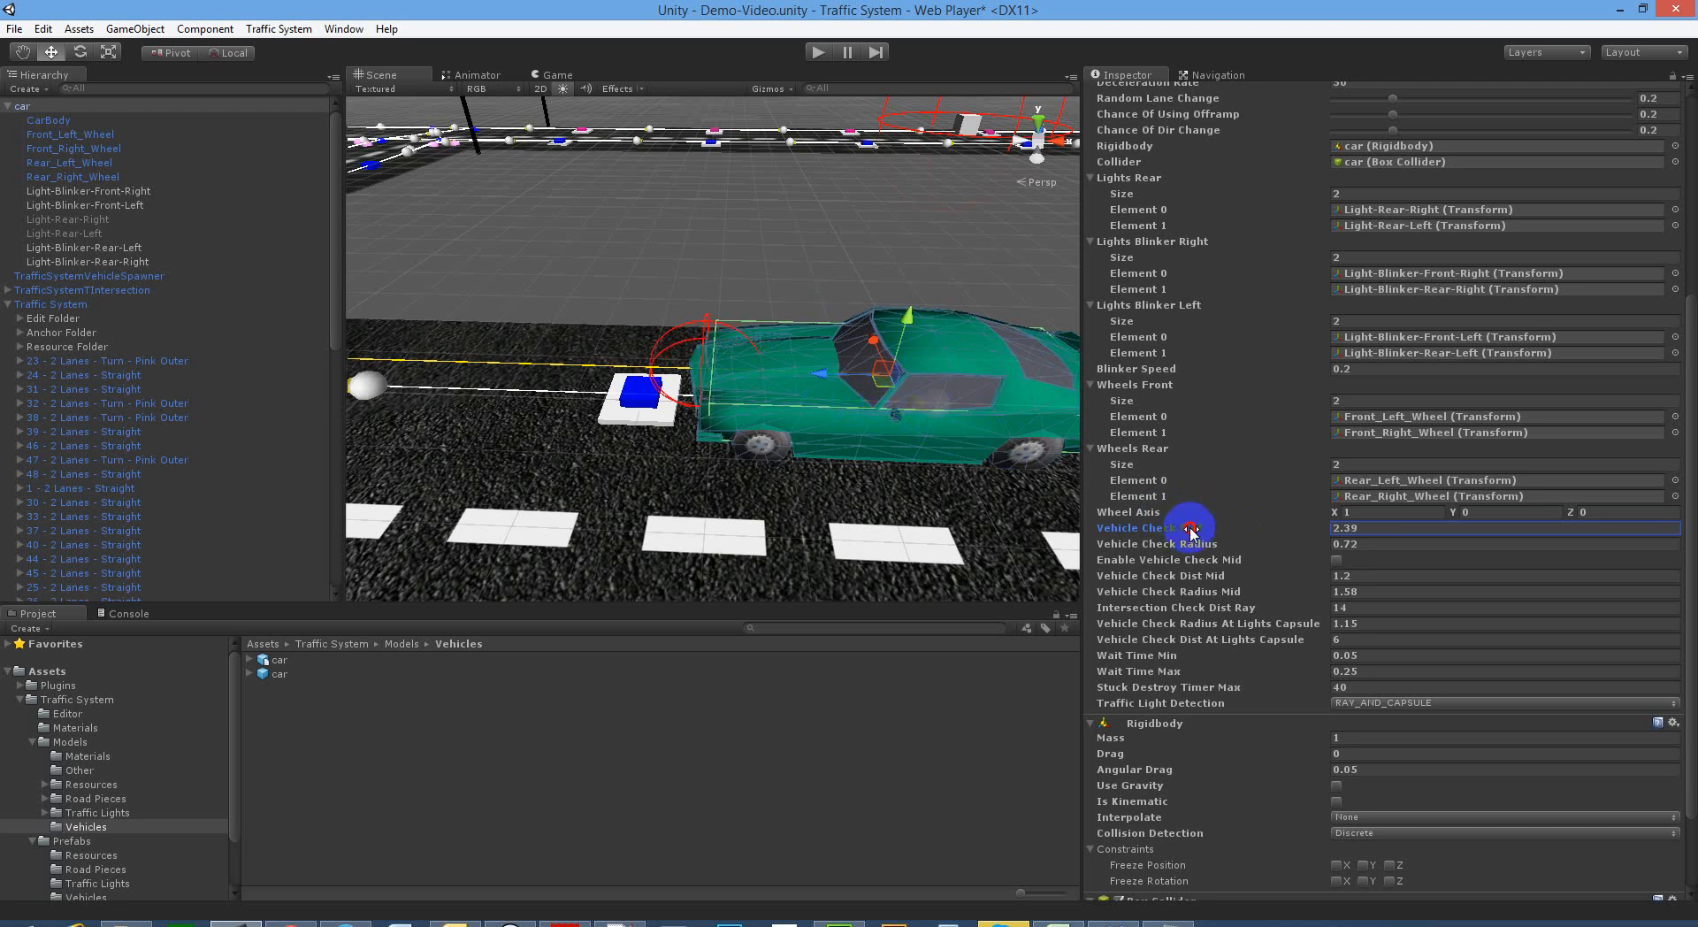
left_click_drag(1164, 548, 1185, 547)
mouse_move(827, 448)
left_mouse_down("alt")
mouse_move(939, 431)
mouse_move(1292, 436)
mouse_move(756, 420)
mouse_move(693, 393)
mouse_move(568, 390)
mouse_move(824, 417)
left_mouse_up("alt")
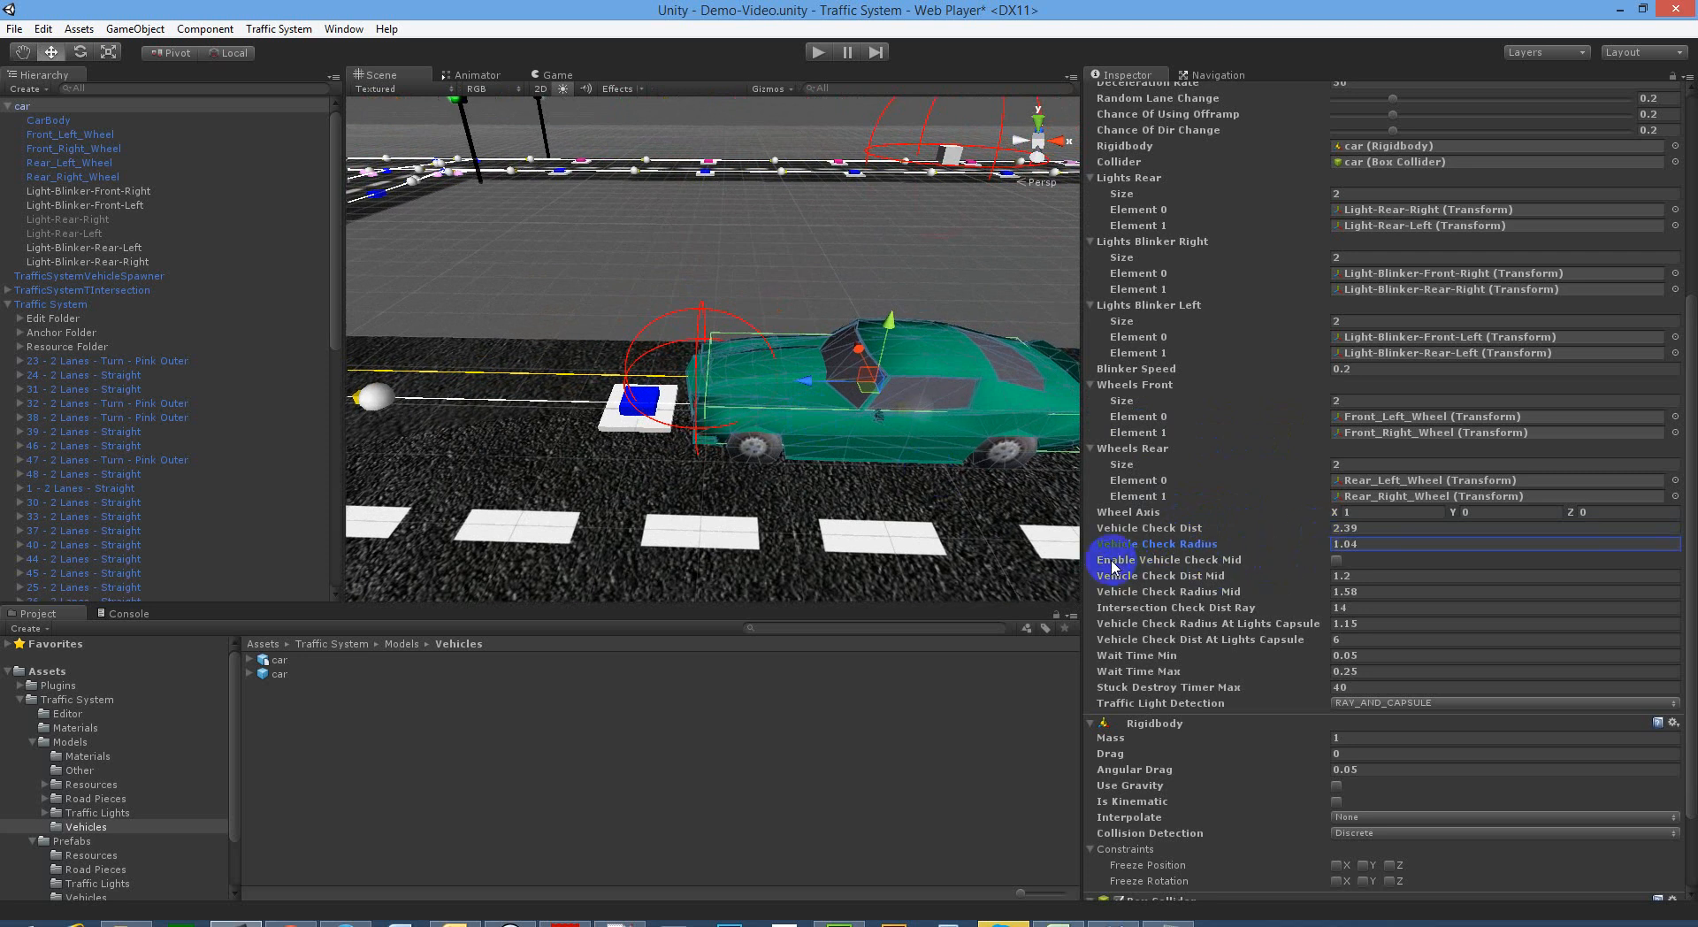
Step: Temporarily enable Vehicle Check Mid to set Vehicle Check Dist Mid to 2.78 and Vehicle Check Radius Mid to 1.36, and disable it again
left_click(1337, 561)
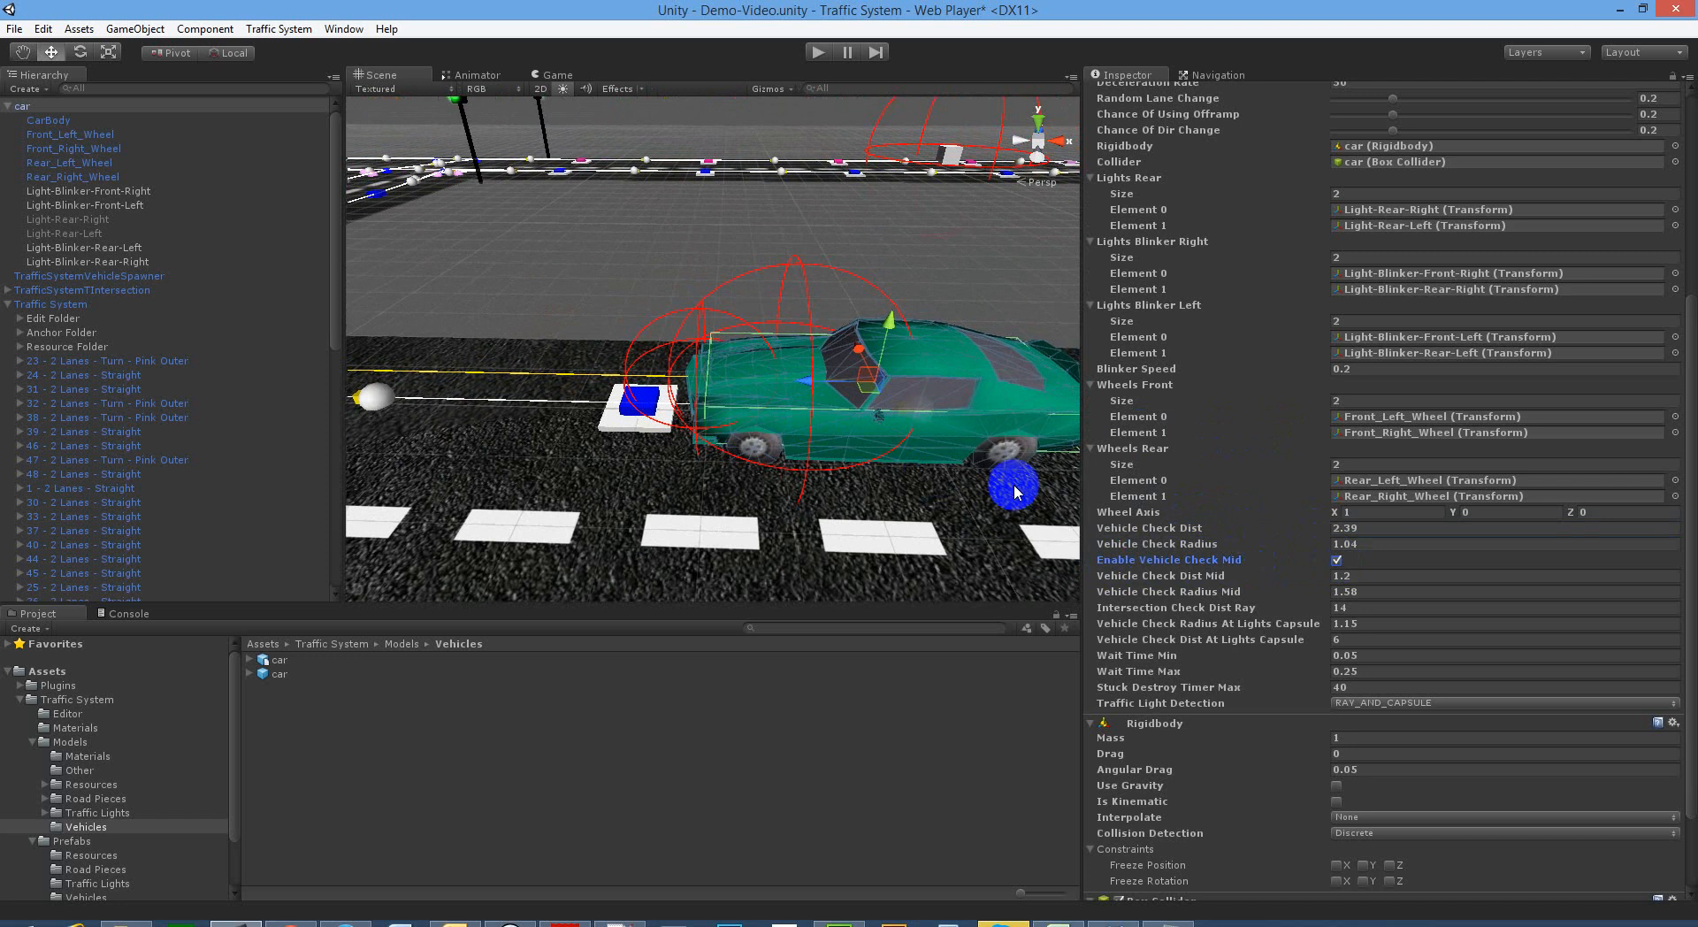
mouse_move(1012, 481)
left_mouse_down("alt")
mouse_move(872, 462)
mouse_move(1008, 496)
left_mouse_up("alt")
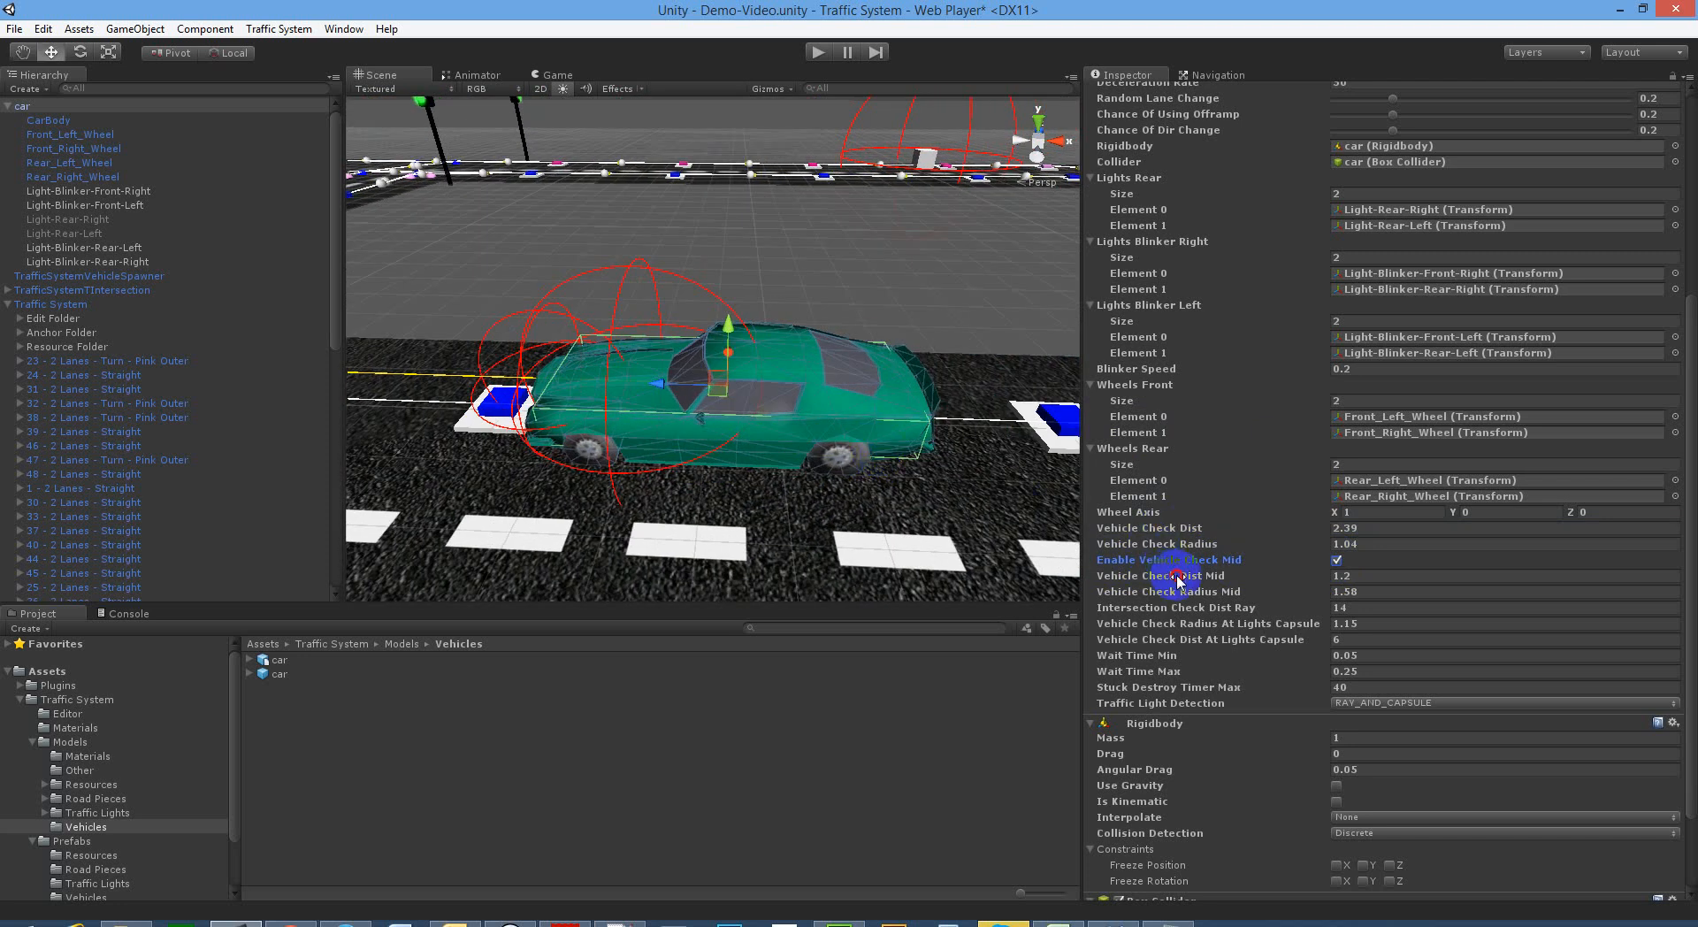
left_click_drag(1176, 579, 1212, 605)
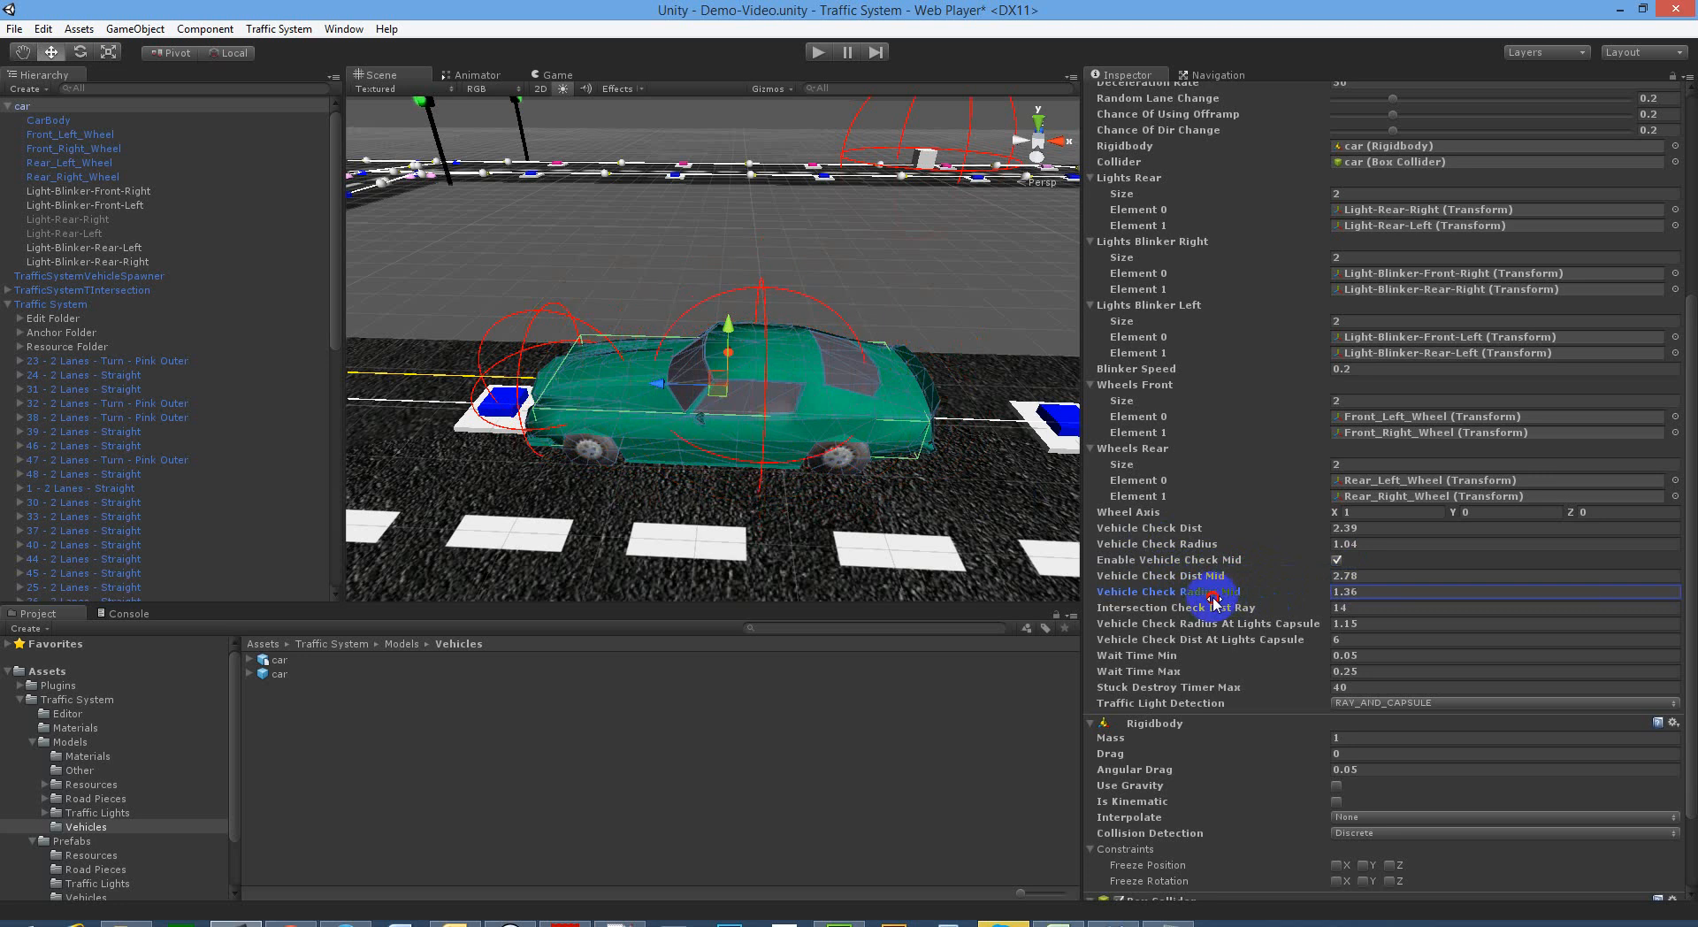
left_click(1337, 561)
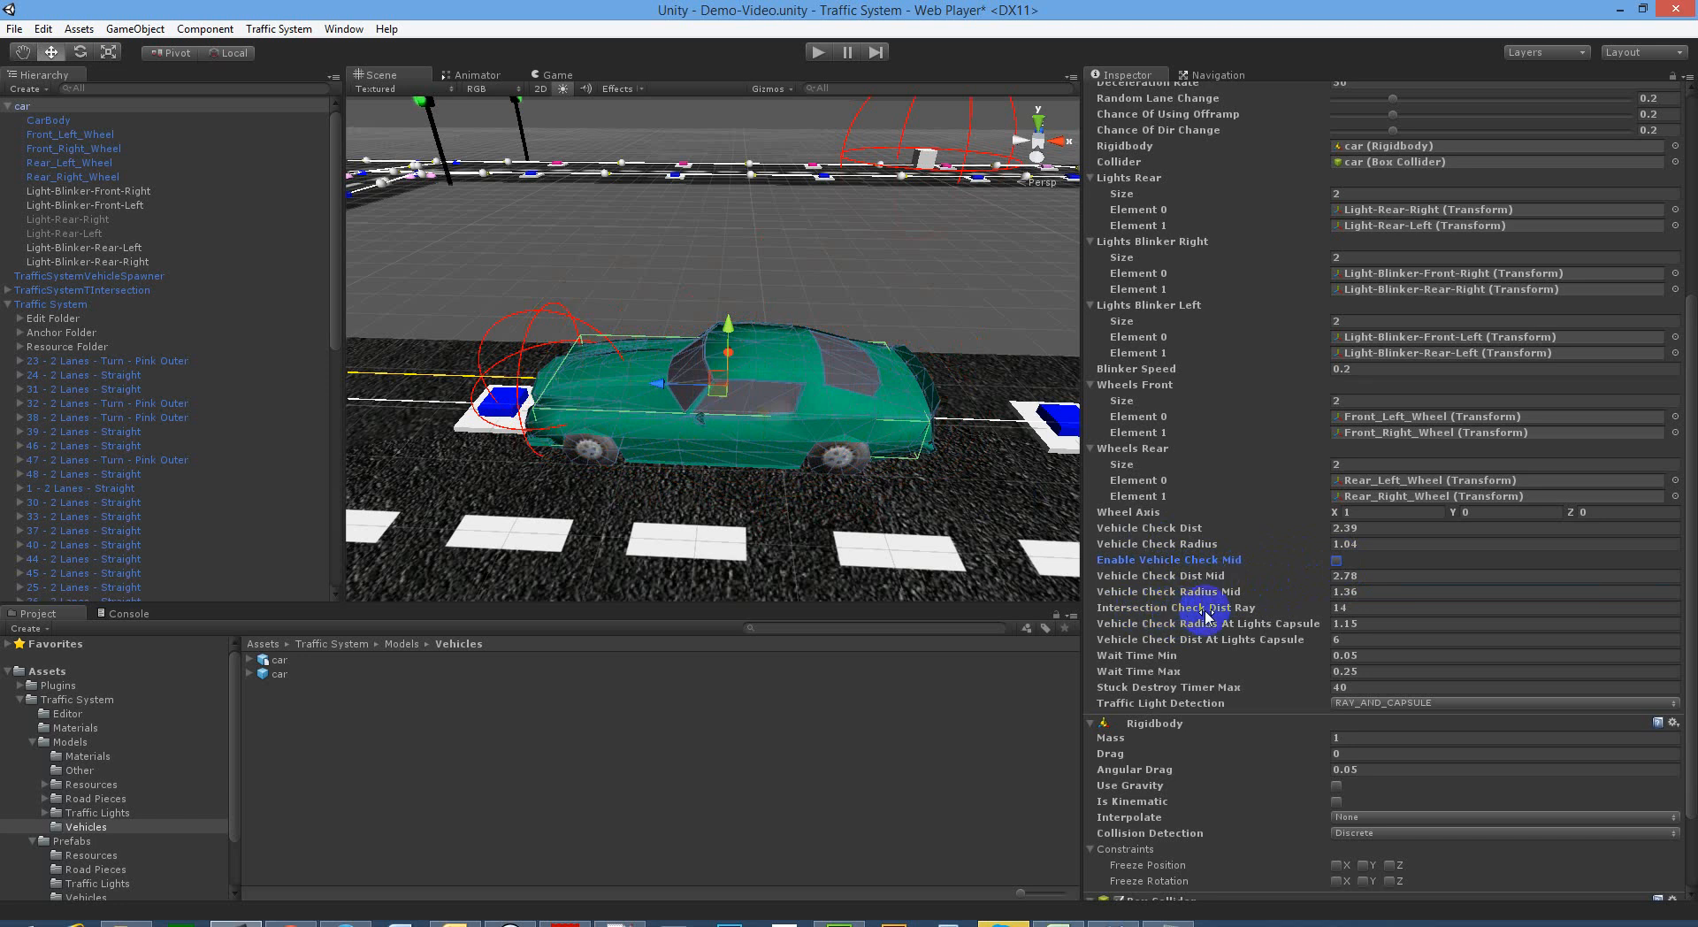
Step: Move the car forward along its lane to the edge of the traffic-light intersection, at about X -33.12
left_click_drag(778, 442, 561, 368, "alt")
scroll(707, 382, "up", 3)
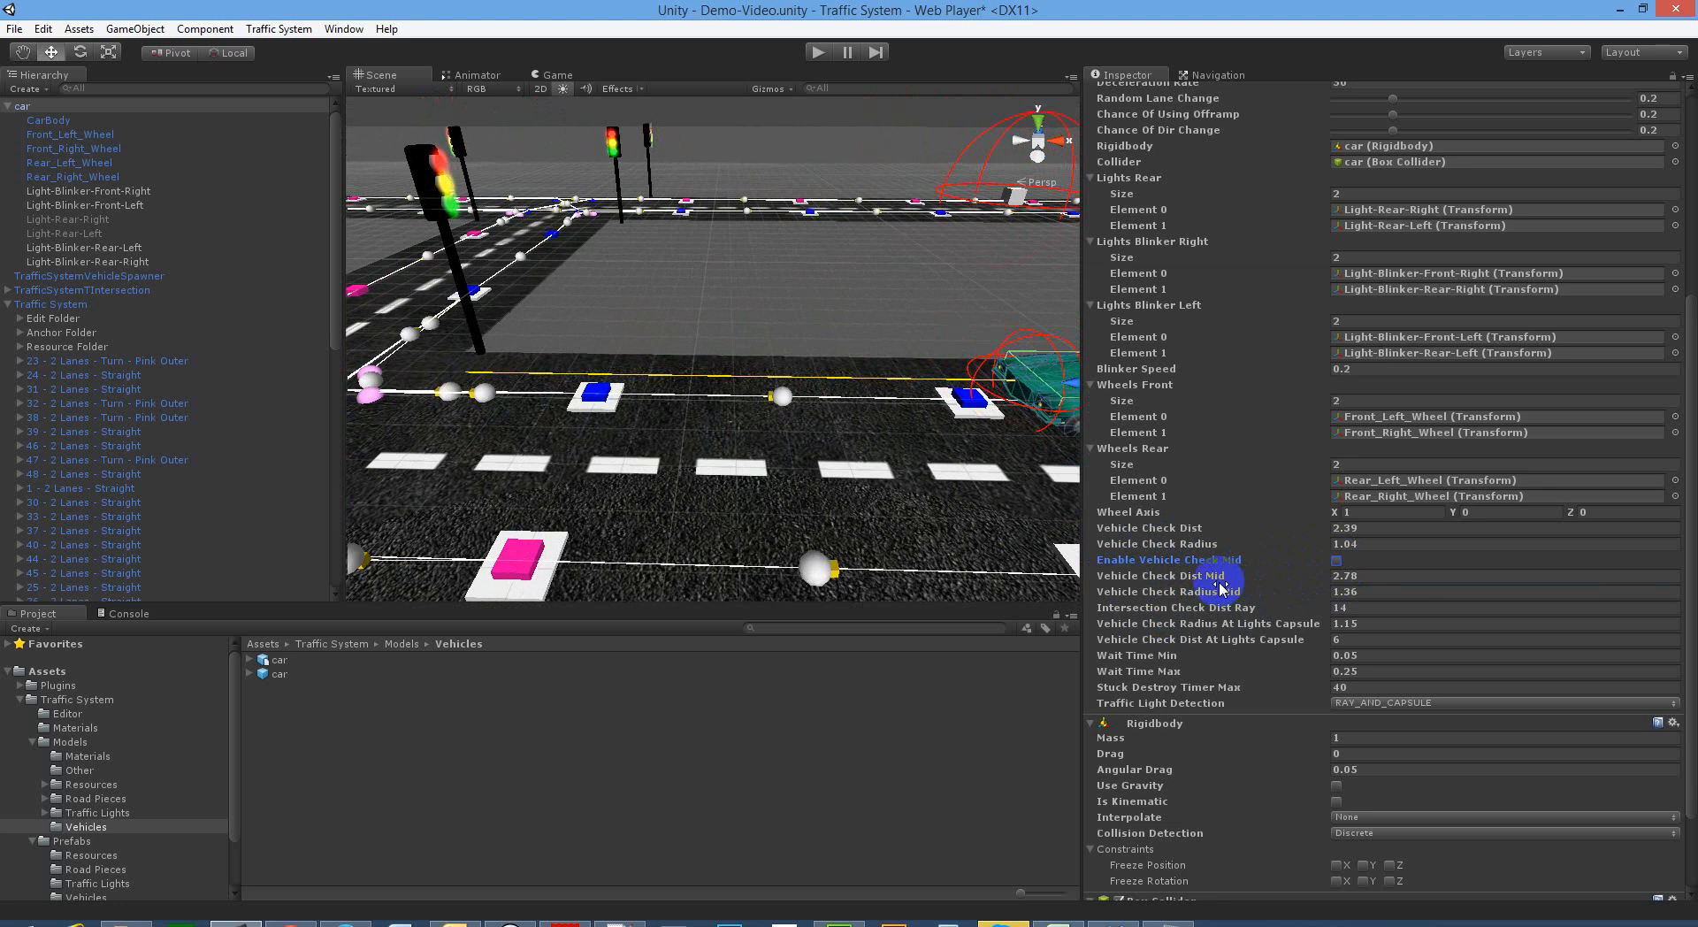
left_click_drag(1241, 610, 919, 482)
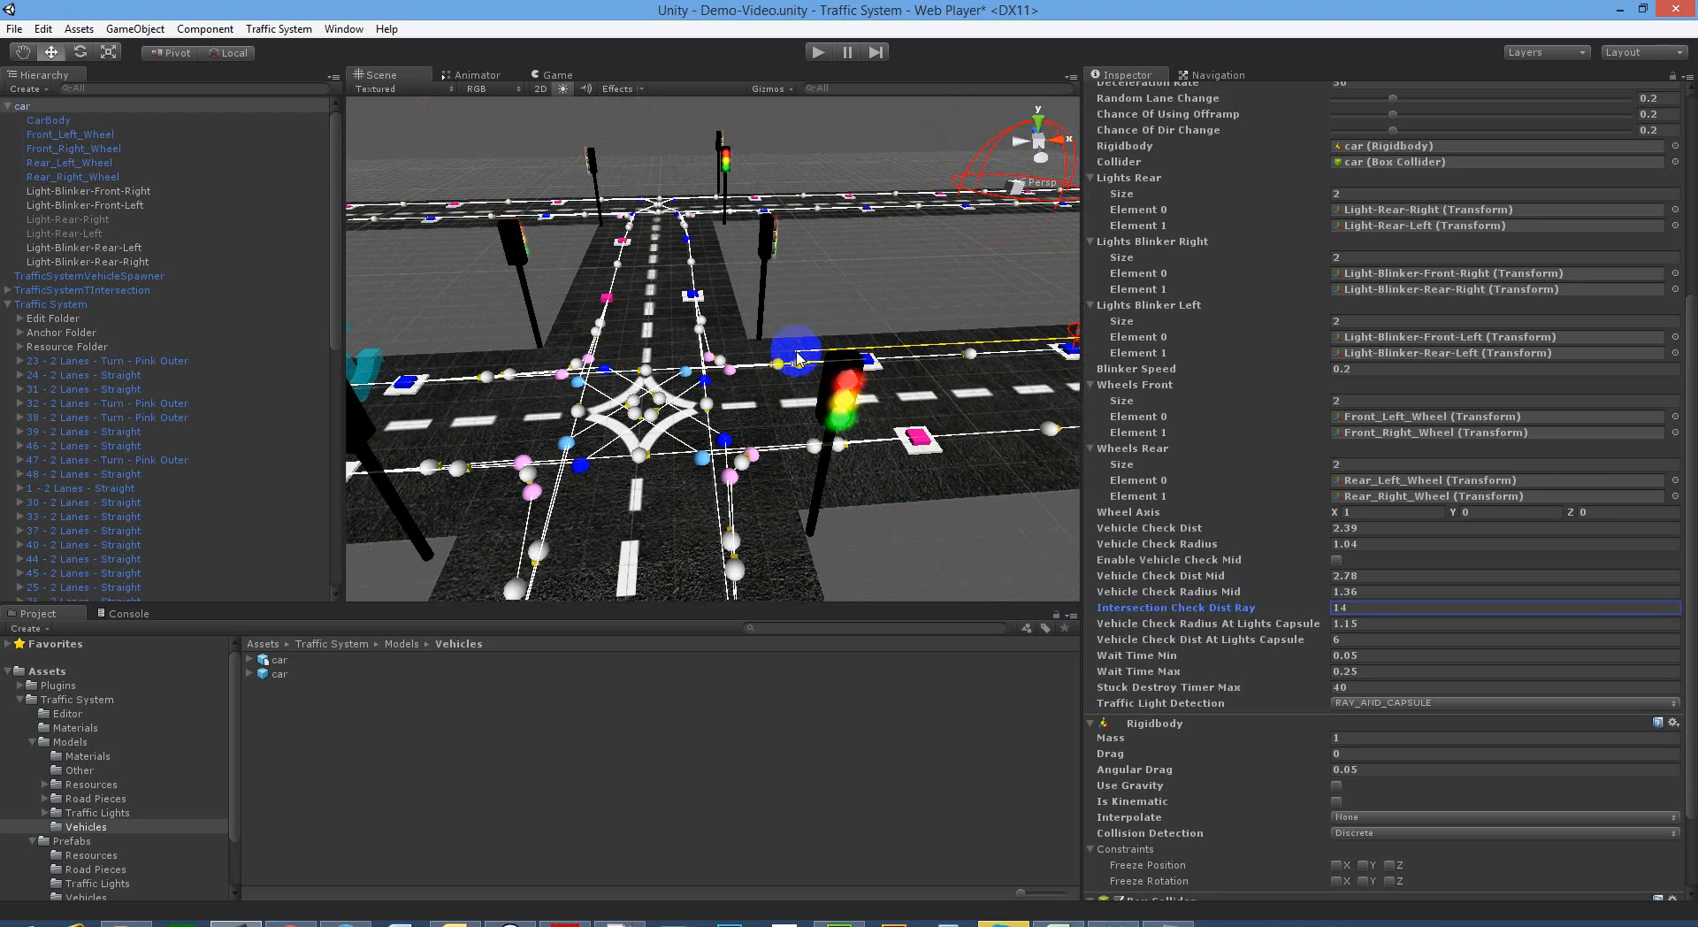
left_click_drag(796, 358, 1059, 331, "alt")
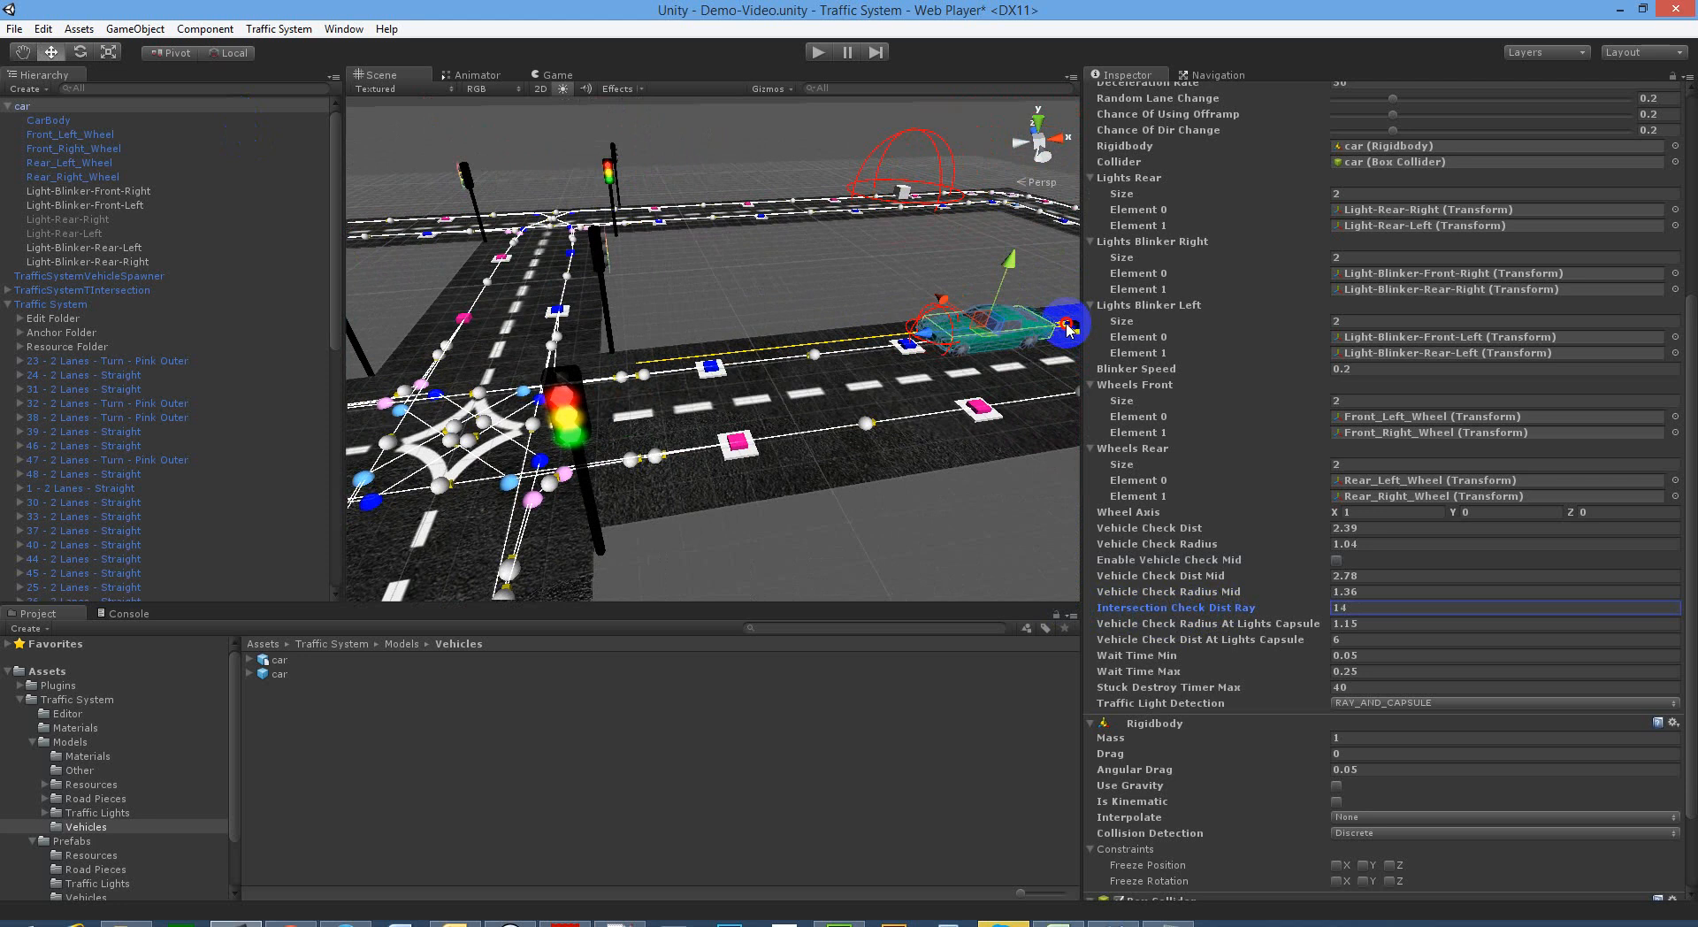
left_click(944, 334)
left_click(974, 329)
left_click_drag(922, 336, 669, 340)
right_click_drag(669, 339, 601, 345)
key("a")
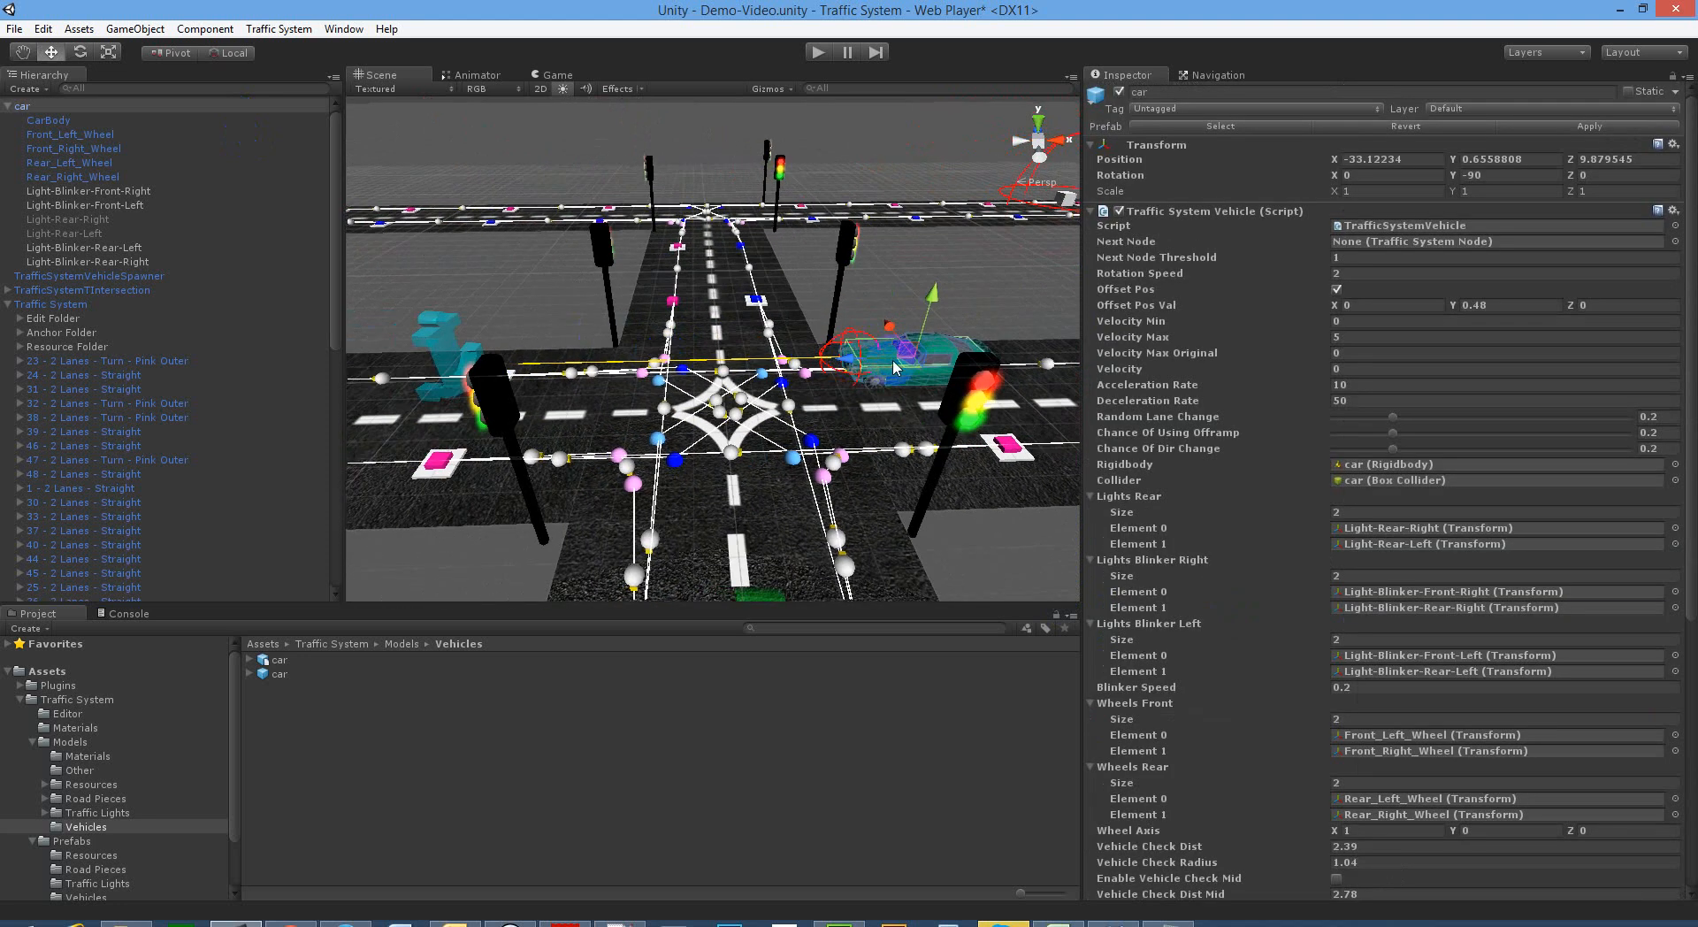
Step: Examine the car at the intersection and the traffic-light check settings in its vehicle script
left_click_drag(637, 363, 673, 375, "alt")
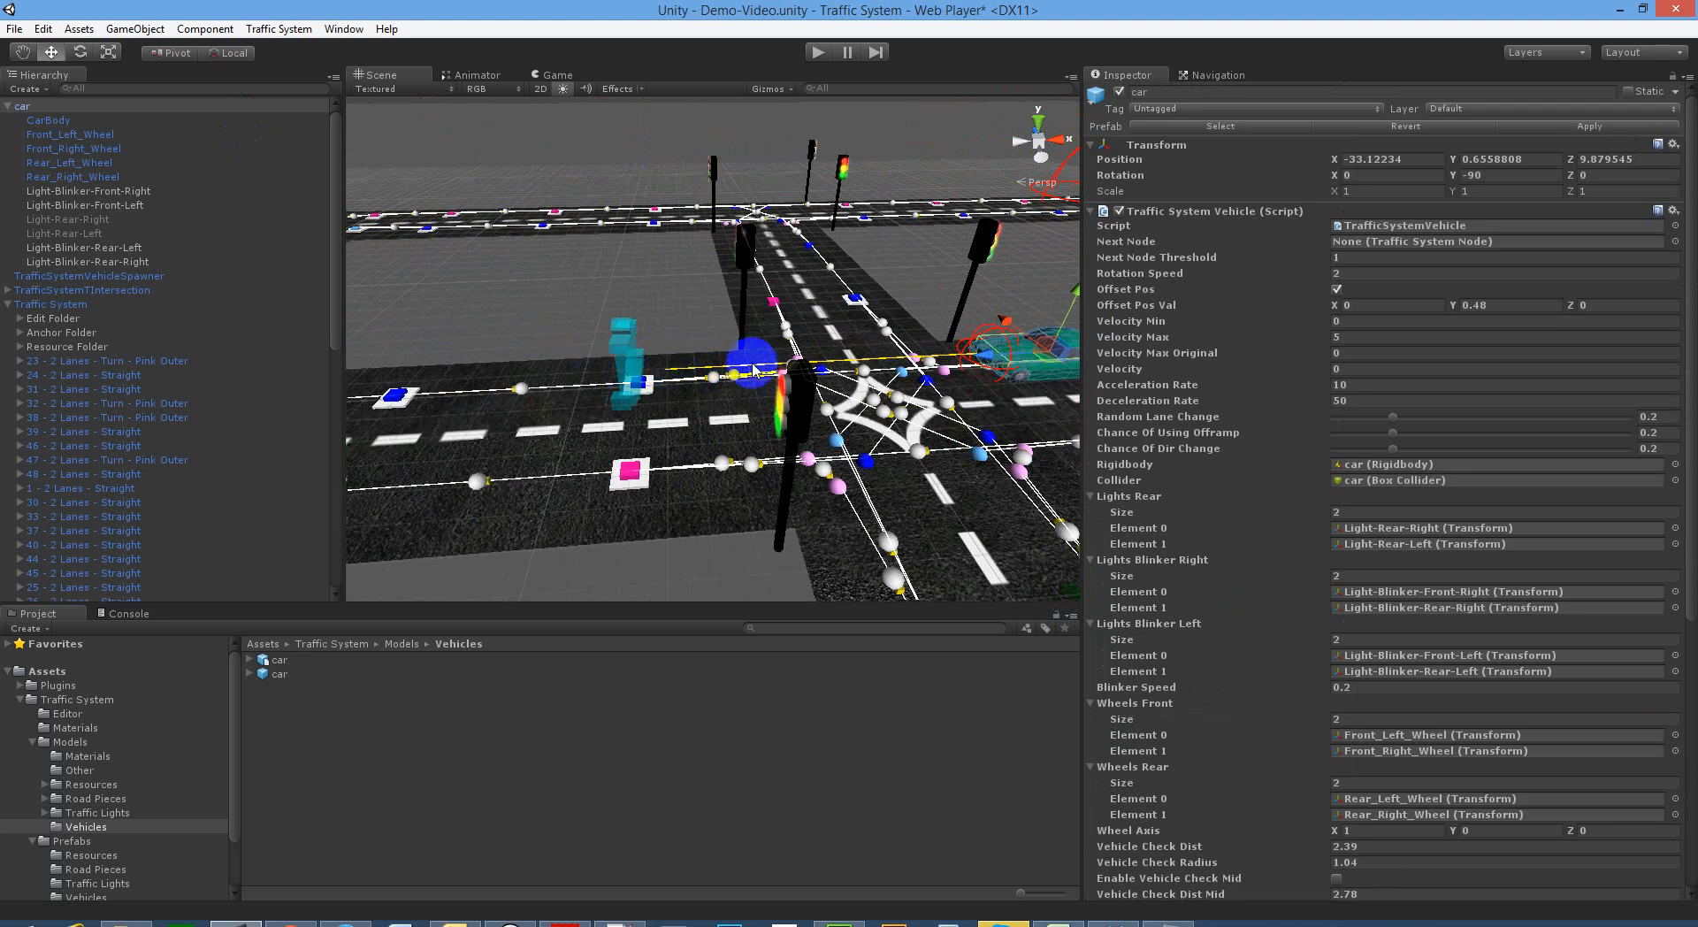
left_click_drag(743, 364, 750, 386, "alt")
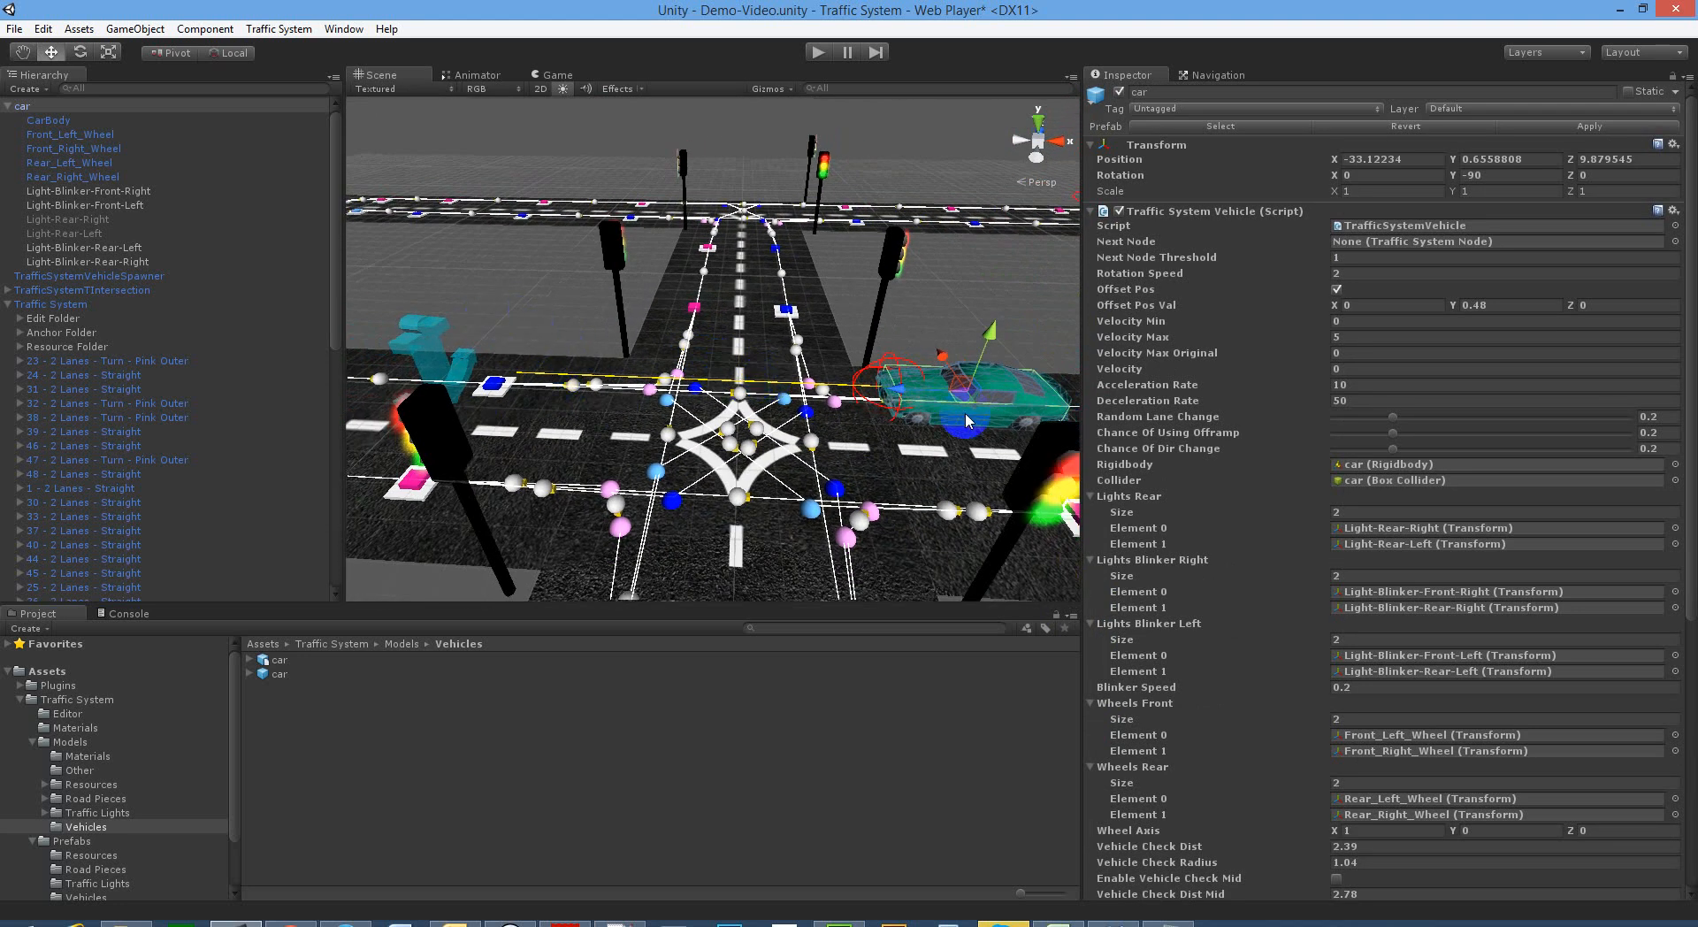
right_click_drag(914, 434, 920, 451)
scroll(1326, 655, "down", 8)
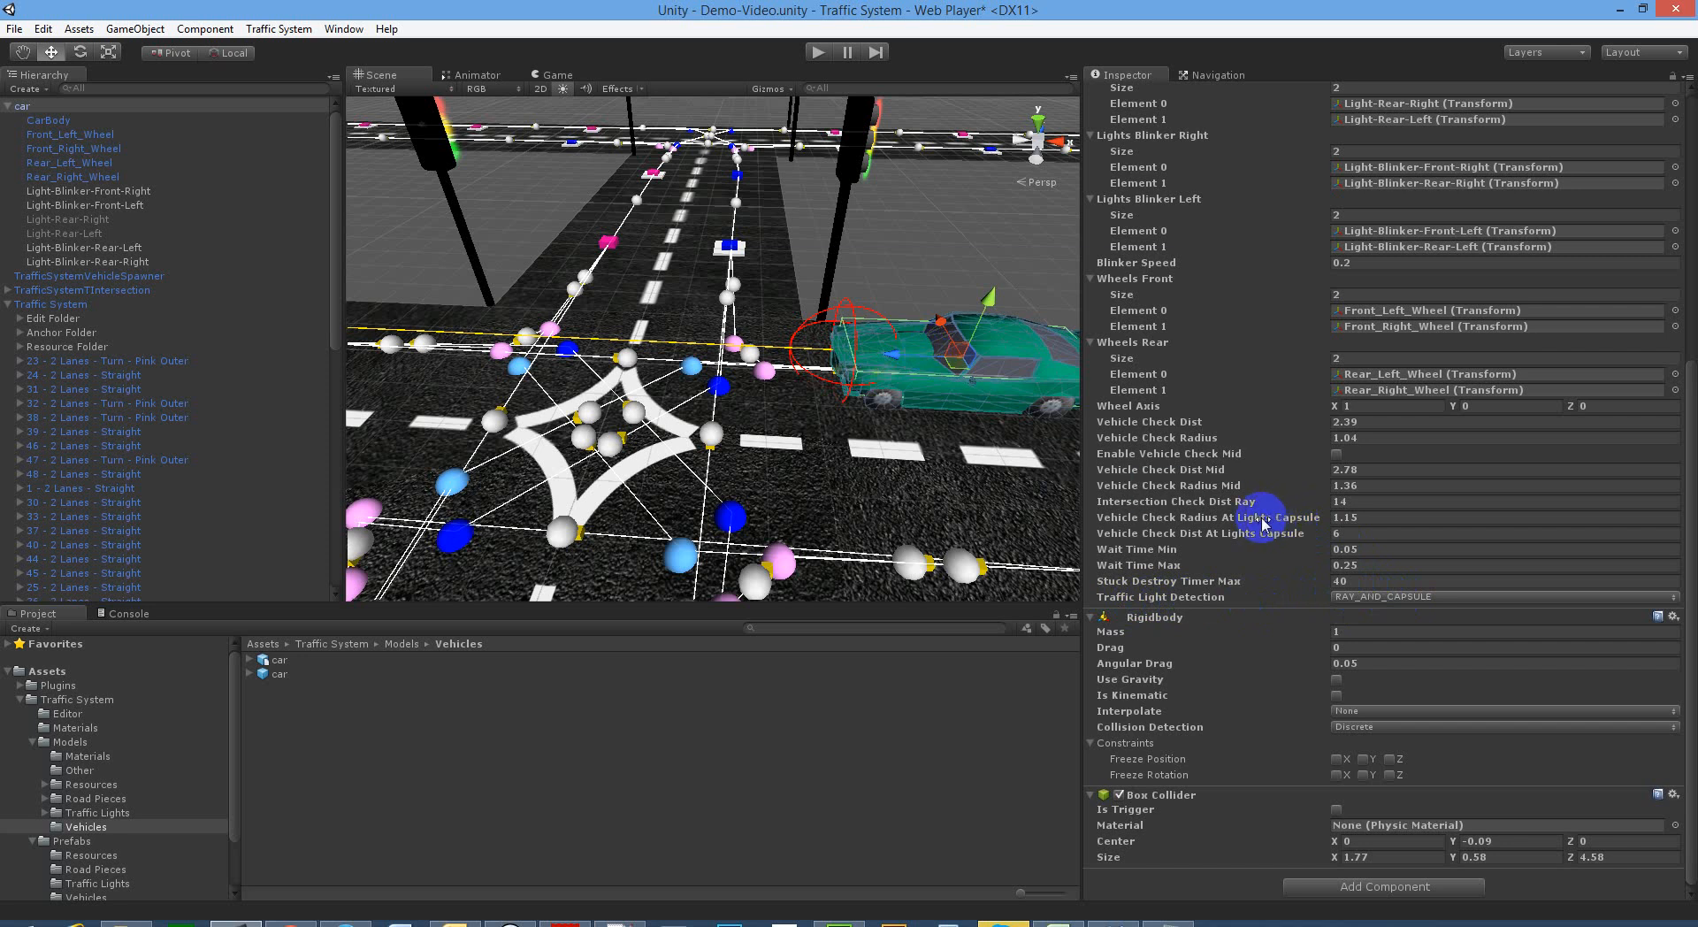
Step: Inspect the intersection nodes ahead of the car against its Intersection Check Dist Ray and At Lights Capsule distance and radius settings
right_click_drag(948, 419, 981, 411)
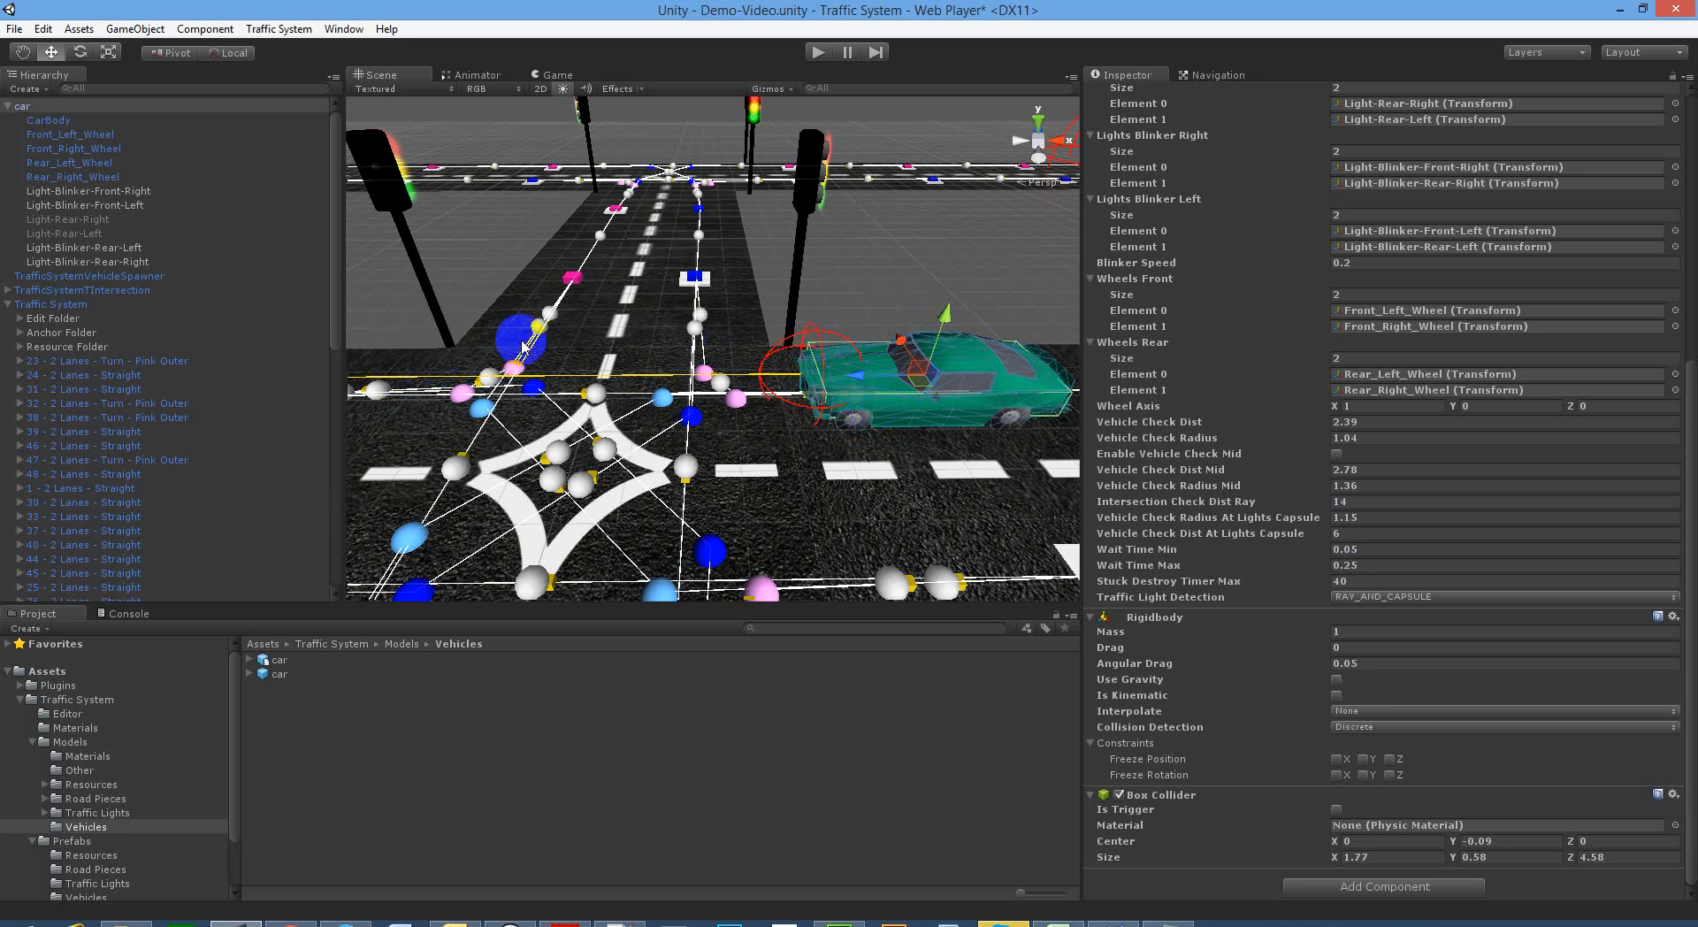
left_click_drag(509, 339, 495, 380, "alt")
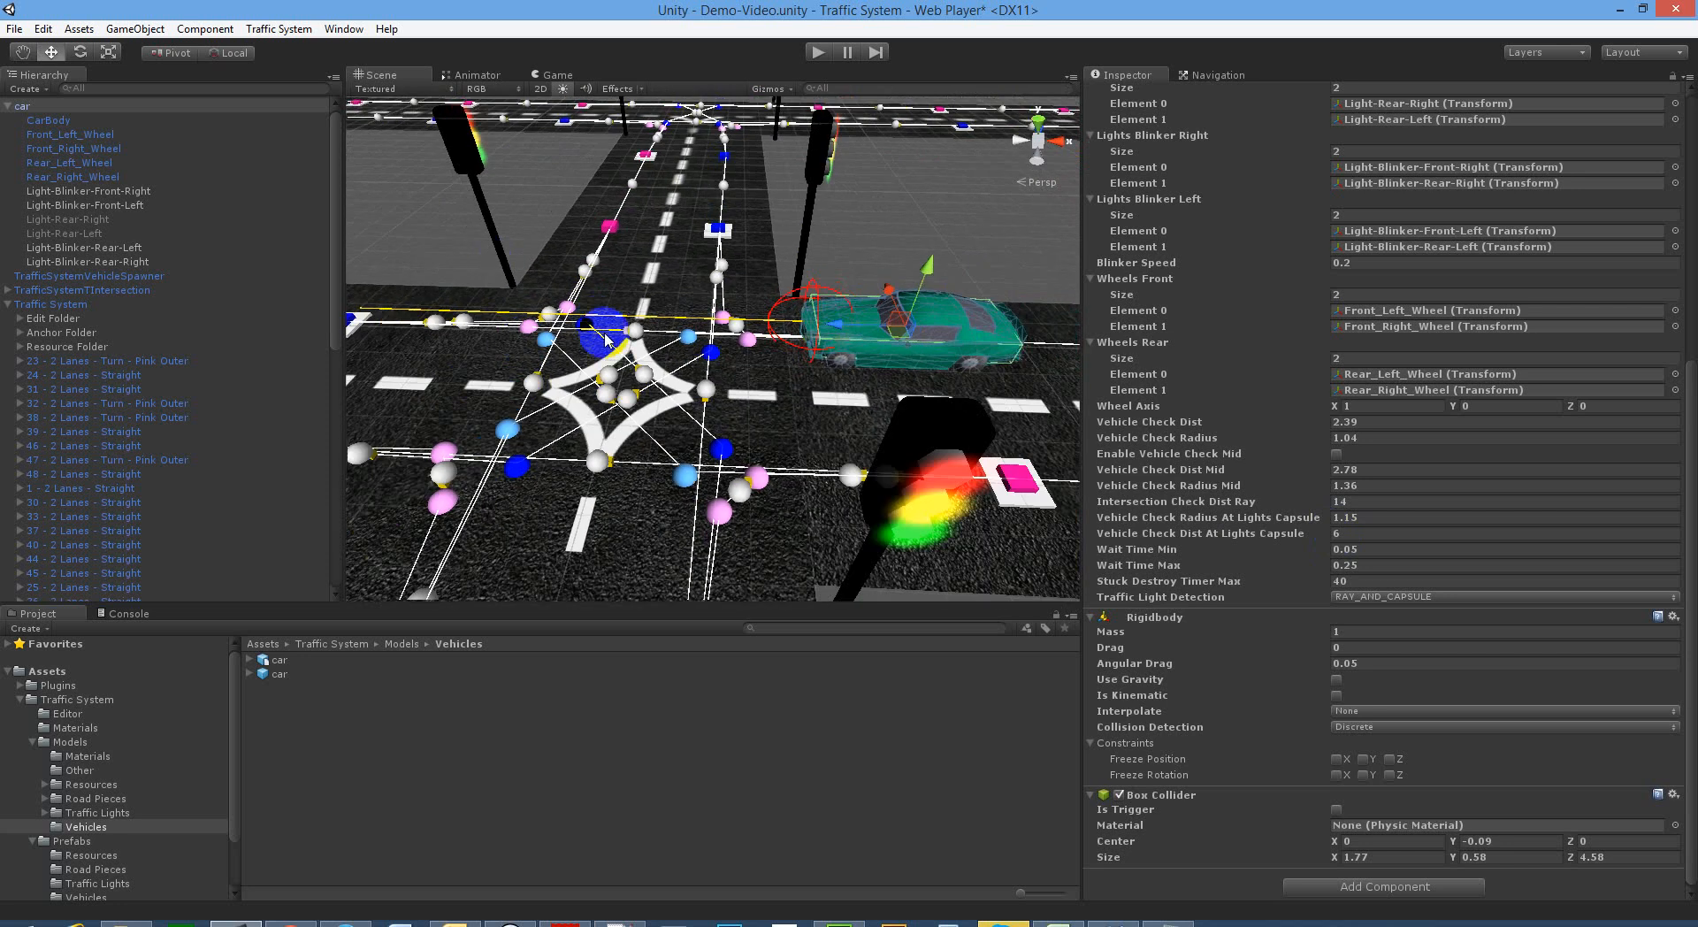
scroll(718, 344, "up", 3)
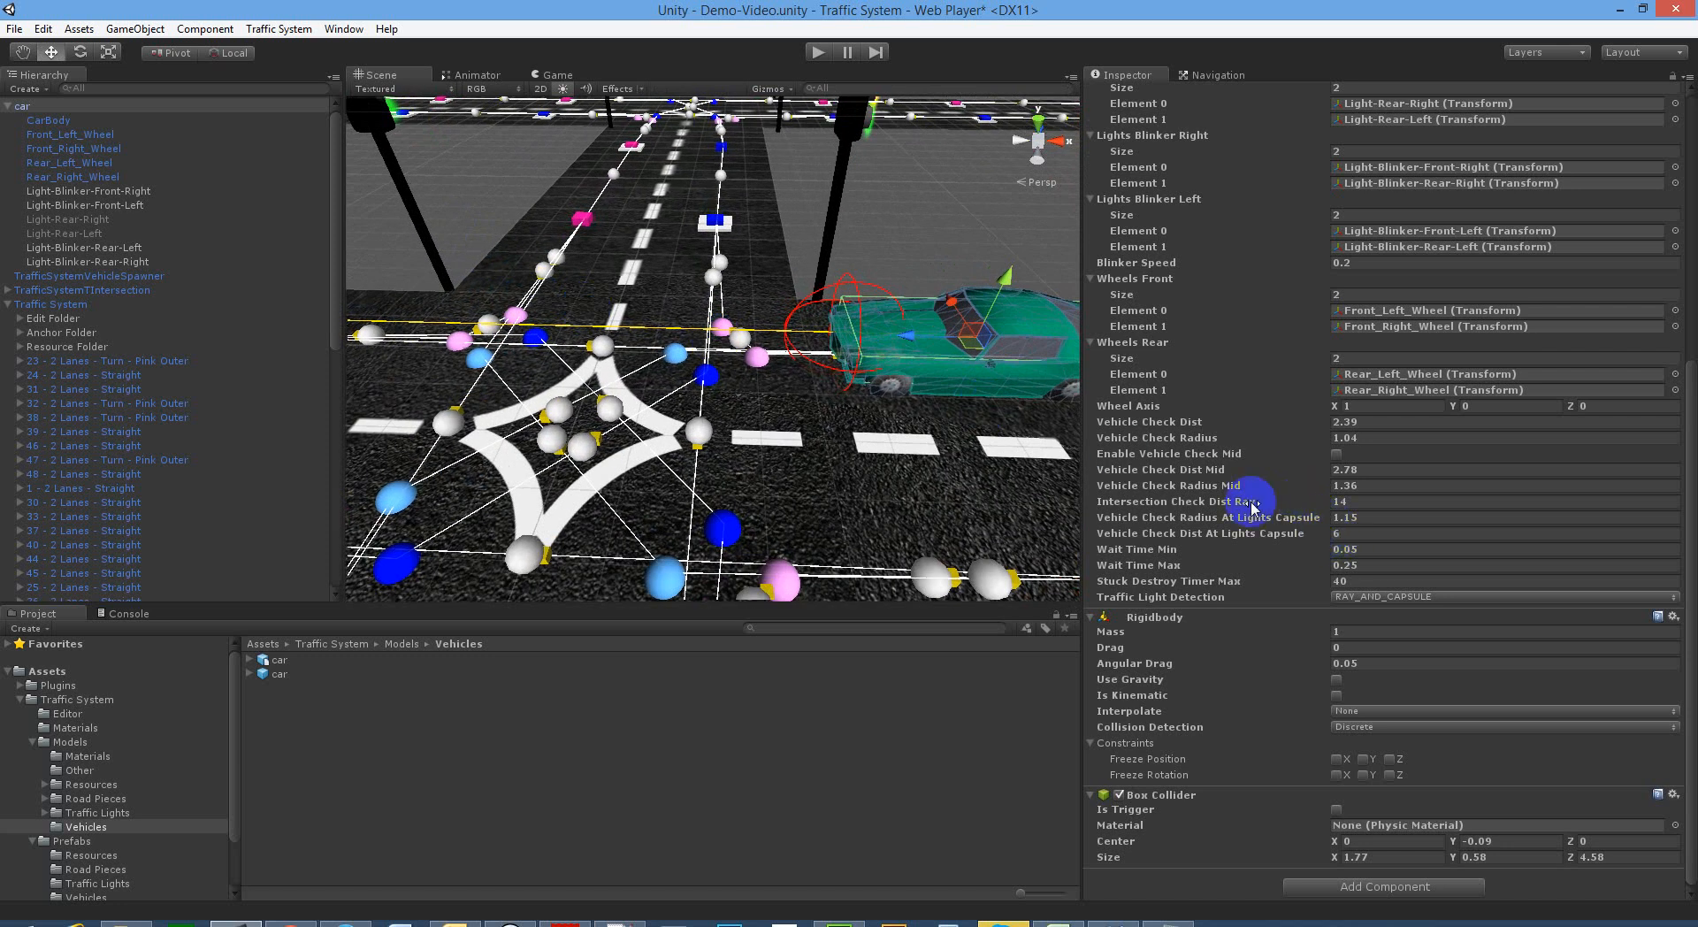
scroll(759, 358, "down", 4)
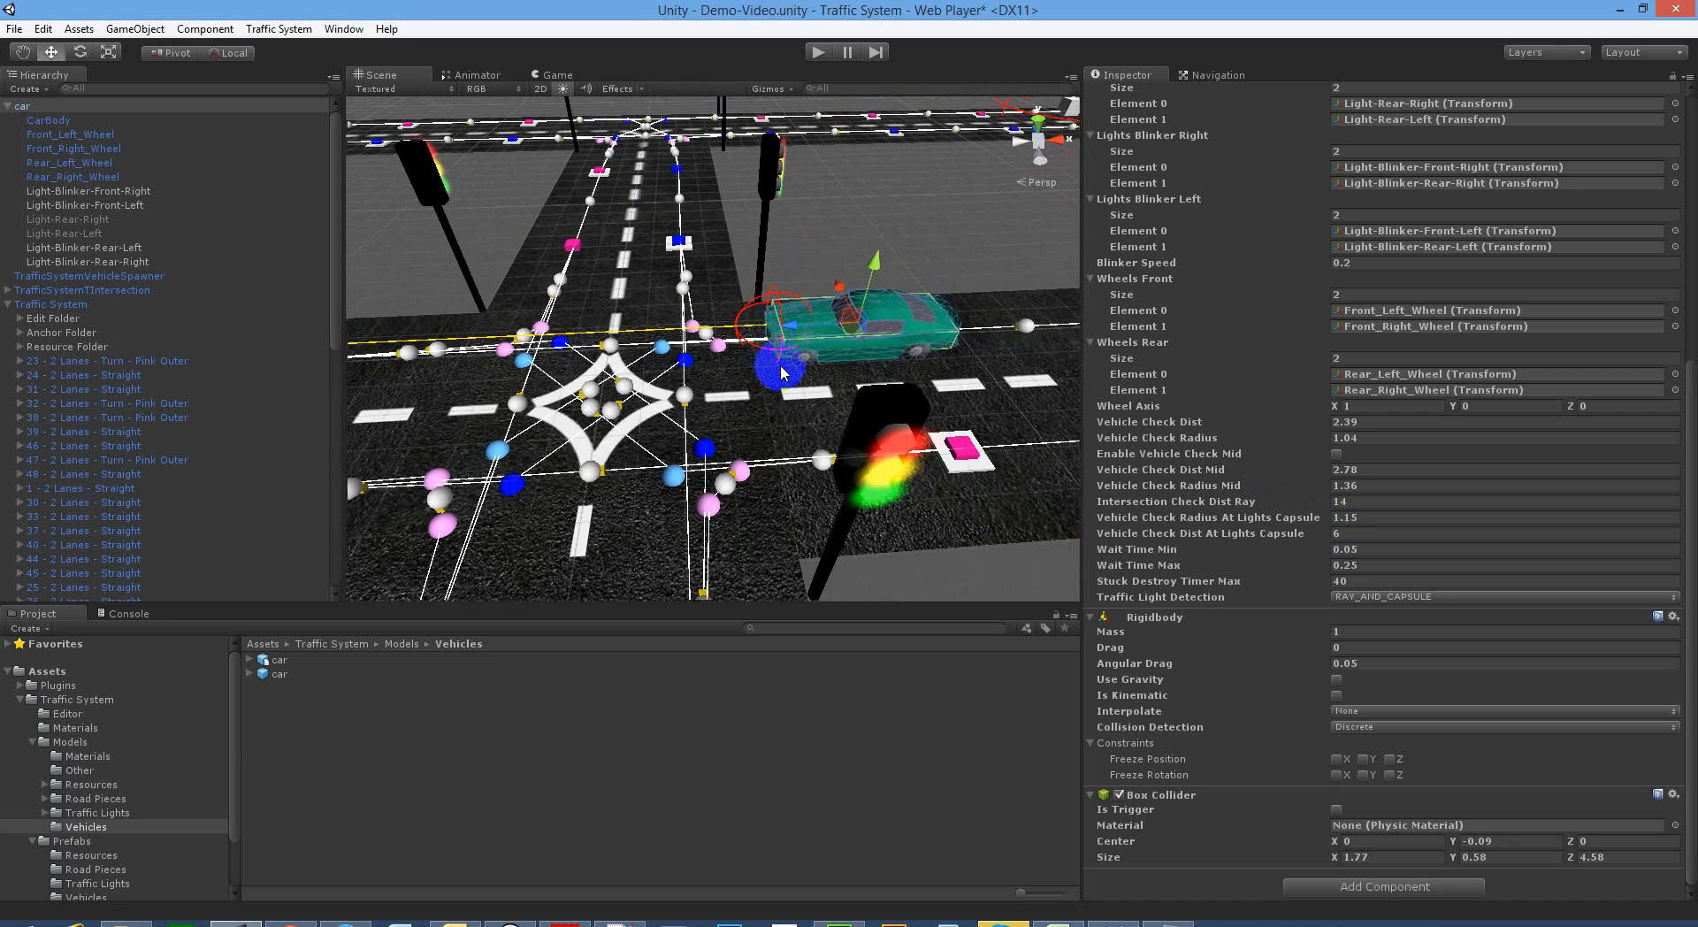
right_click_drag(764, 365, 749, 364)
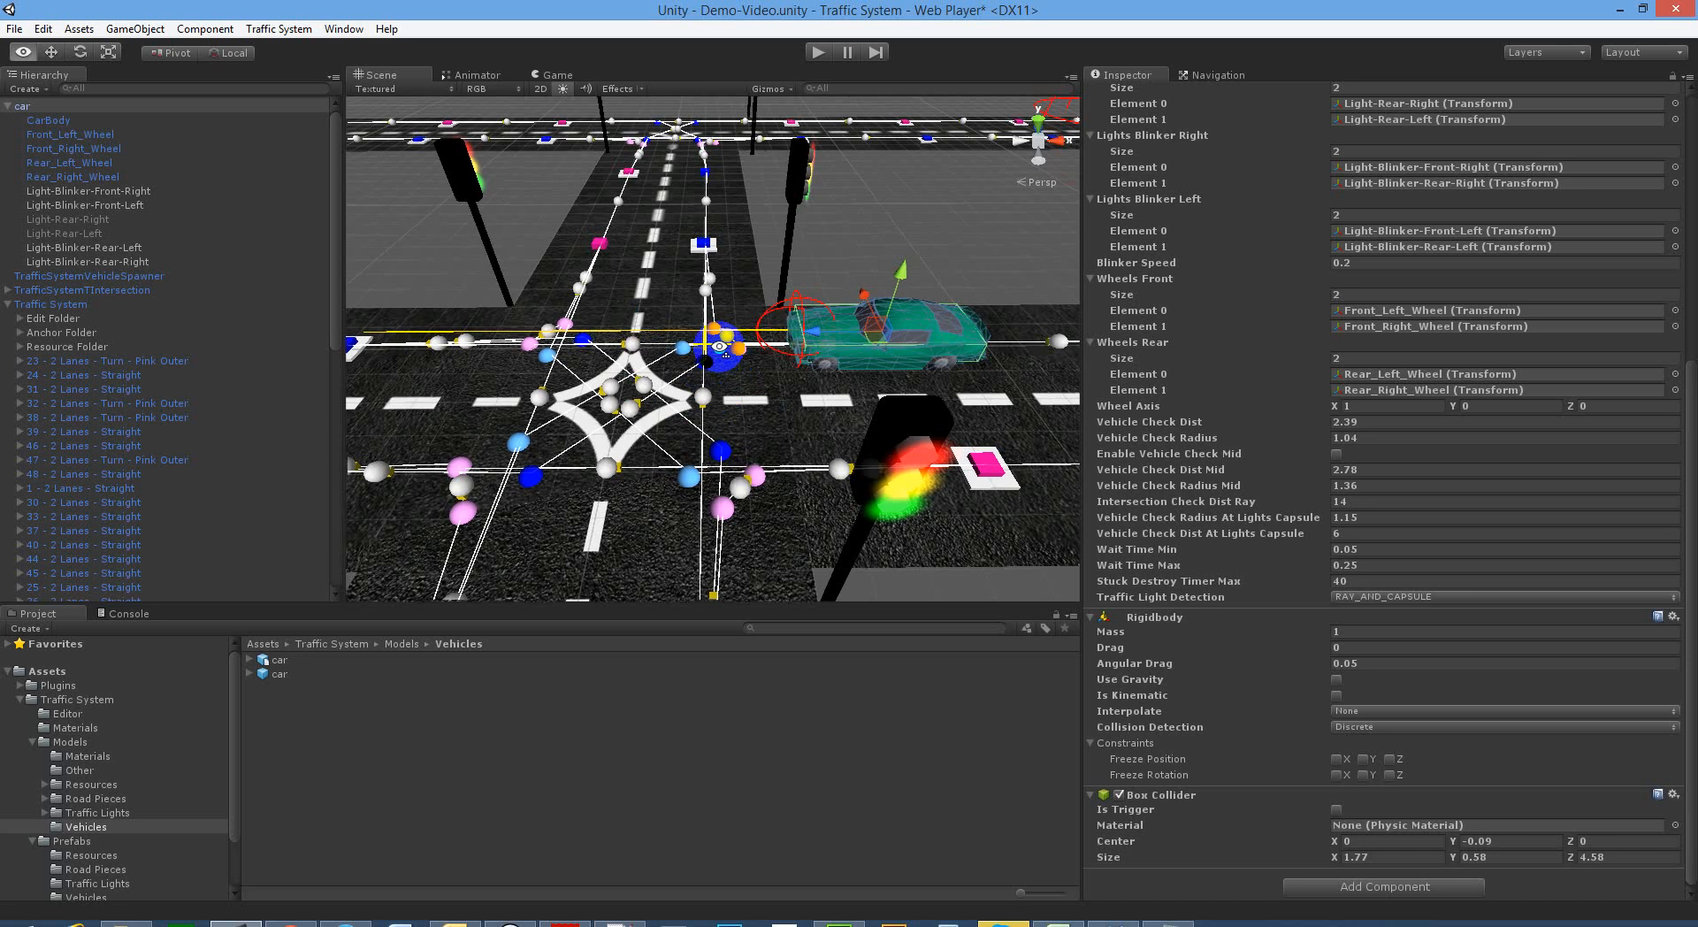
scroll(710, 378, "up", 3)
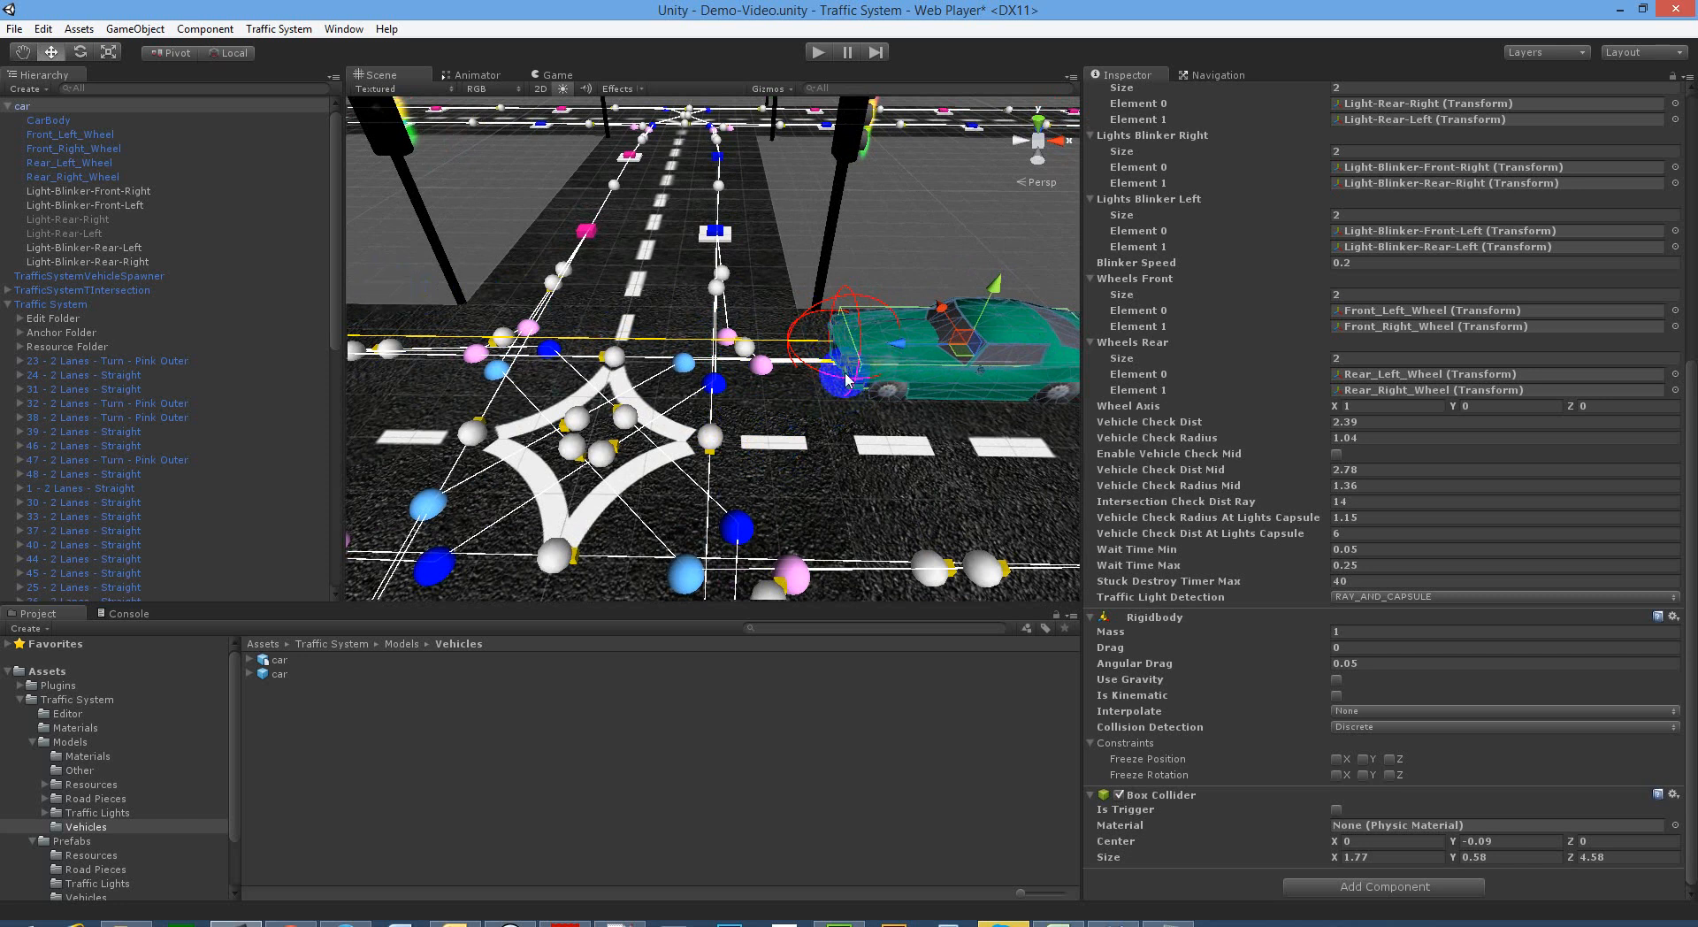
key("s")
right_click_drag(847, 361, 844, 356)
key("a")
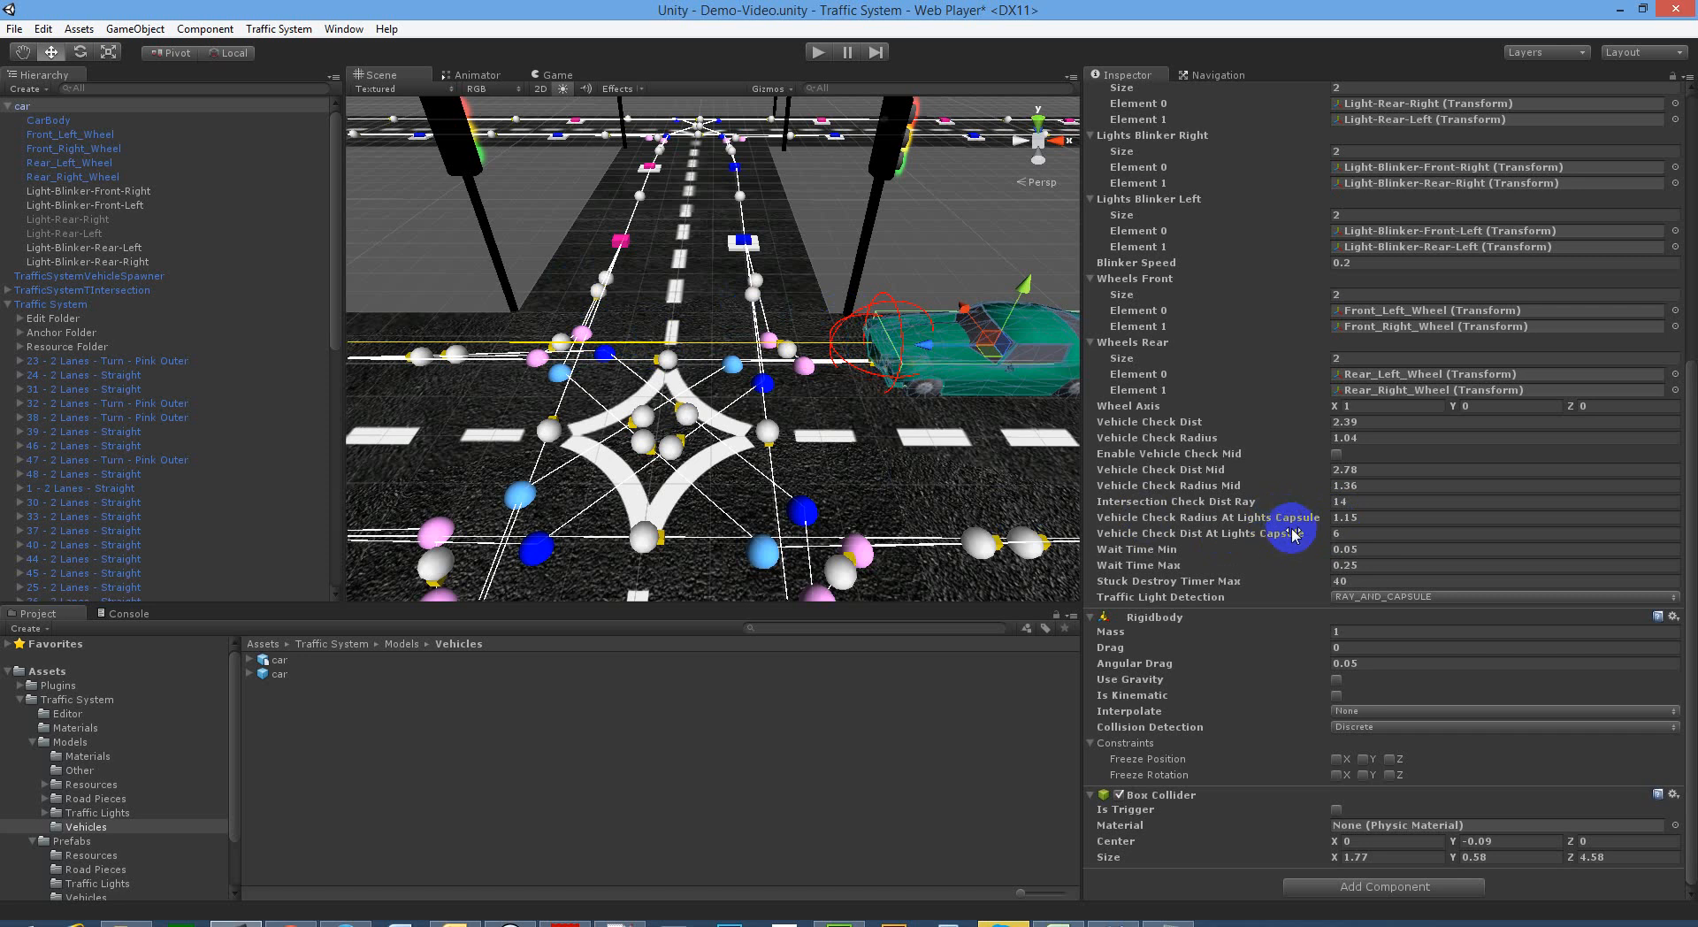
mouse_move(842, 380)
left_mouse_down("alt")
mouse_move(786, 381)
mouse_move(834, 380)
left_mouse_up("alt")
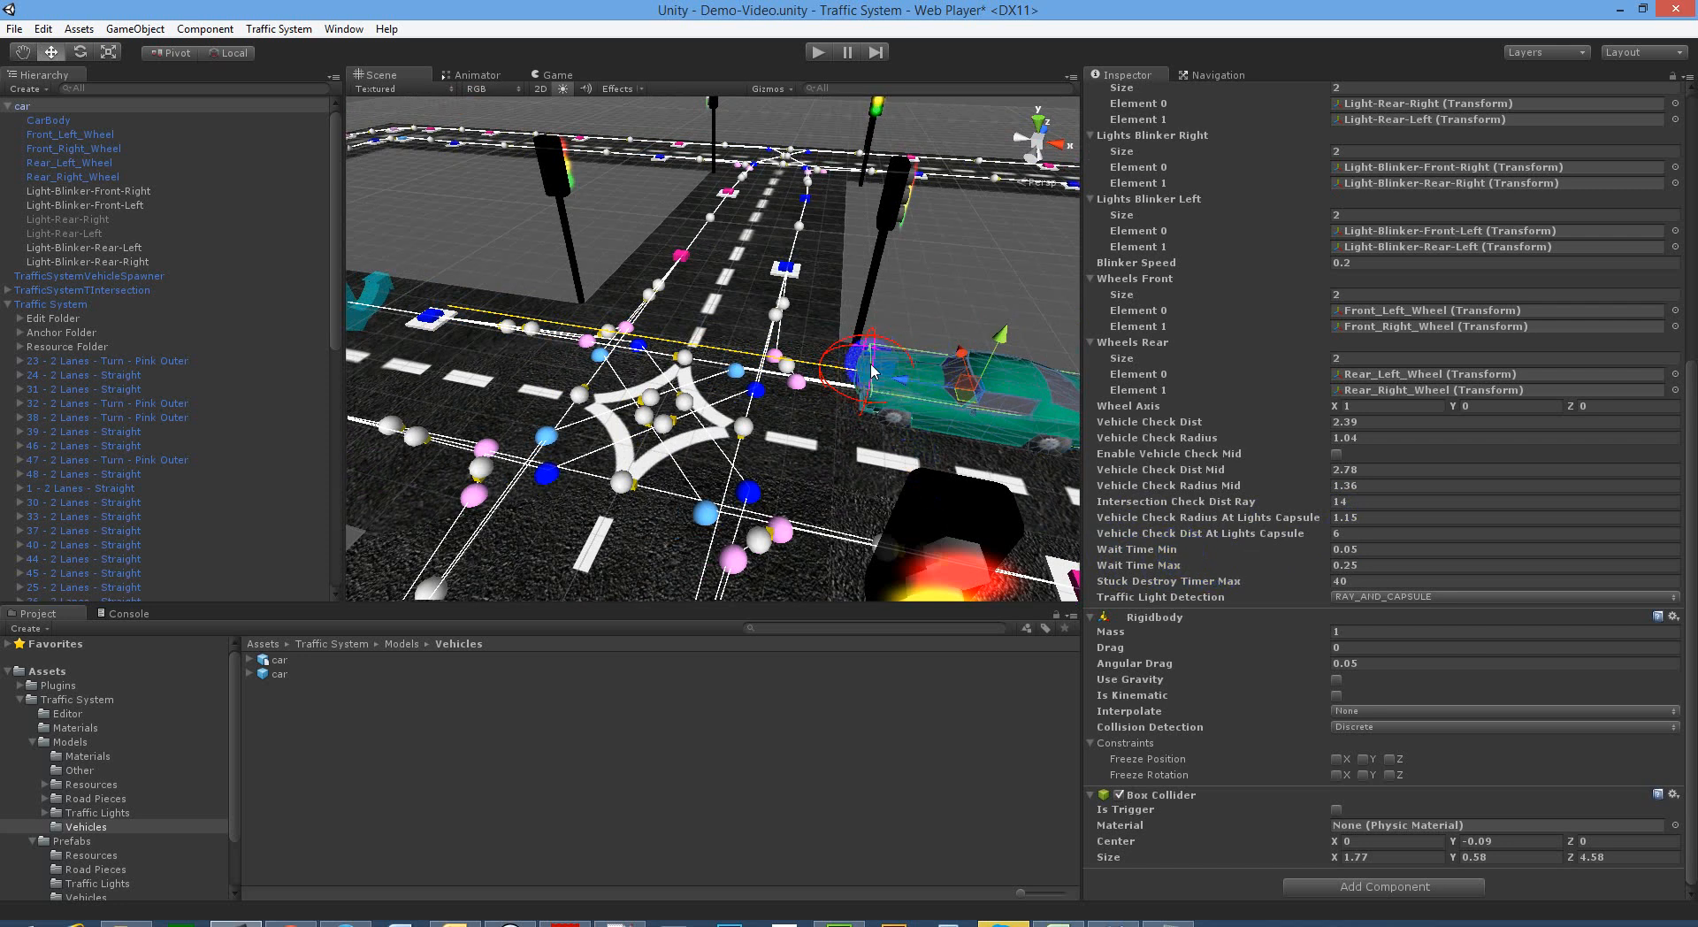
Step: Set the car's Wait Time Min and Wait Time Max to 0 in its Traffic System Vehicle script
left_click(1393, 550)
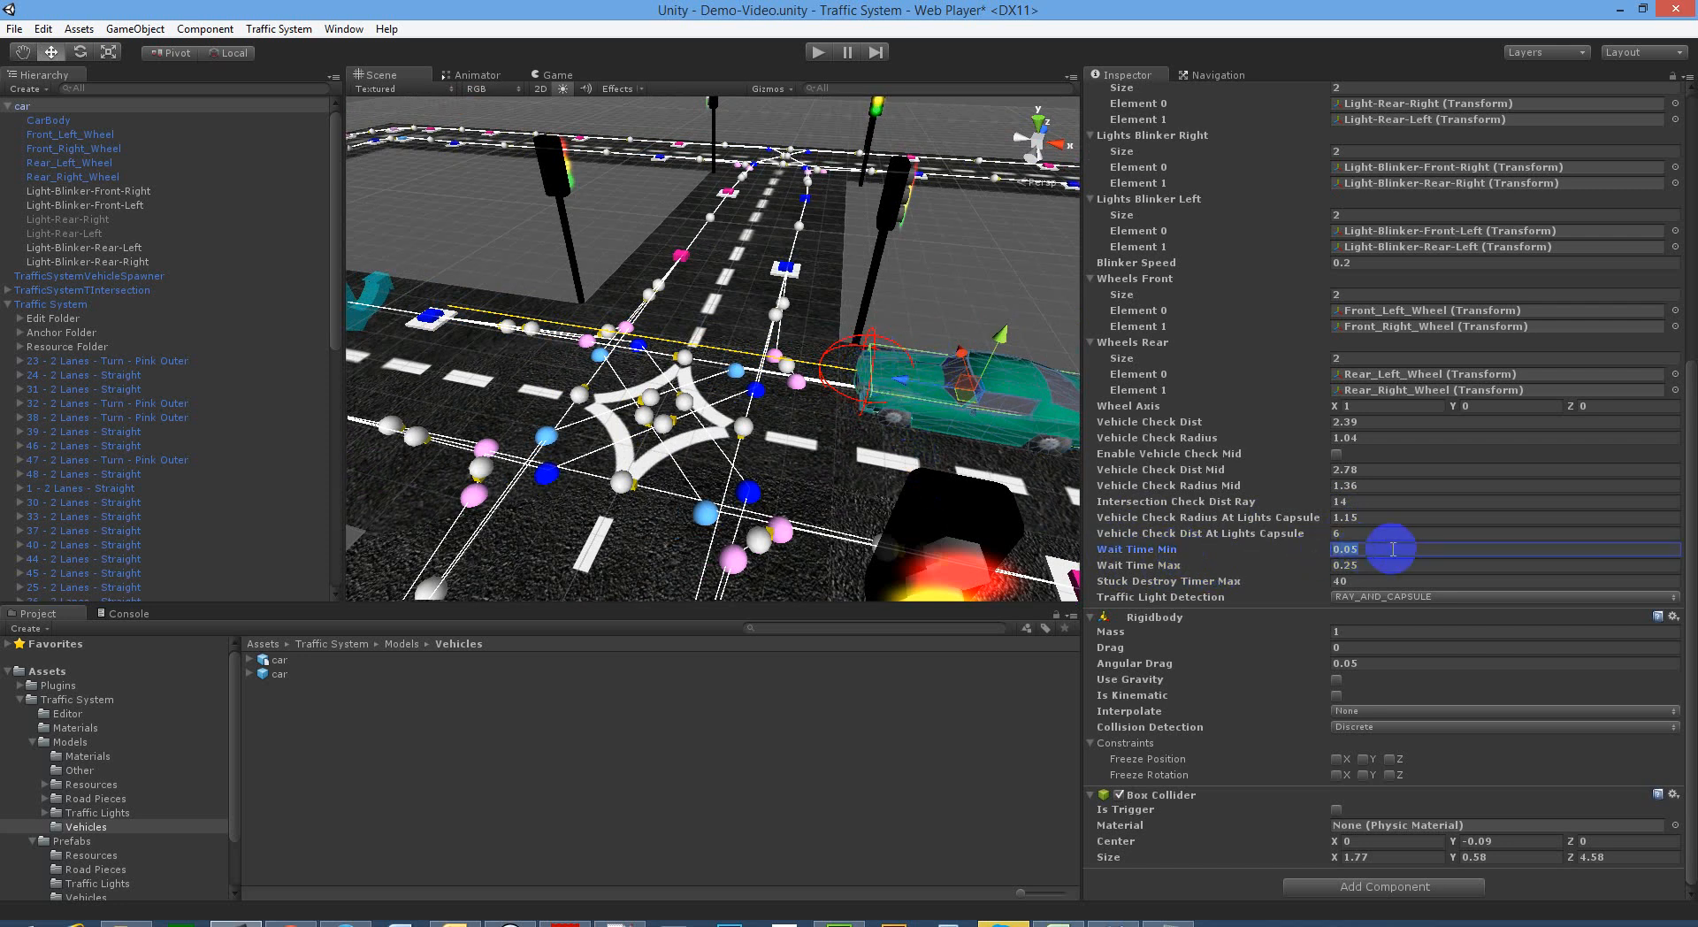
key("Tab")
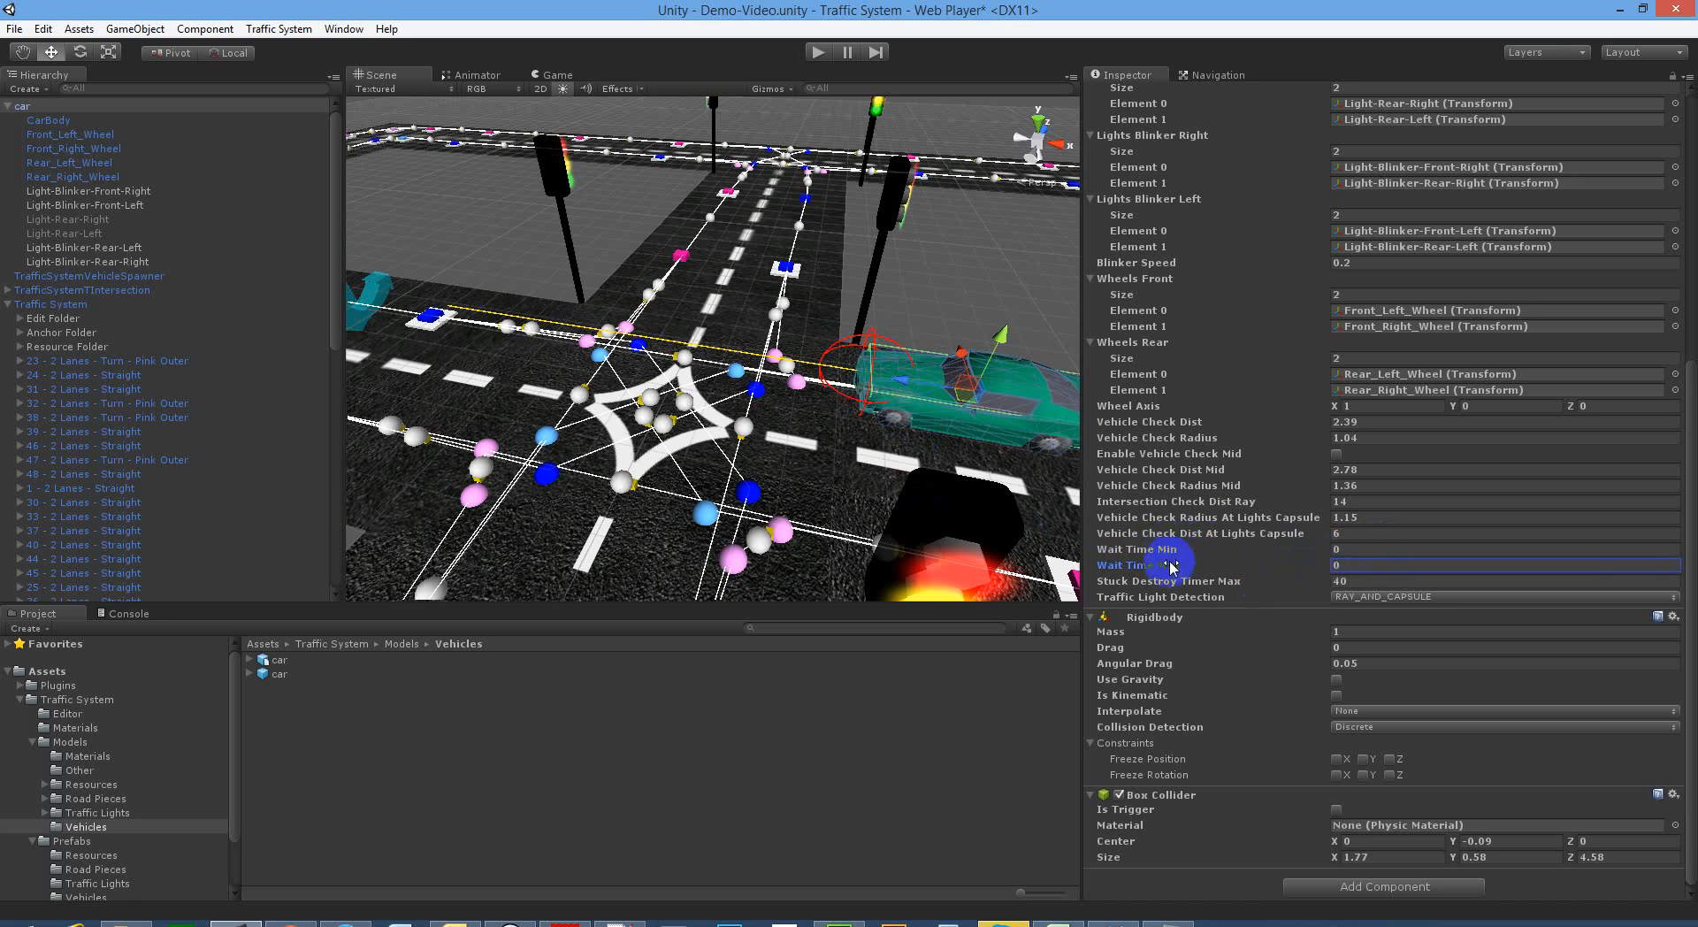
left_click_drag(908, 408, 939, 411, "alt")
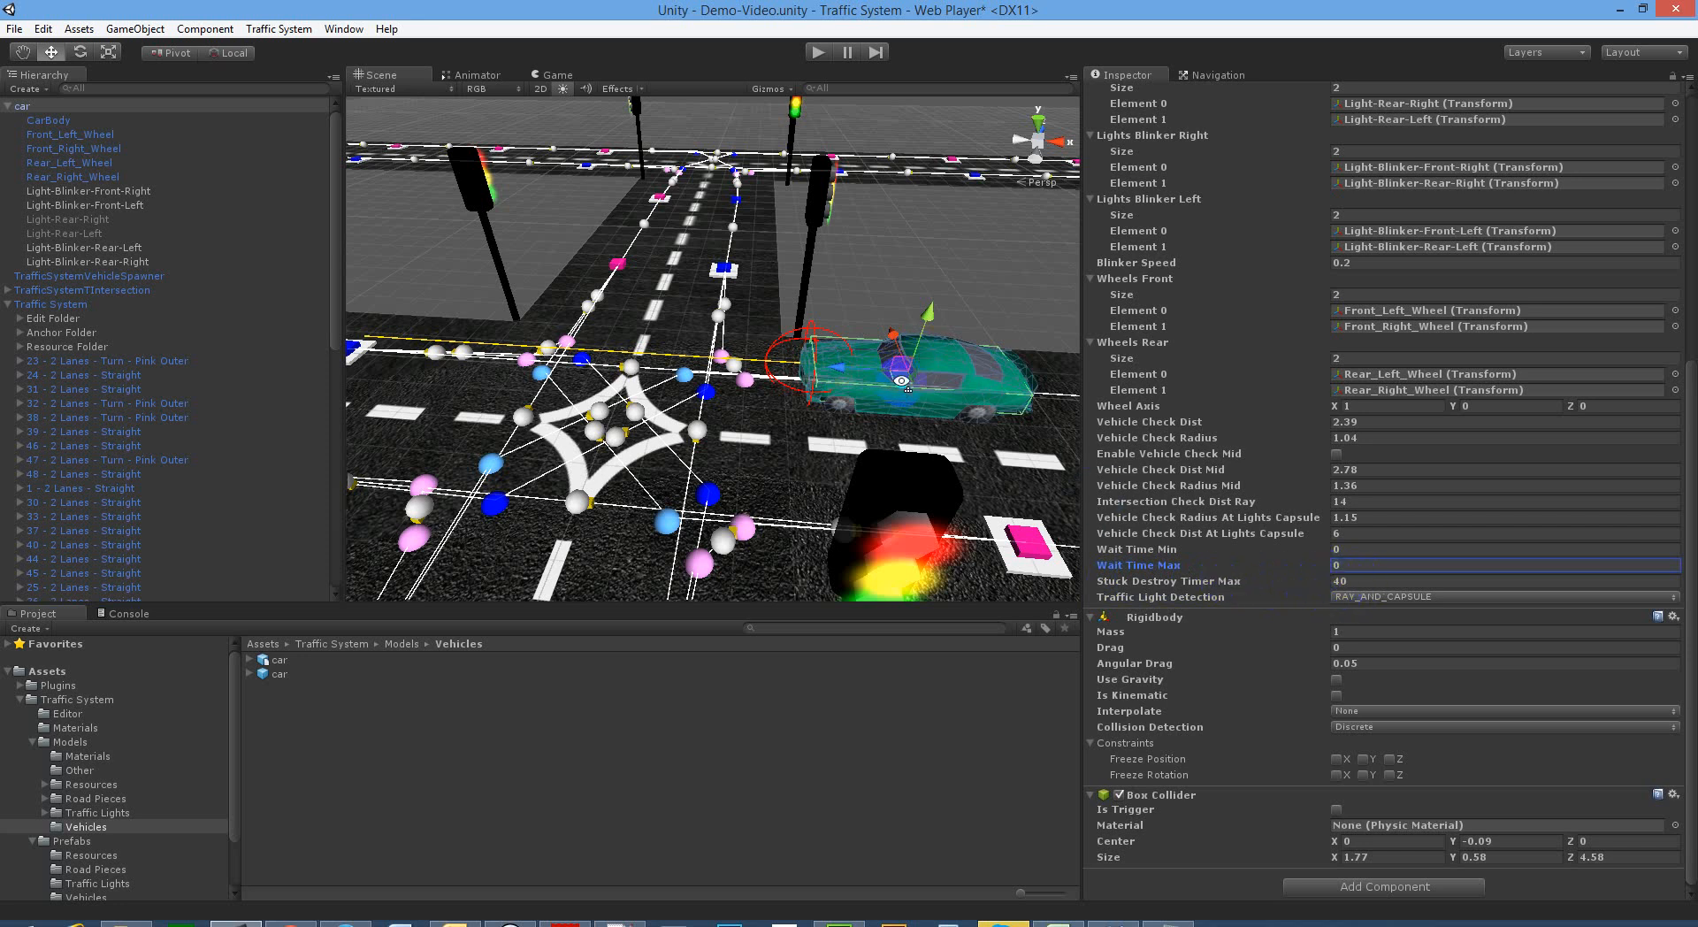
right_click_drag(901, 382, 865, 382)
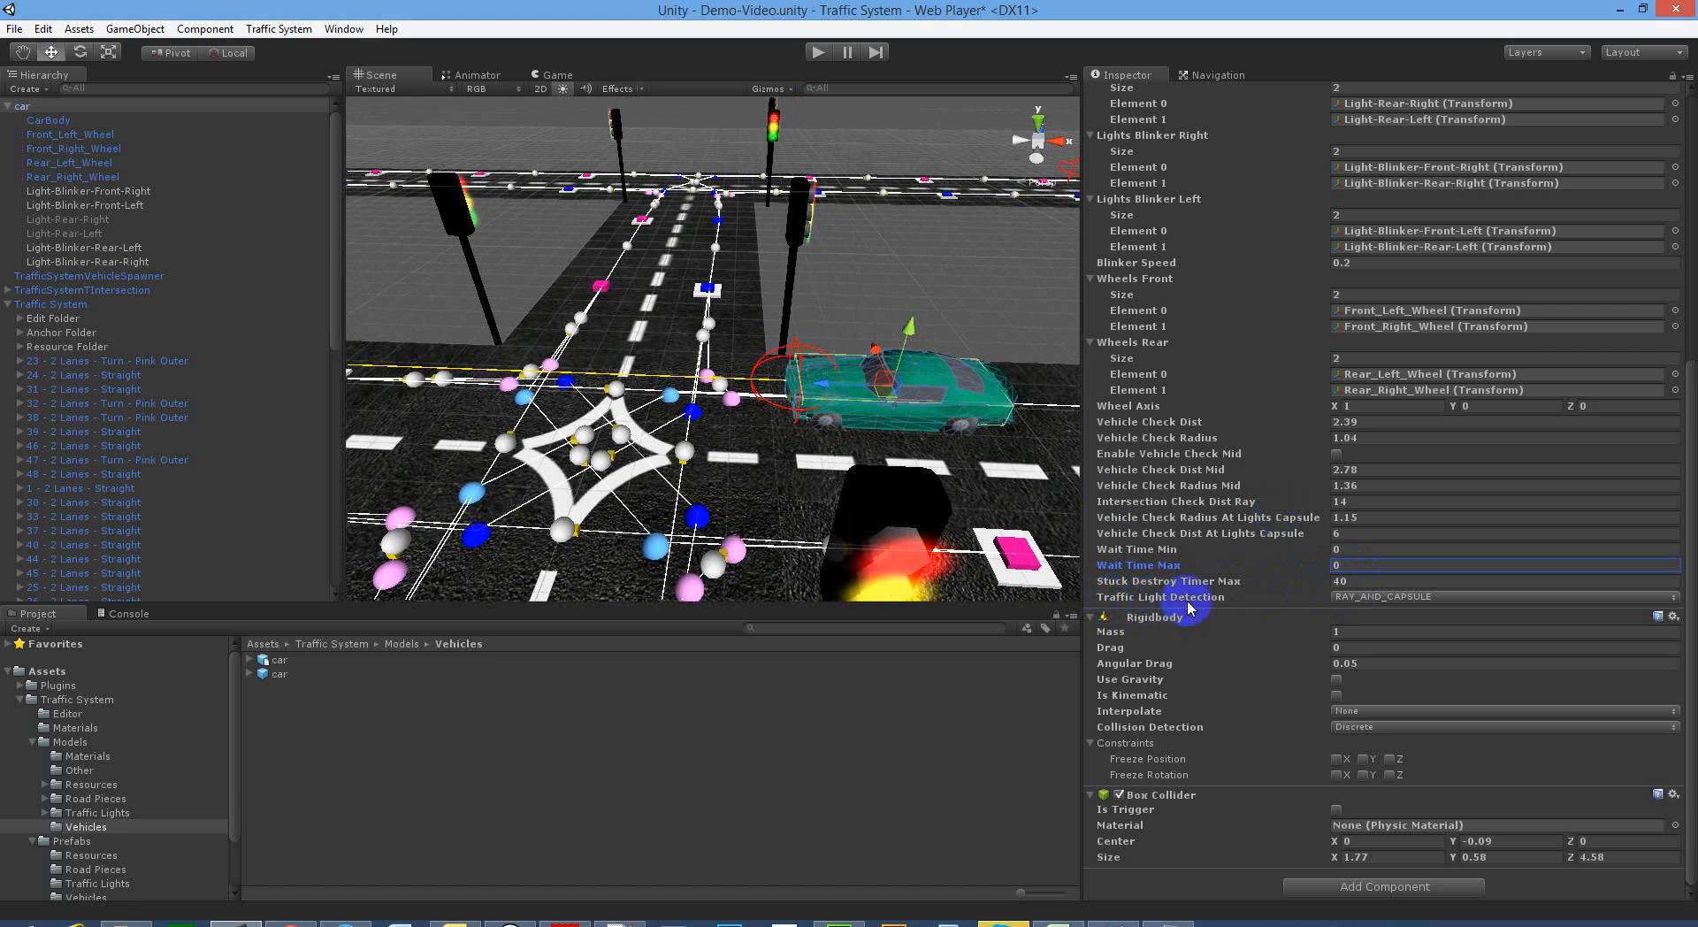
Step: Review the Traffic Light Detection options and keep RAY_AND_CAPSULE, viewing the intersection the car has to check
left_click(1377, 598)
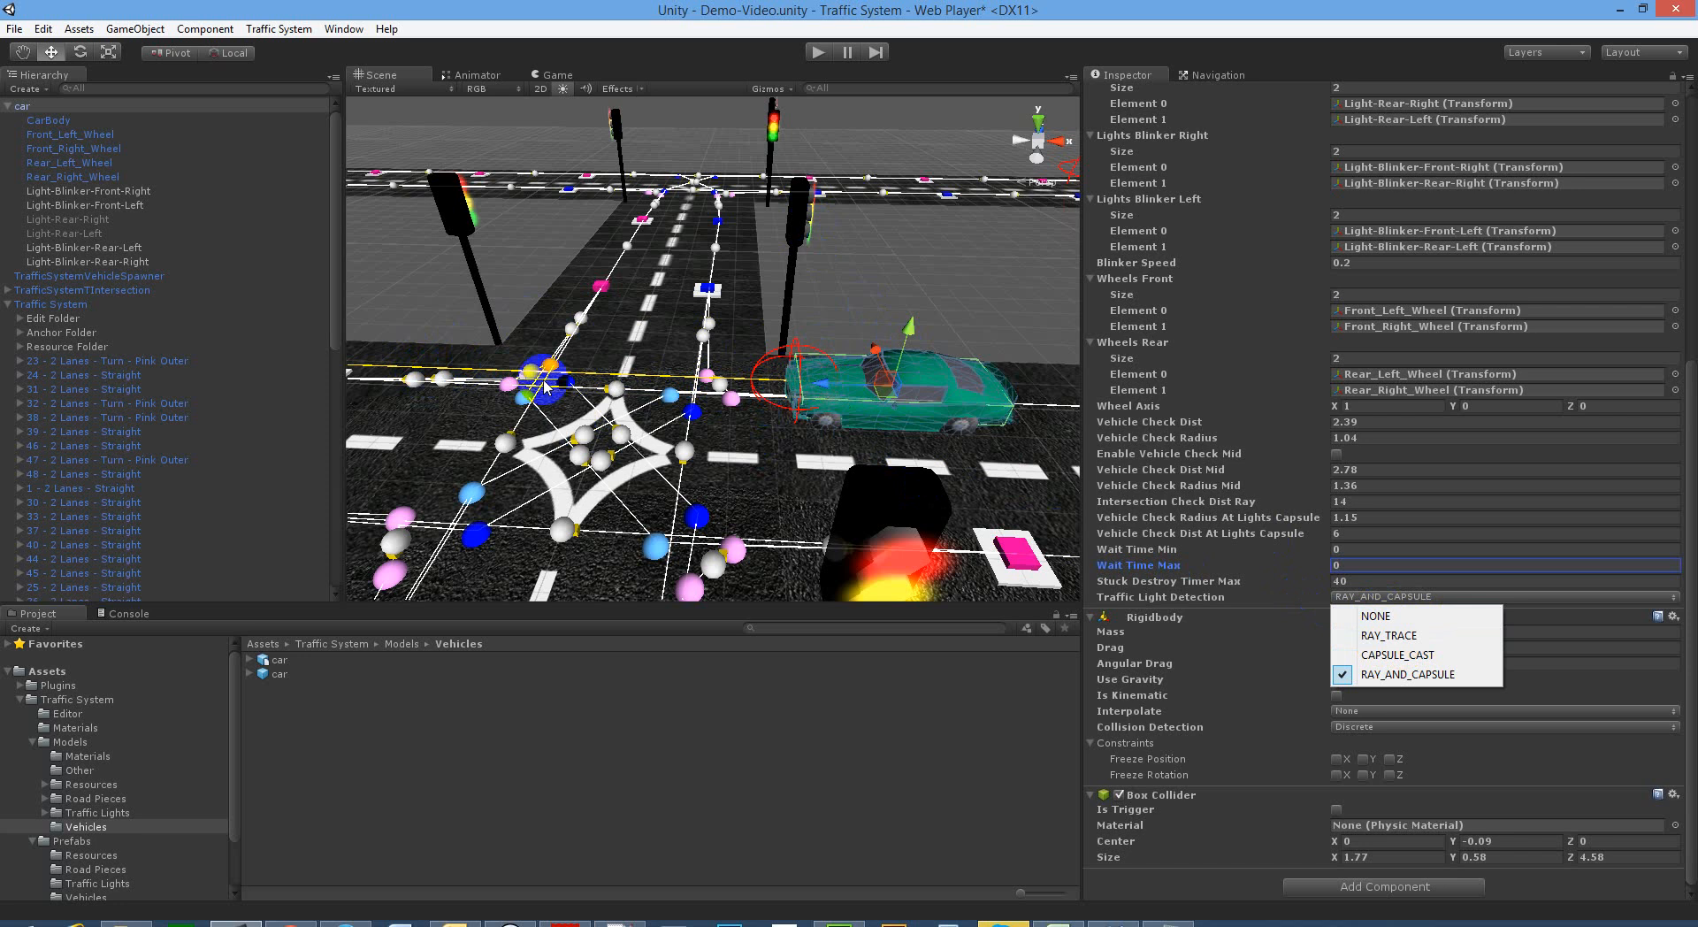
left_click(545, 386)
left_click_drag(545, 386, 688, 372, "alt")
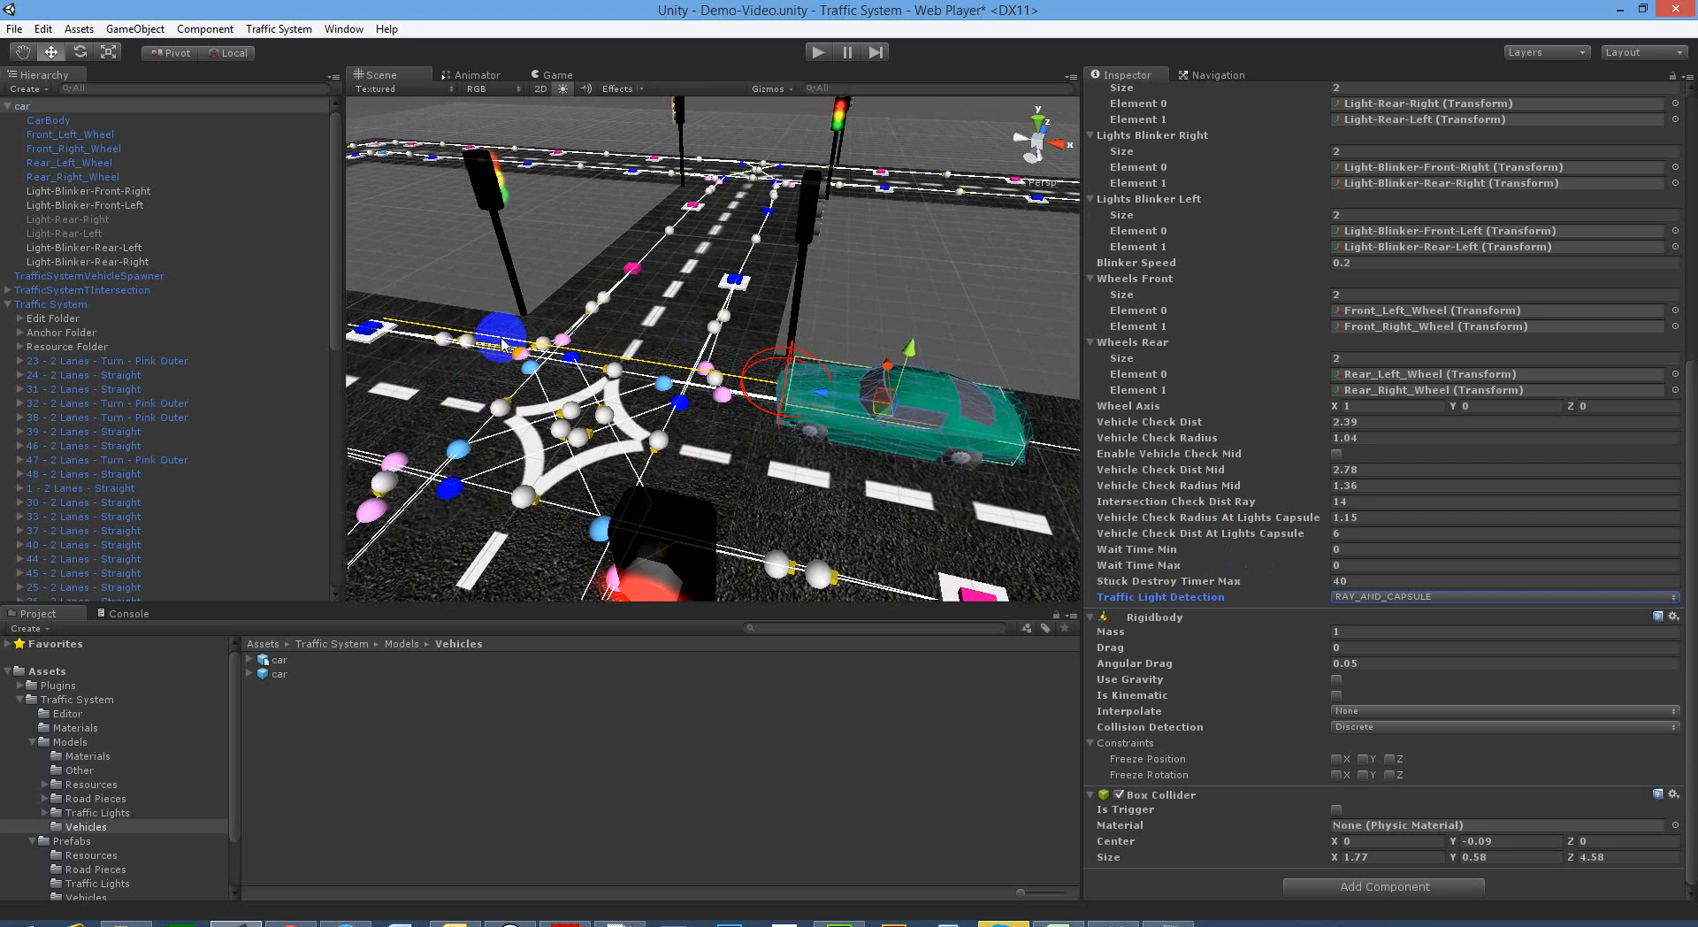
left_click(1373, 596)
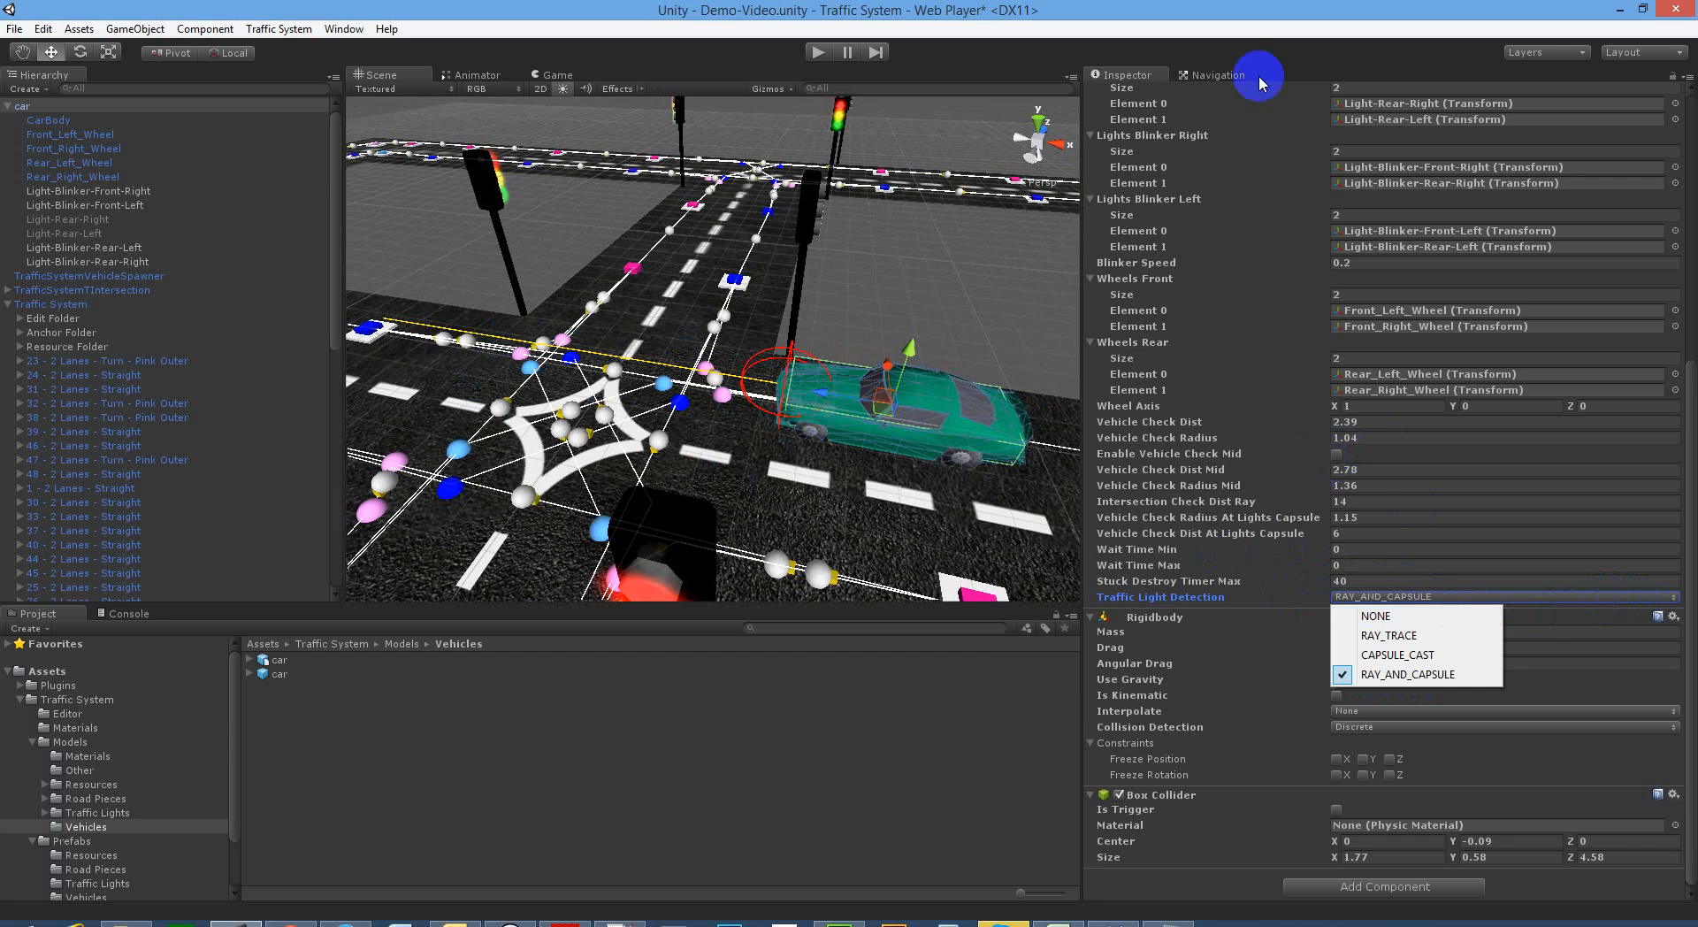
left_click(1249, 46)
scroll(1309, 549, "down", 2)
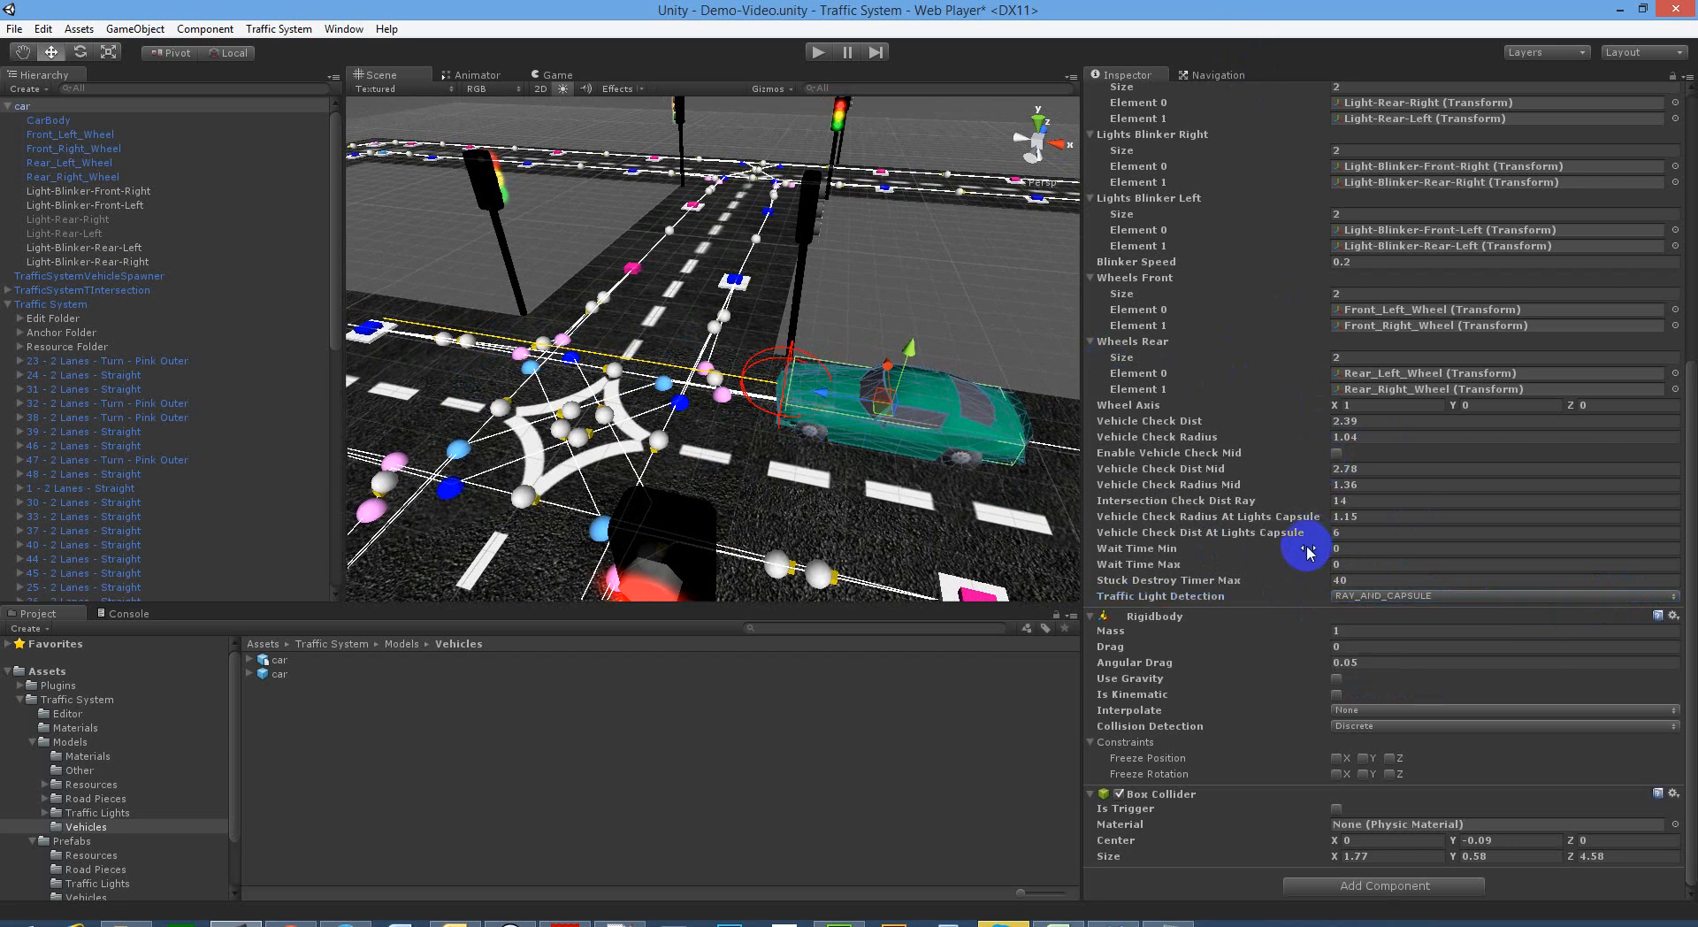
Step: Move the car back along its lane, away from the intersection, to about X -25.33
scroll(1334, 738, "up", 10)
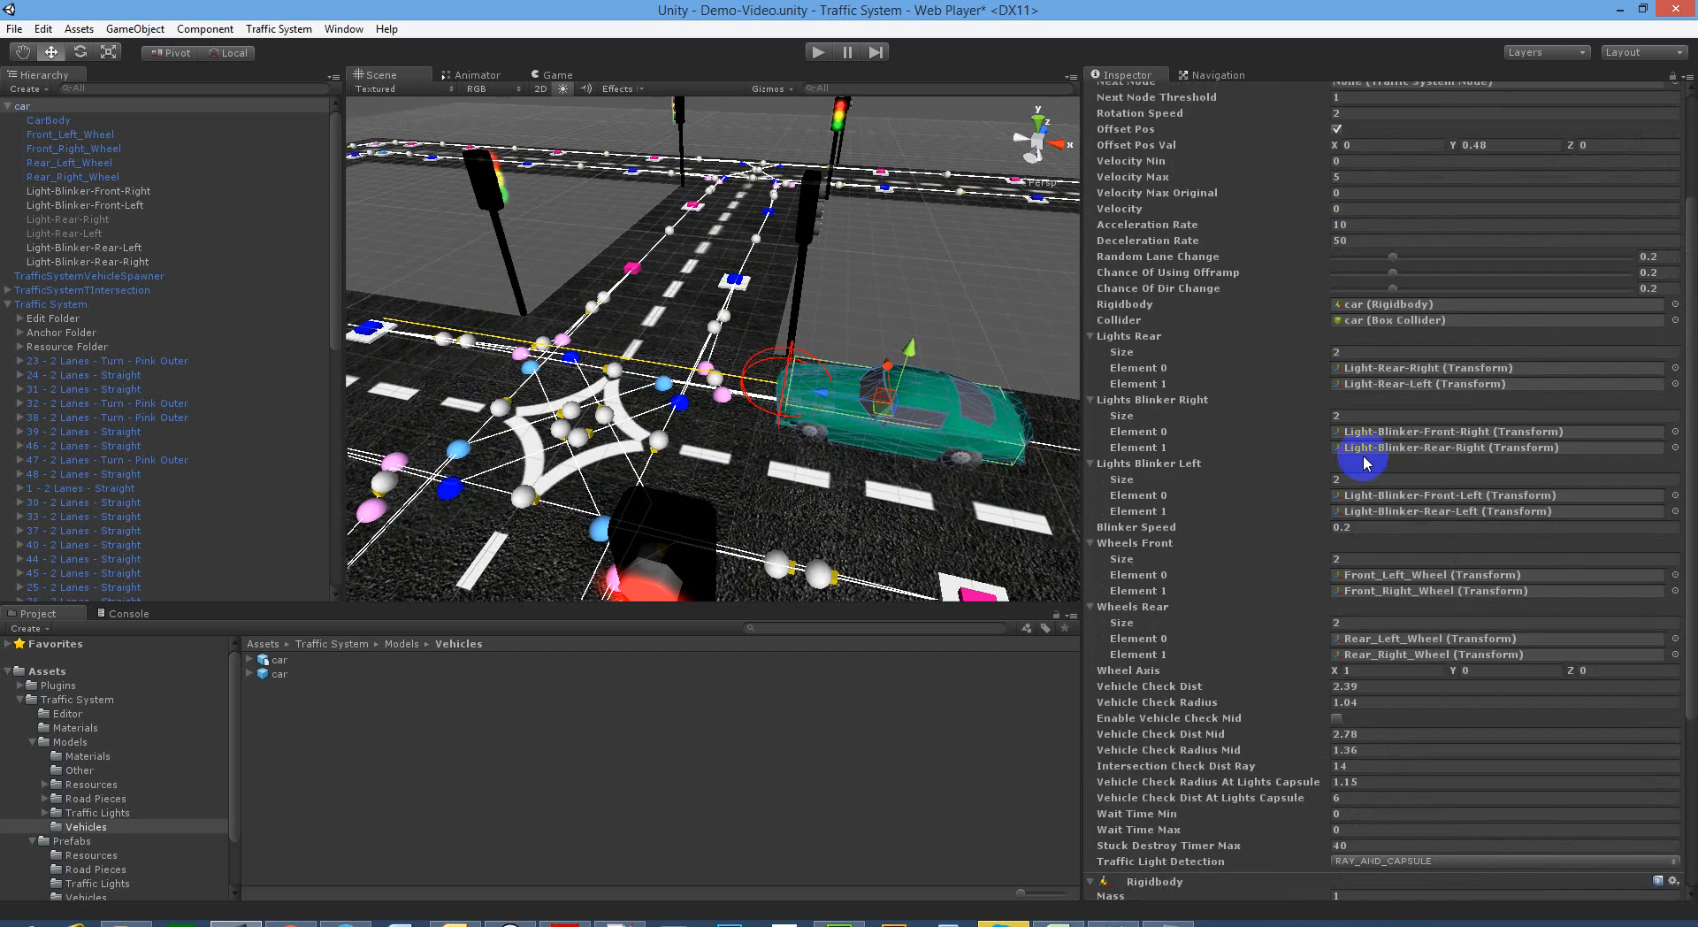
left_click_drag(893, 438, 909, 421, "alt")
right_click_drag(905, 412, 906, 413)
key("d")
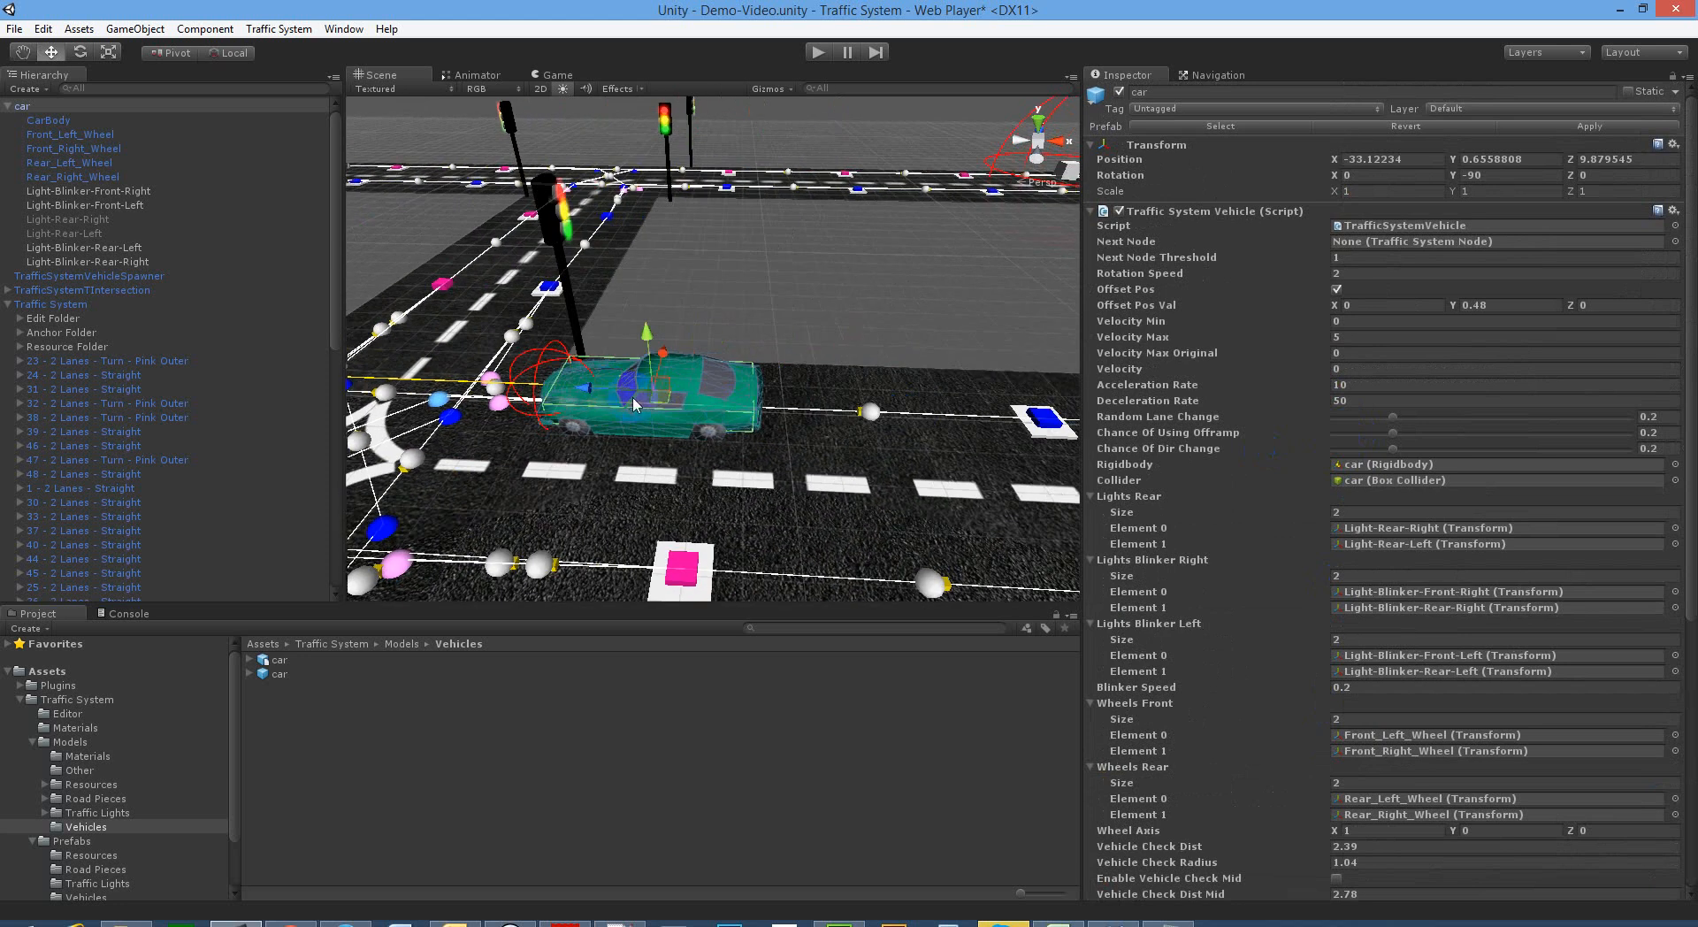
left_click_drag(578, 390, 916, 400)
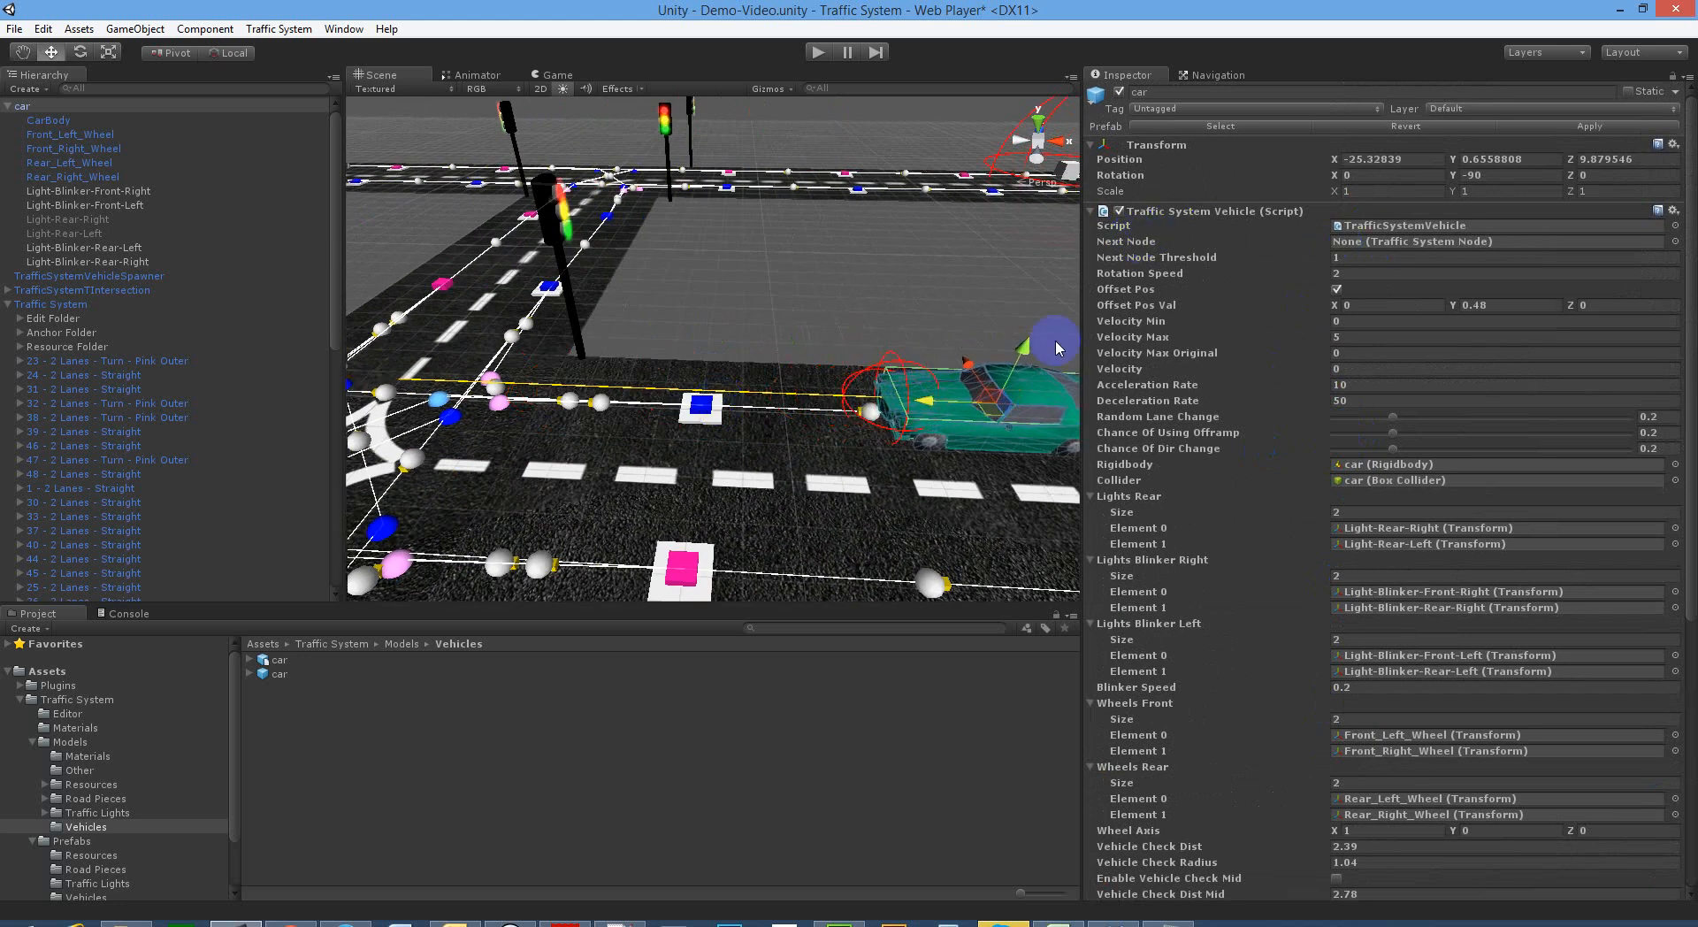
Step: Assign Node1a, the blue lane node ahead of the car on road piece 70 - 2 Lanes - Straight, as the car's Next Node
left_click(702, 409)
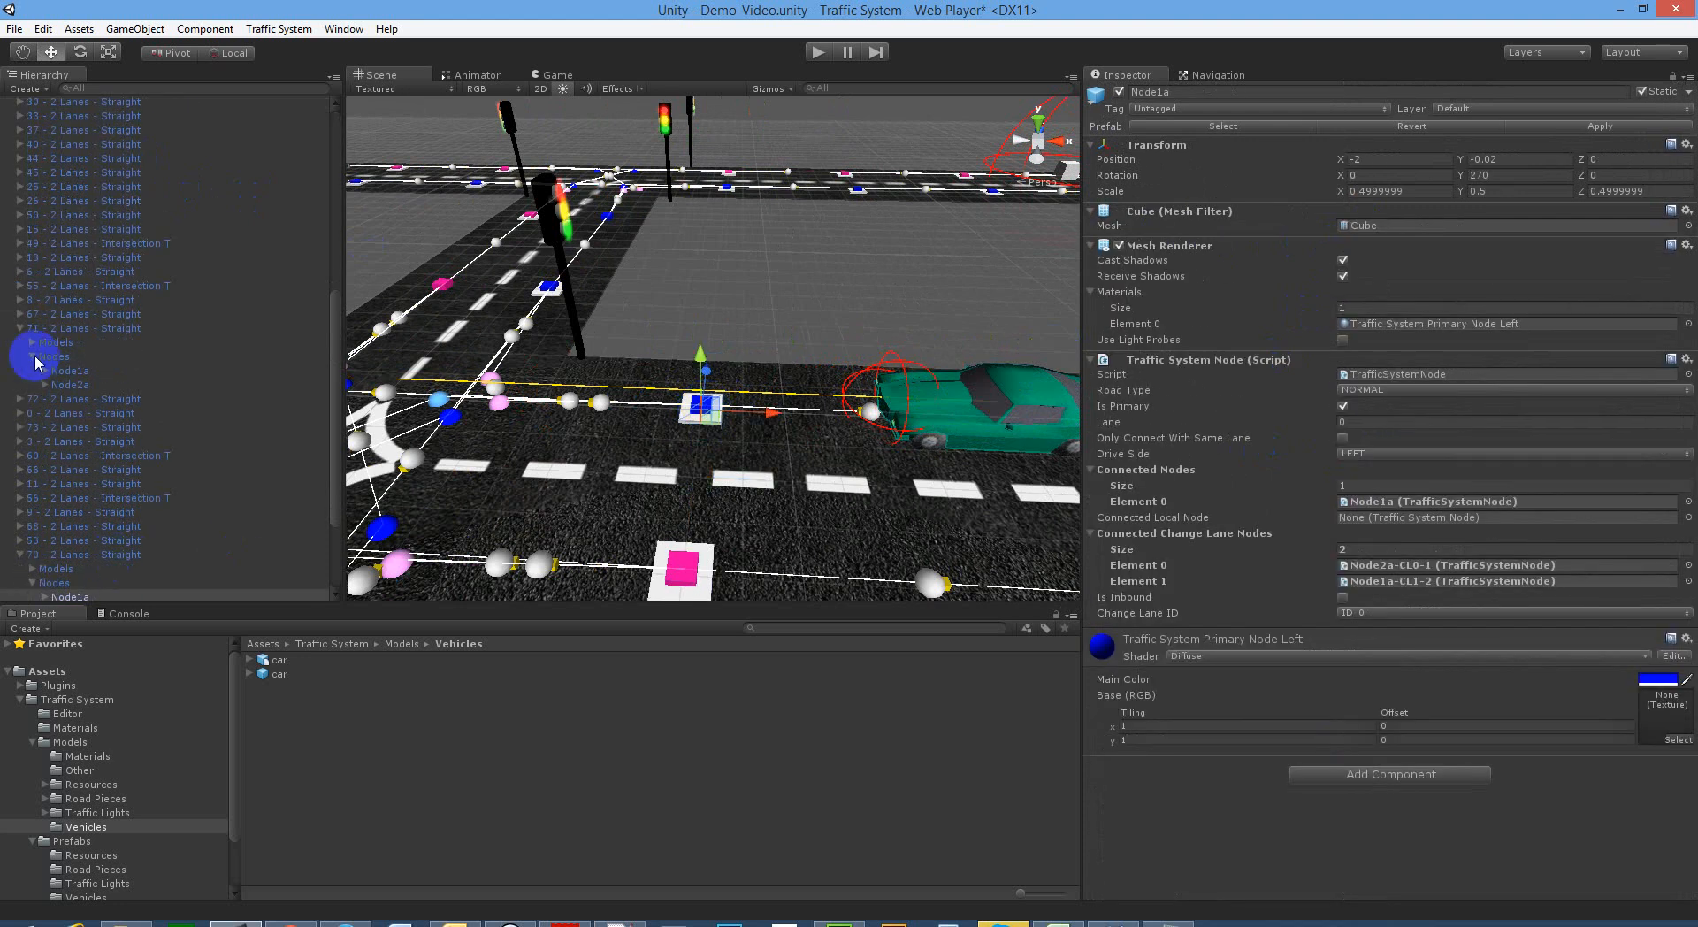
scroll(84, 394, "up", 10)
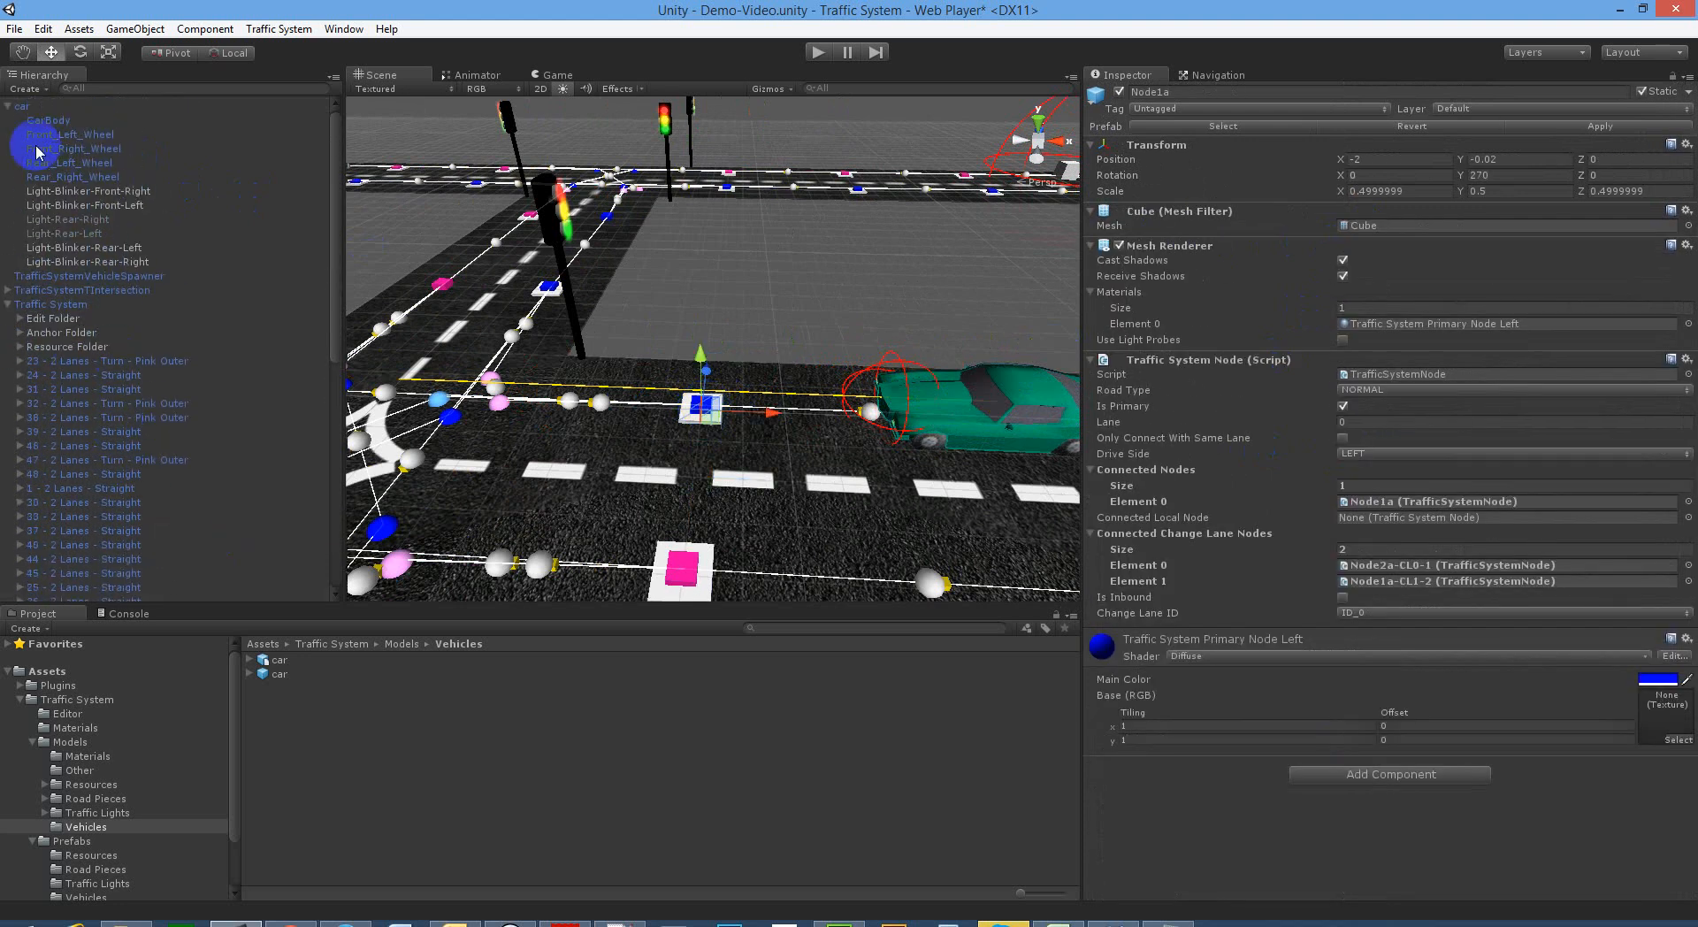
left_click(35, 106)
scroll(178, 405, "down", 10)
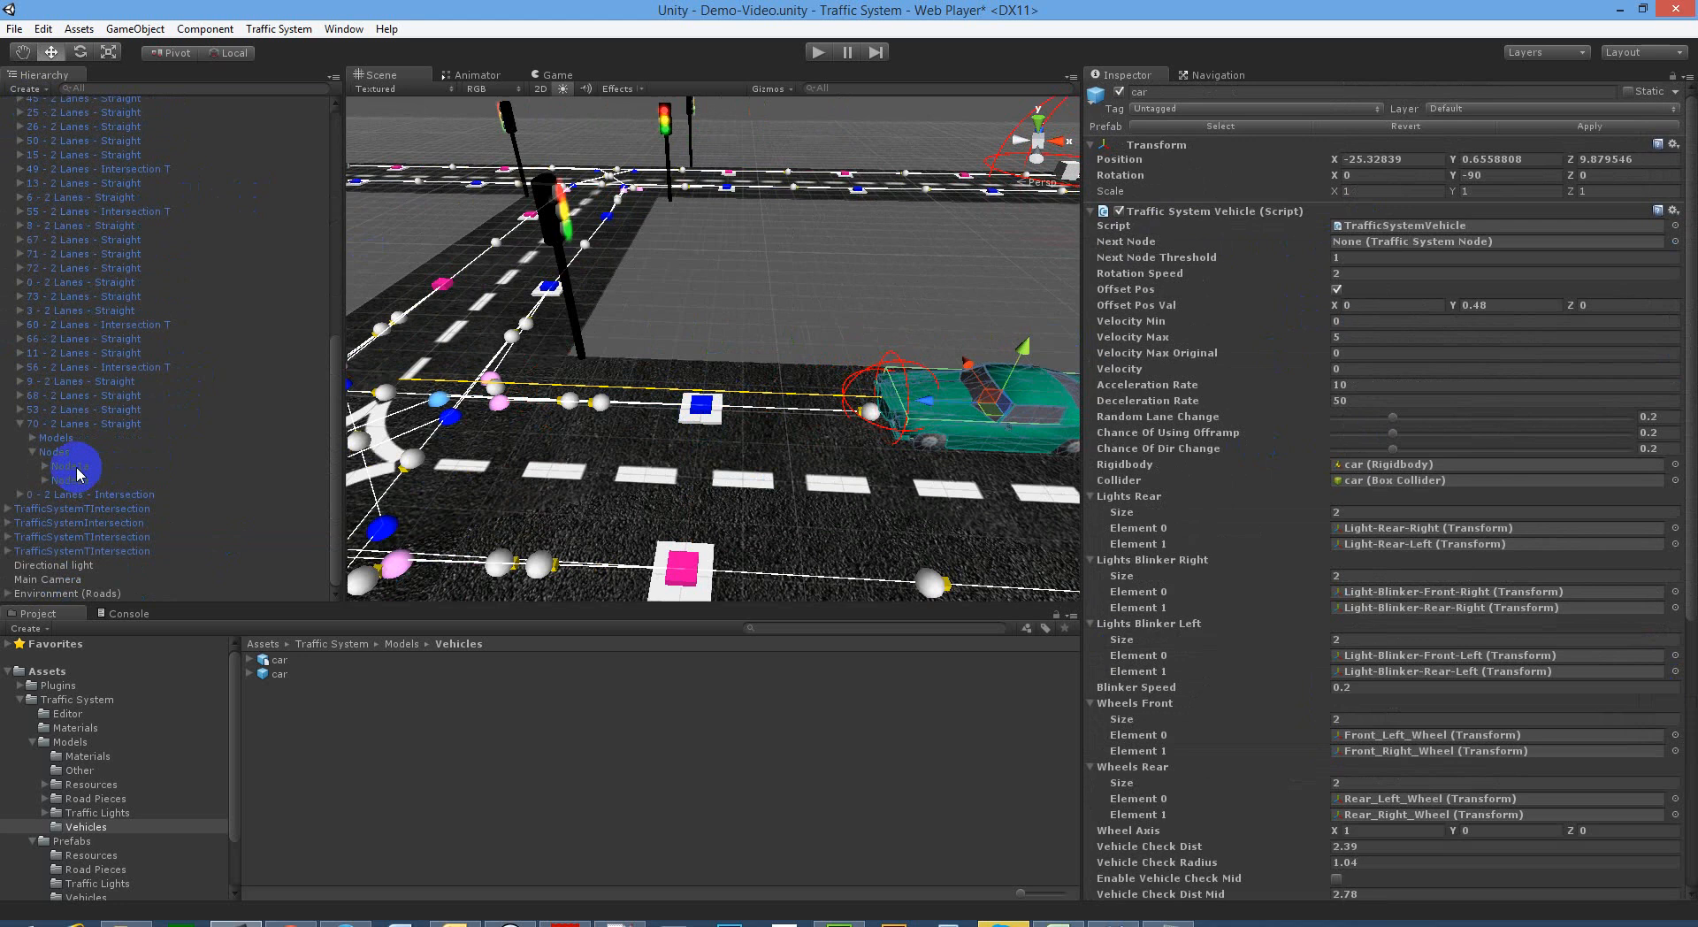
left_click_drag(1218, 454, 1337, 243)
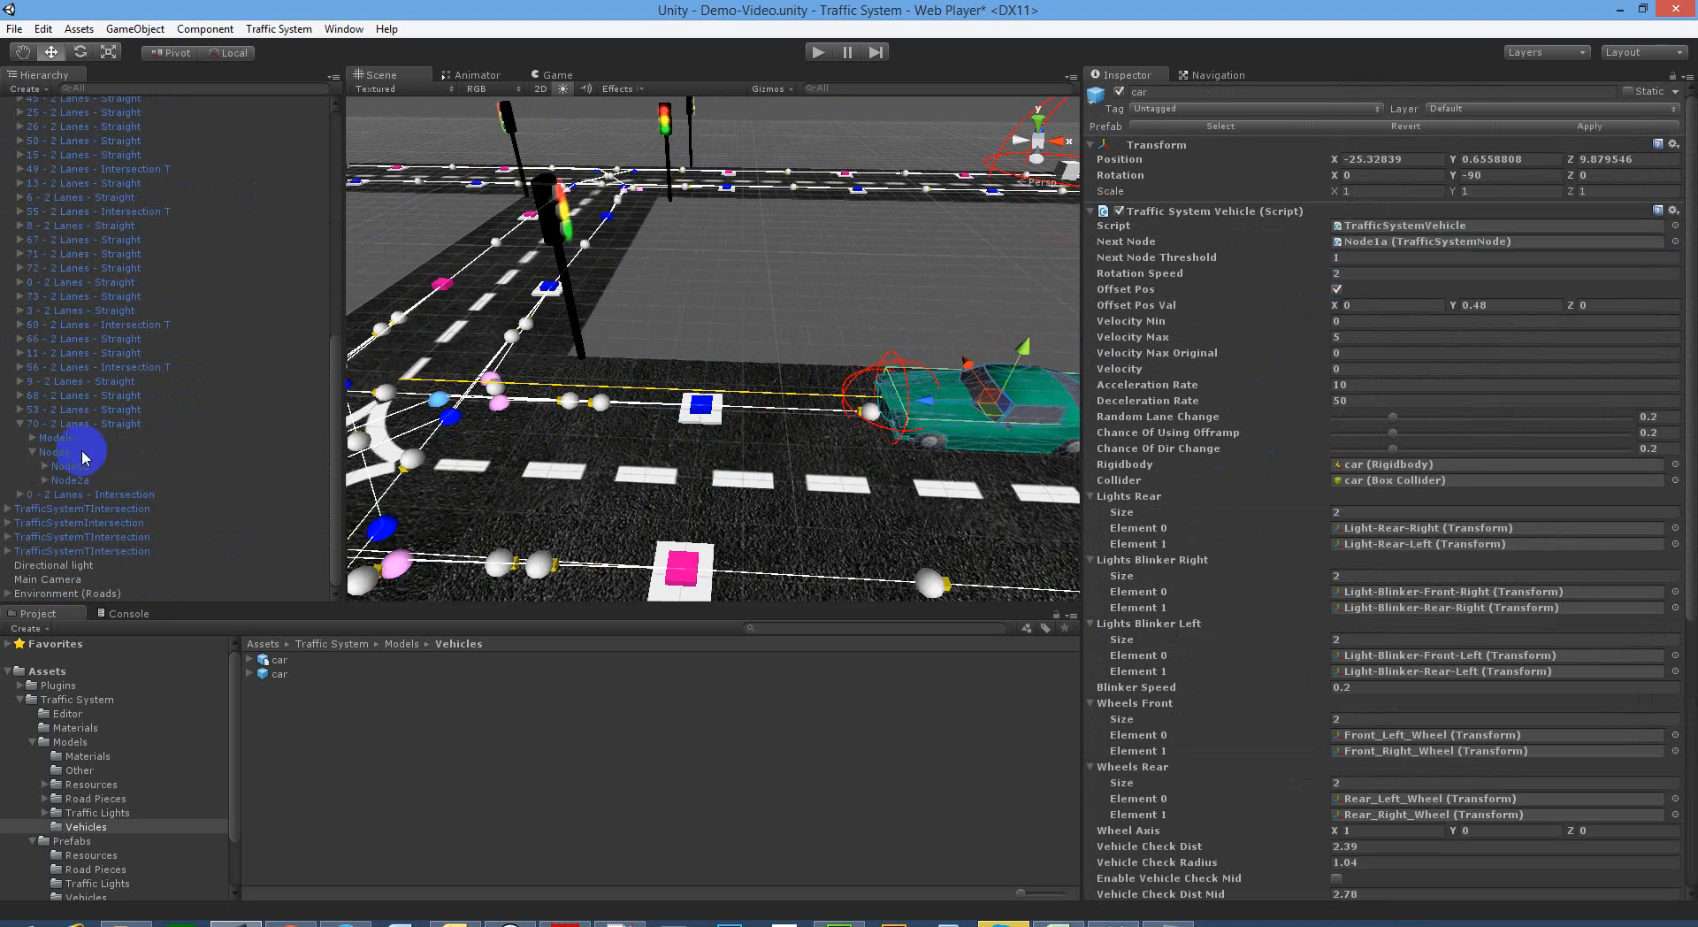
left_click(70, 466)
Step: Play-test the scene in the Scene view, following the car to the traffic-light intersection, and stop the playback
left_click_drag(590, 367, 725, 382, "alt")
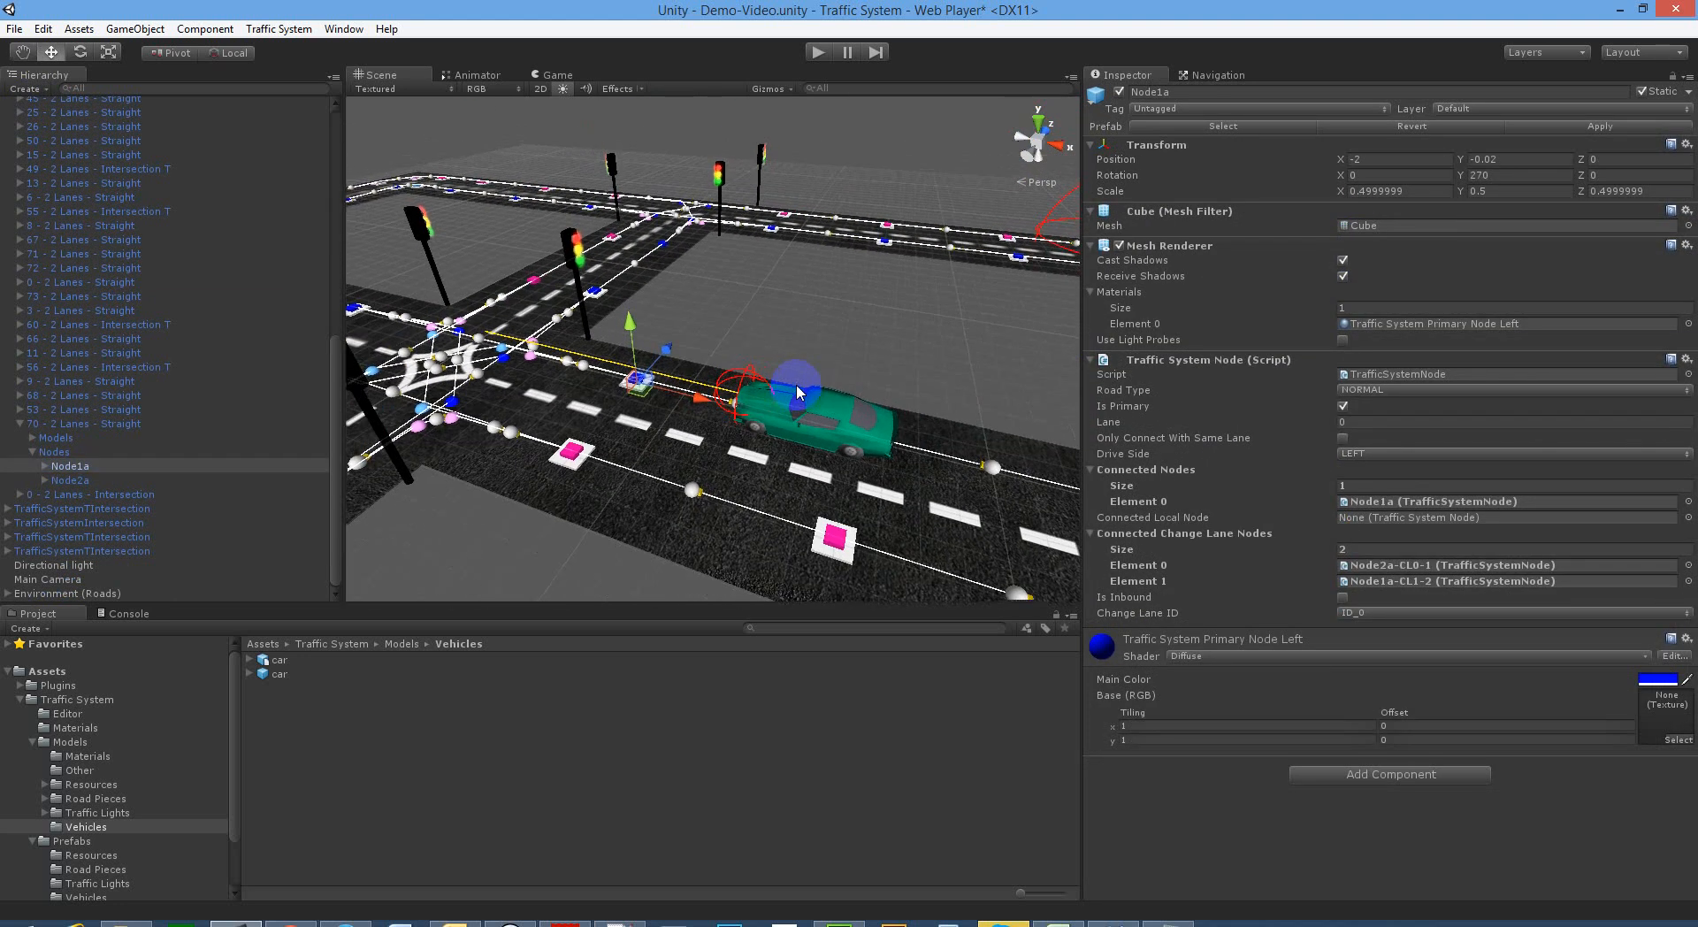
left_click(819, 54)
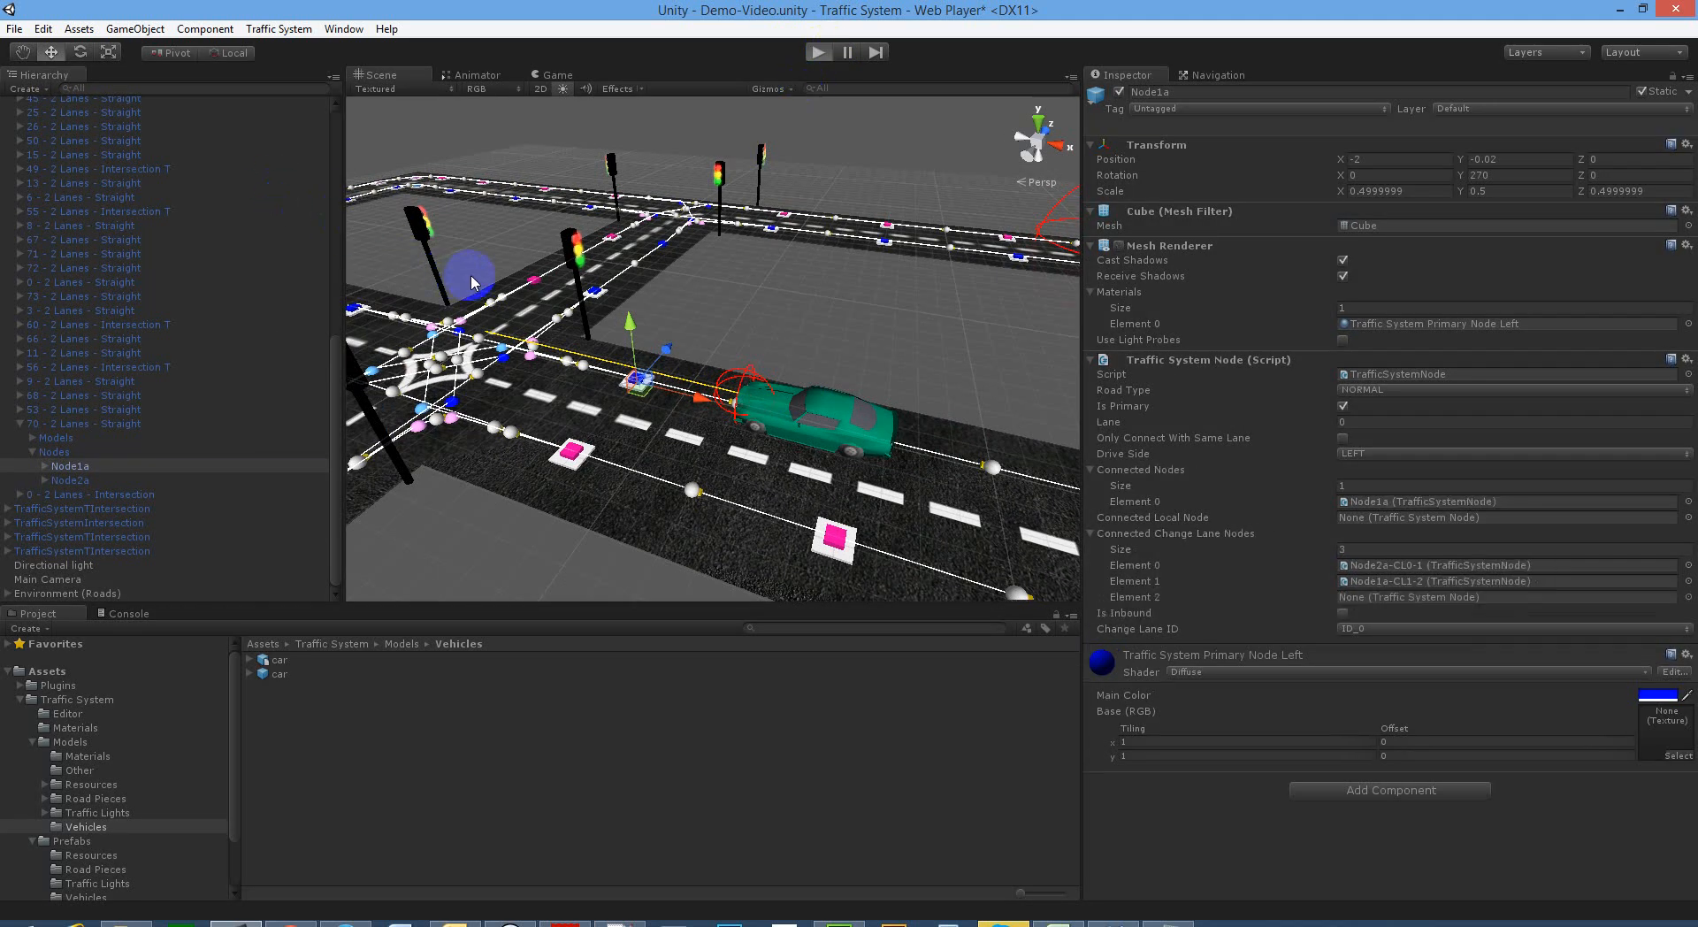
left_click(384, 76)
right_click_drag(622, 227, 698, 205)
key("w")
key("w")
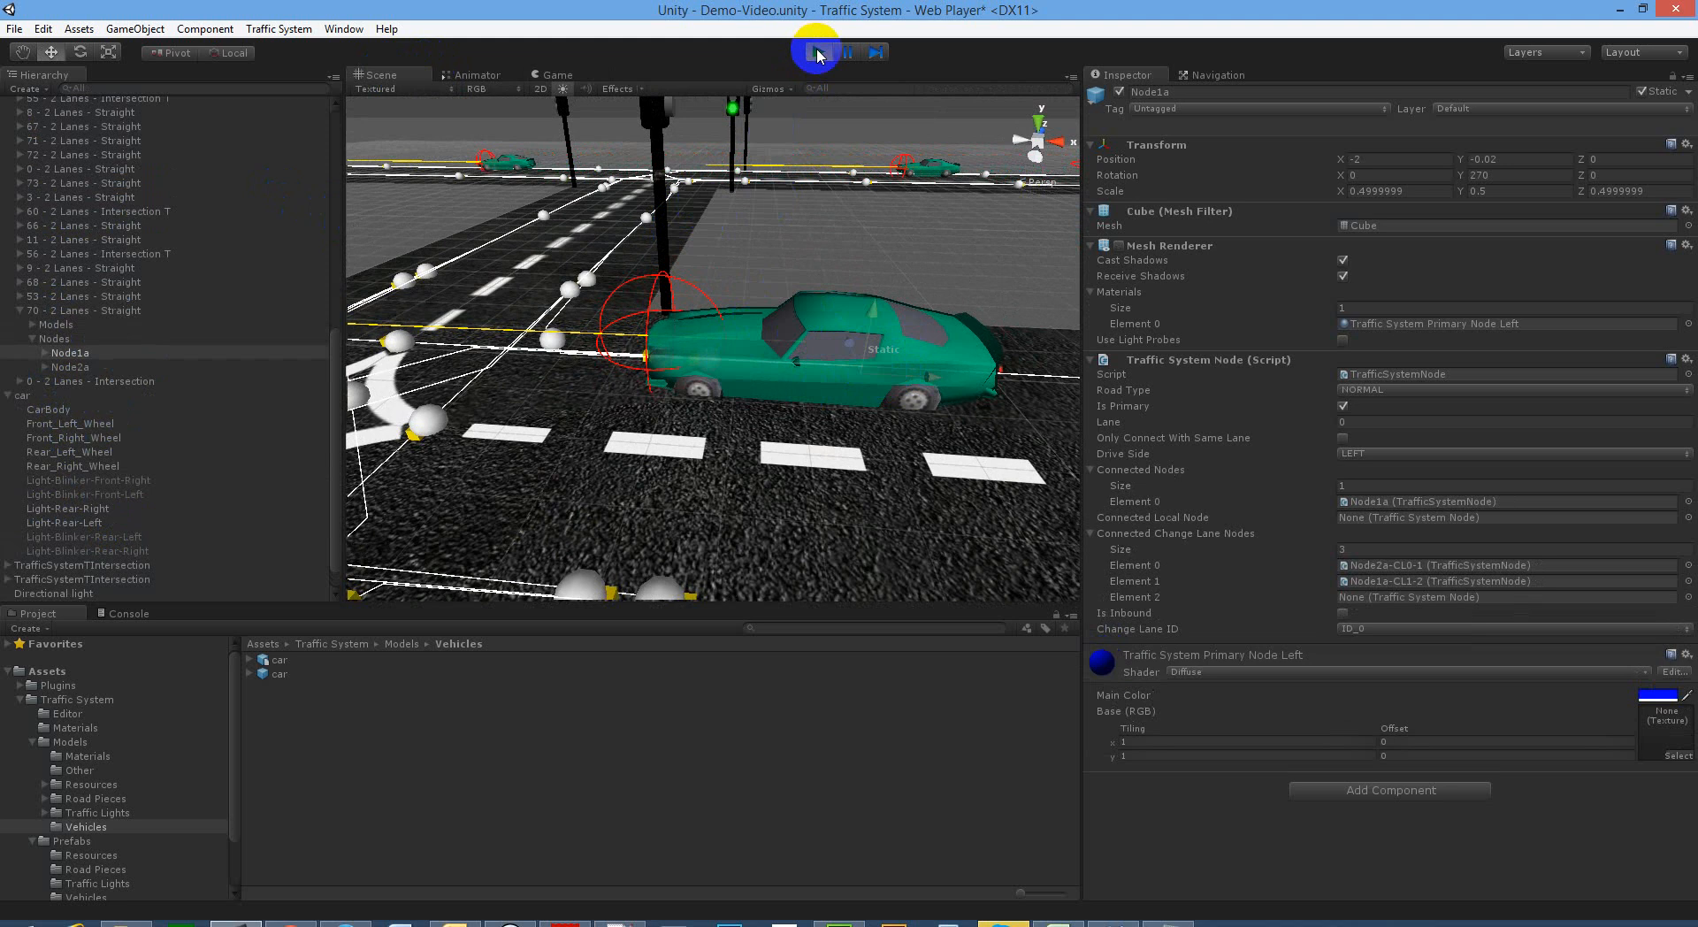
key("s")
key("d")
right_click_drag(743, 197, 652, 146)
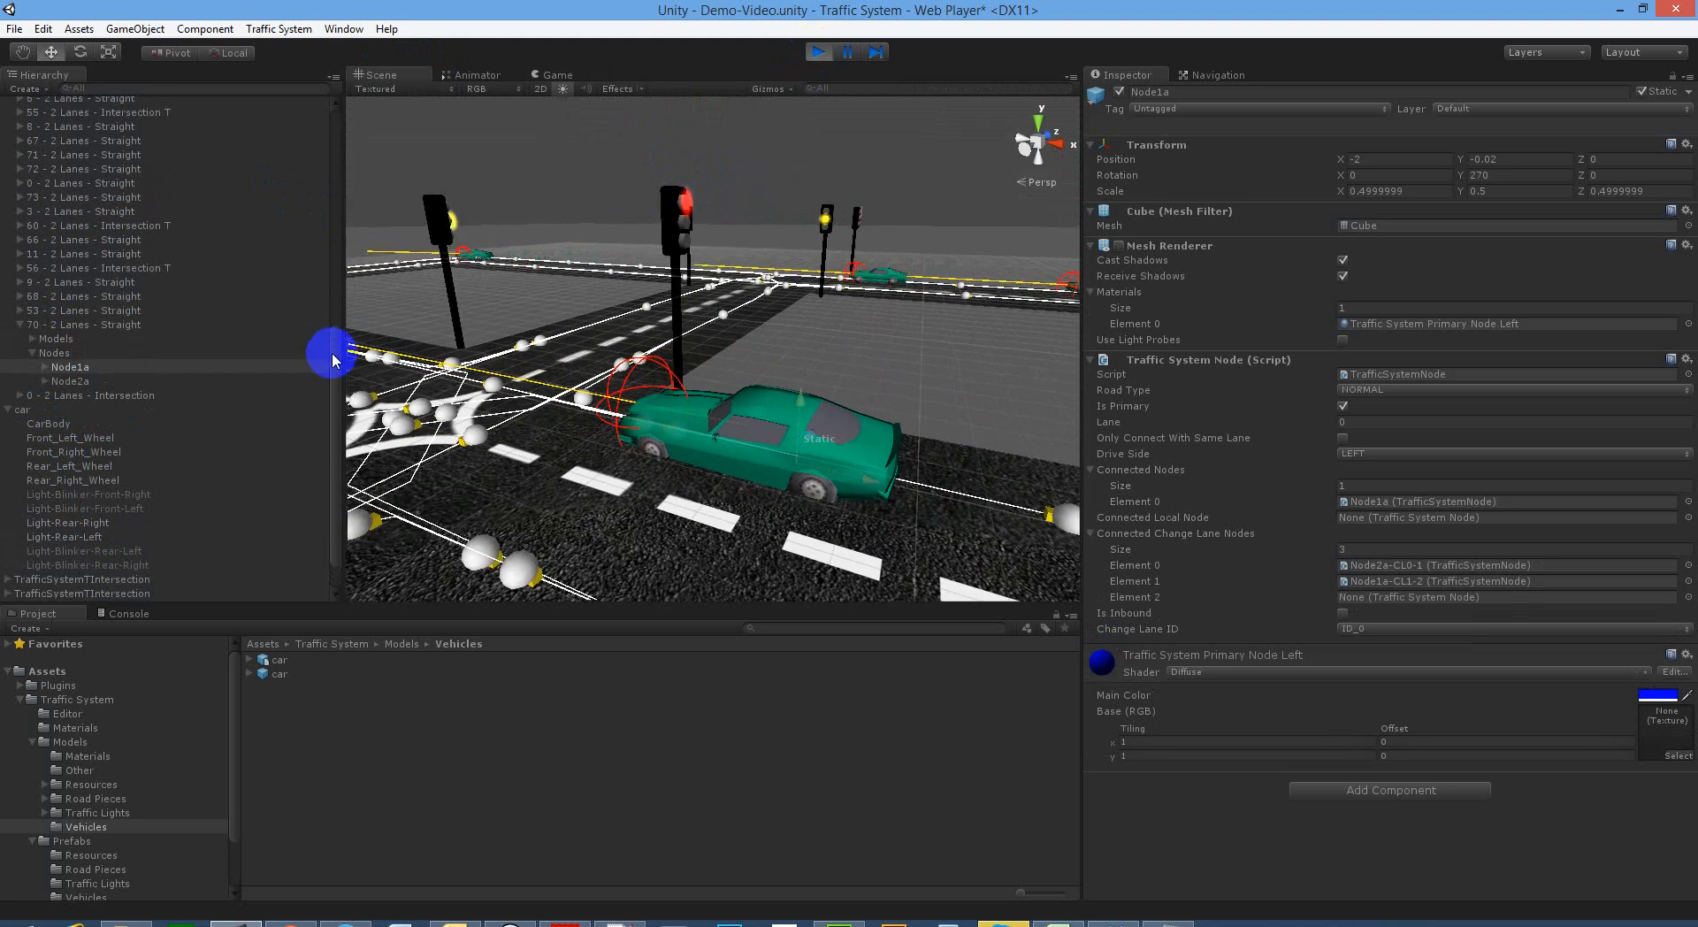
left_click_drag(334, 353, 336, 101)
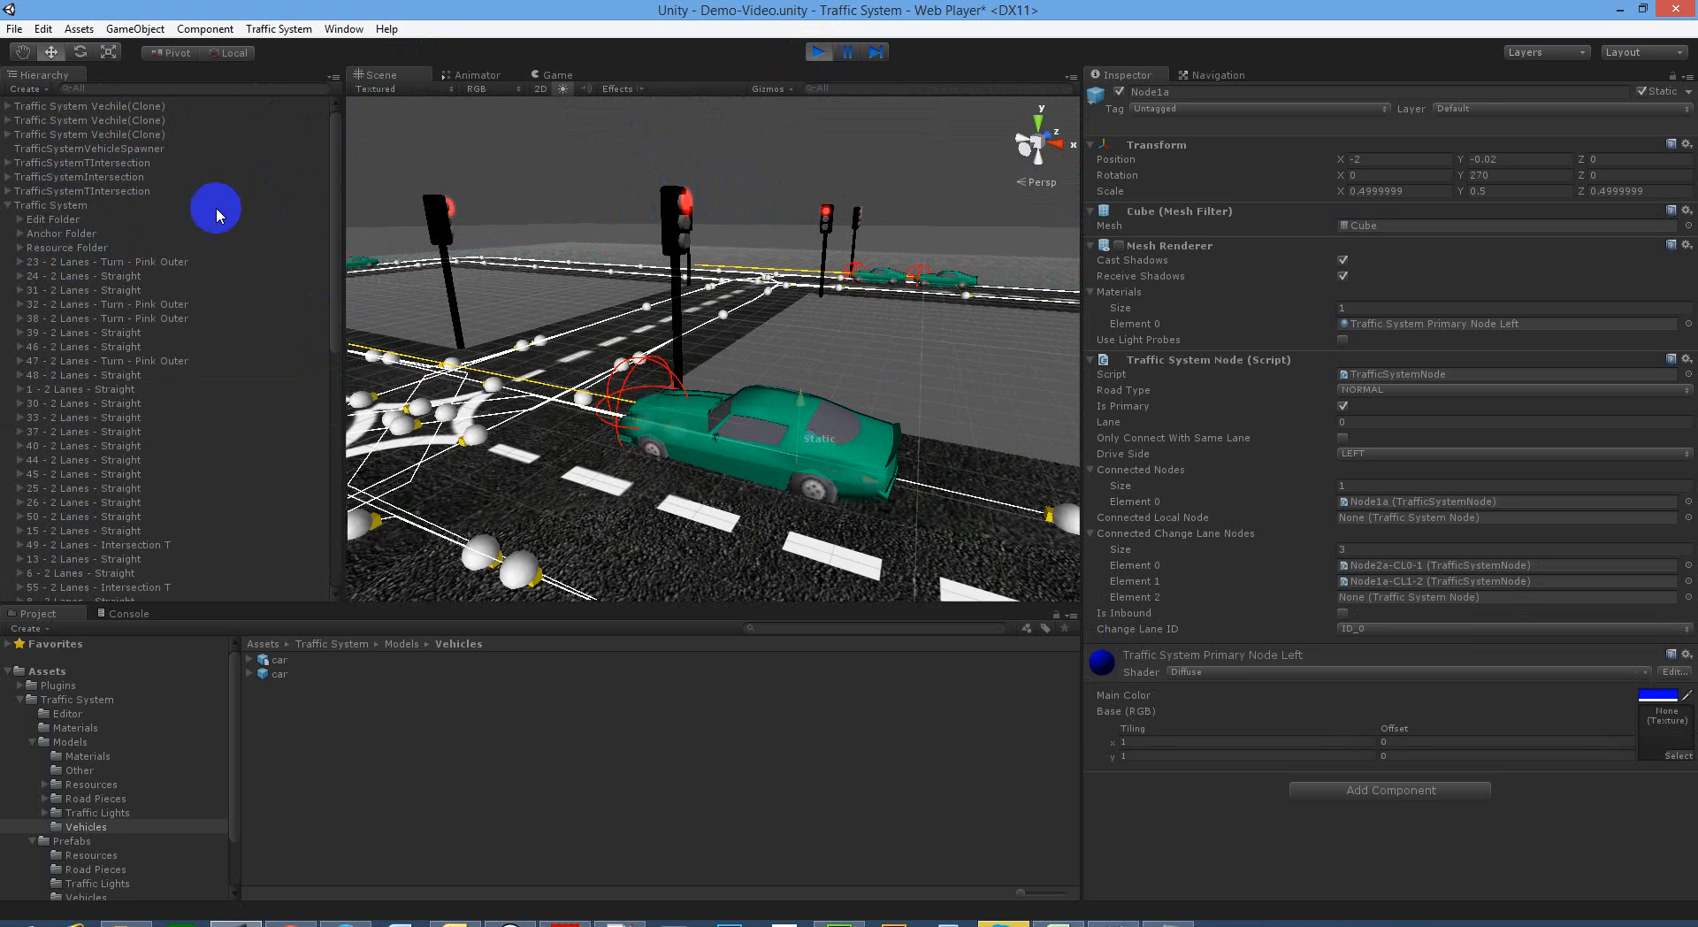
mouse_move(591, 299)
right_mouse_down()
mouse_move(504, 272)
mouse_move(910, 272)
mouse_move(674, 331)
mouse_move(595, 315)
mouse_move(608, 308)
right_mouse_up()
left_click(815, 53)
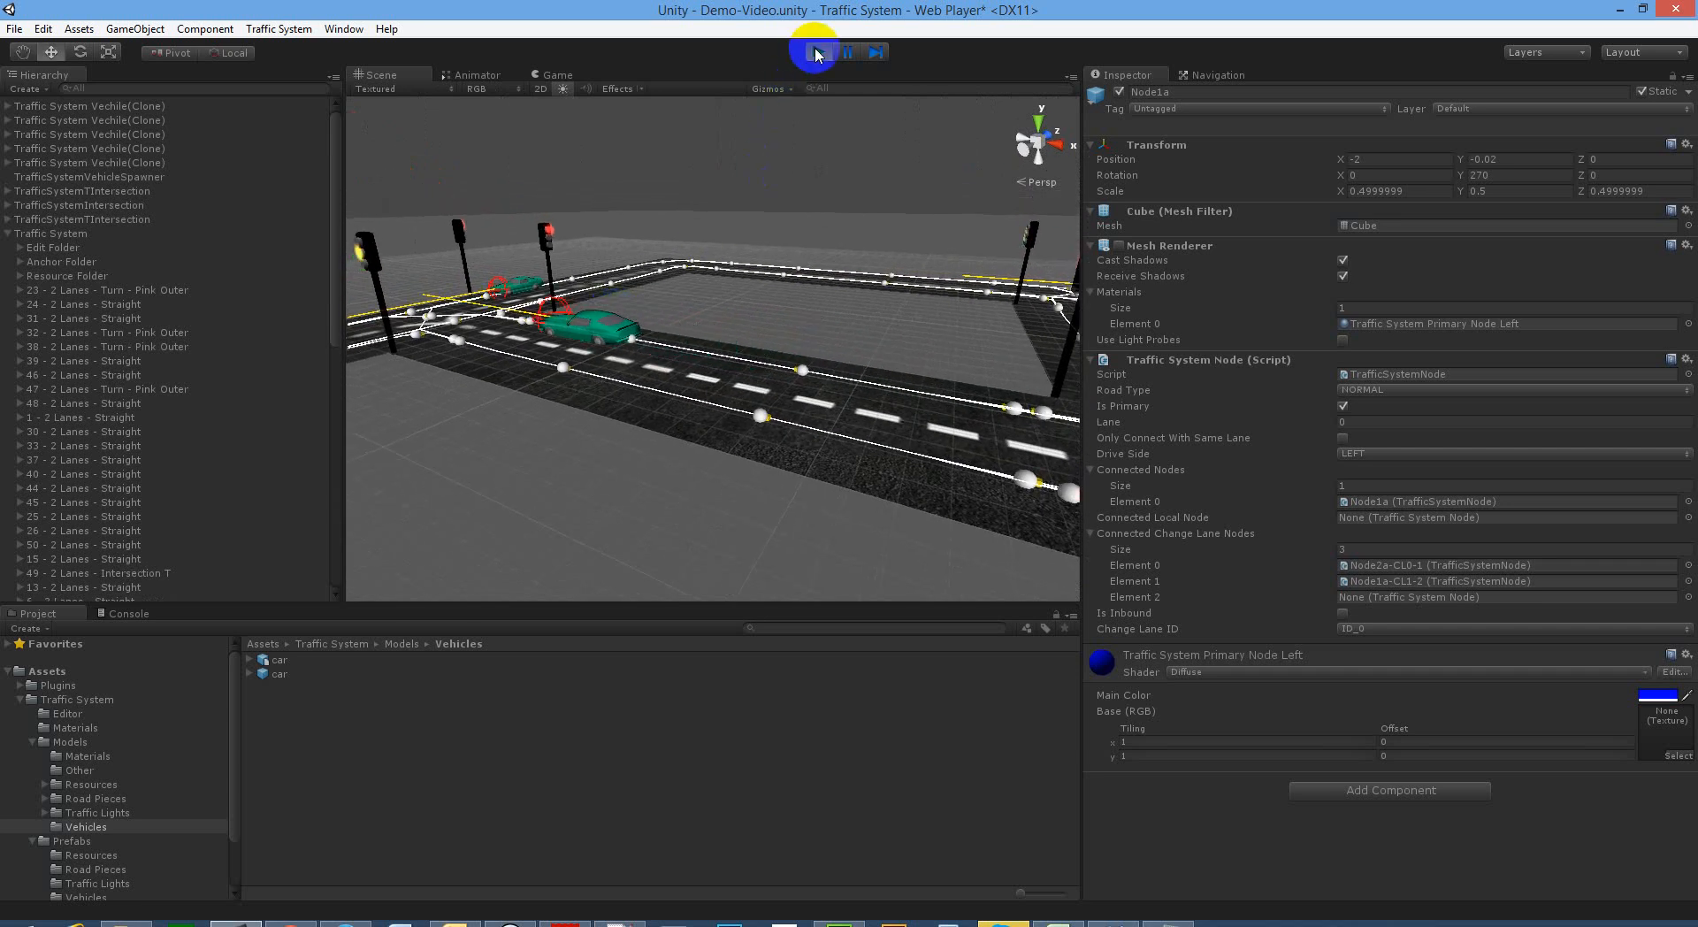